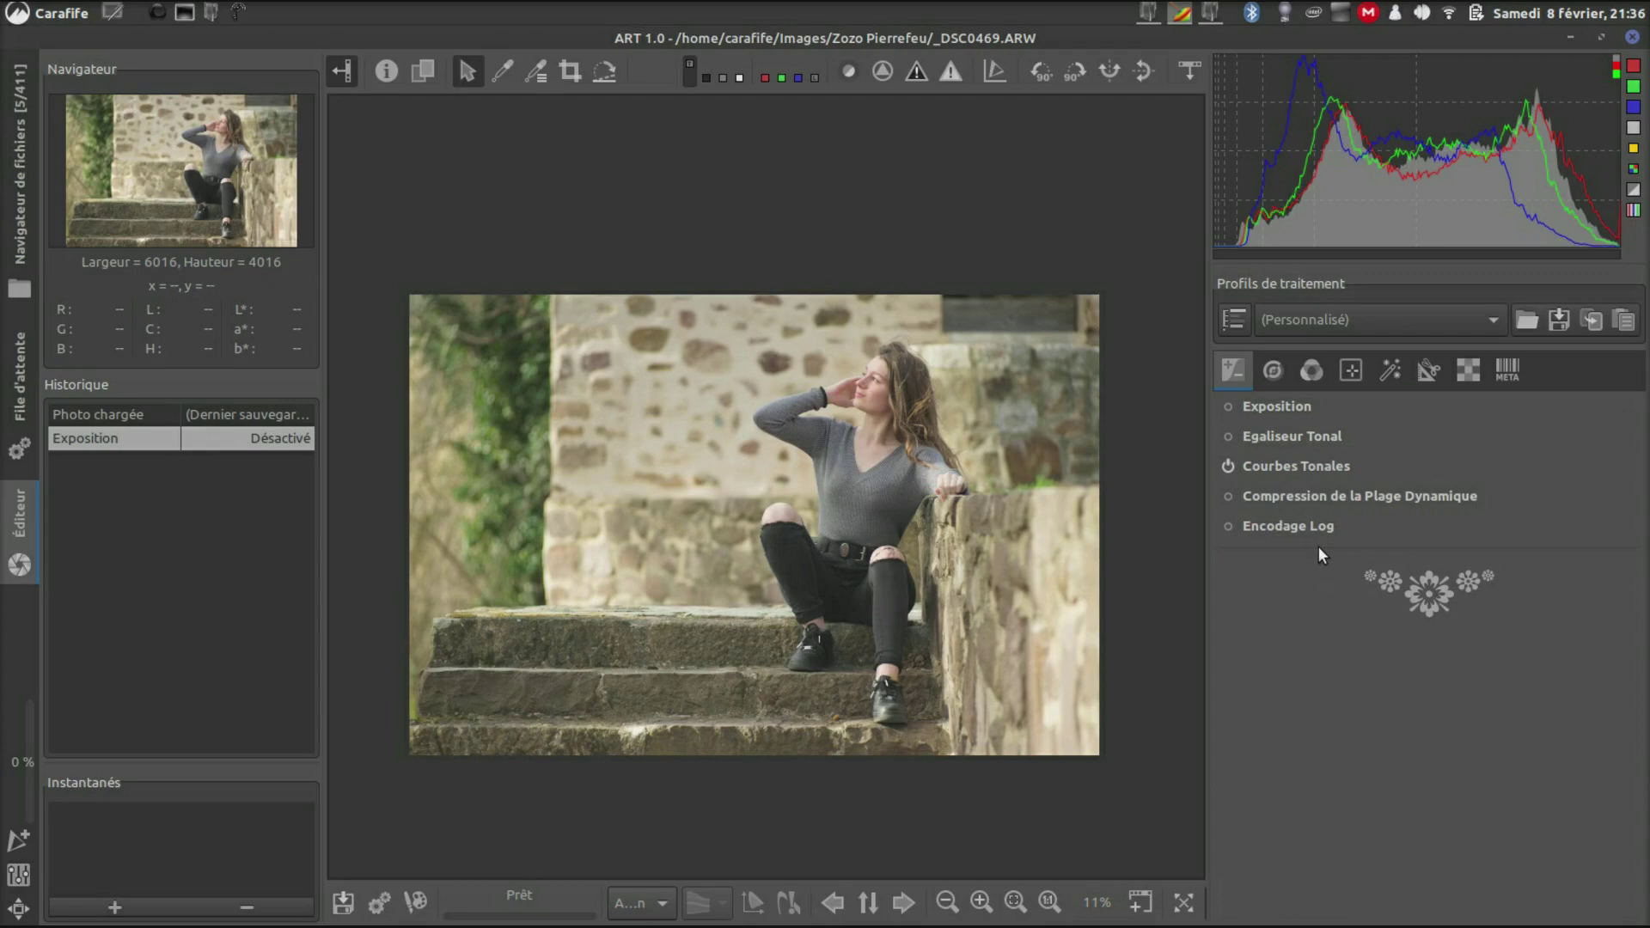
click(1312, 379)
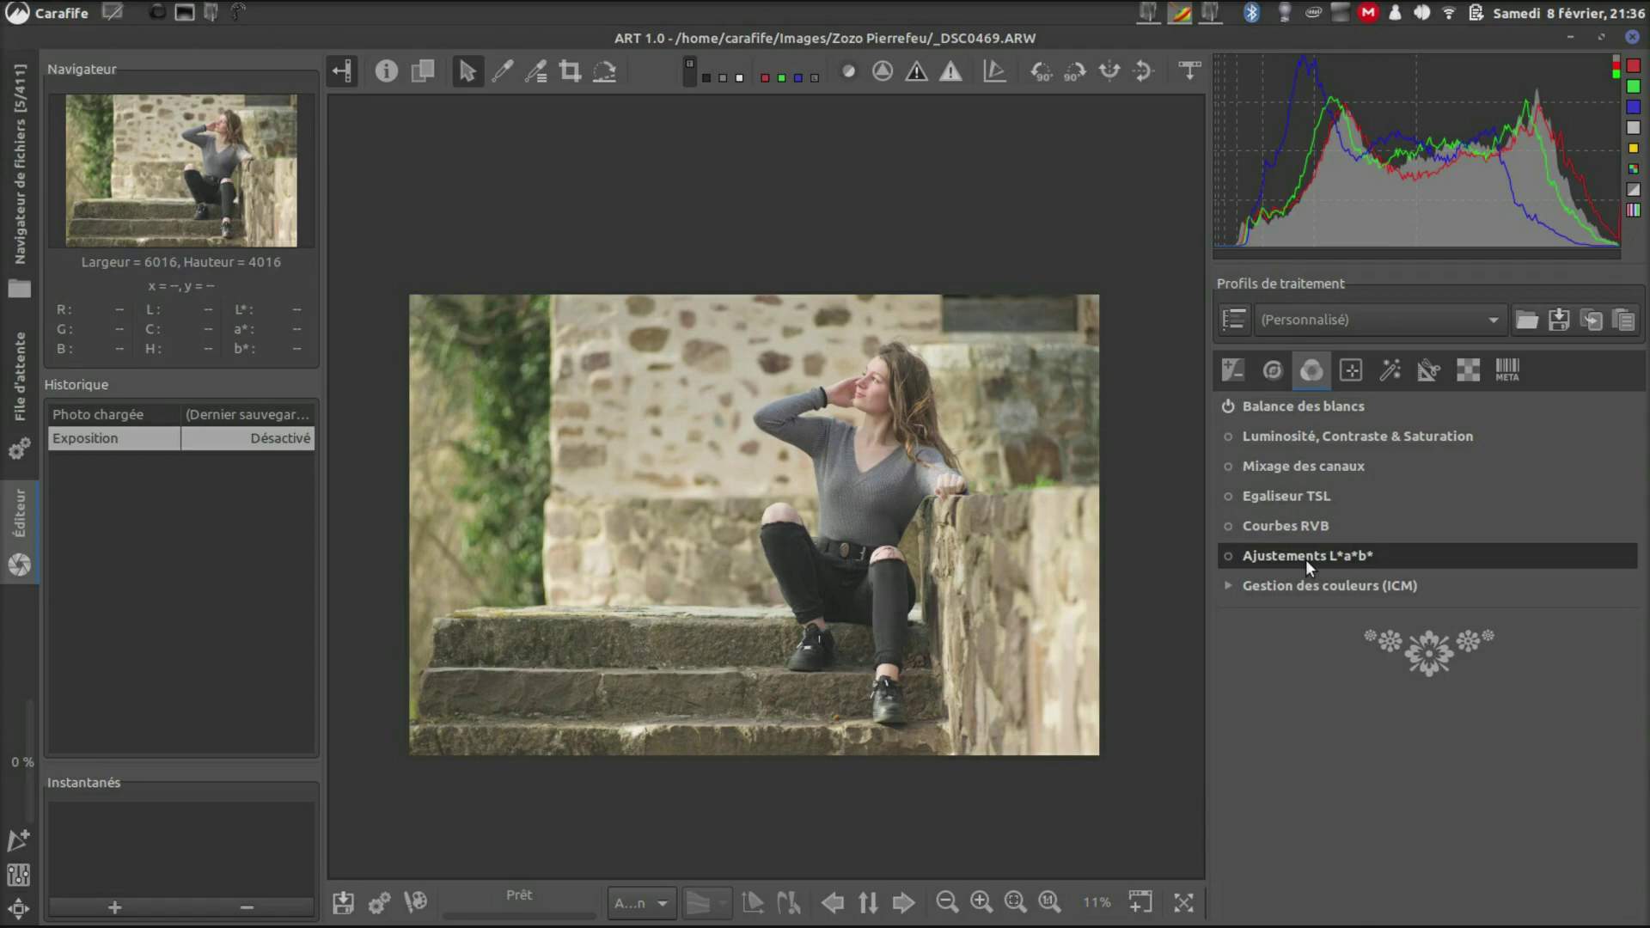
click(1229, 385)
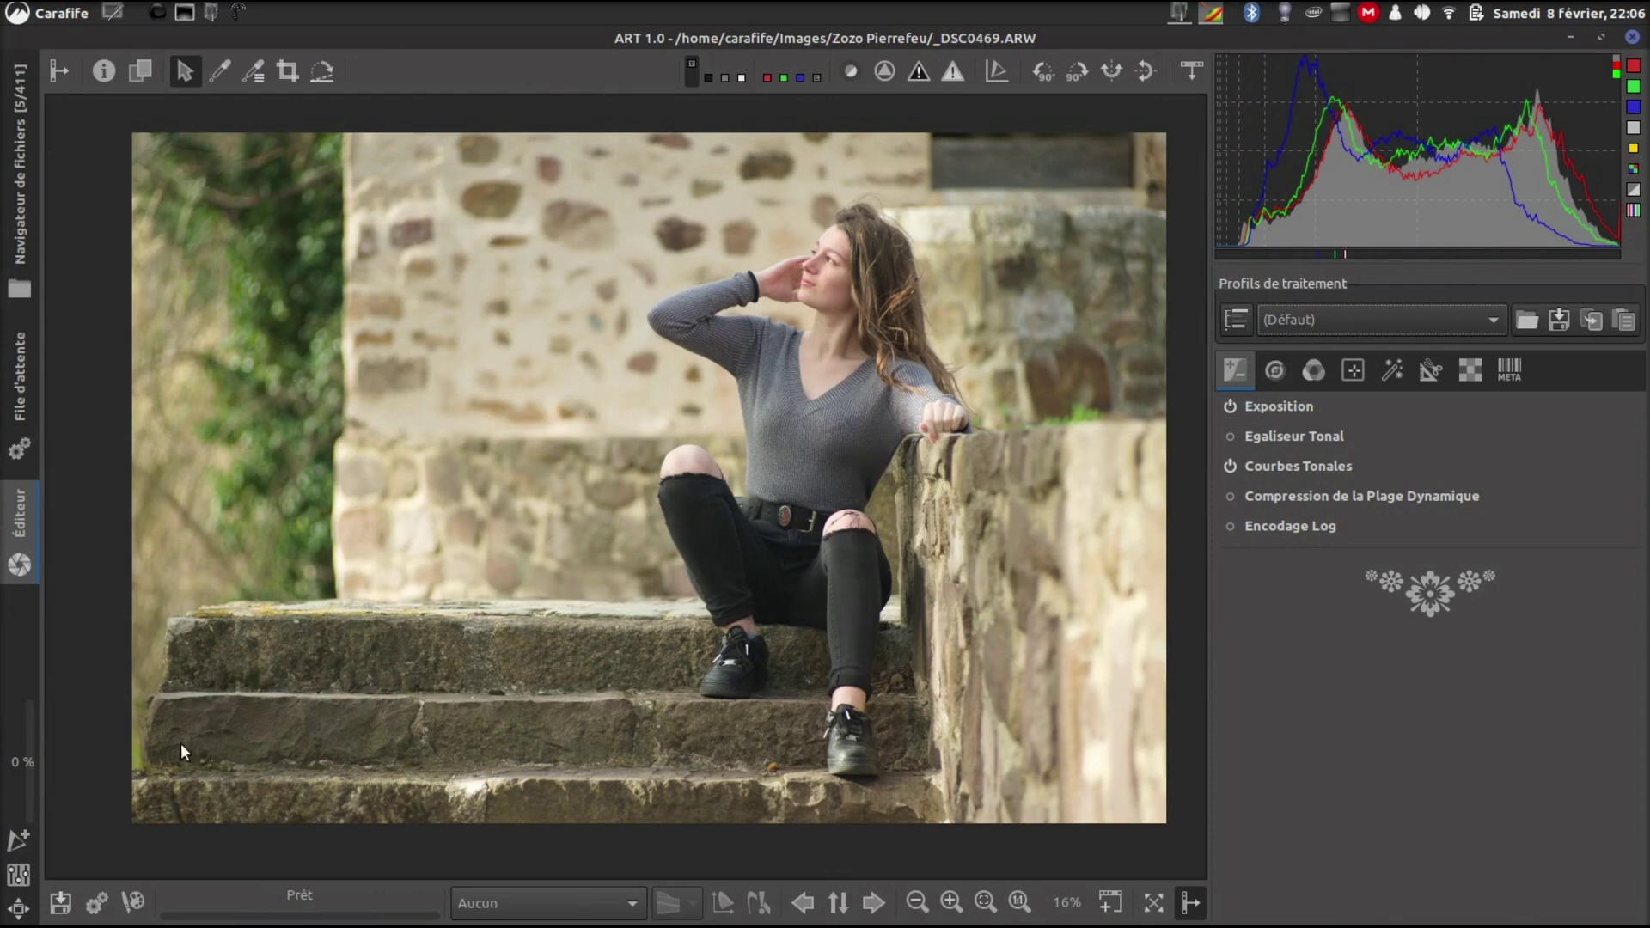
Step: Review the default raw processing profile and the dynamic profile rules in the preferences
click(19, 874)
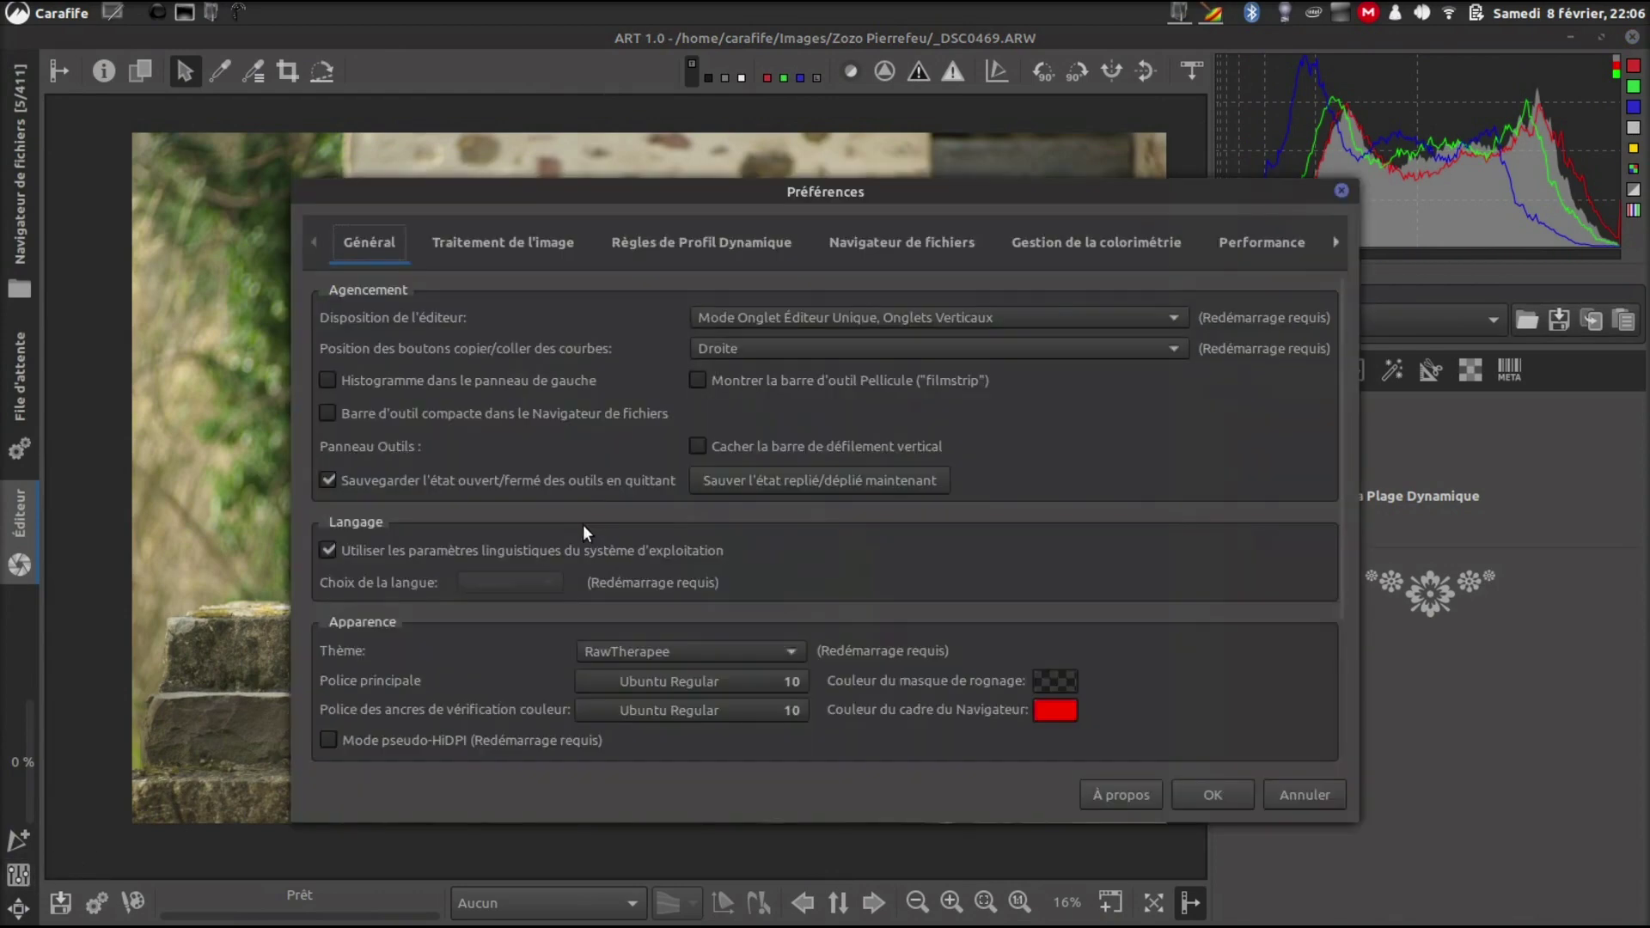
click(529, 244)
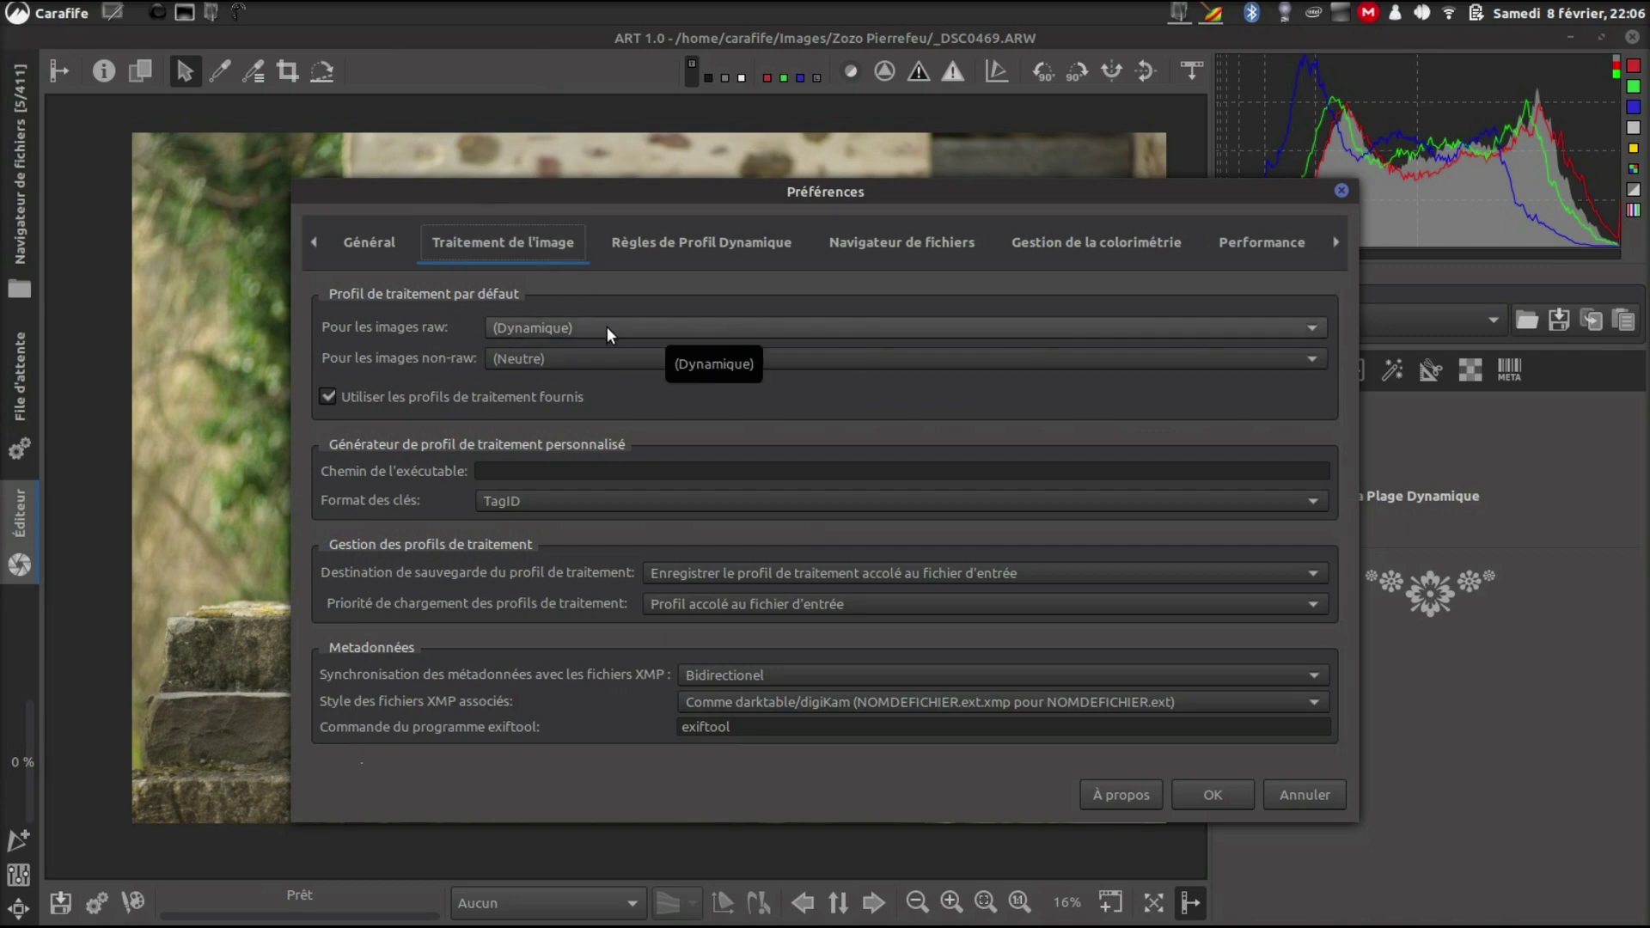
click(649, 238)
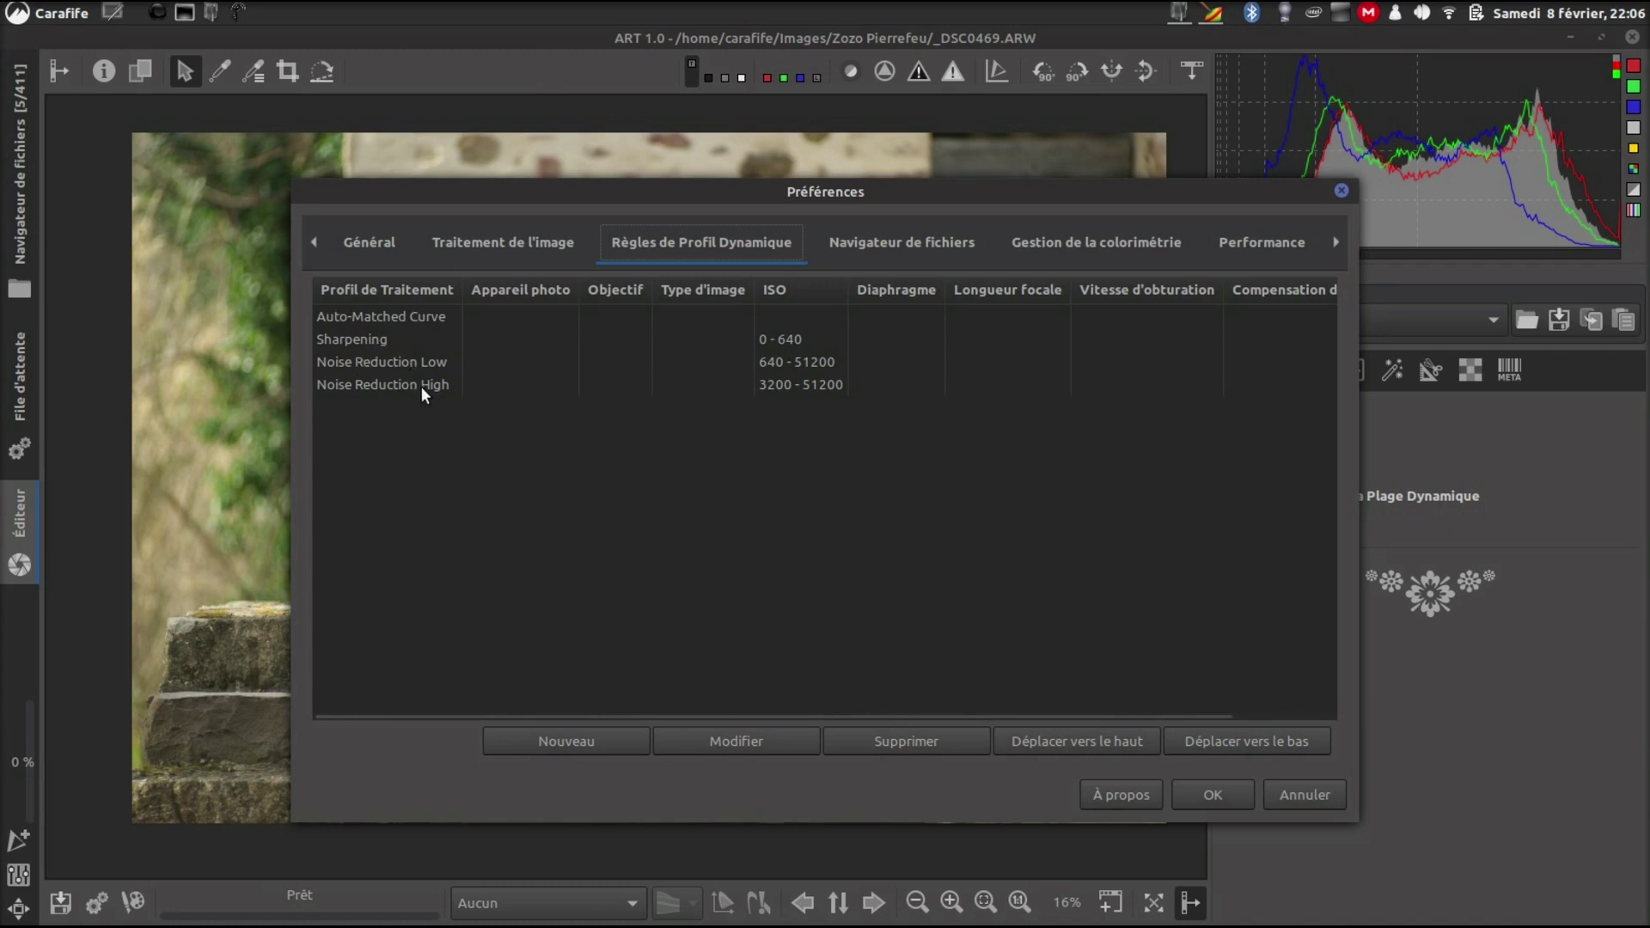
click(1245, 797)
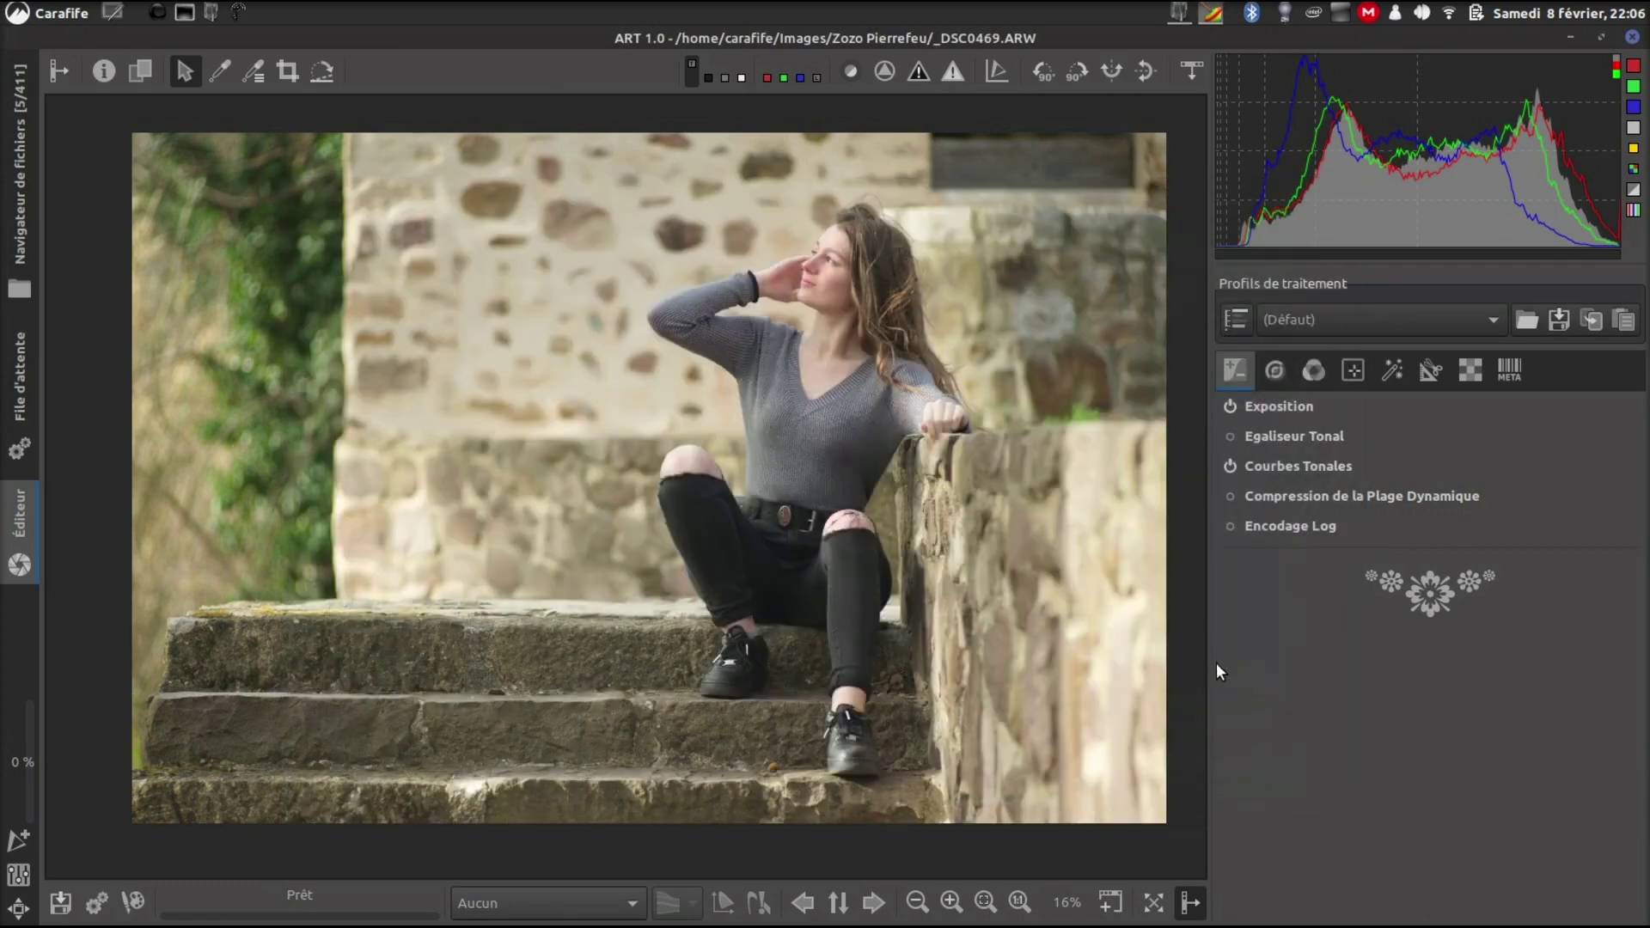
Step: Try the Standard and Standard Pondéré modes on Courbe Tonale 1
click(1333, 463)
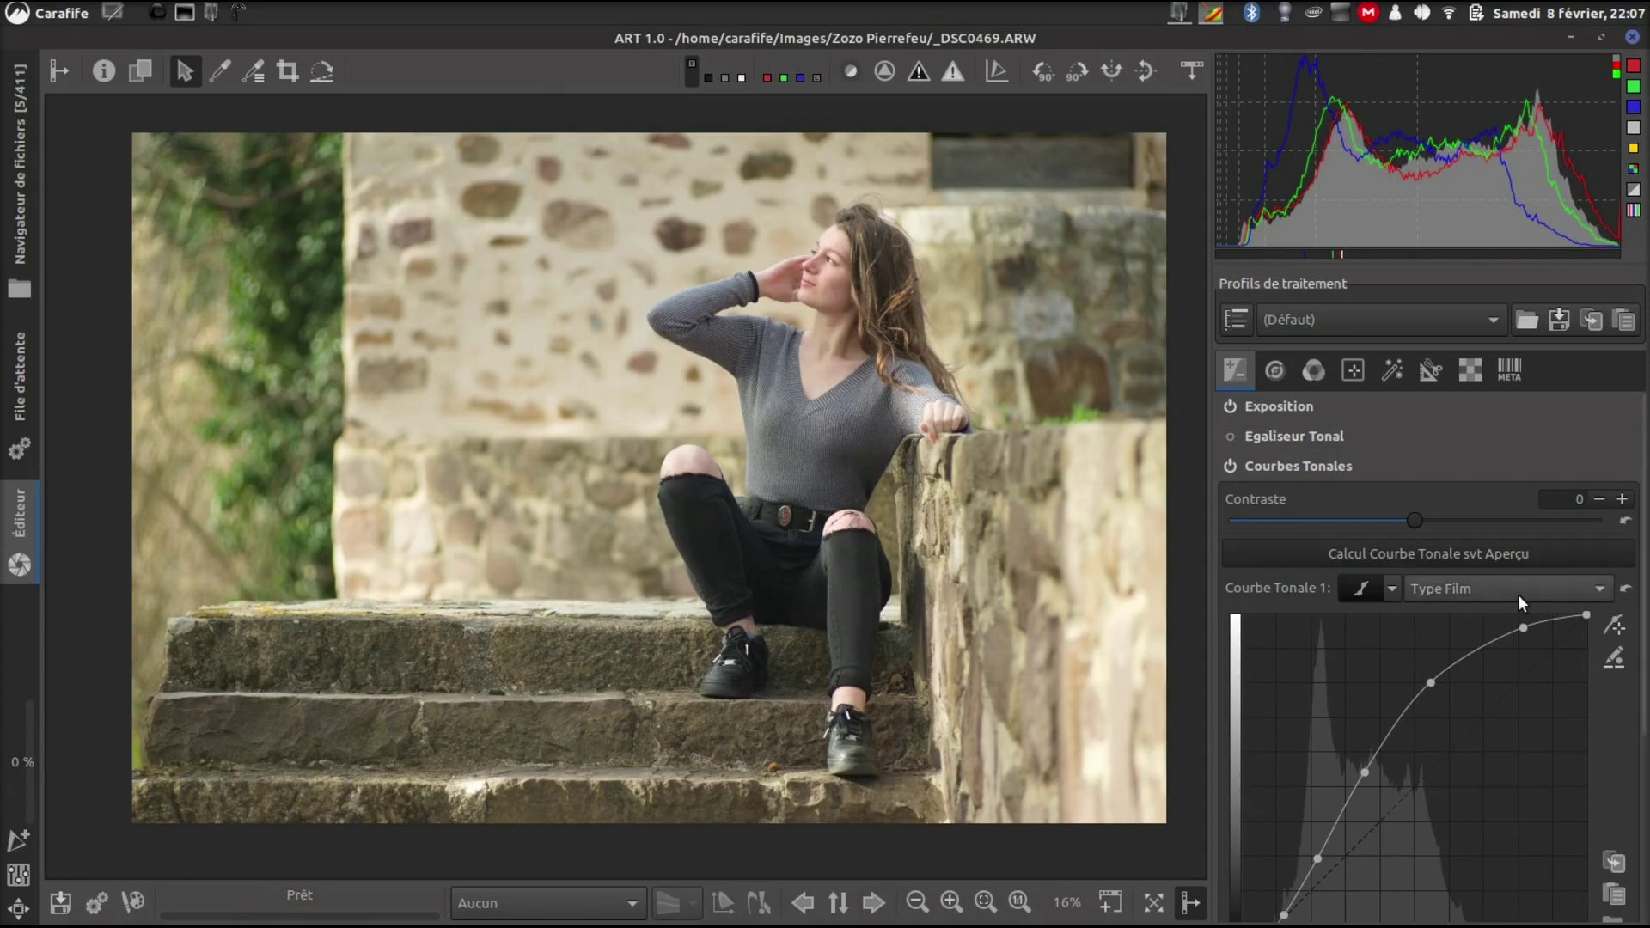
scroll(1531, 619, down, 1)
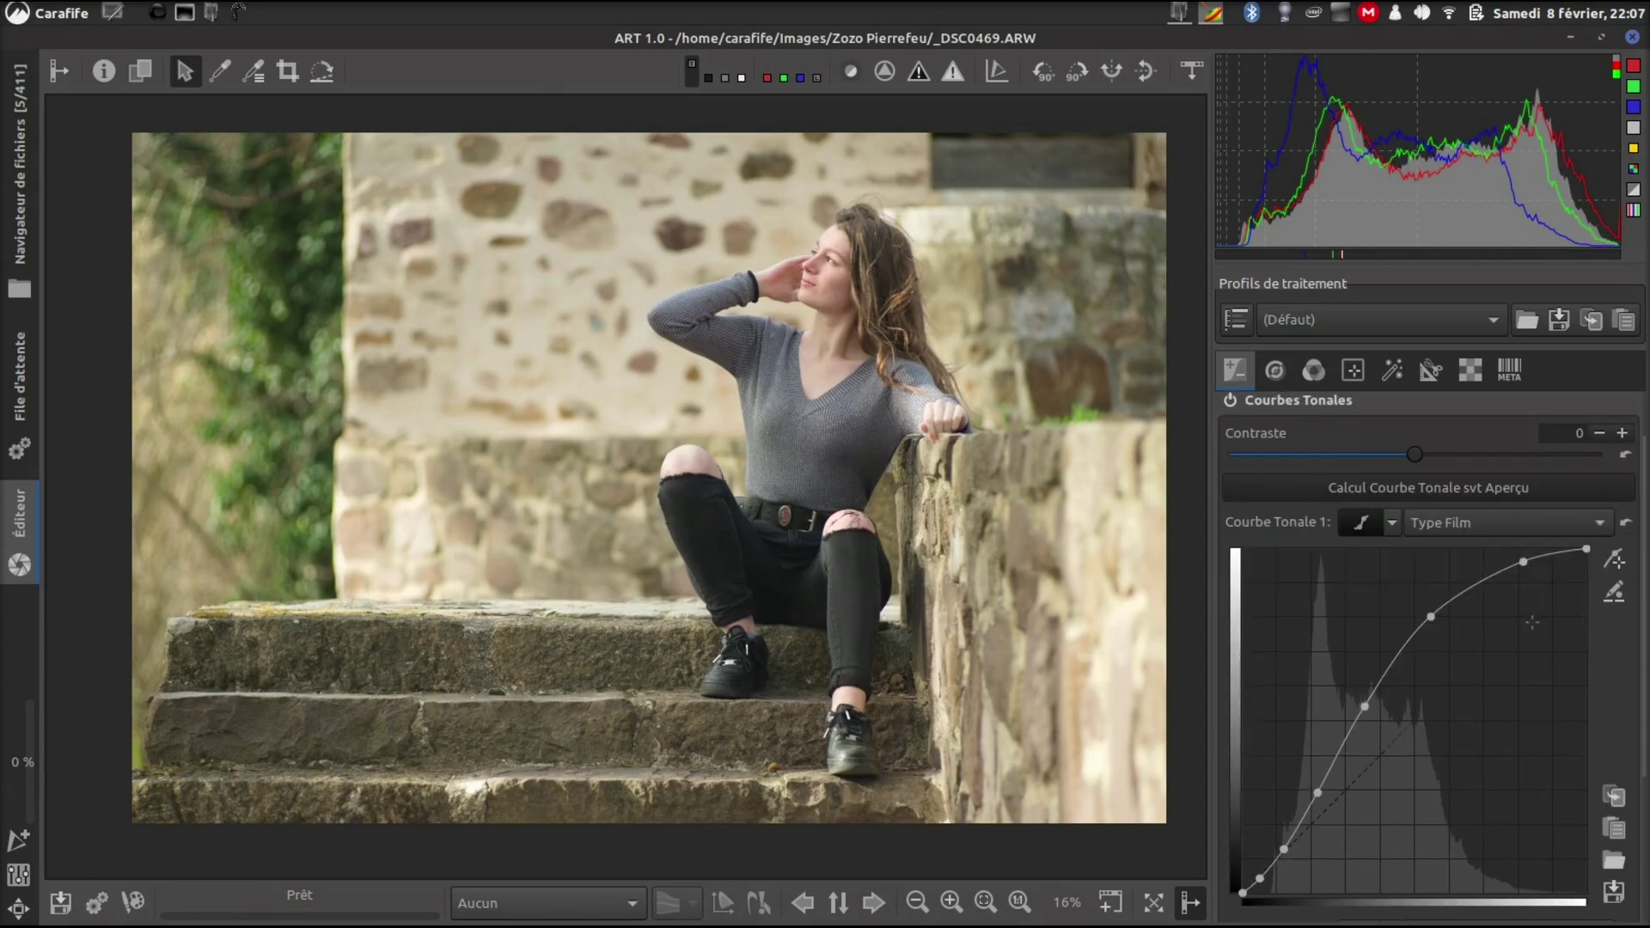
click(1554, 519)
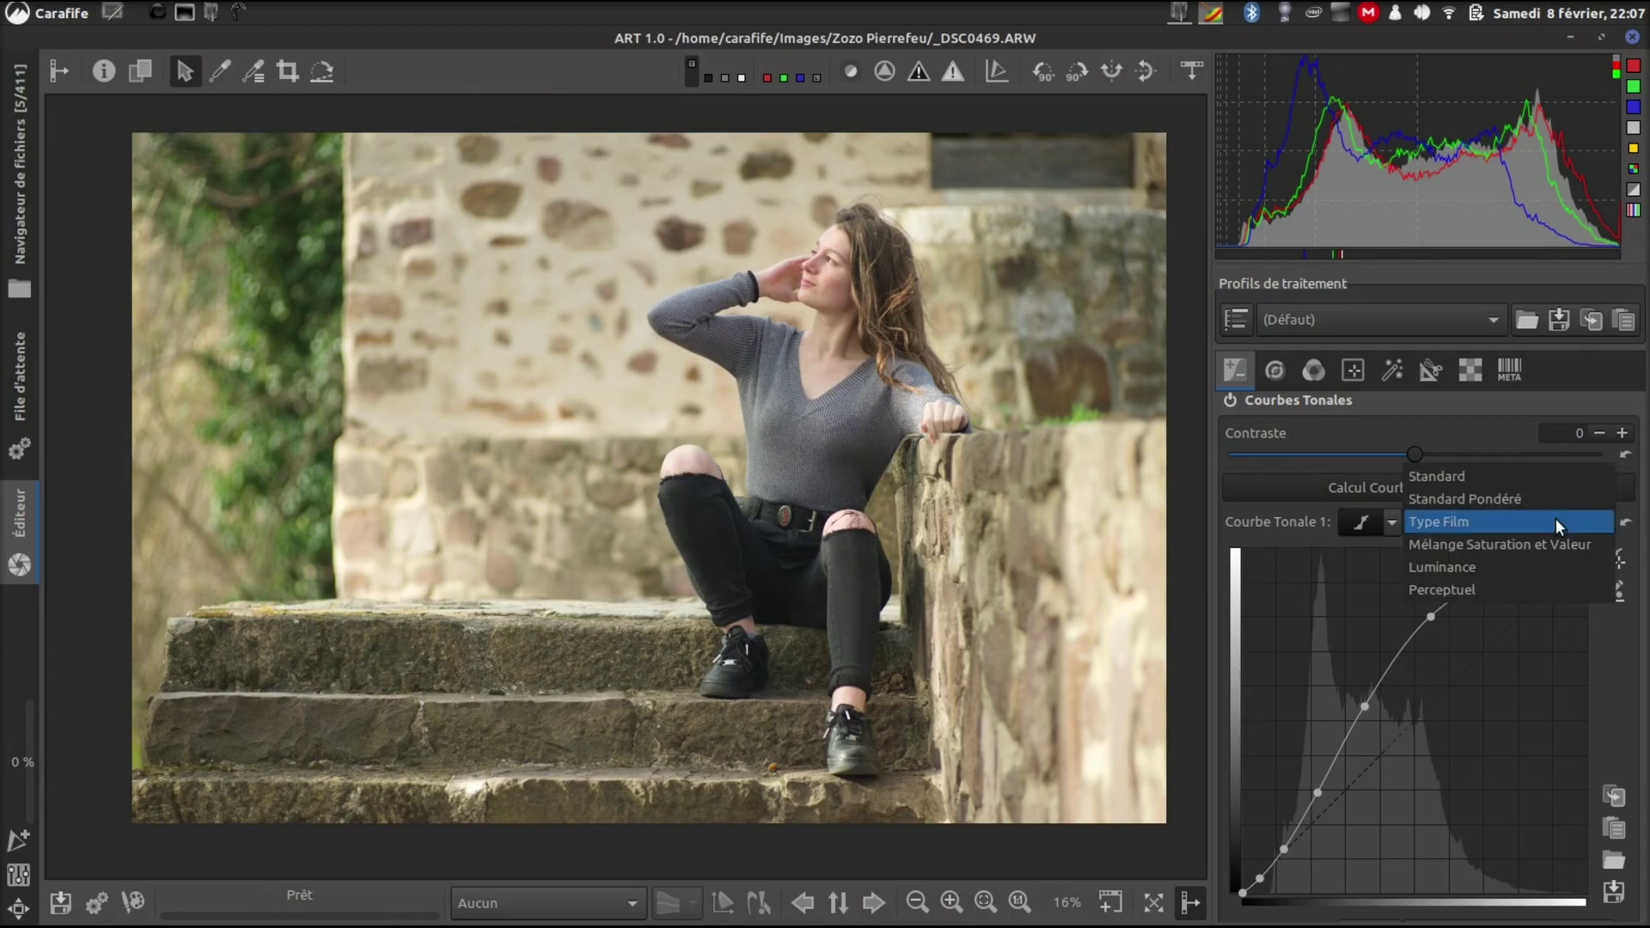
click(1549, 483)
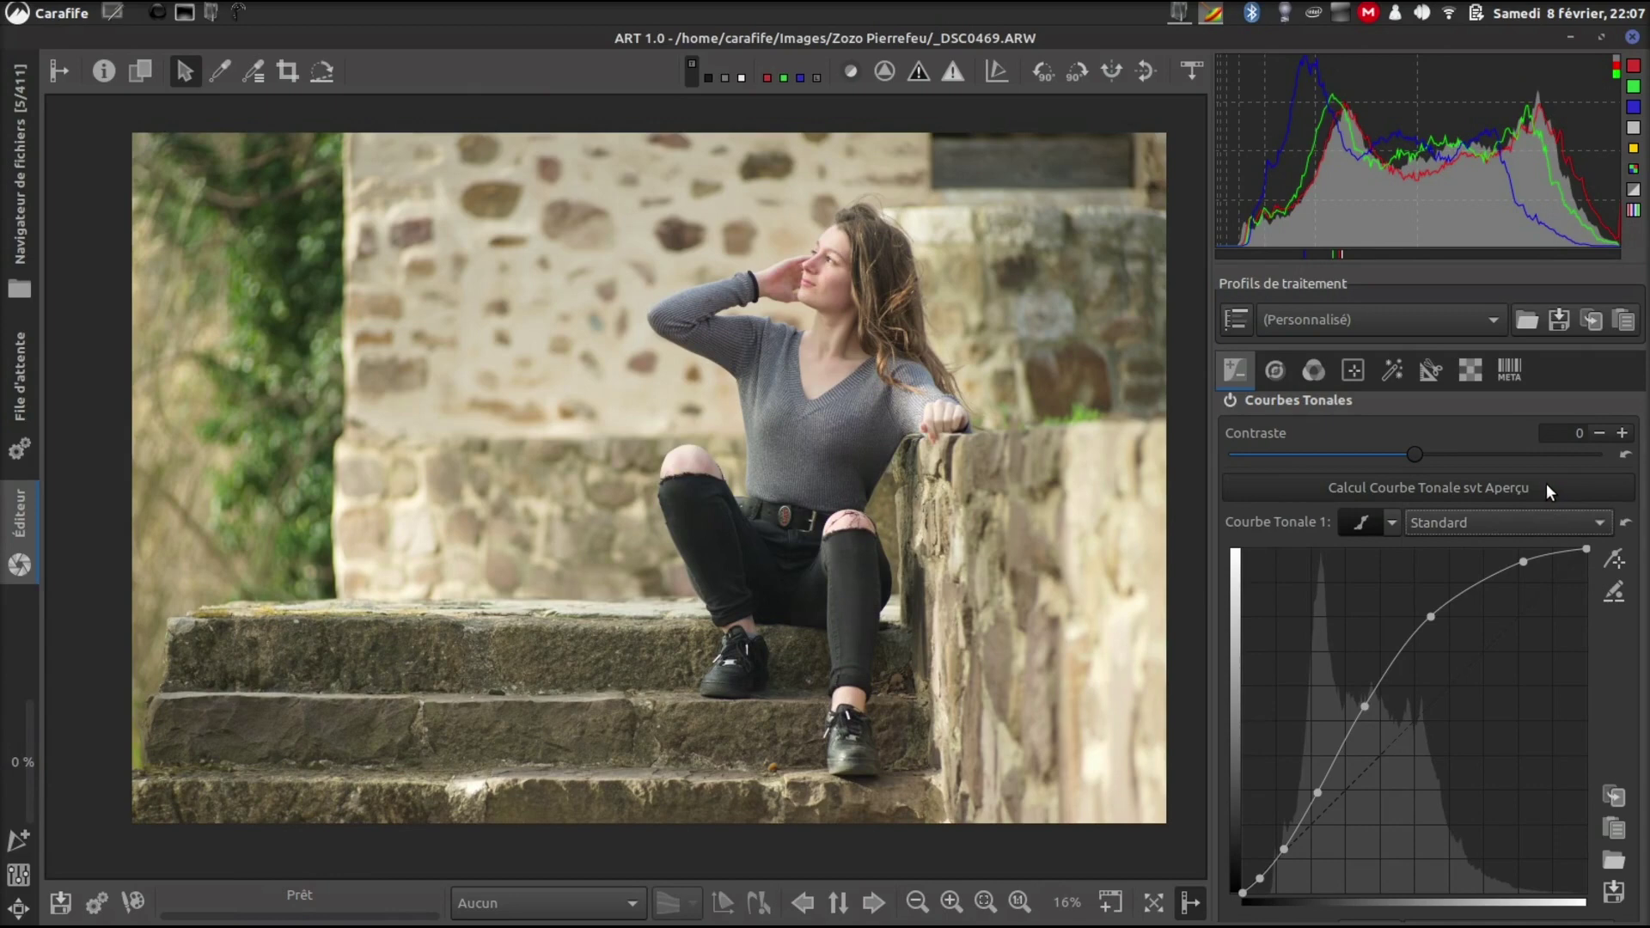
click(1546, 524)
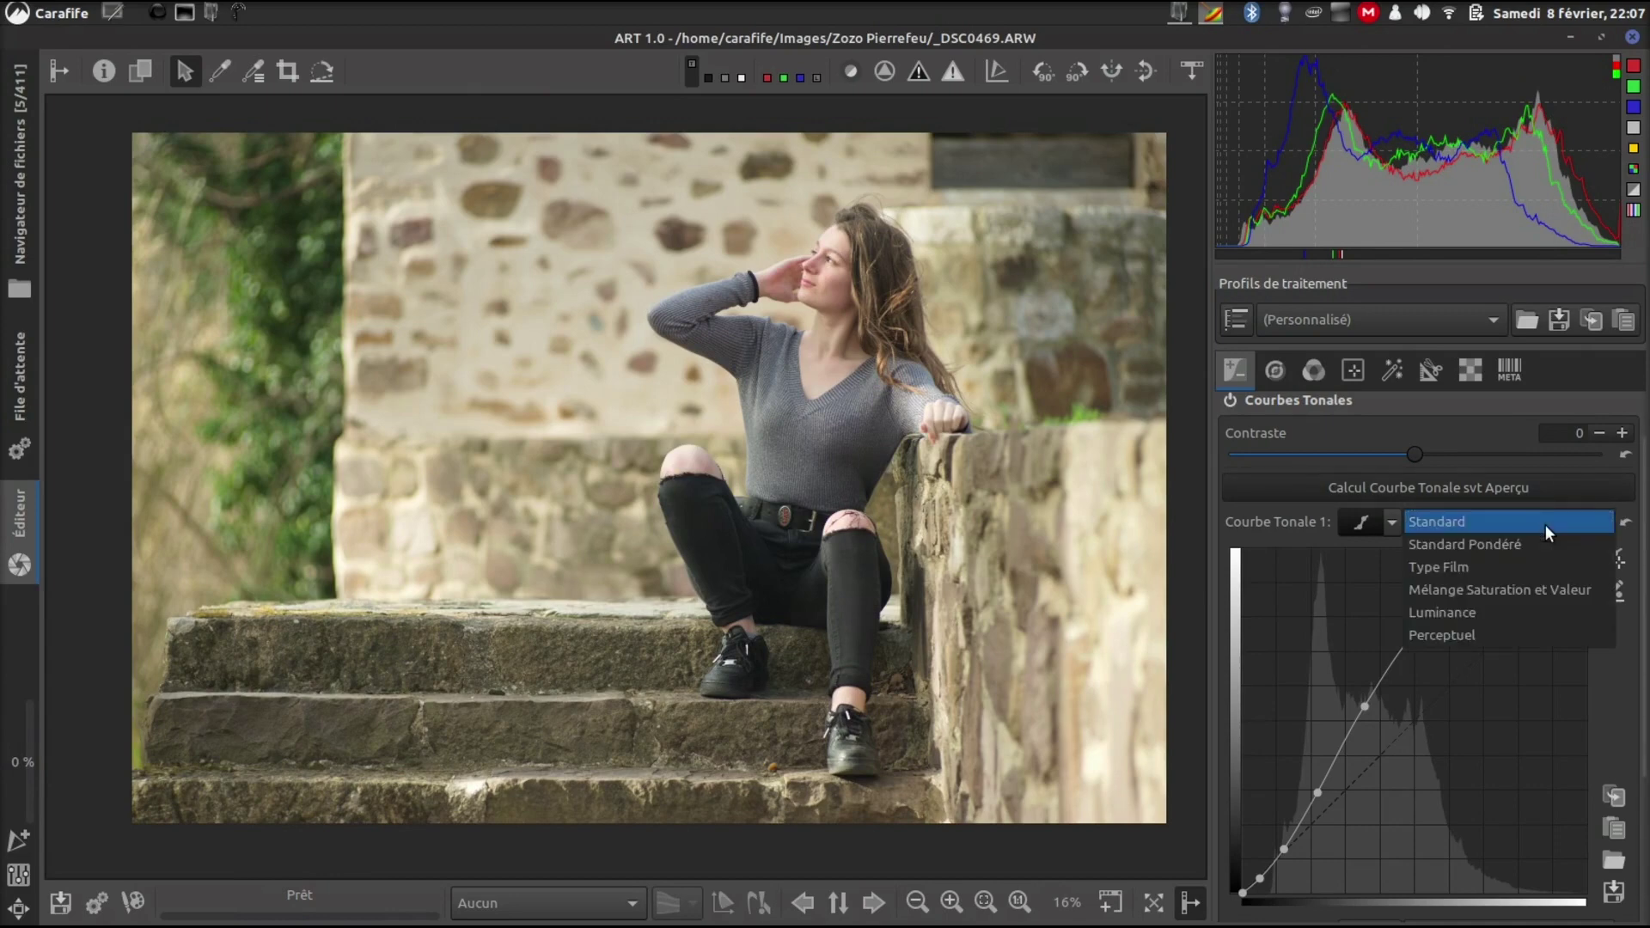
click(1537, 545)
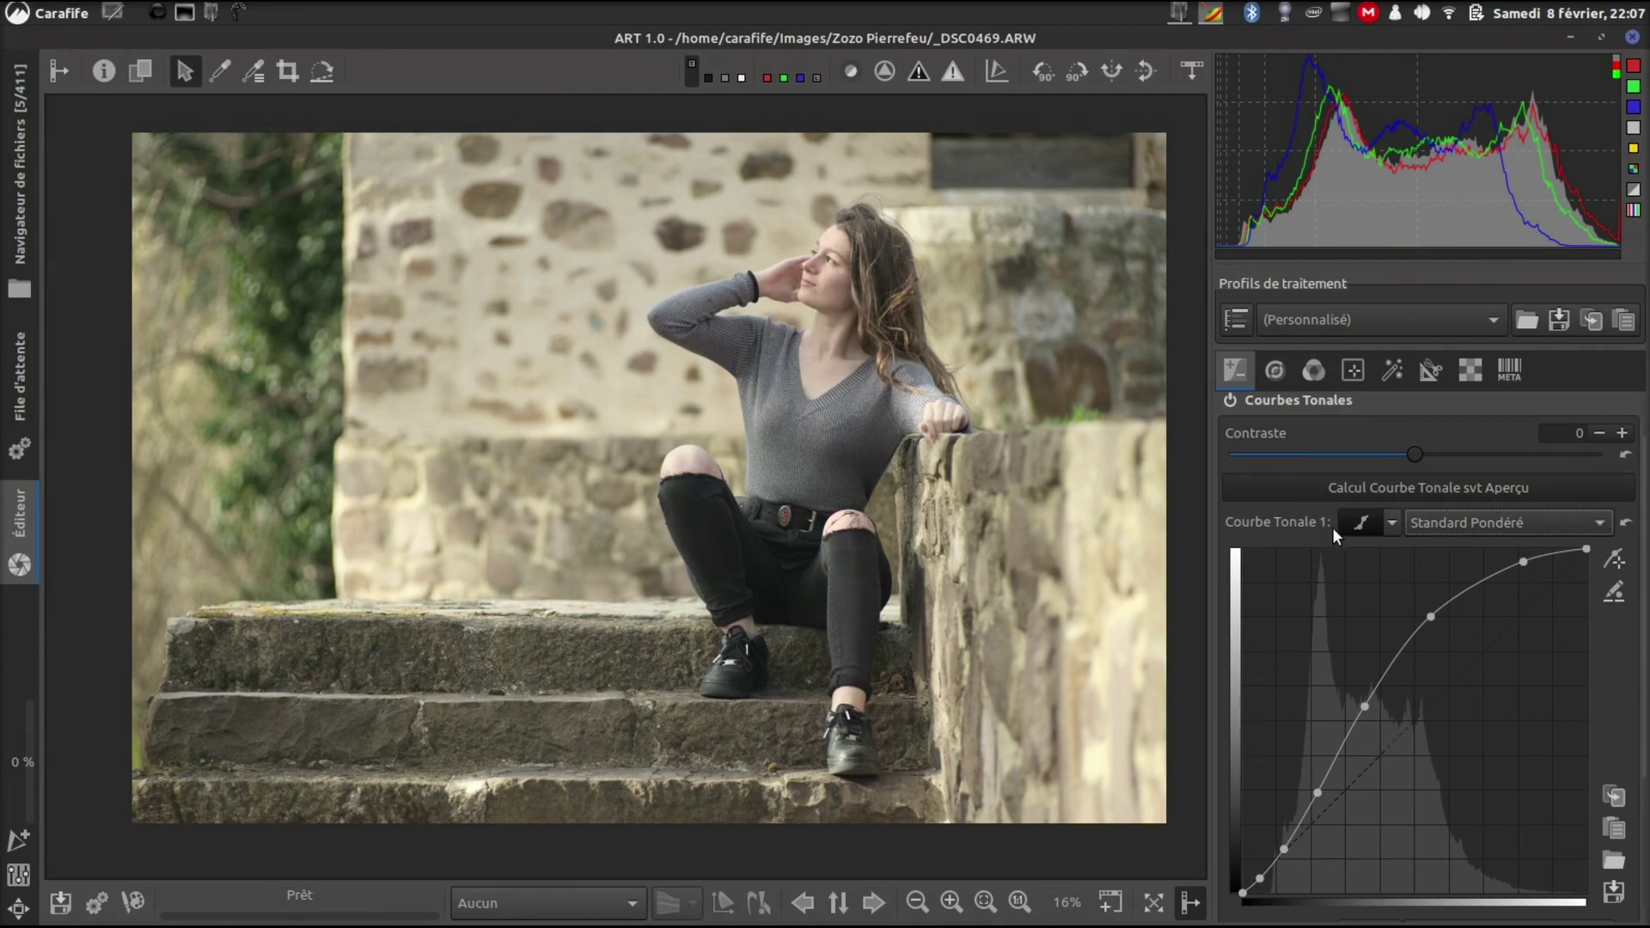
Step: Try the Mélange Saturation et Valeur, Luminance and Perceptuel modes on Courbe Tonale 1, and return it to Type Film
click(1487, 524)
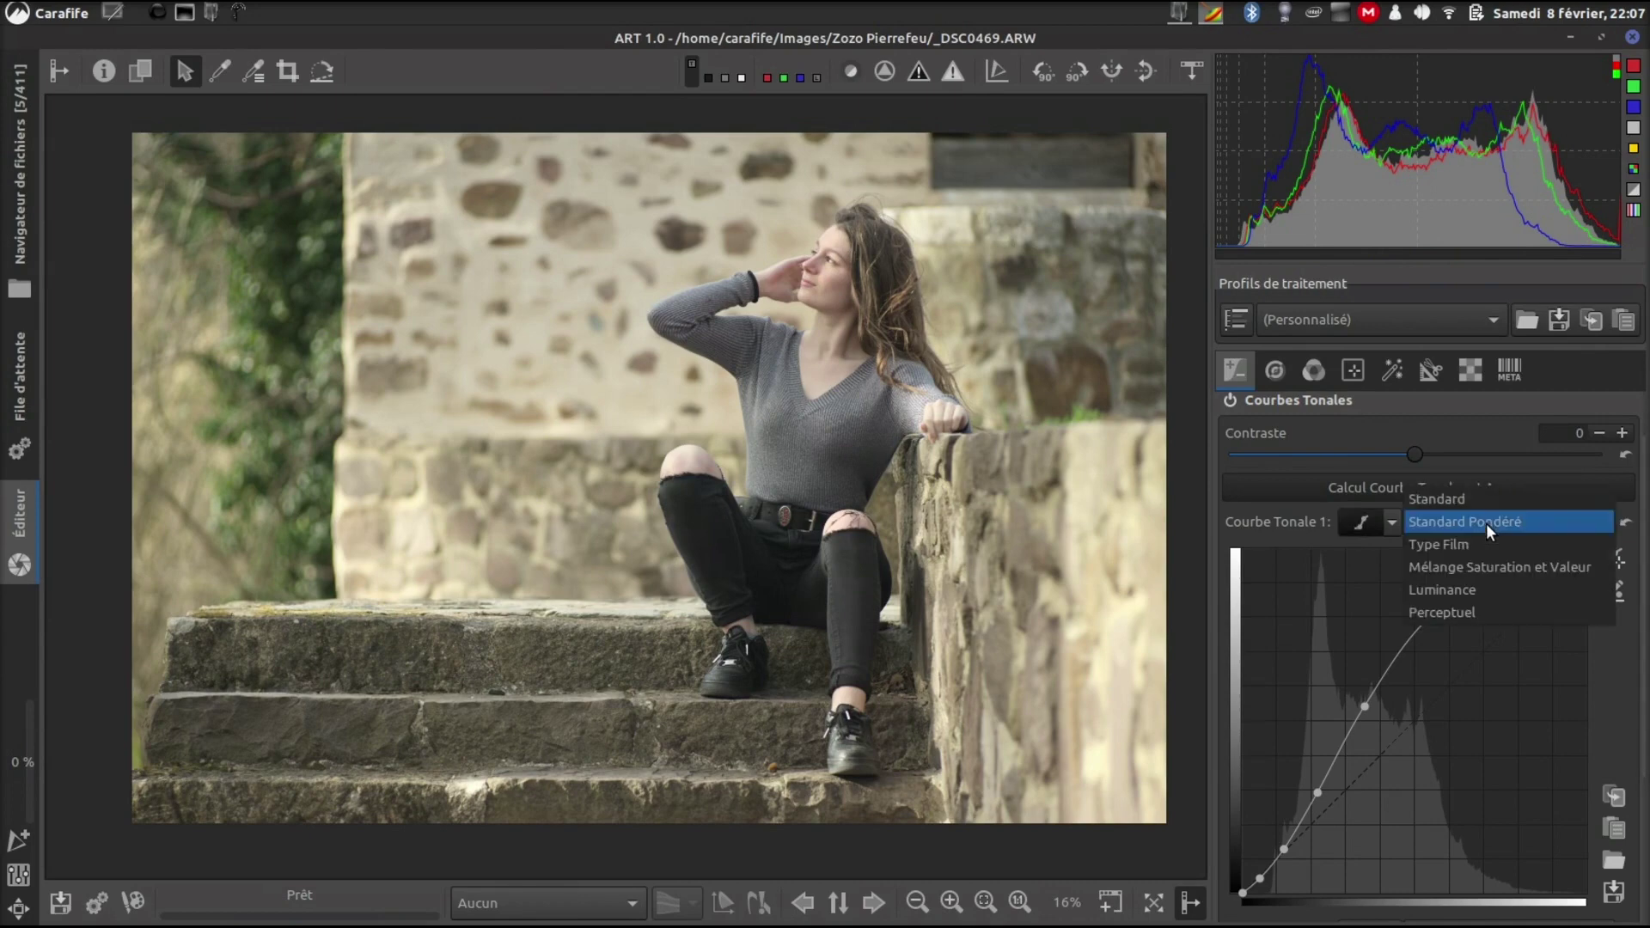
click(1513, 562)
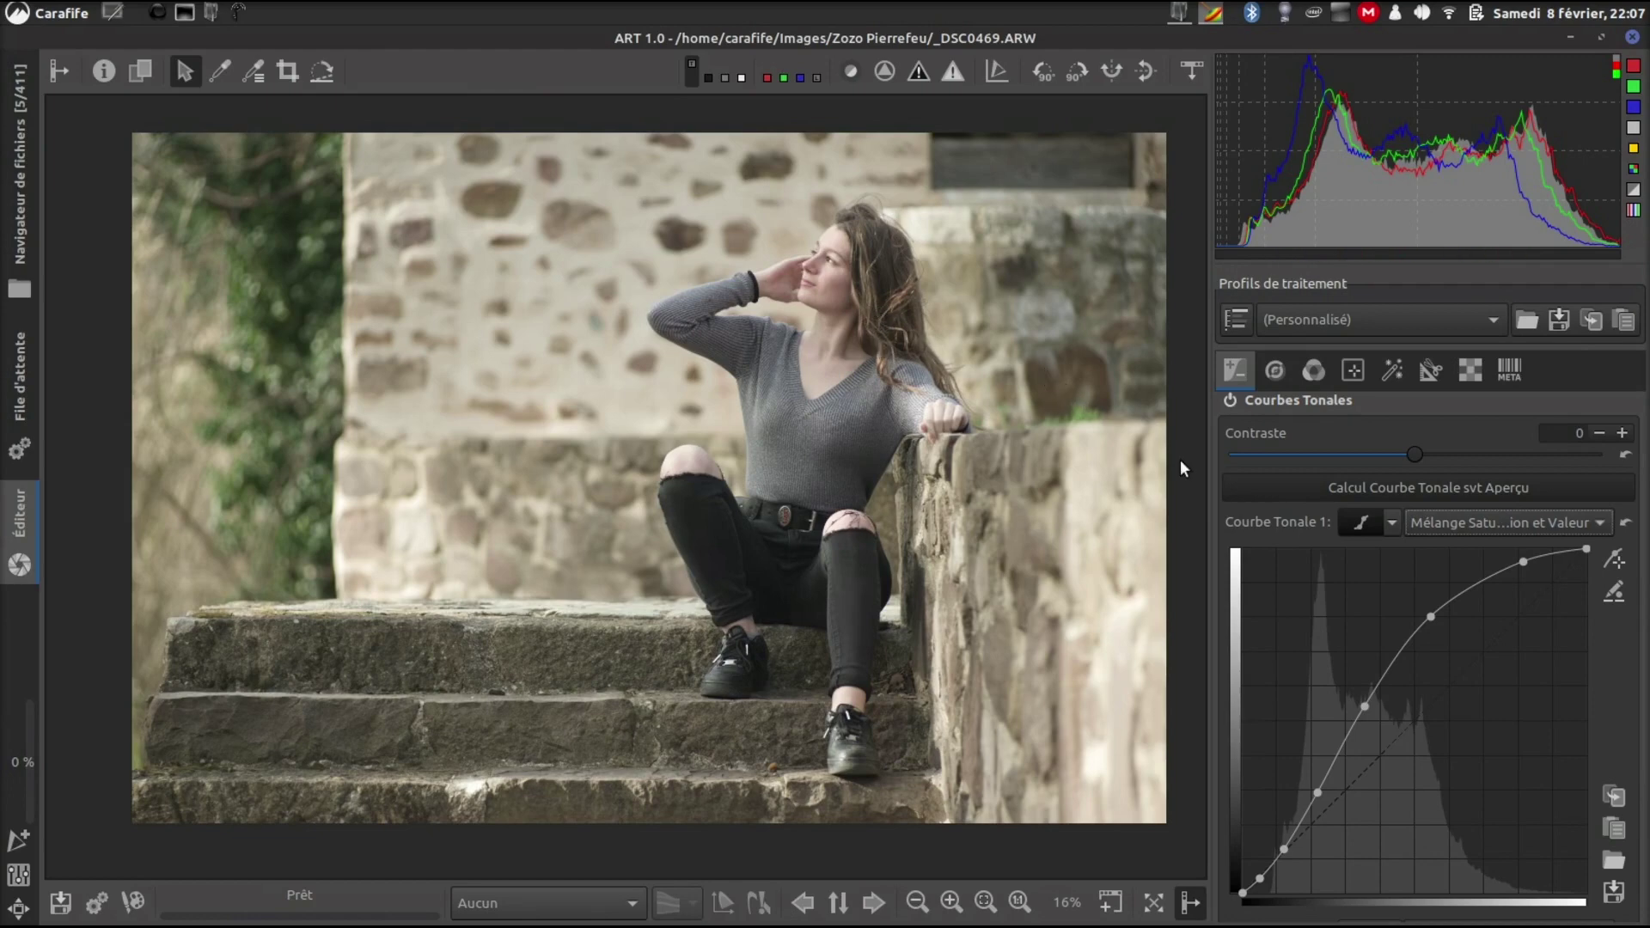
click(1568, 521)
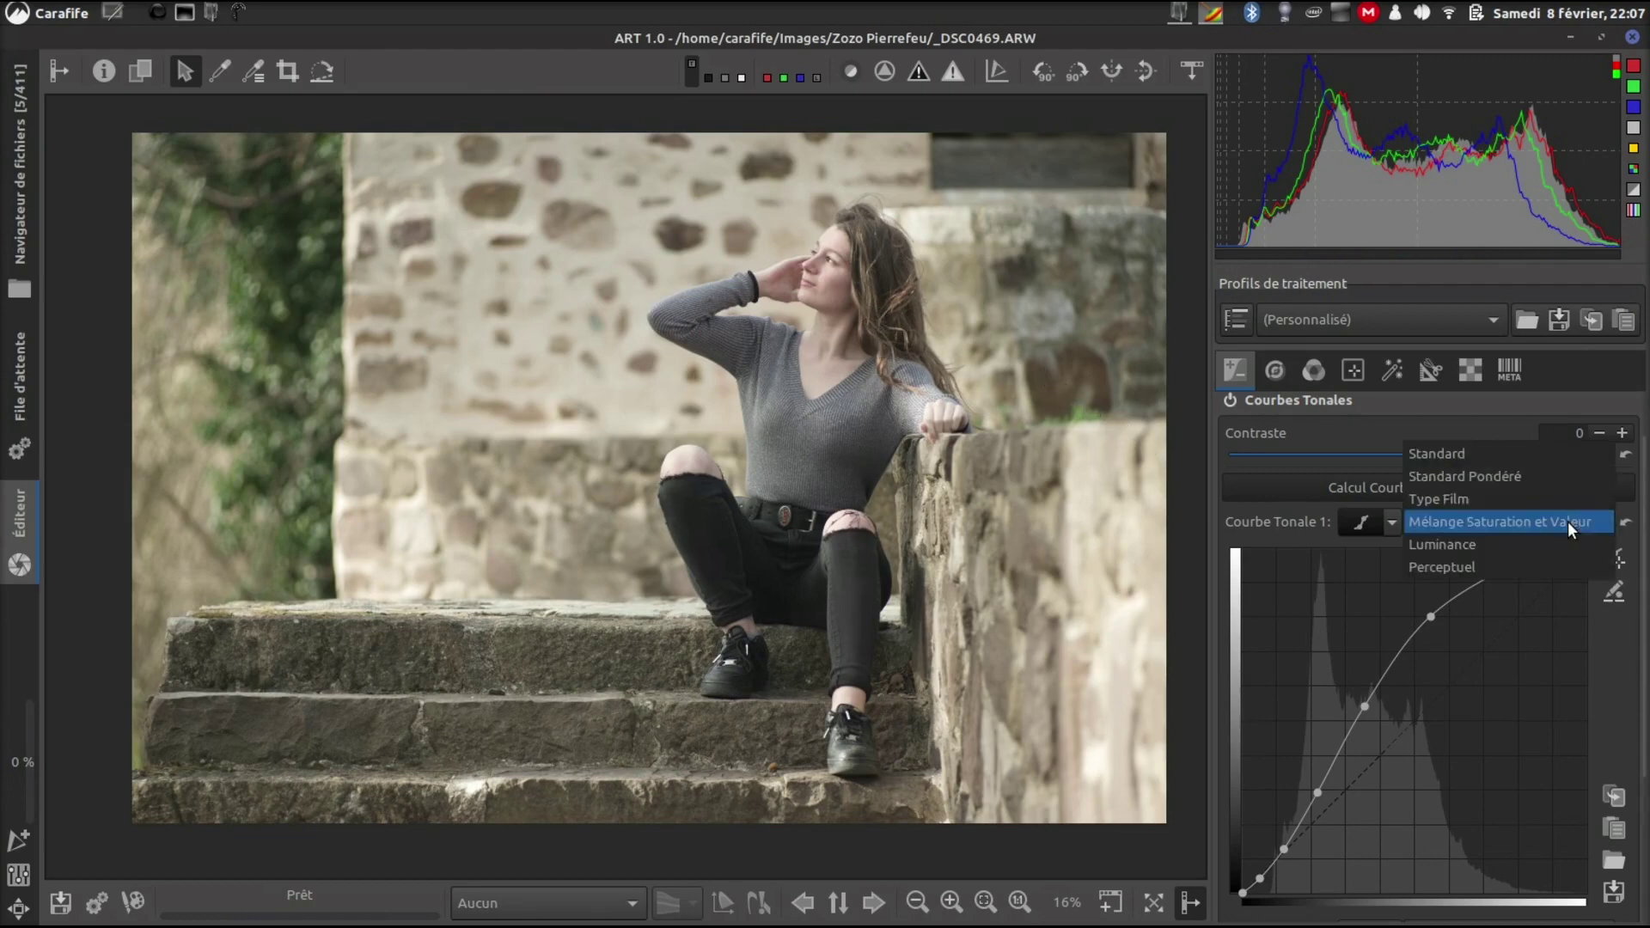
click(1542, 544)
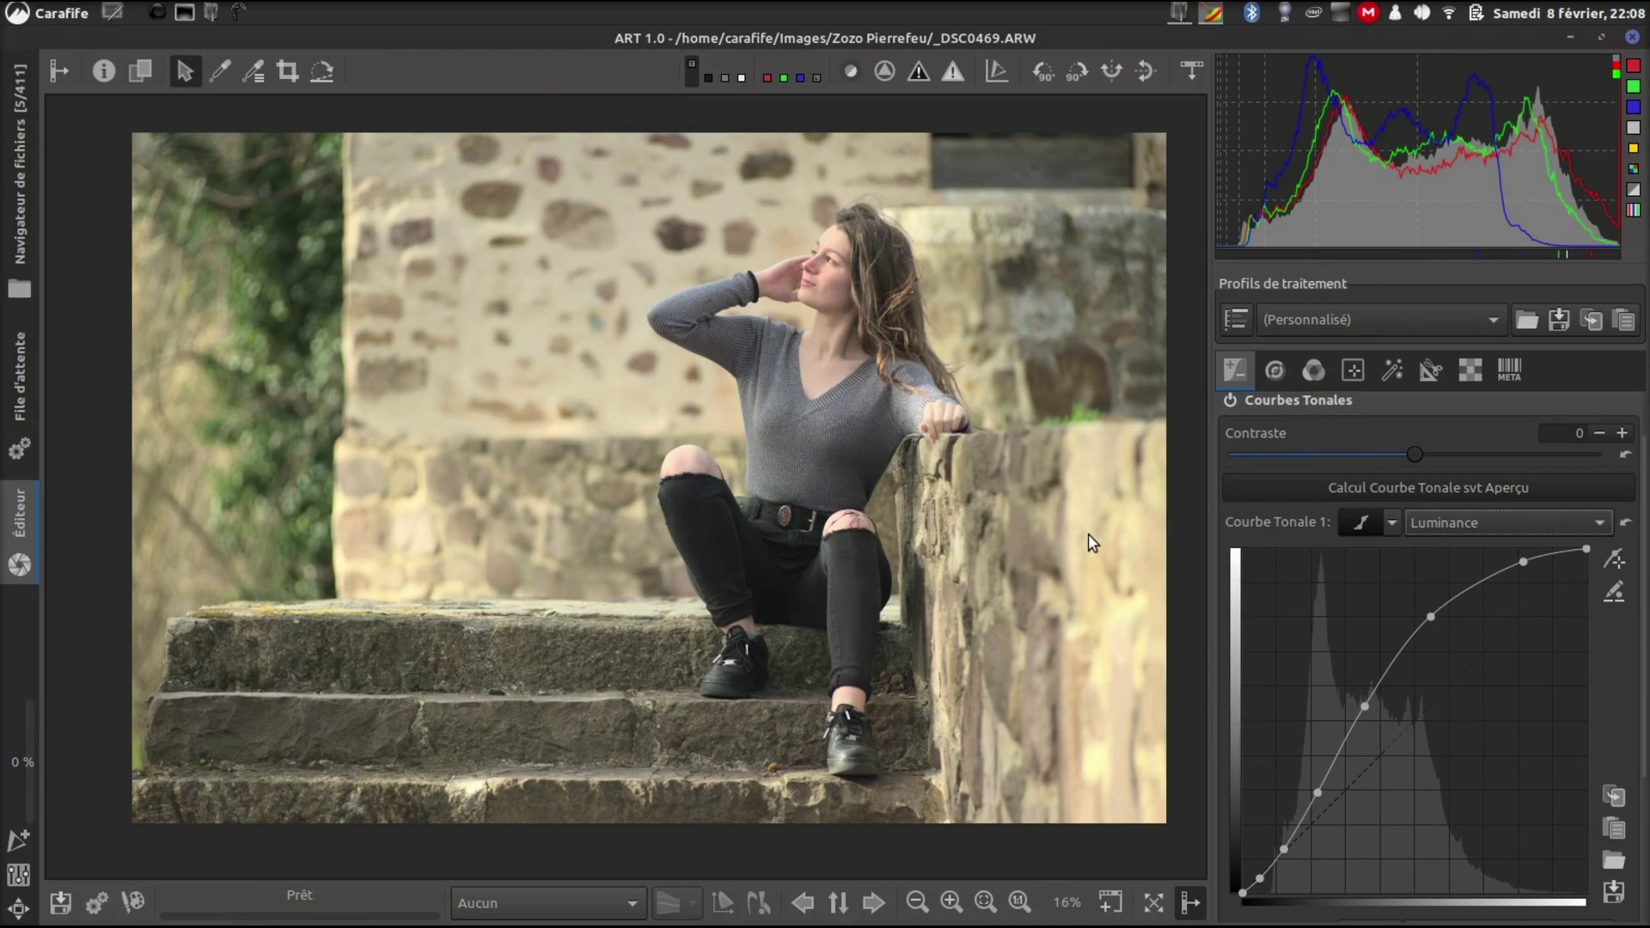
click(1479, 522)
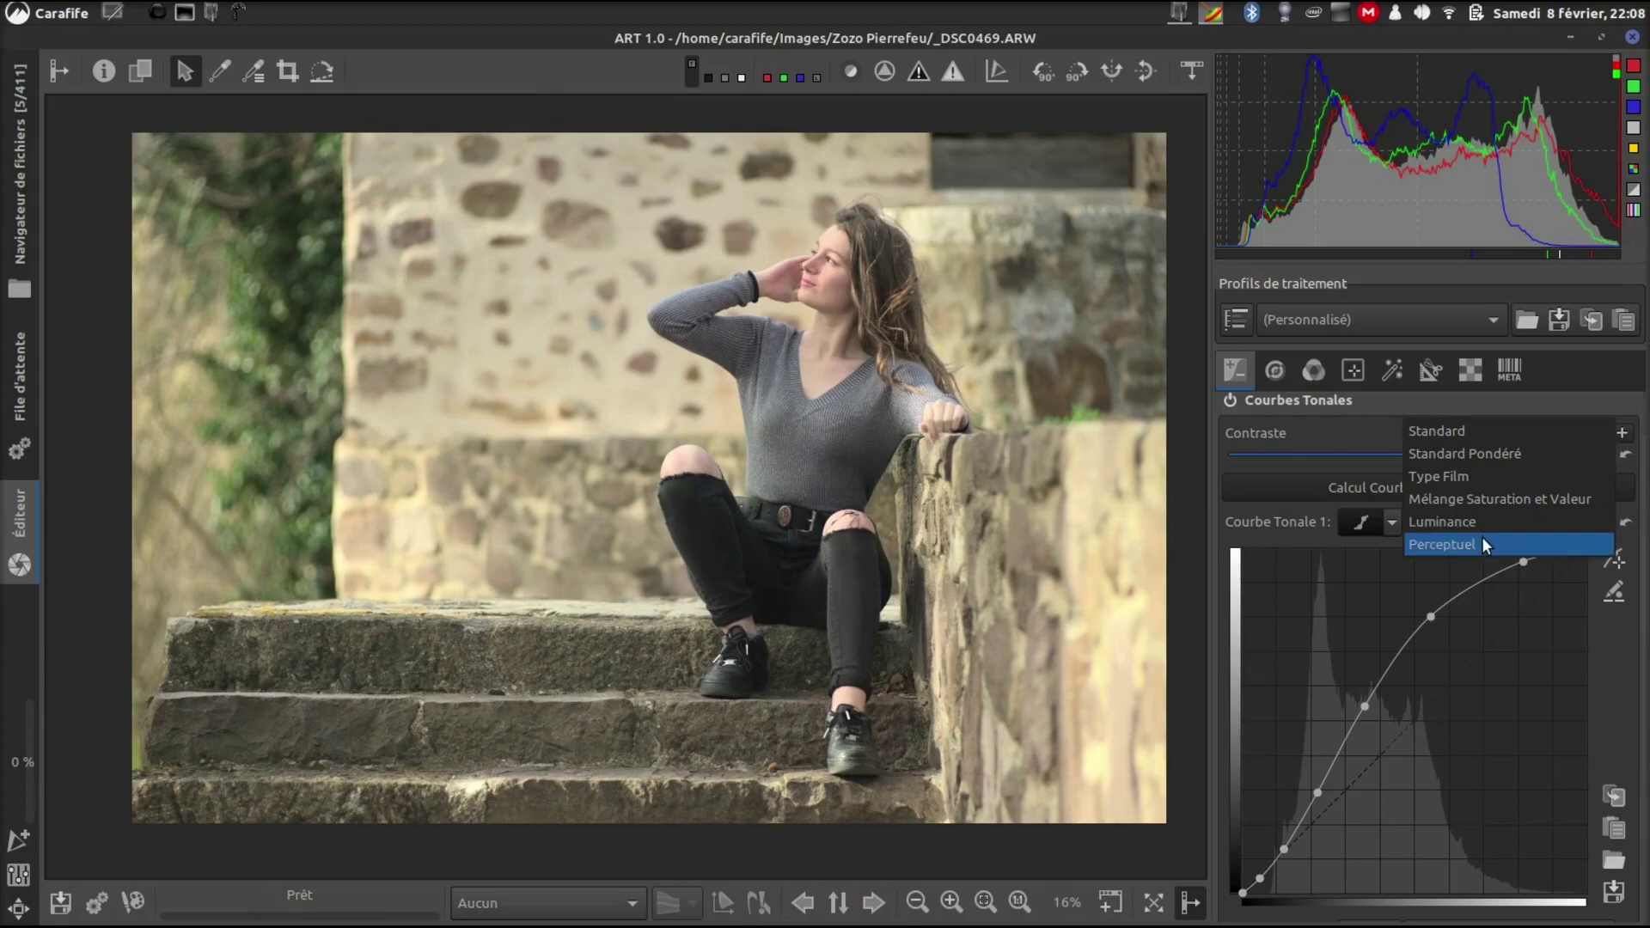
click(1484, 545)
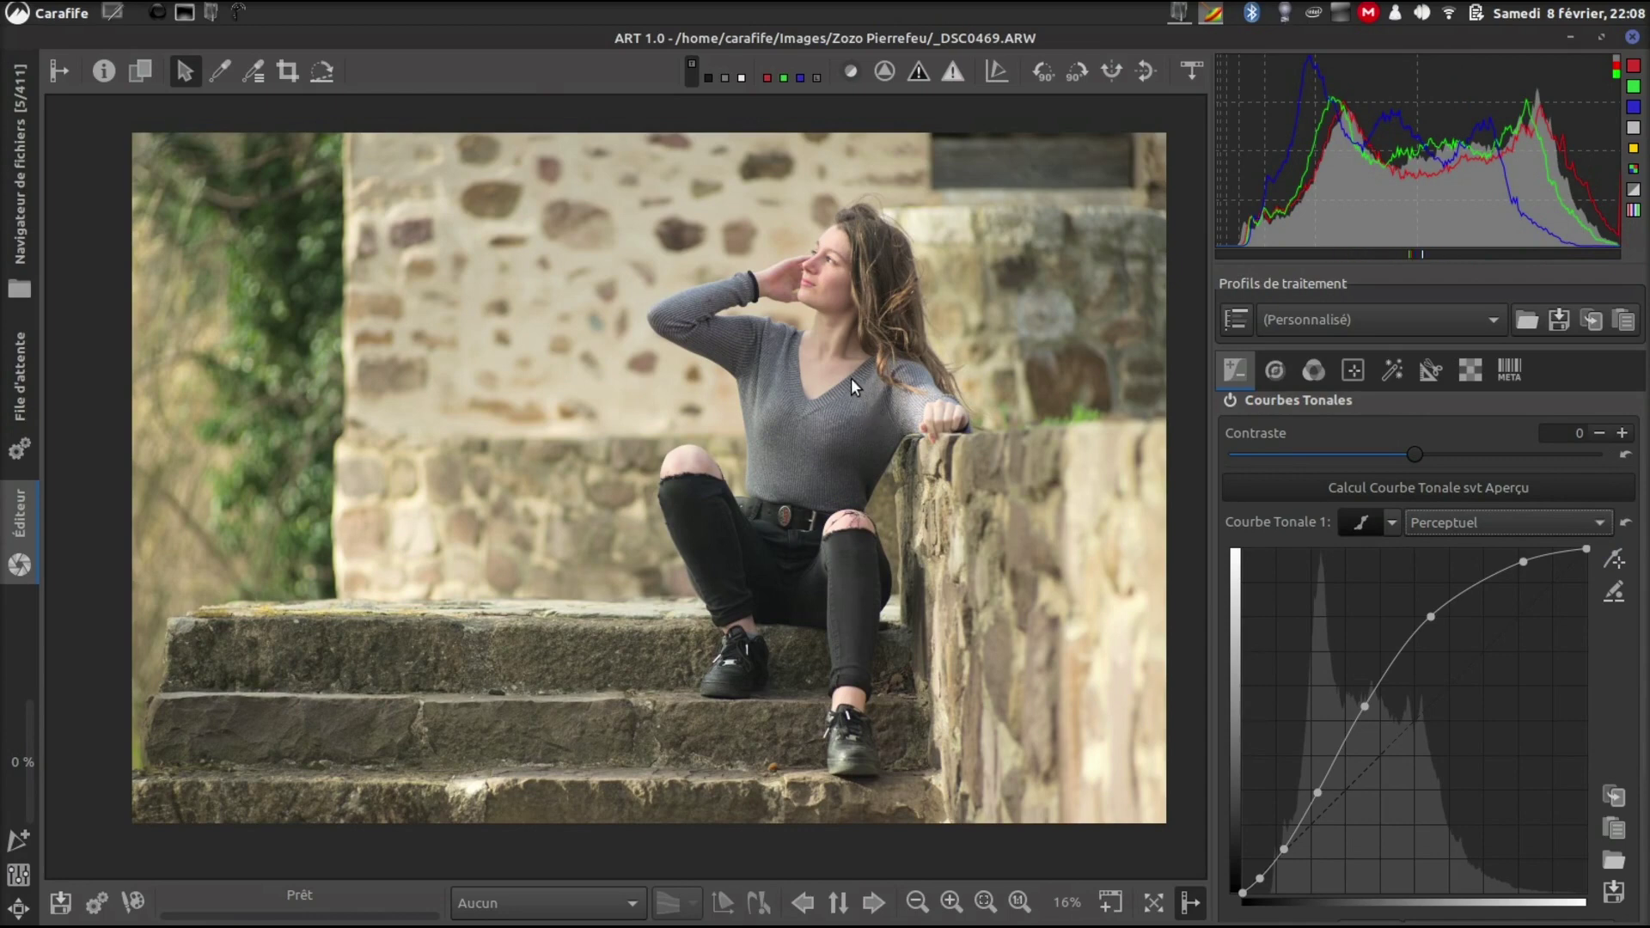
click(1466, 528)
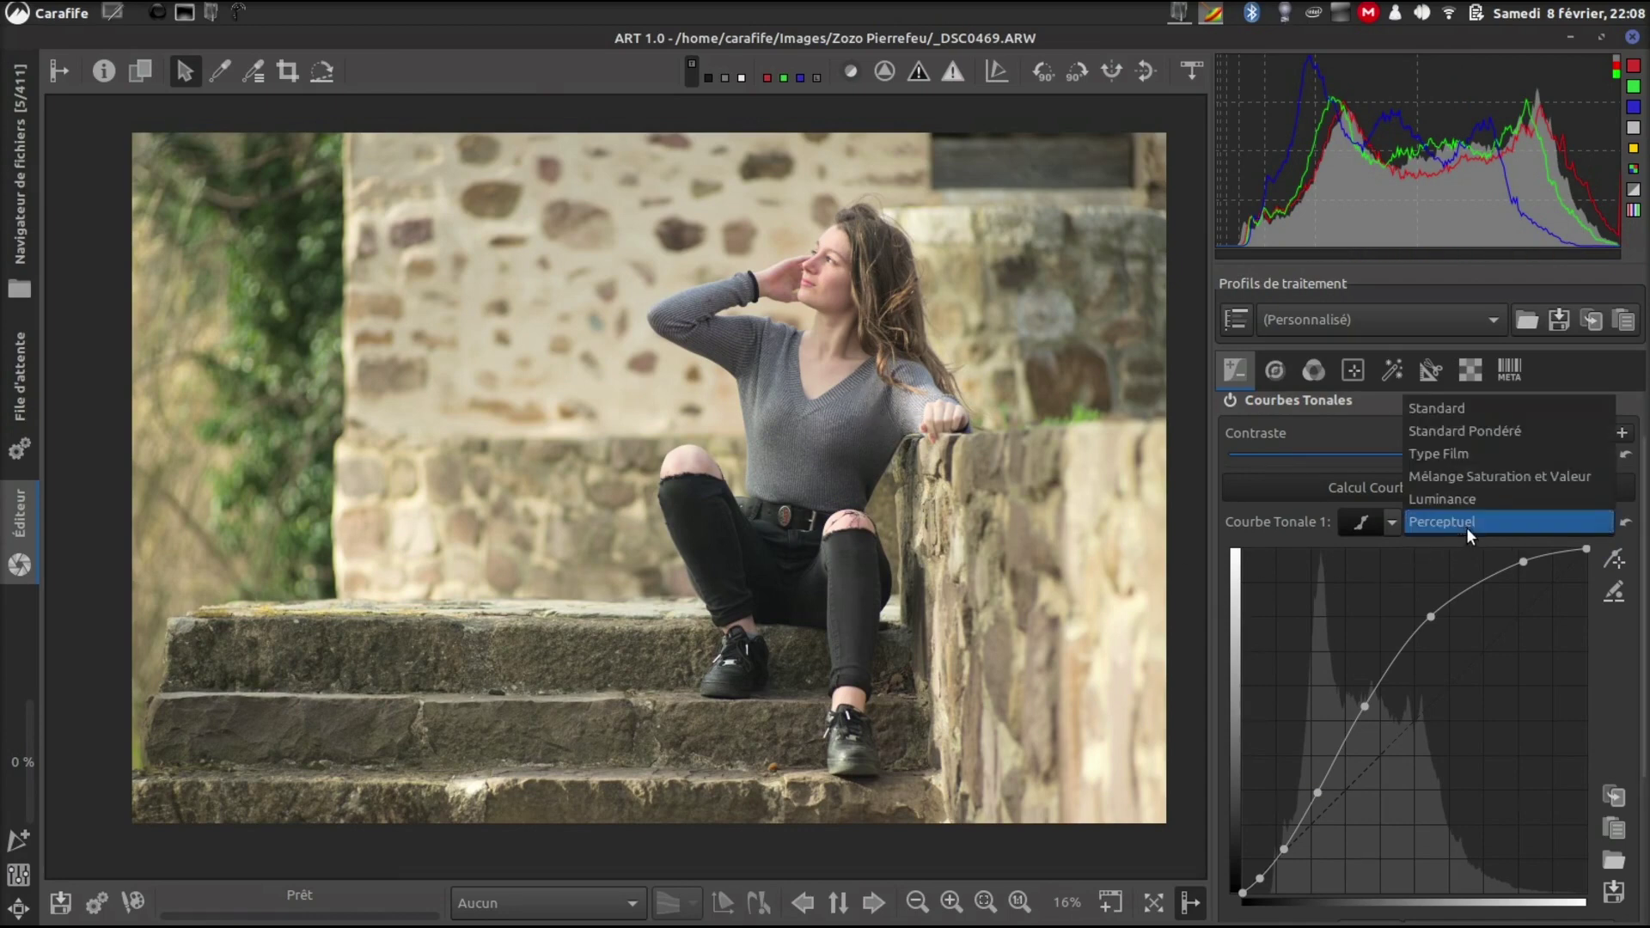
click(1463, 446)
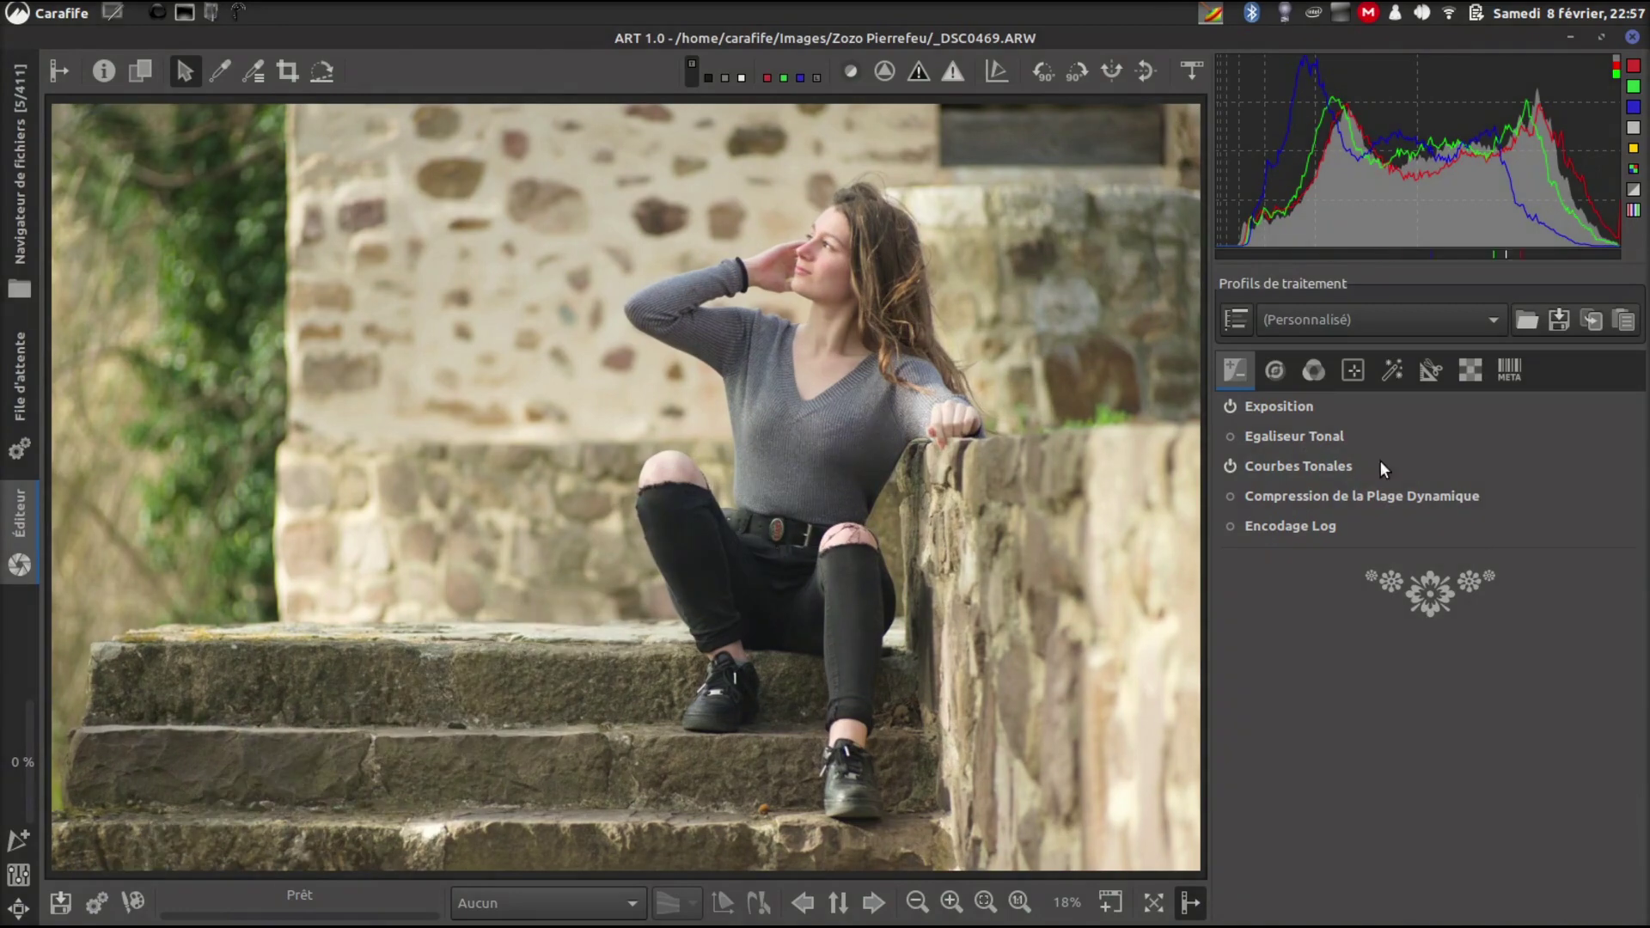
Step: Enable the Encodage Log module with its settings expanded
click(1351, 523)
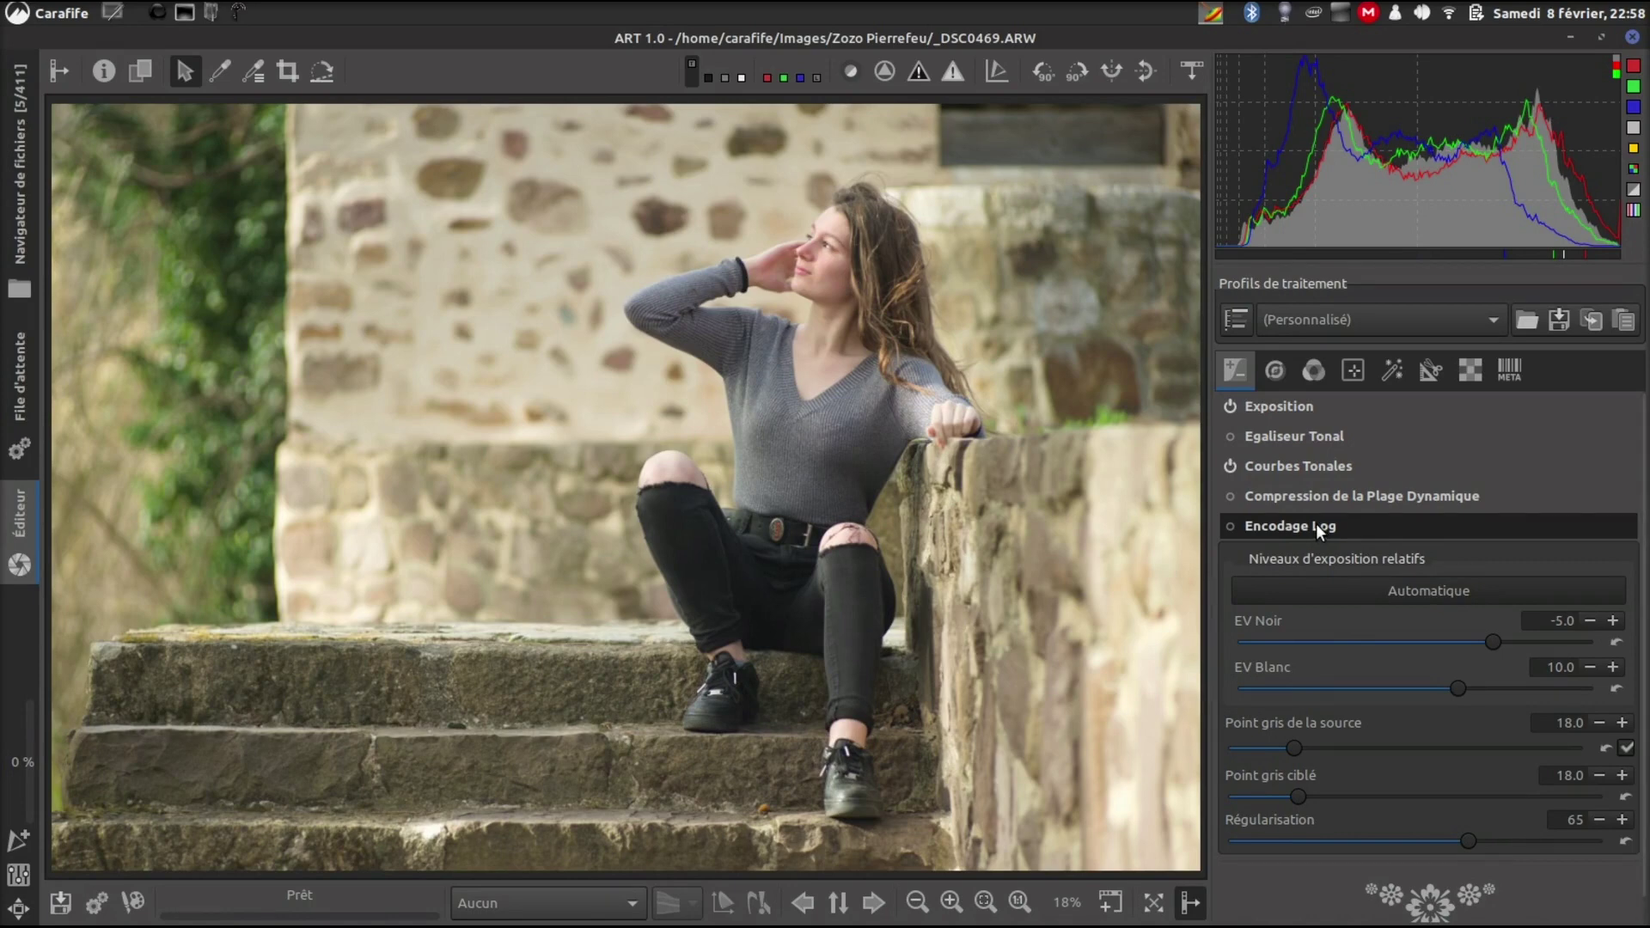
click(1323, 464)
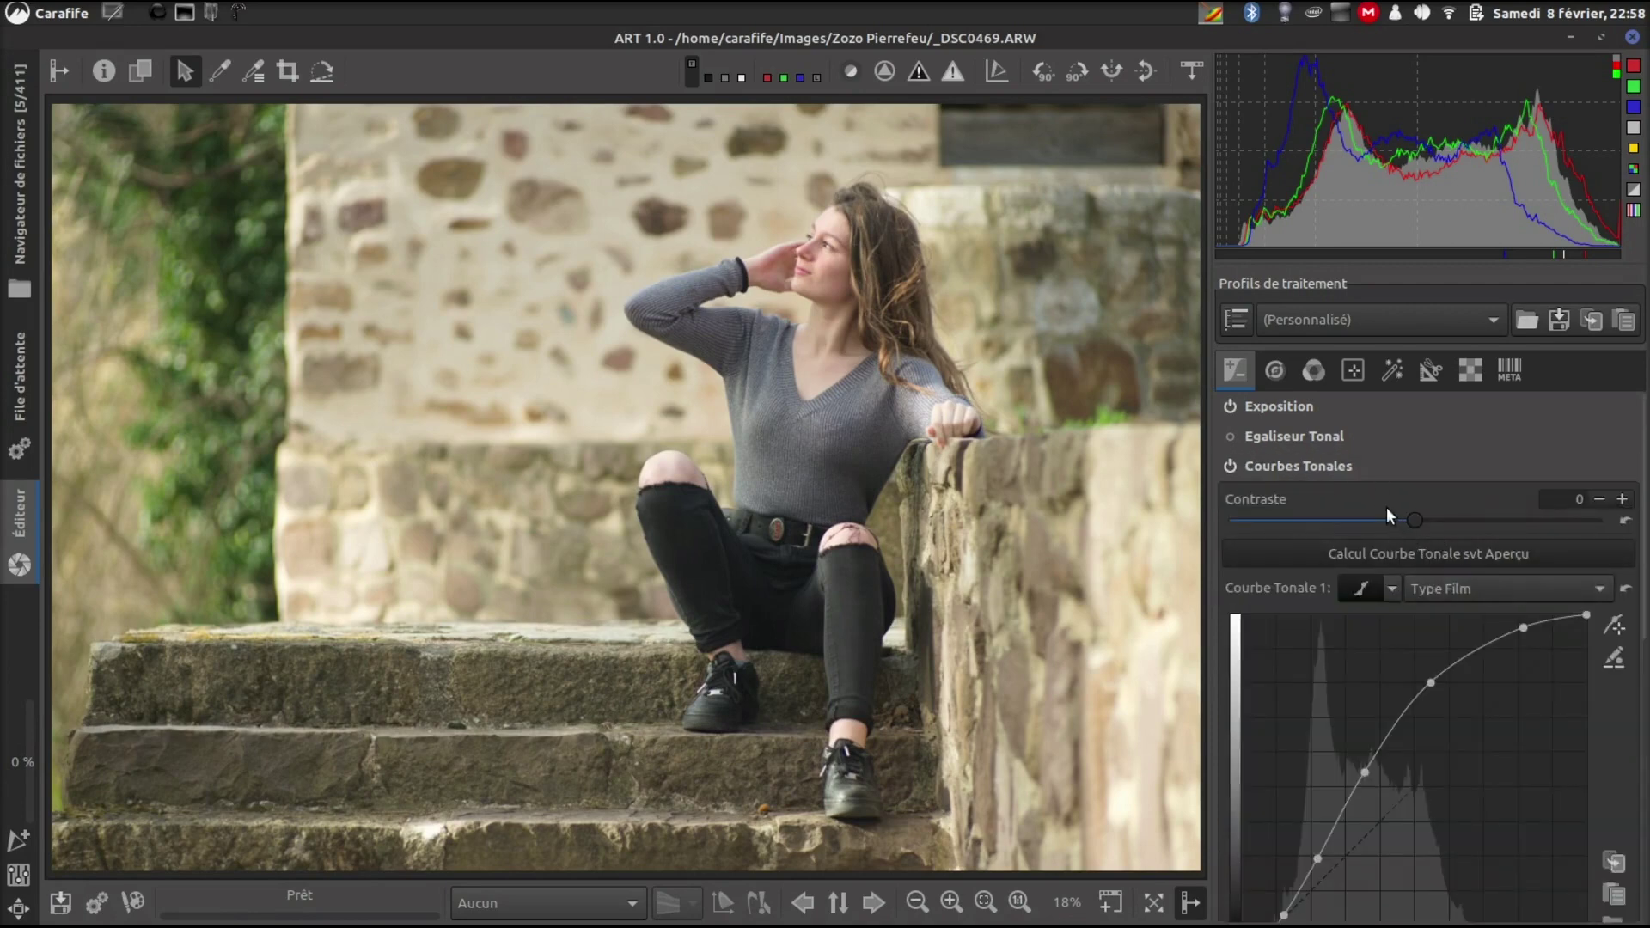
click(1360, 467)
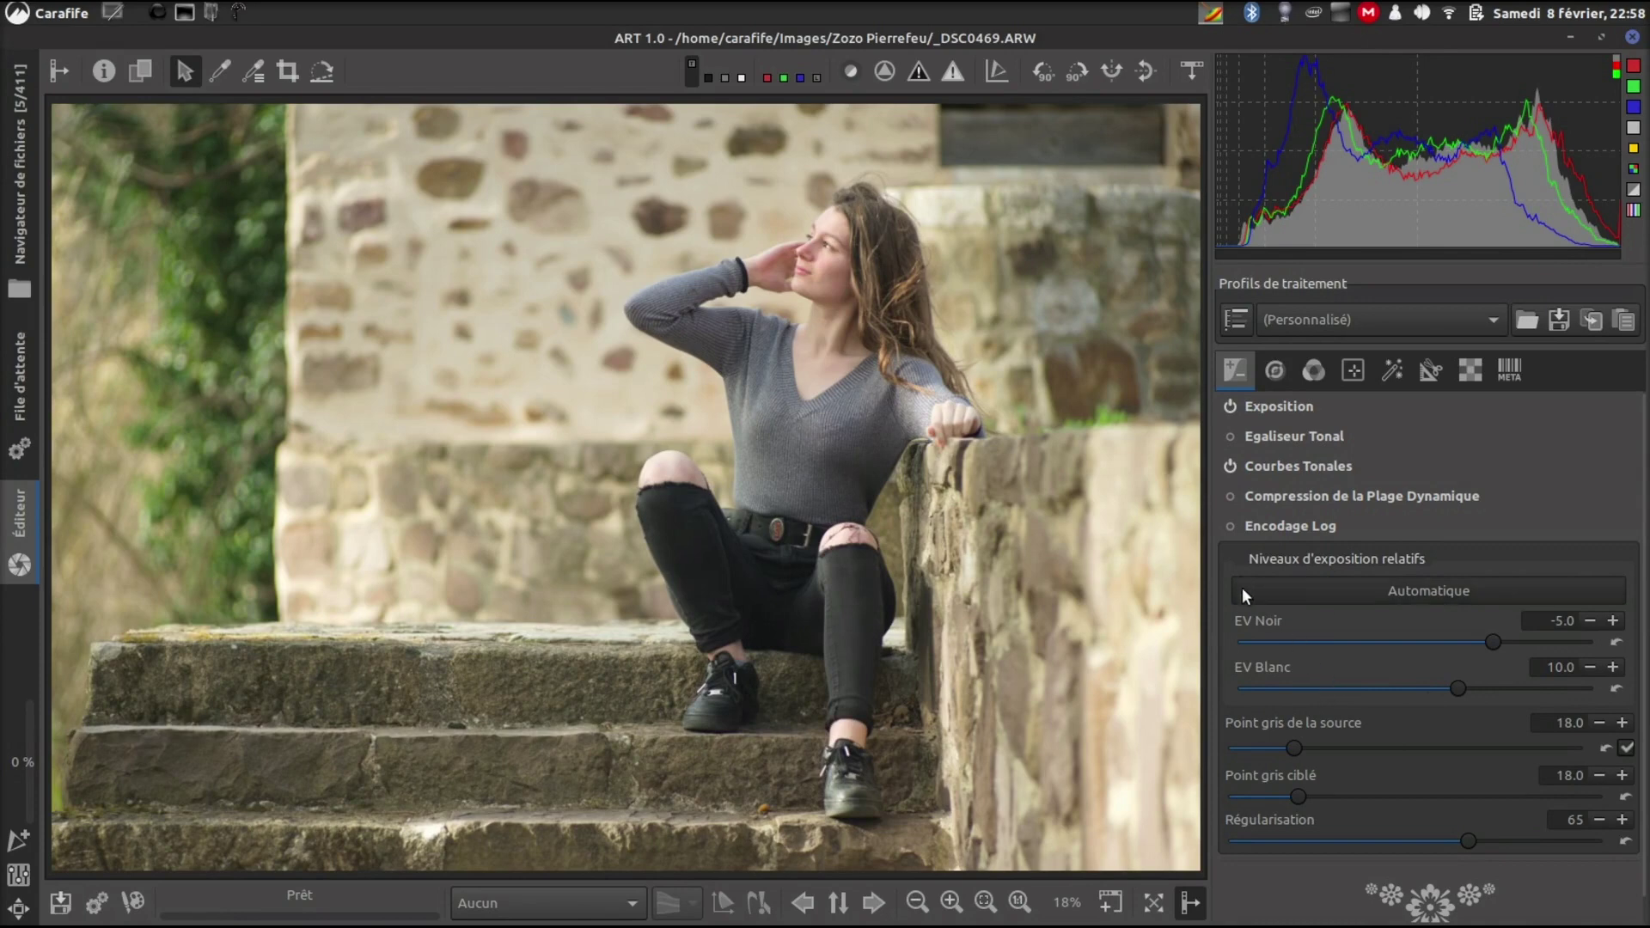
click(1231, 525)
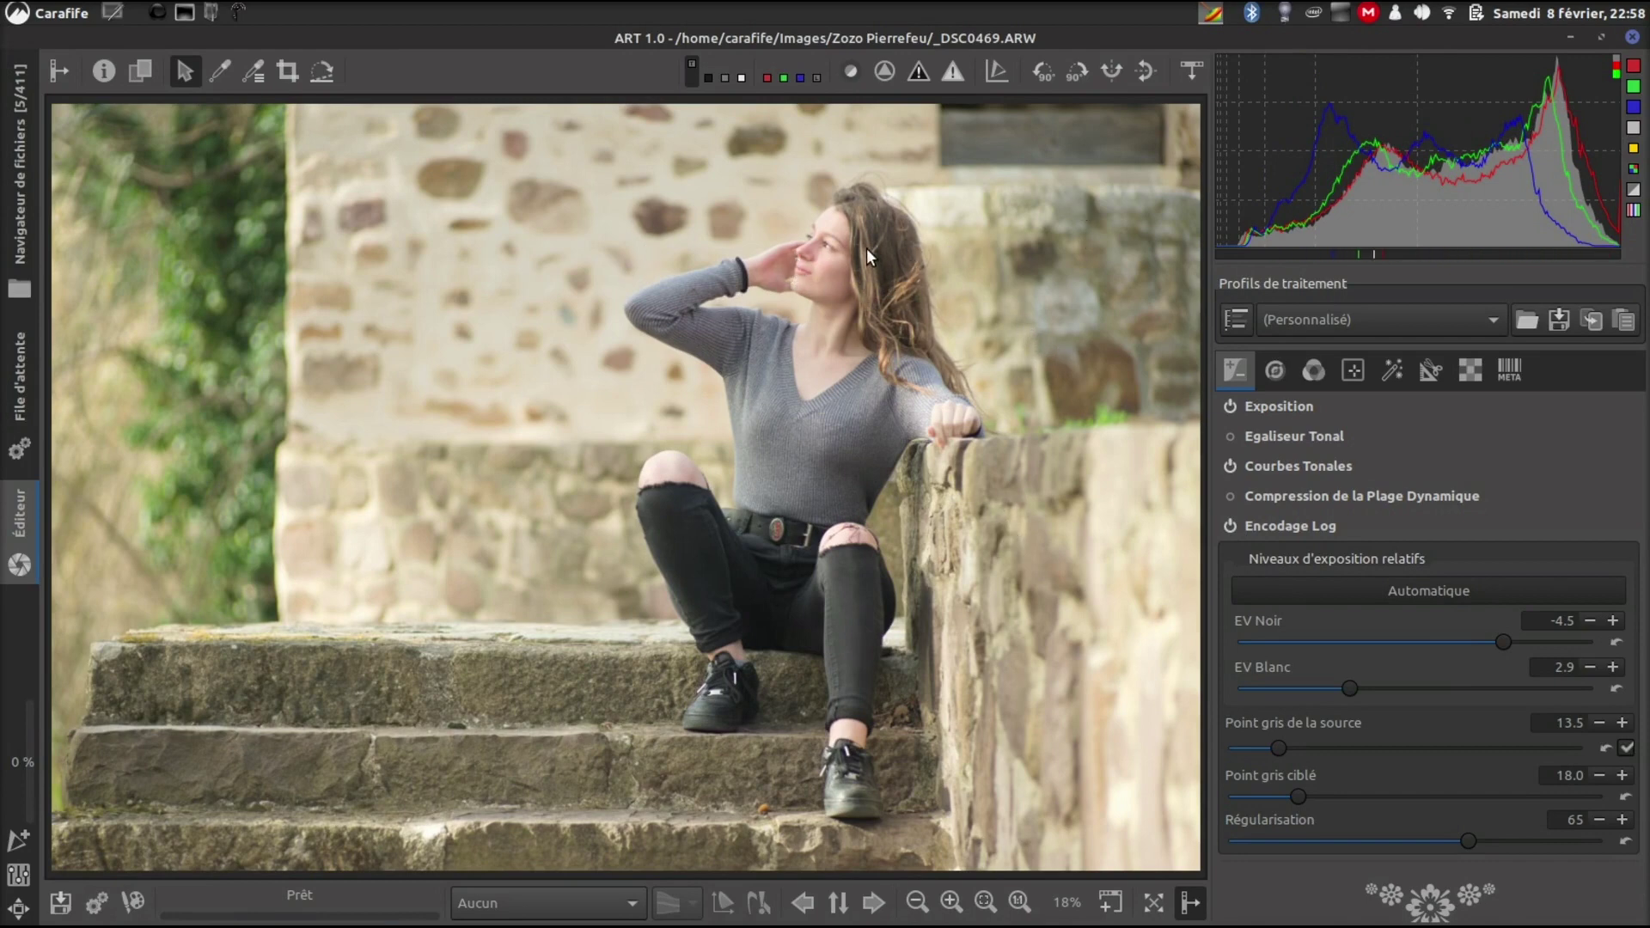
Step: Set the source grey point (Point gris de la source) of Encodage Log to 20.0
click(1277, 745)
drag(1284, 745, 1306, 746)
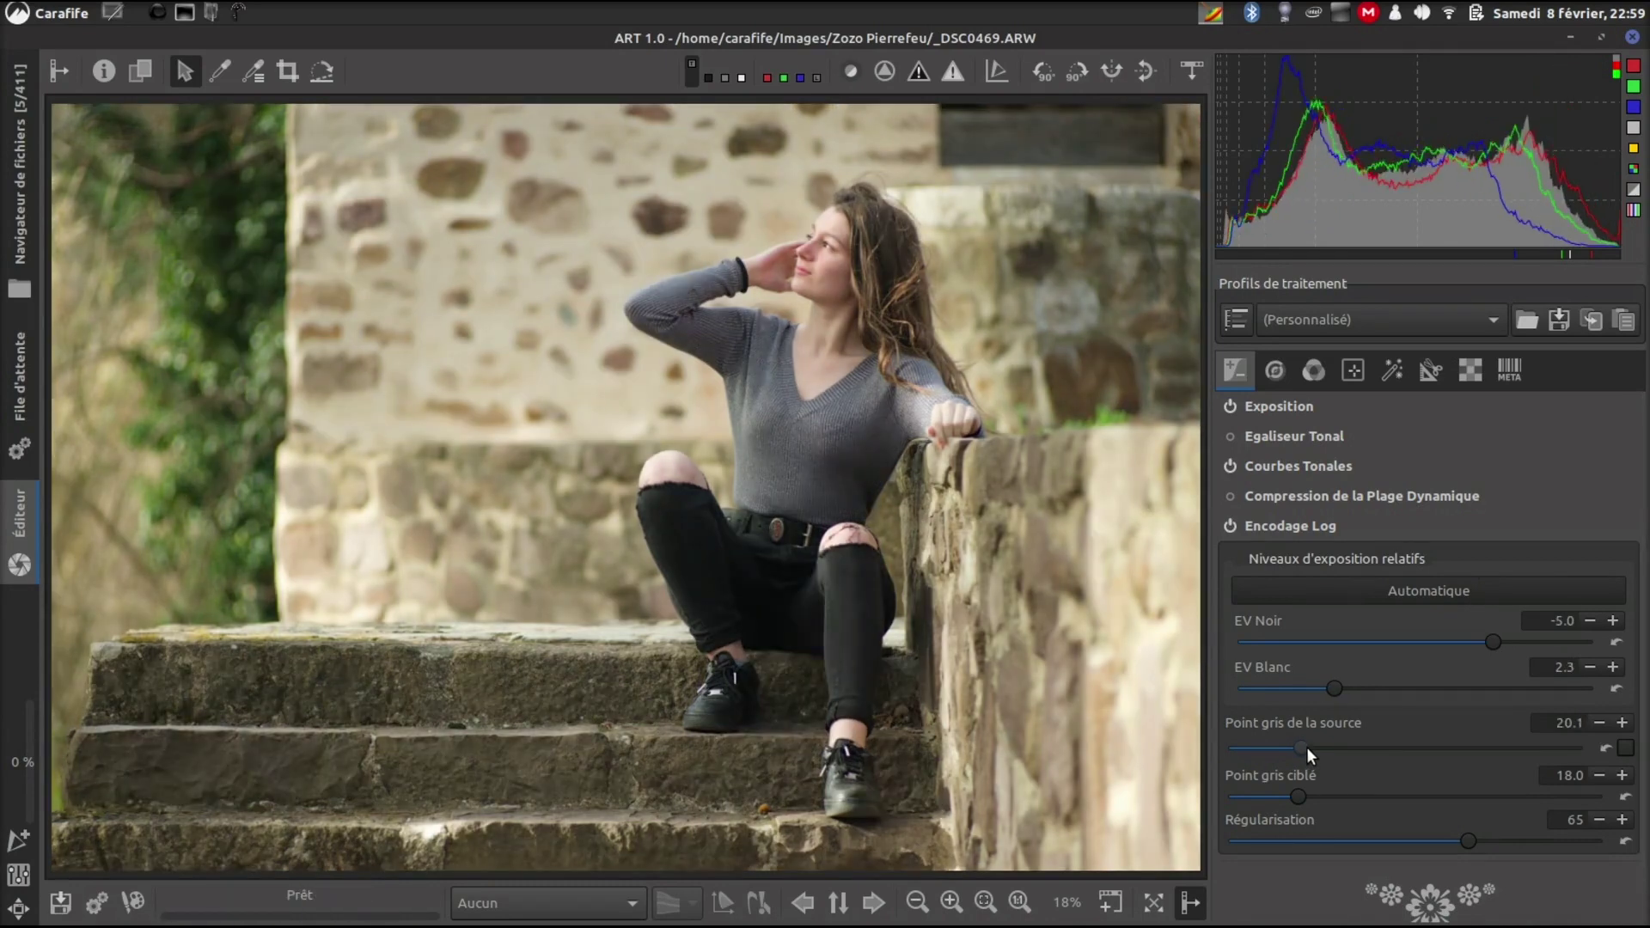
drag(1306, 748, 1307, 746)
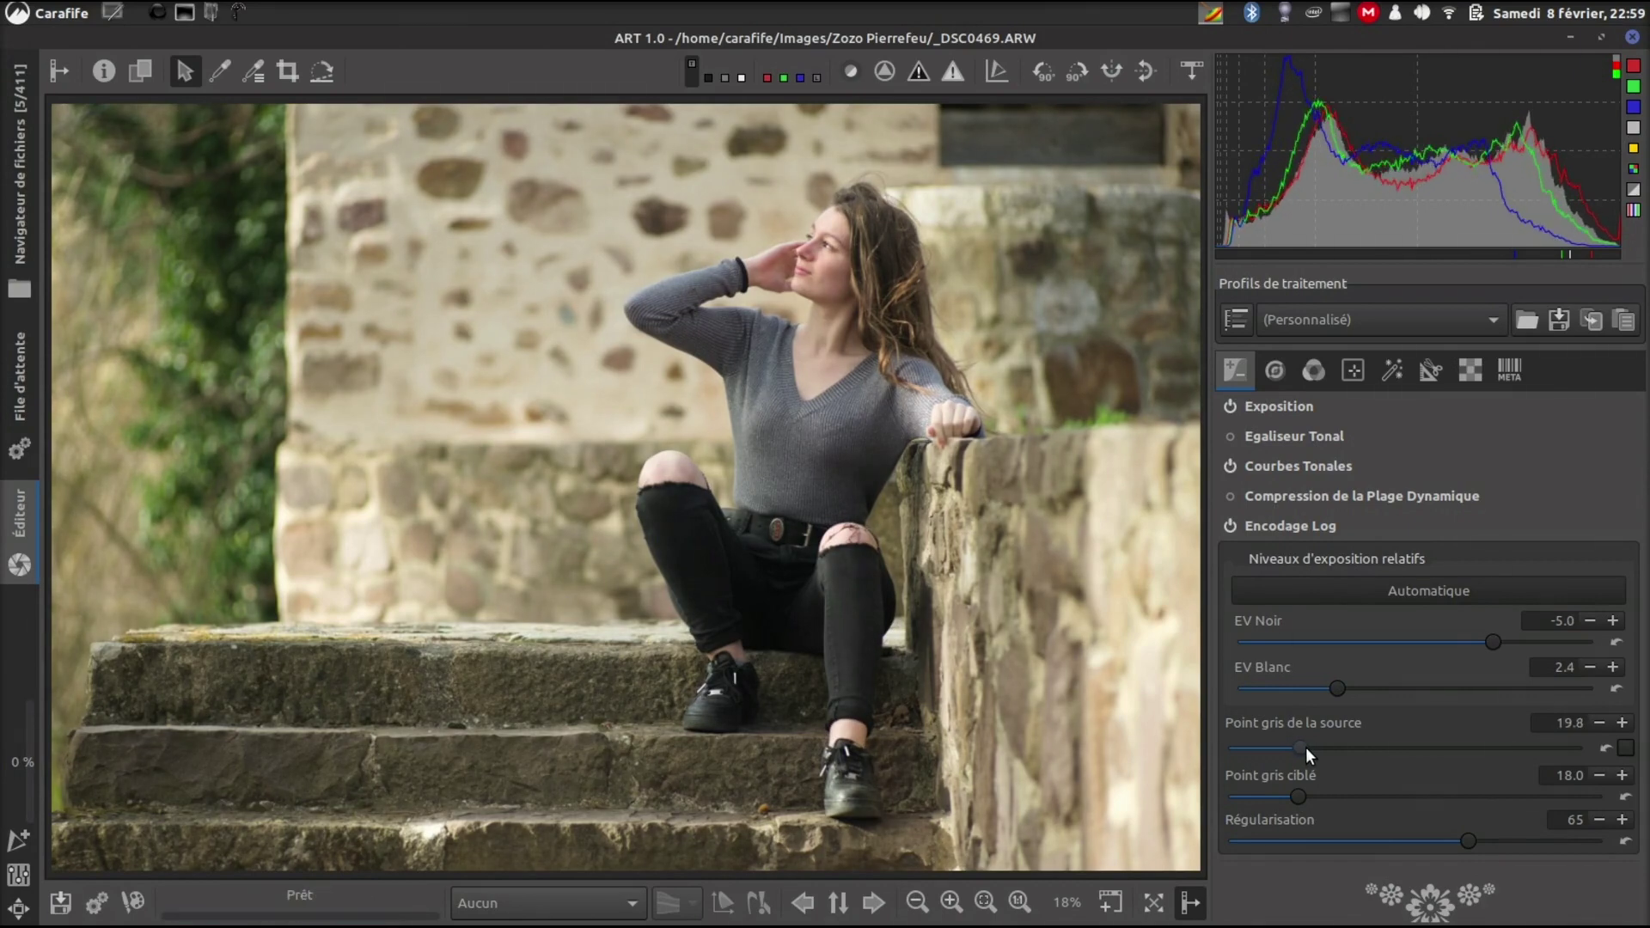
click(1623, 725)
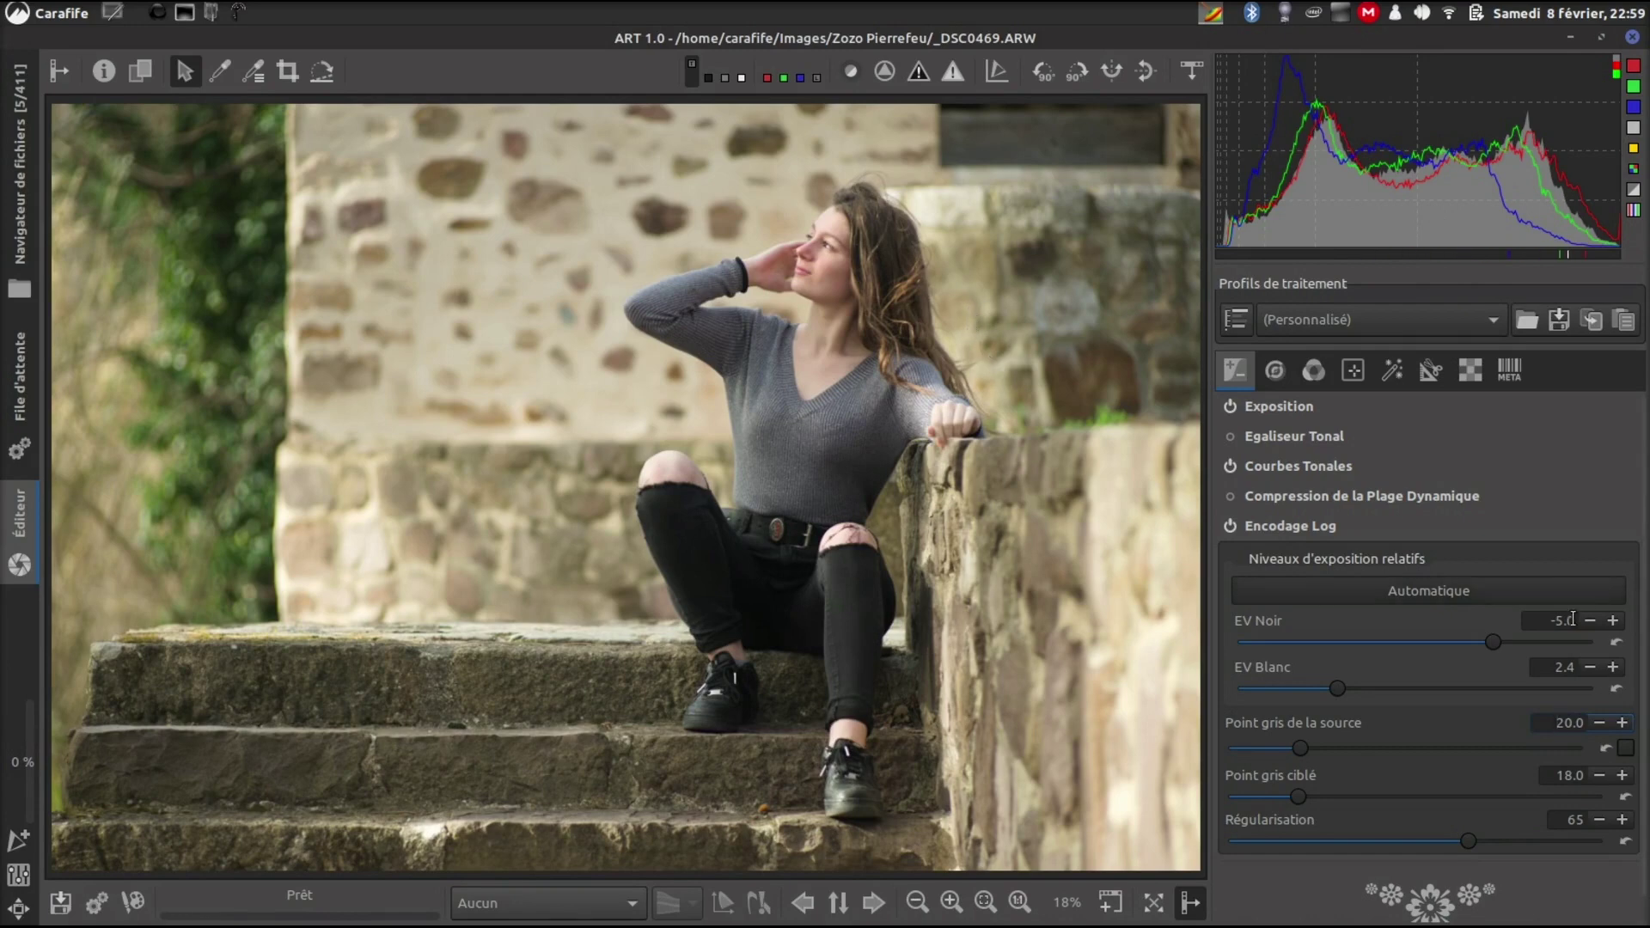
Step: Set EV Blanc of Encodage Log to 2.6 and collapse the module
click(1622, 668)
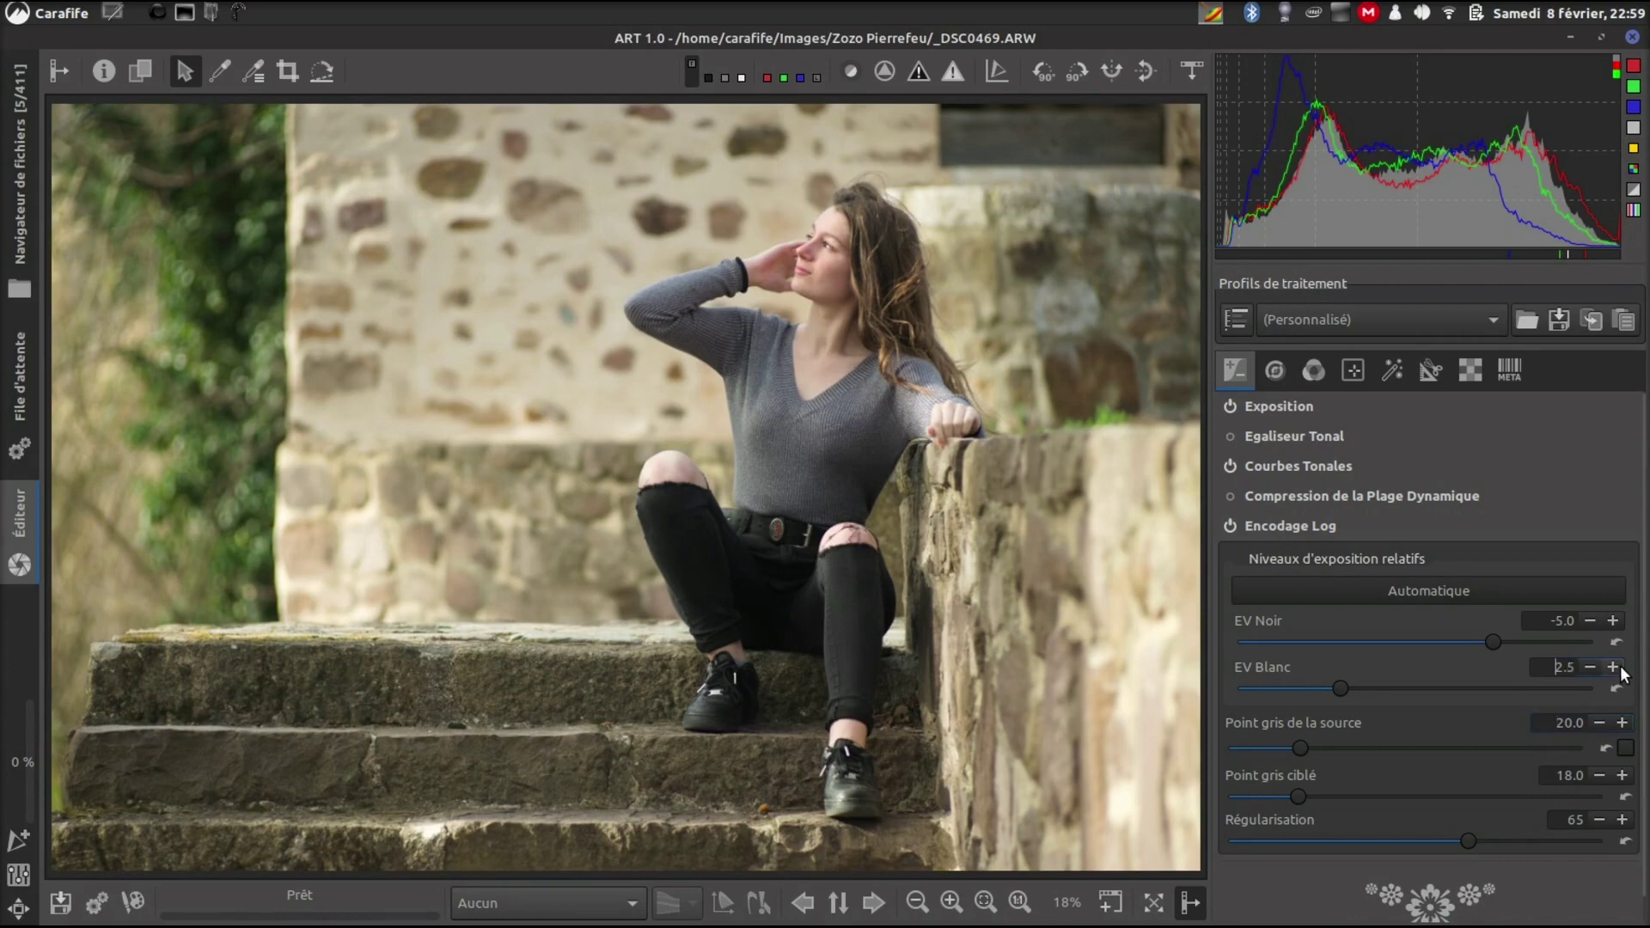
click(1621, 667)
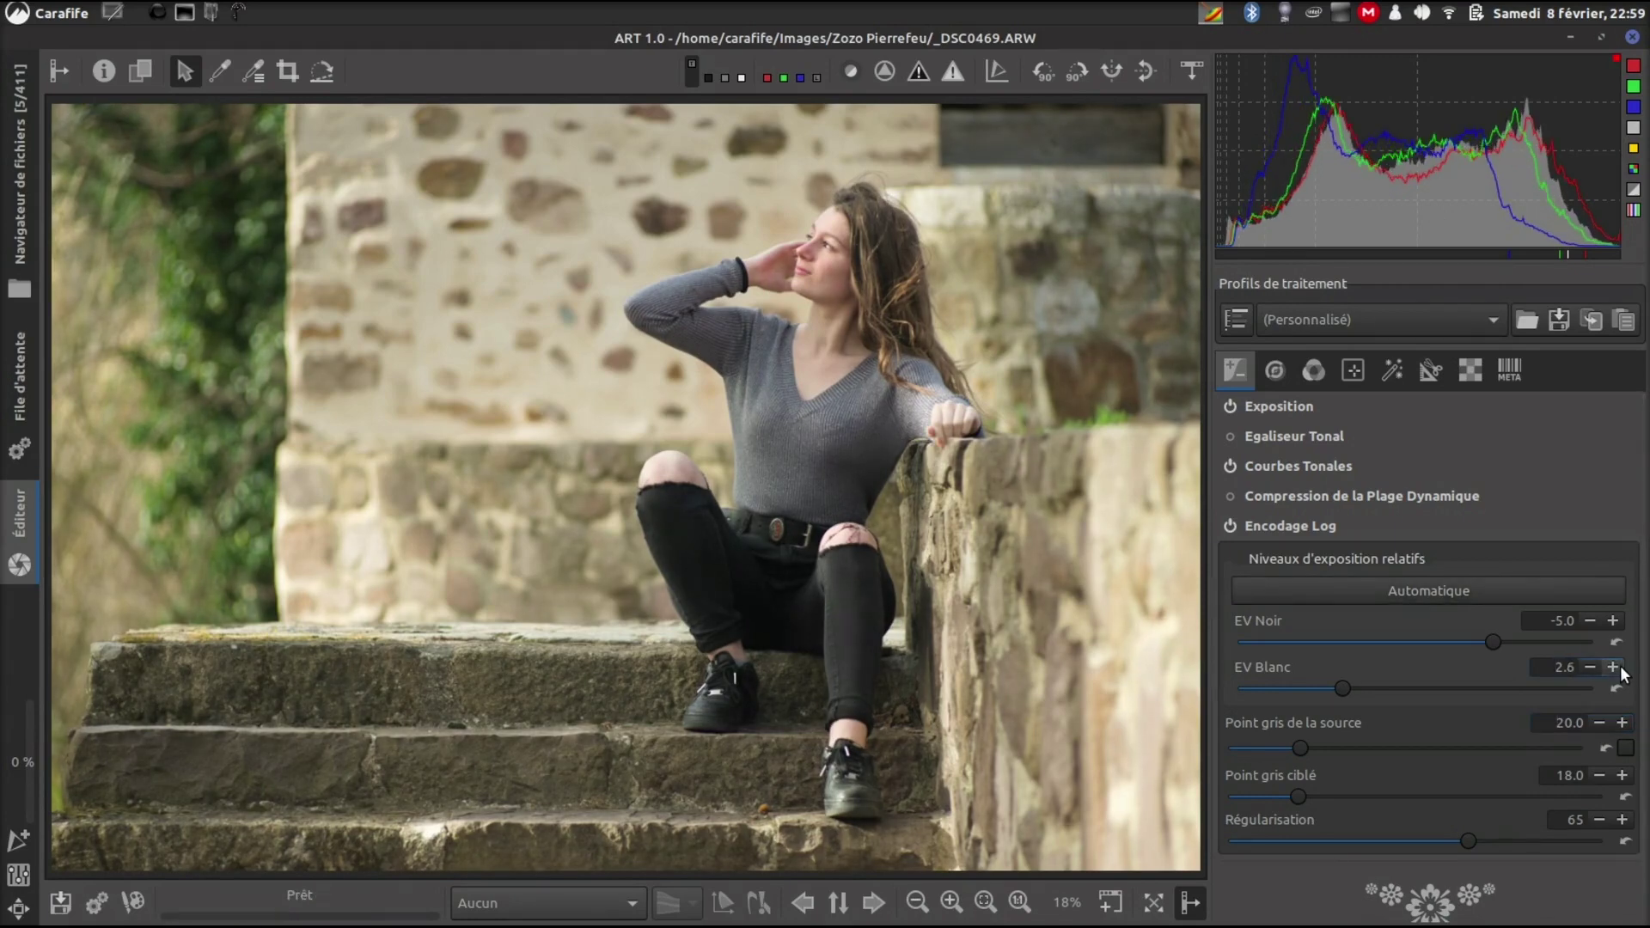
click(1621, 668)
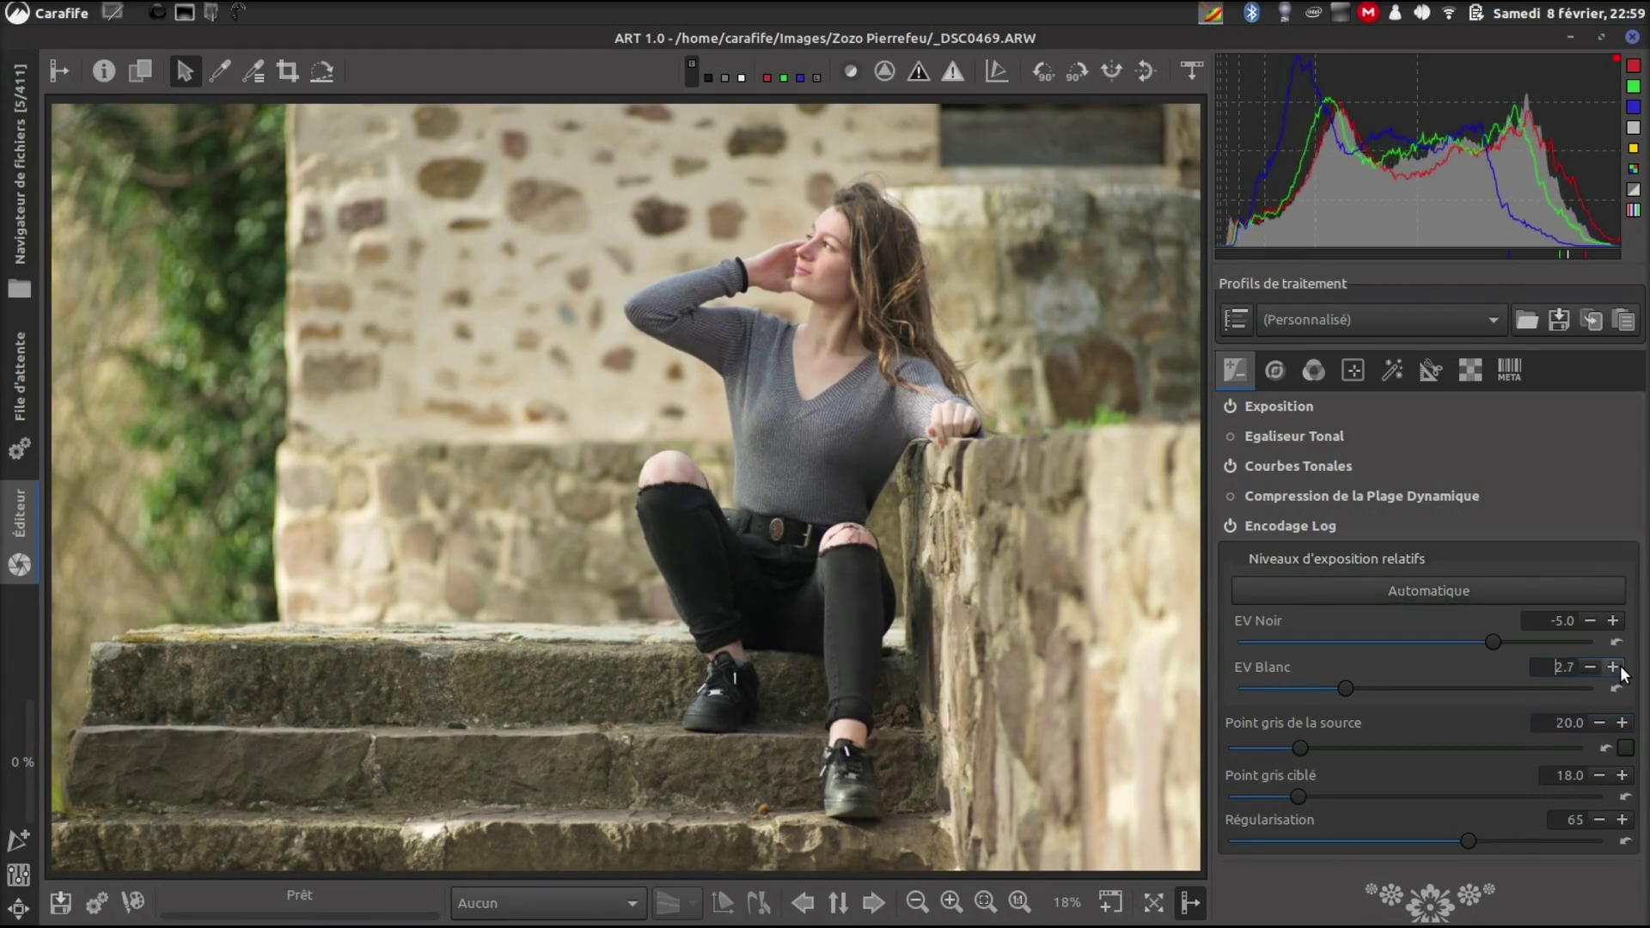
click(1591, 667)
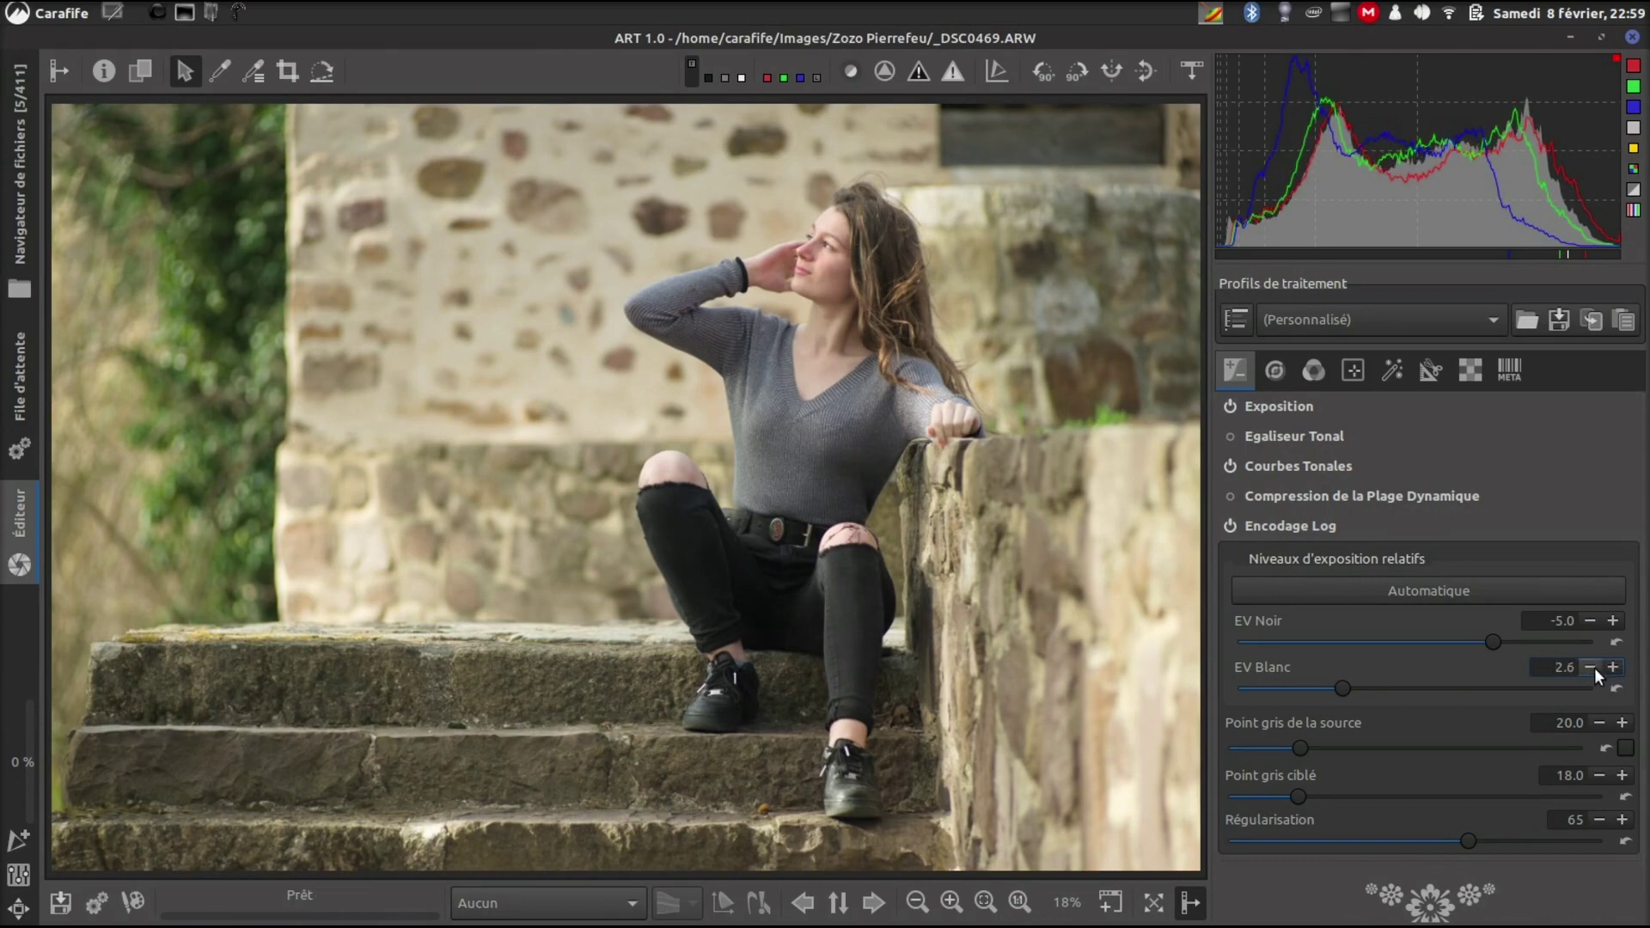
click(1306, 523)
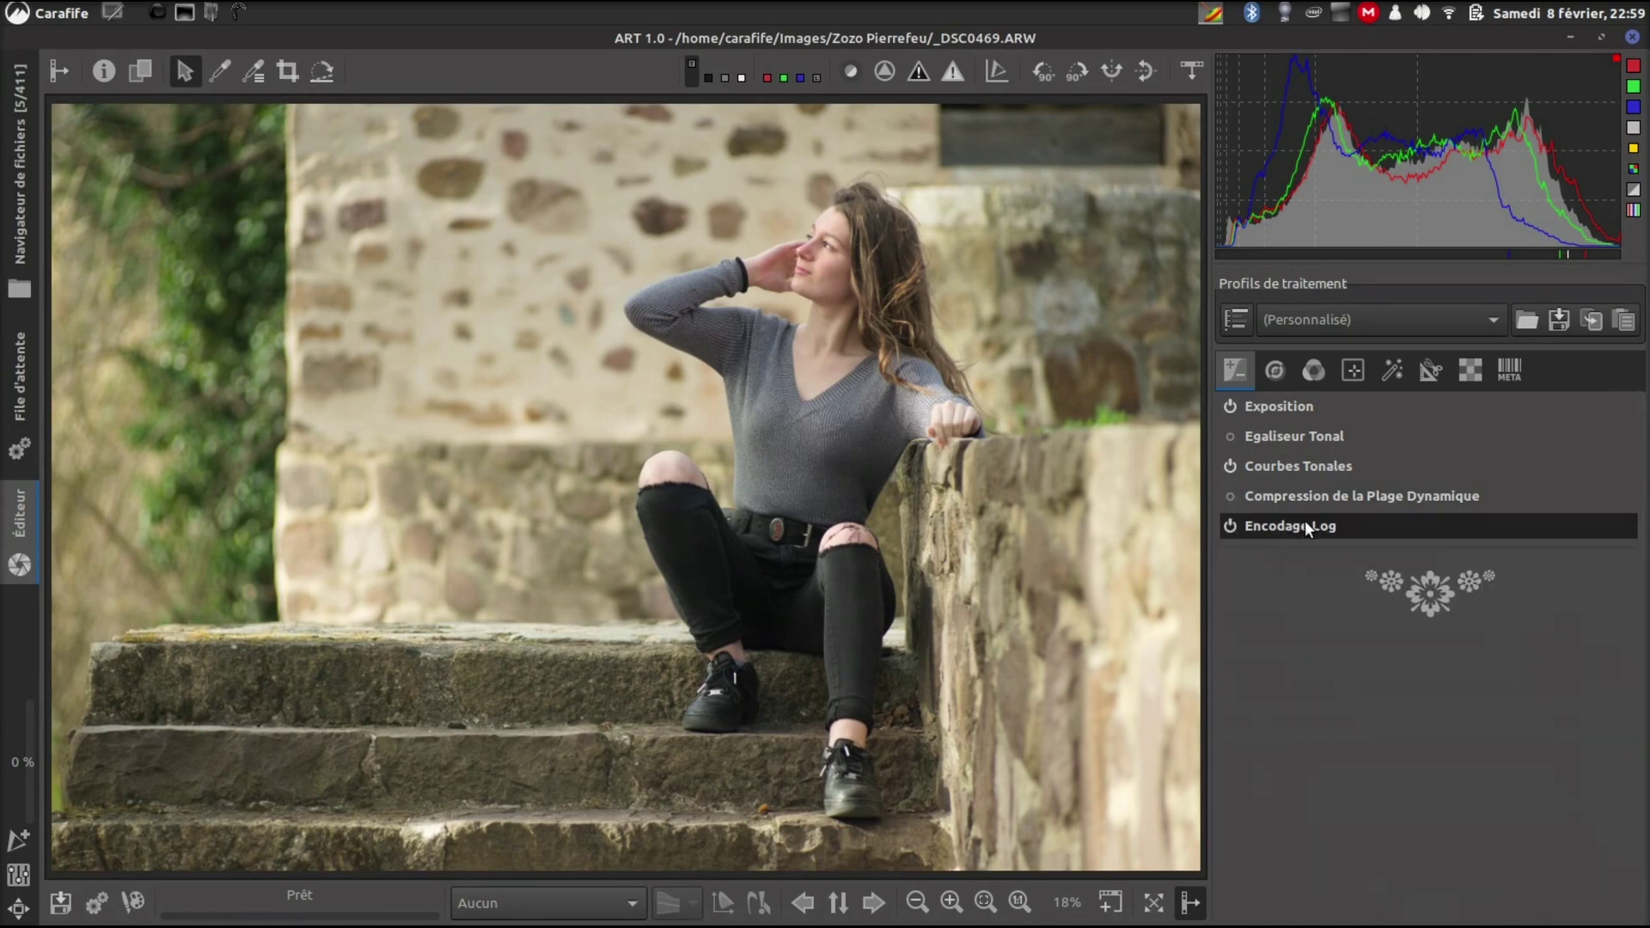
Step: Set the highlight reconstruction (Reconstruction des Hautes Lumières) in Exposition to Propagation de la couleur
click(1375, 414)
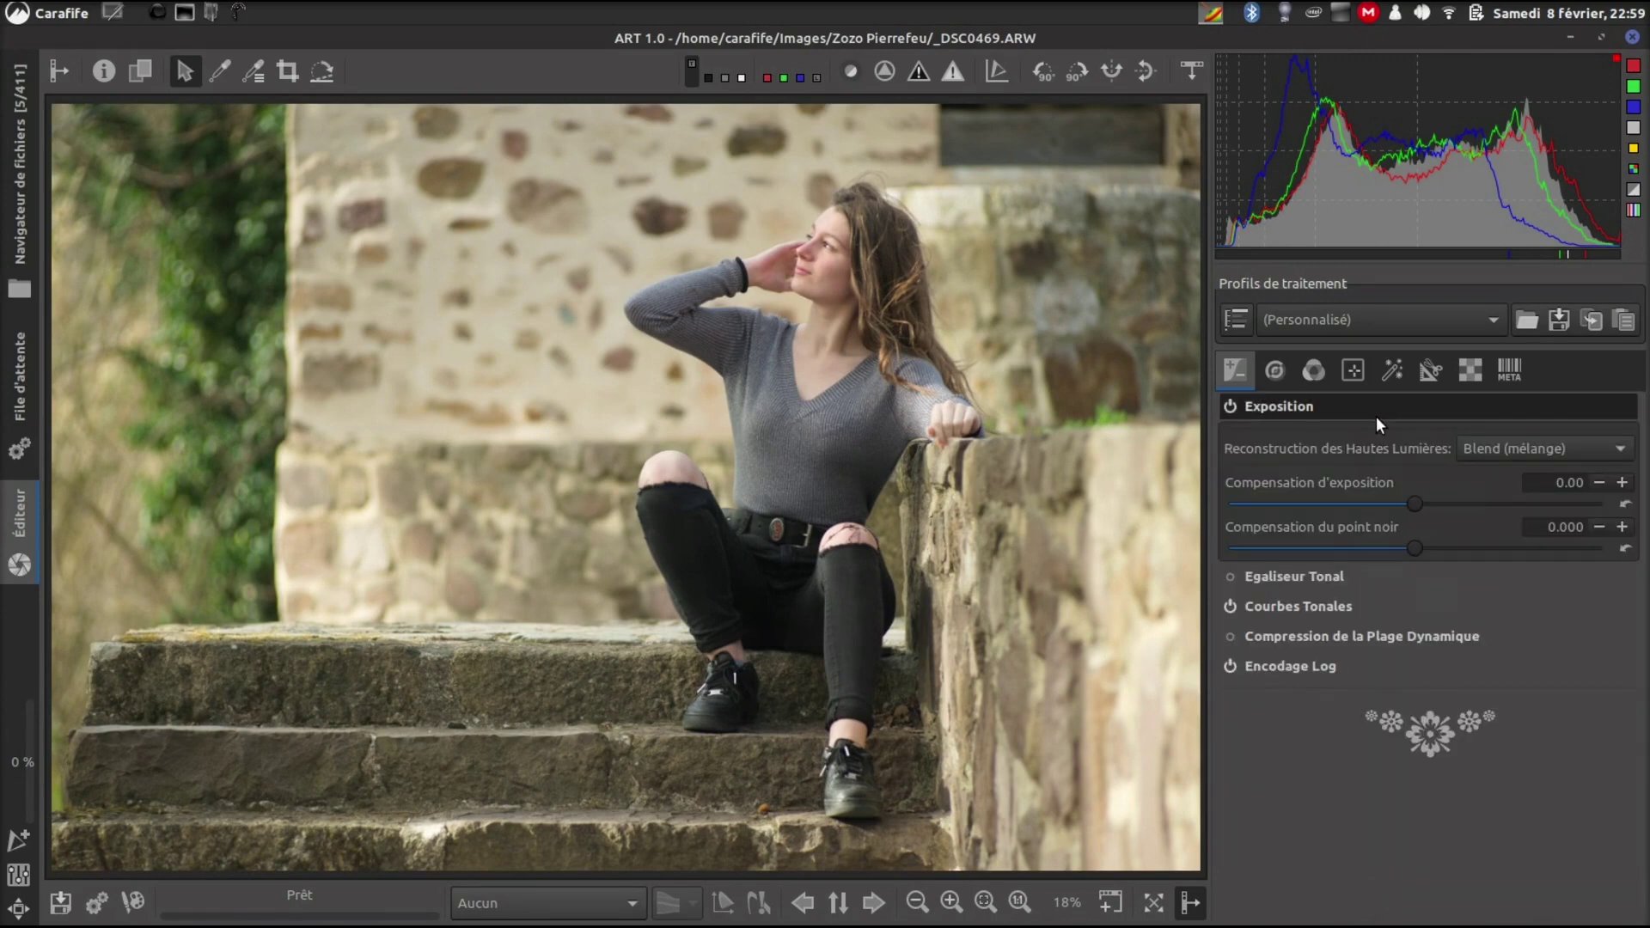
click(1605, 451)
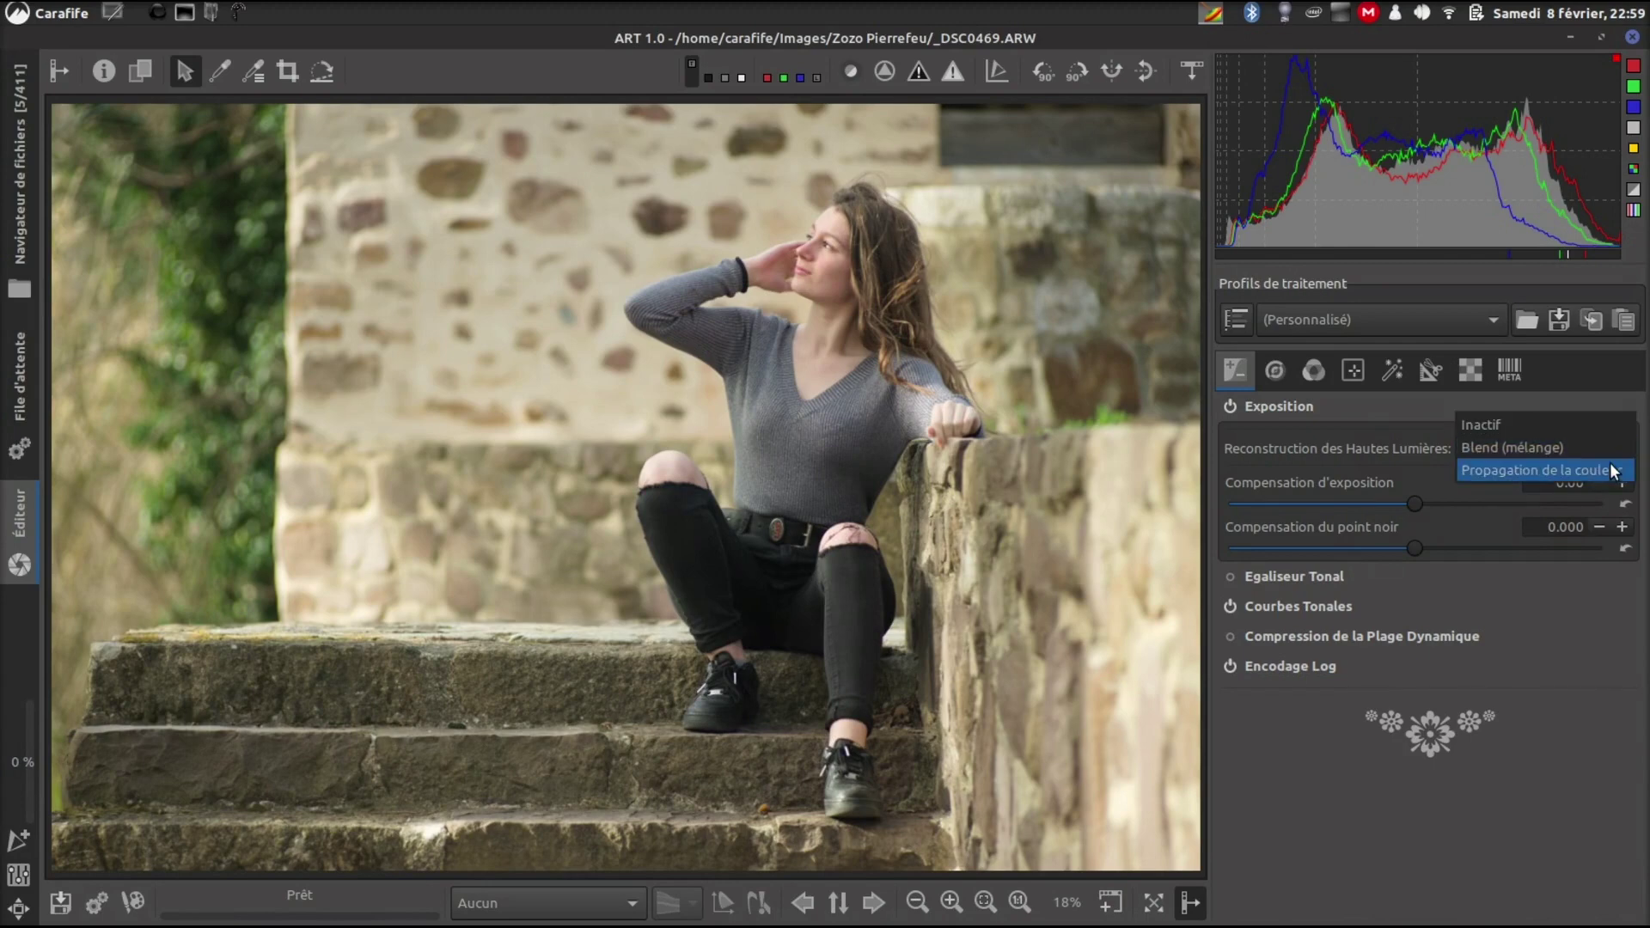
click(1612, 470)
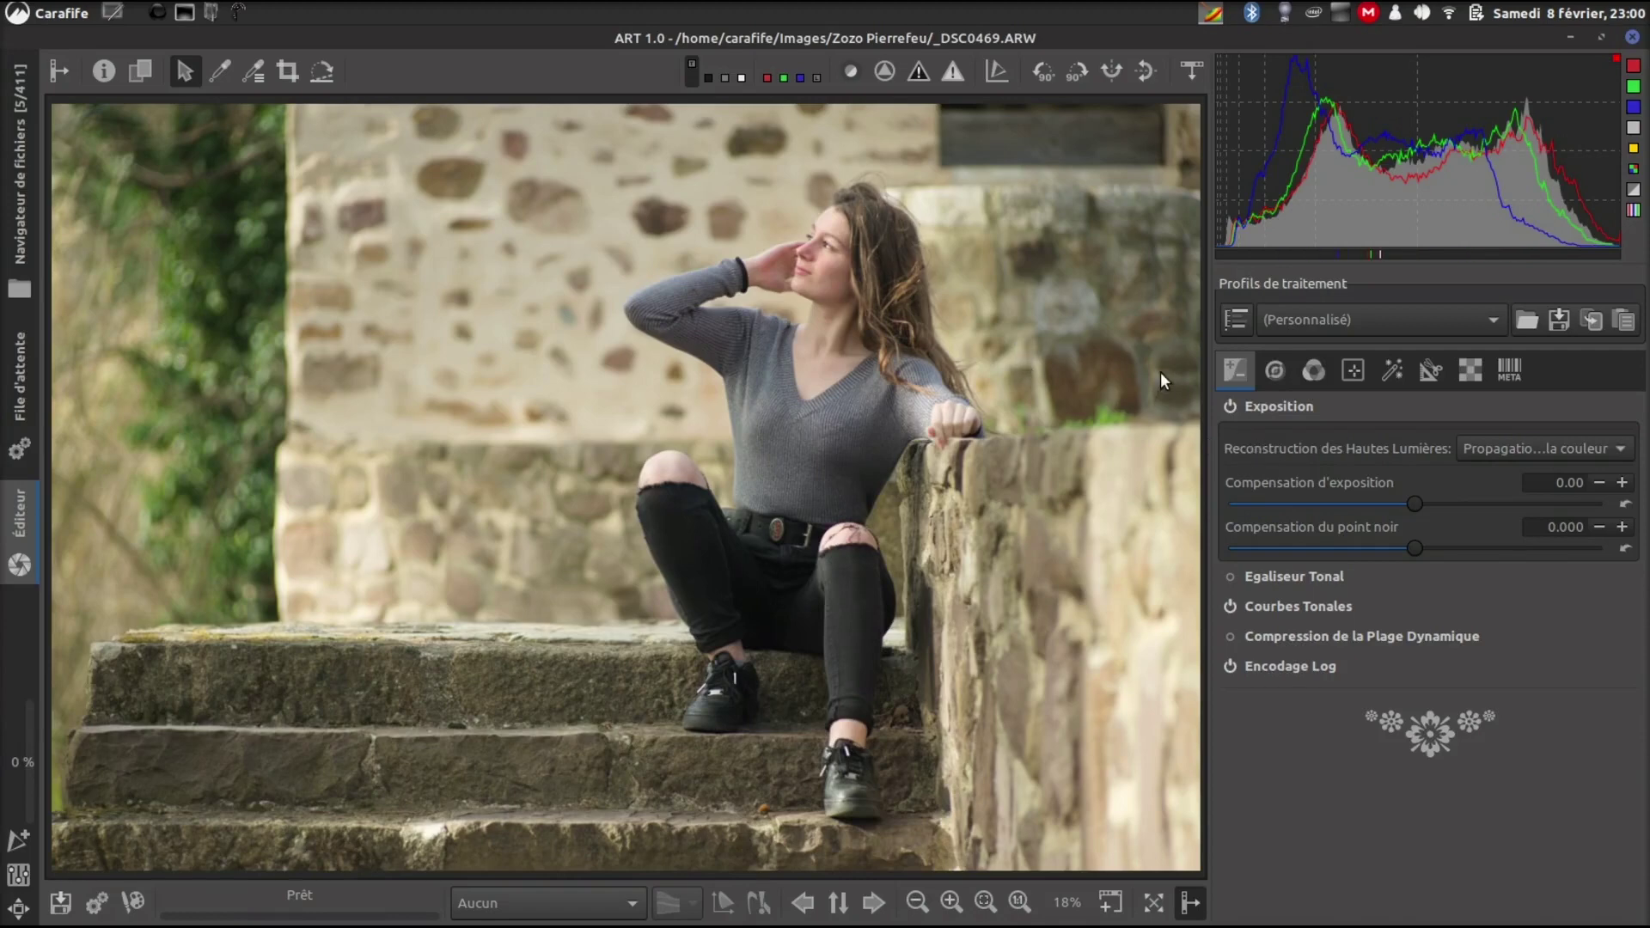
Step: Enable the Egaliseur Tonal module and set its Hautes lumières to -42 and Blancs to 40
click(1394, 409)
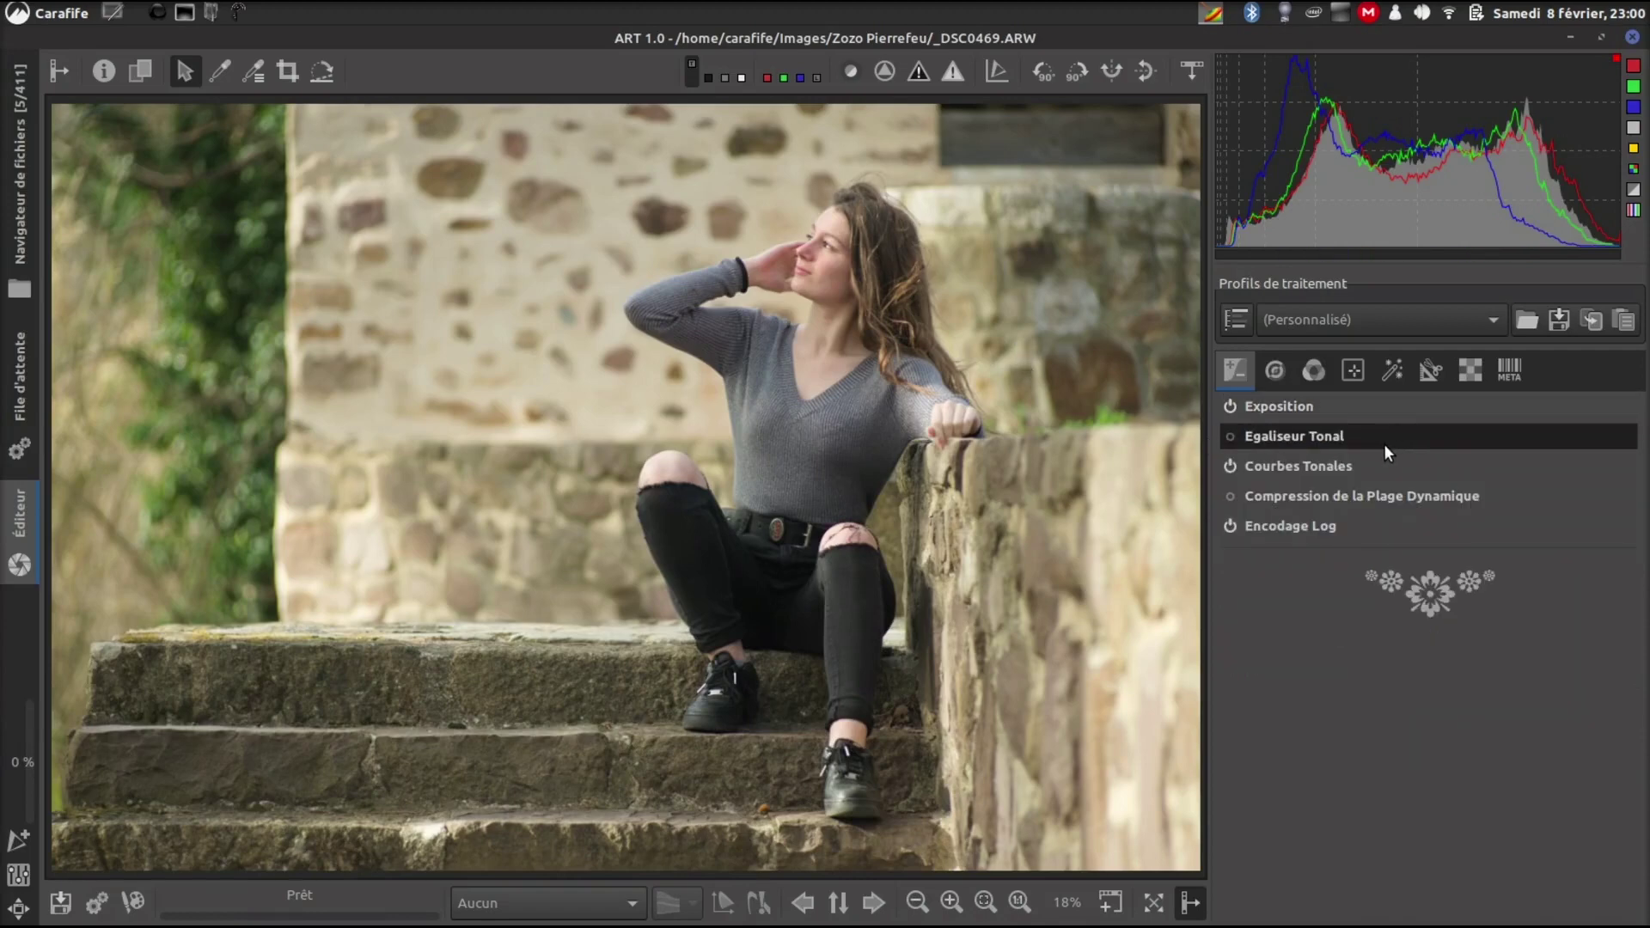
click(1384, 437)
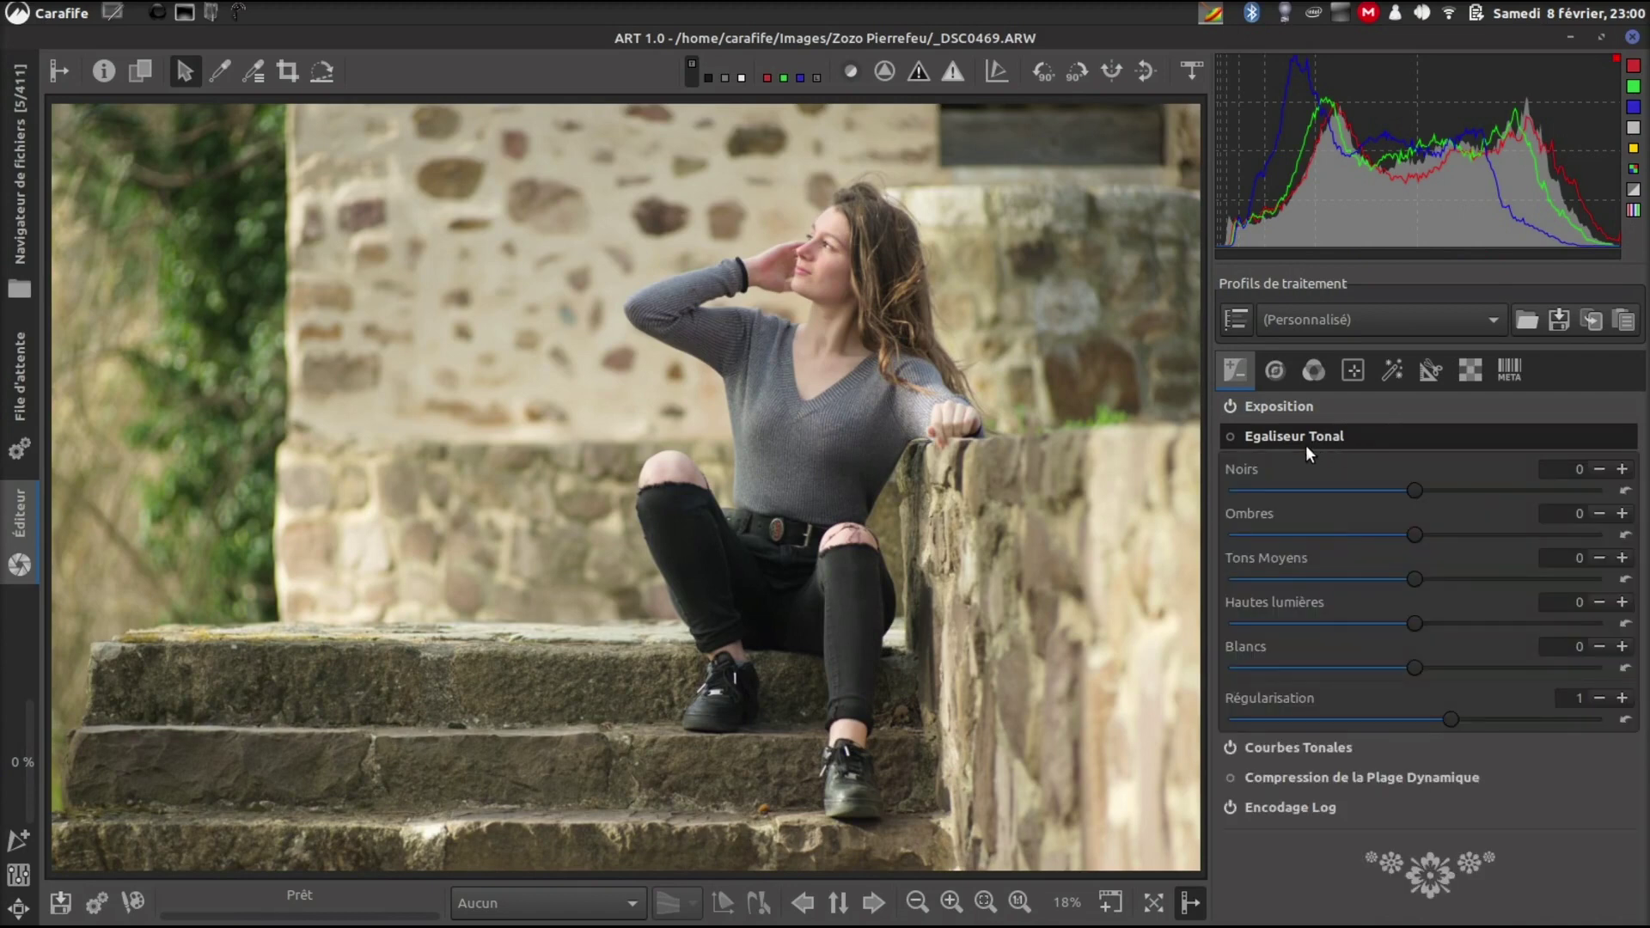
click(1231, 433)
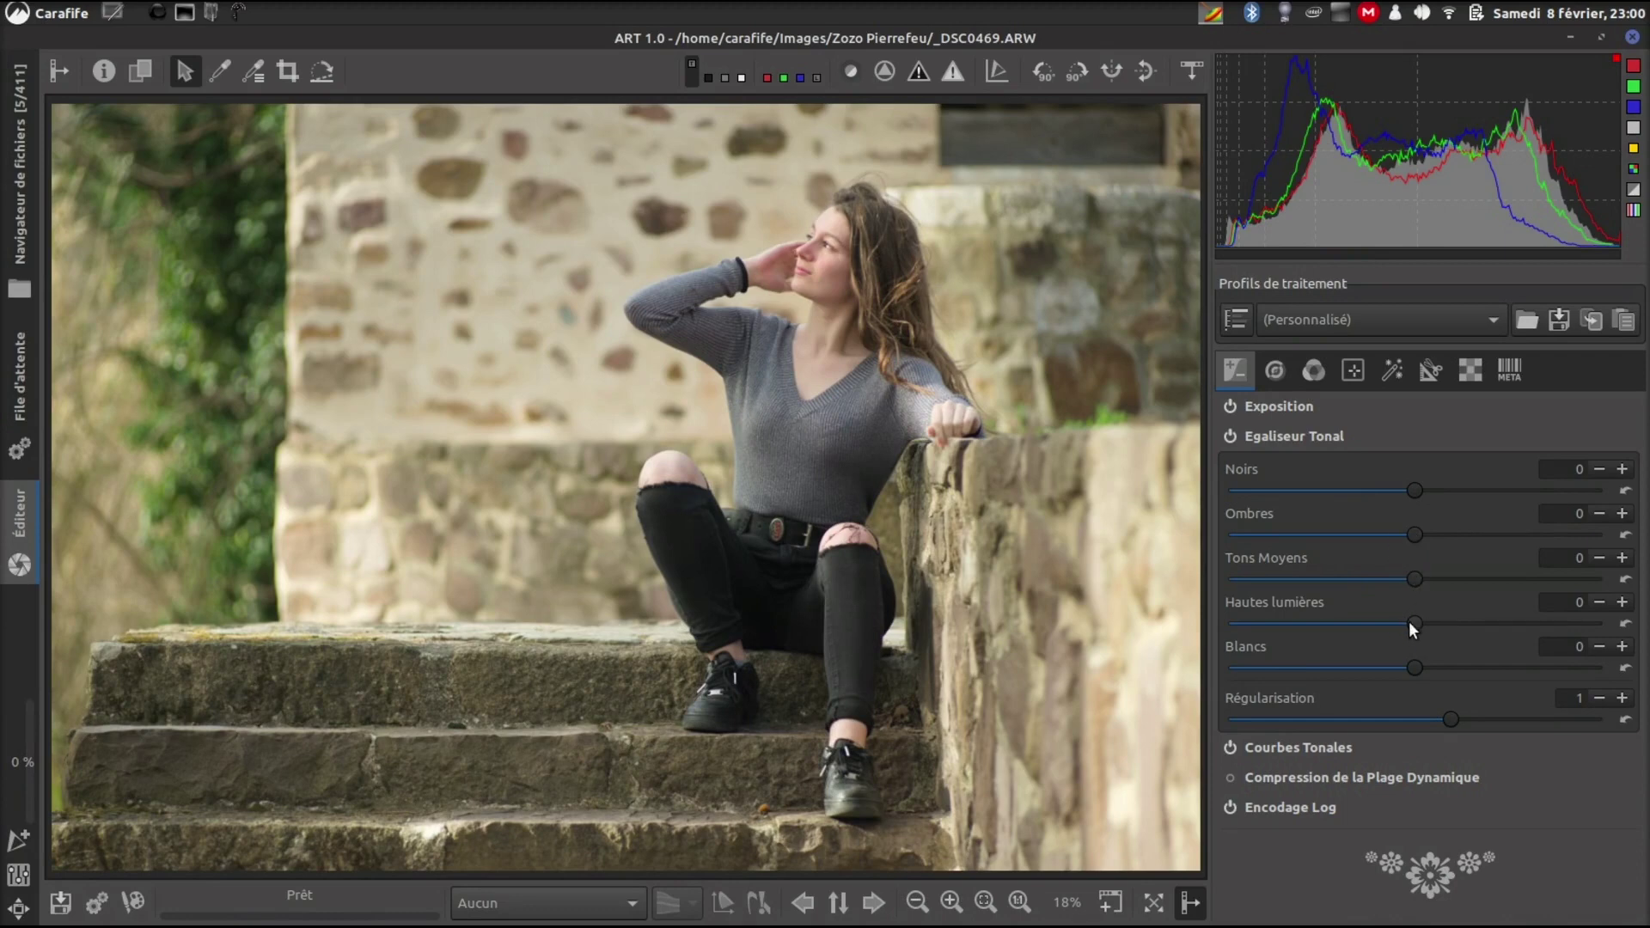
drag(1412, 618, 1337, 617)
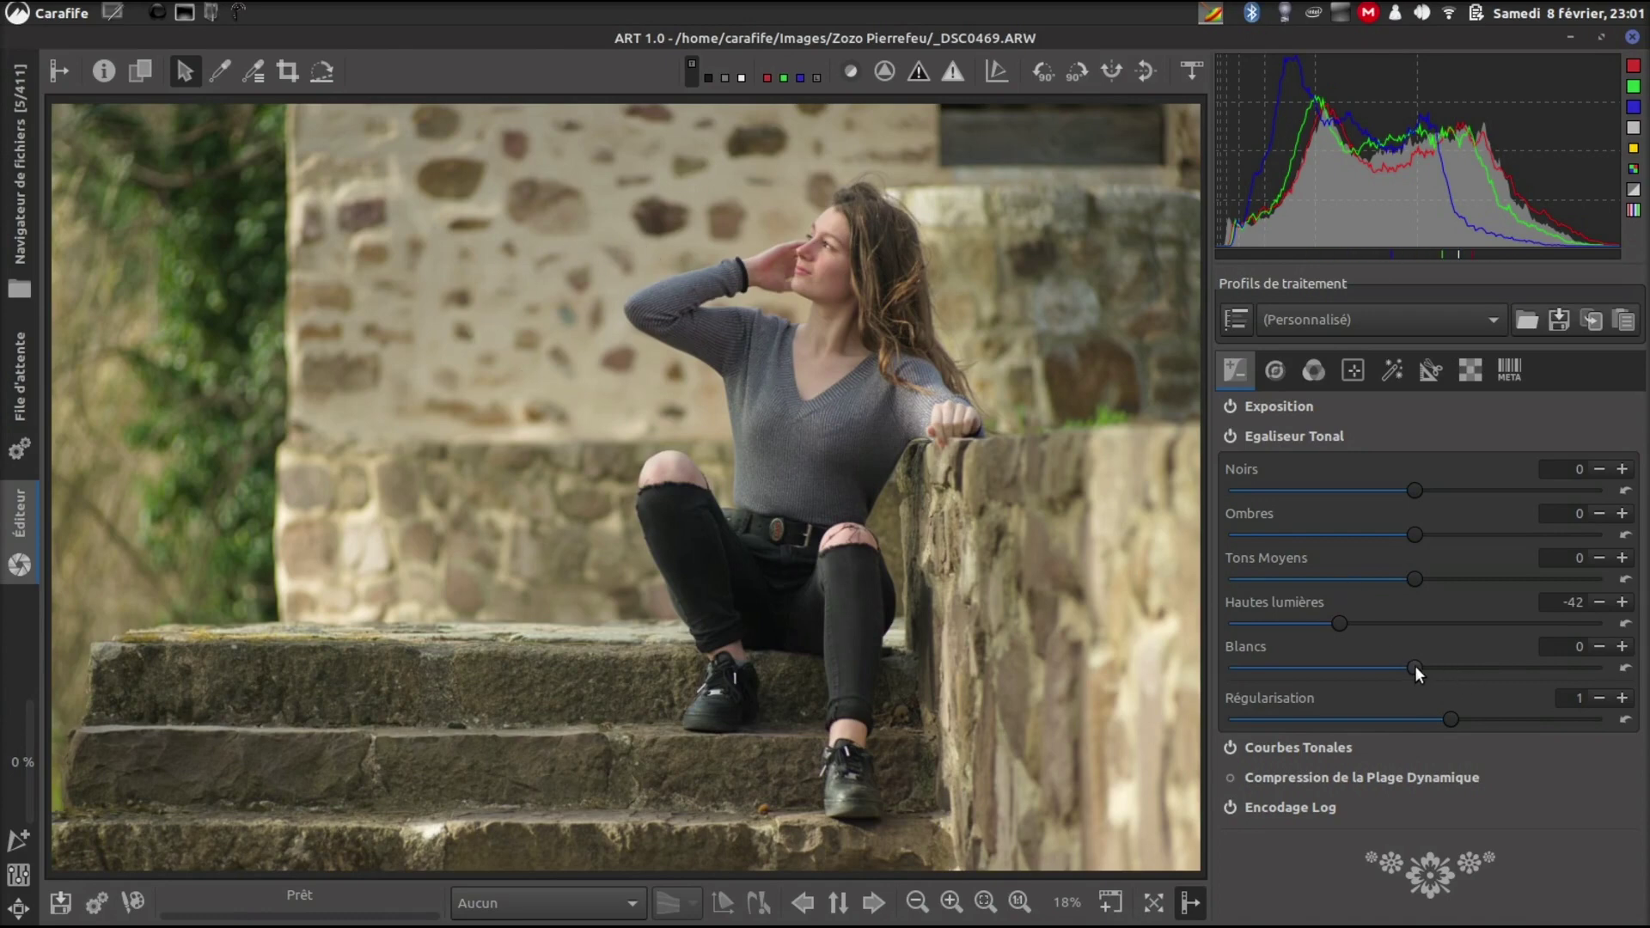
drag(1437, 667, 1487, 667)
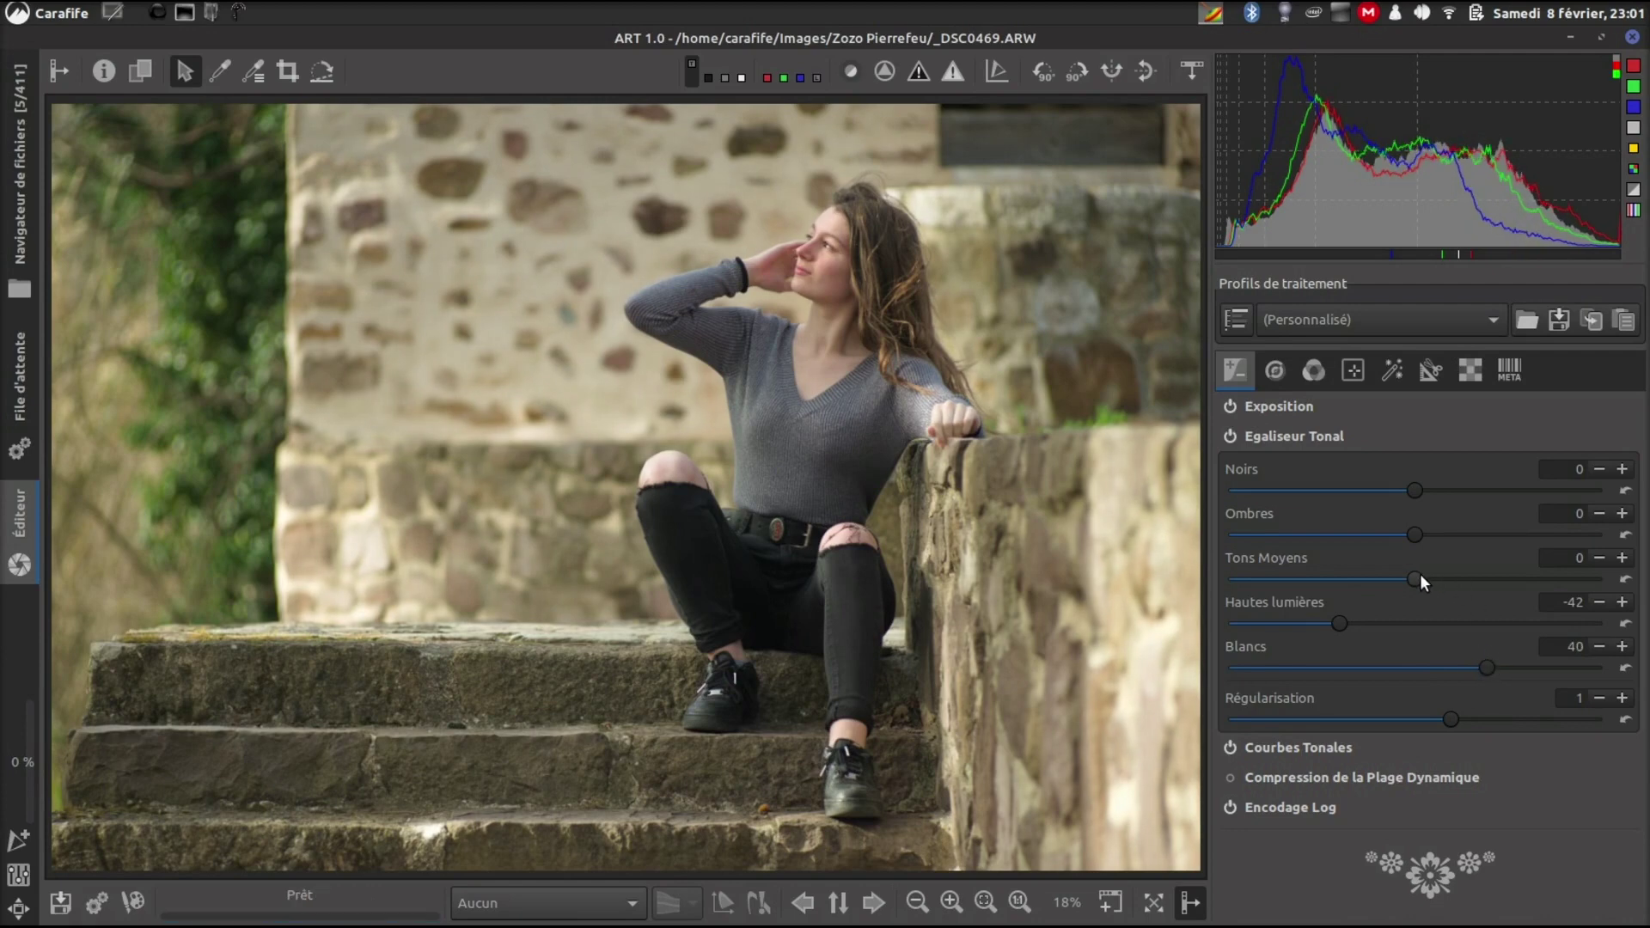
Step: Set Tons Moyens to -6, Noirs to -28 and Ombres to 1 in Egaliseur Tonal, and collapse the module
mouse_move(1425, 575)
mouse_down()
mouse_move(1447, 578)
mouse_move(1408, 581)
mouse_up()
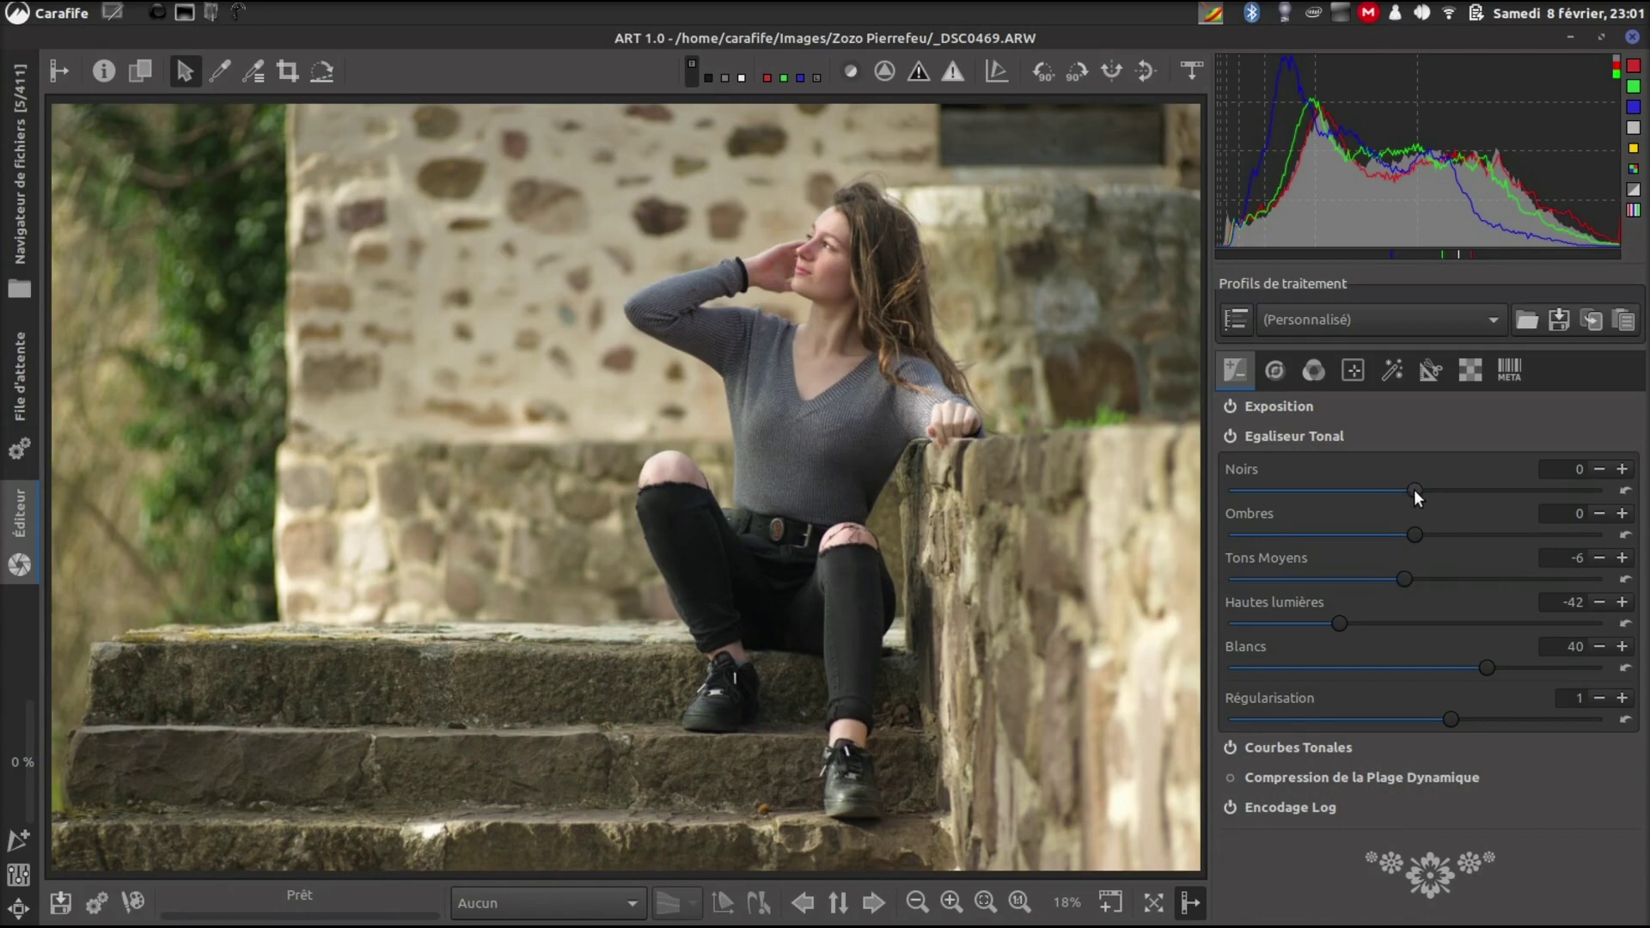
drag(1415, 488, 1397, 487)
drag(1404, 489, 1368, 485)
click(1420, 534)
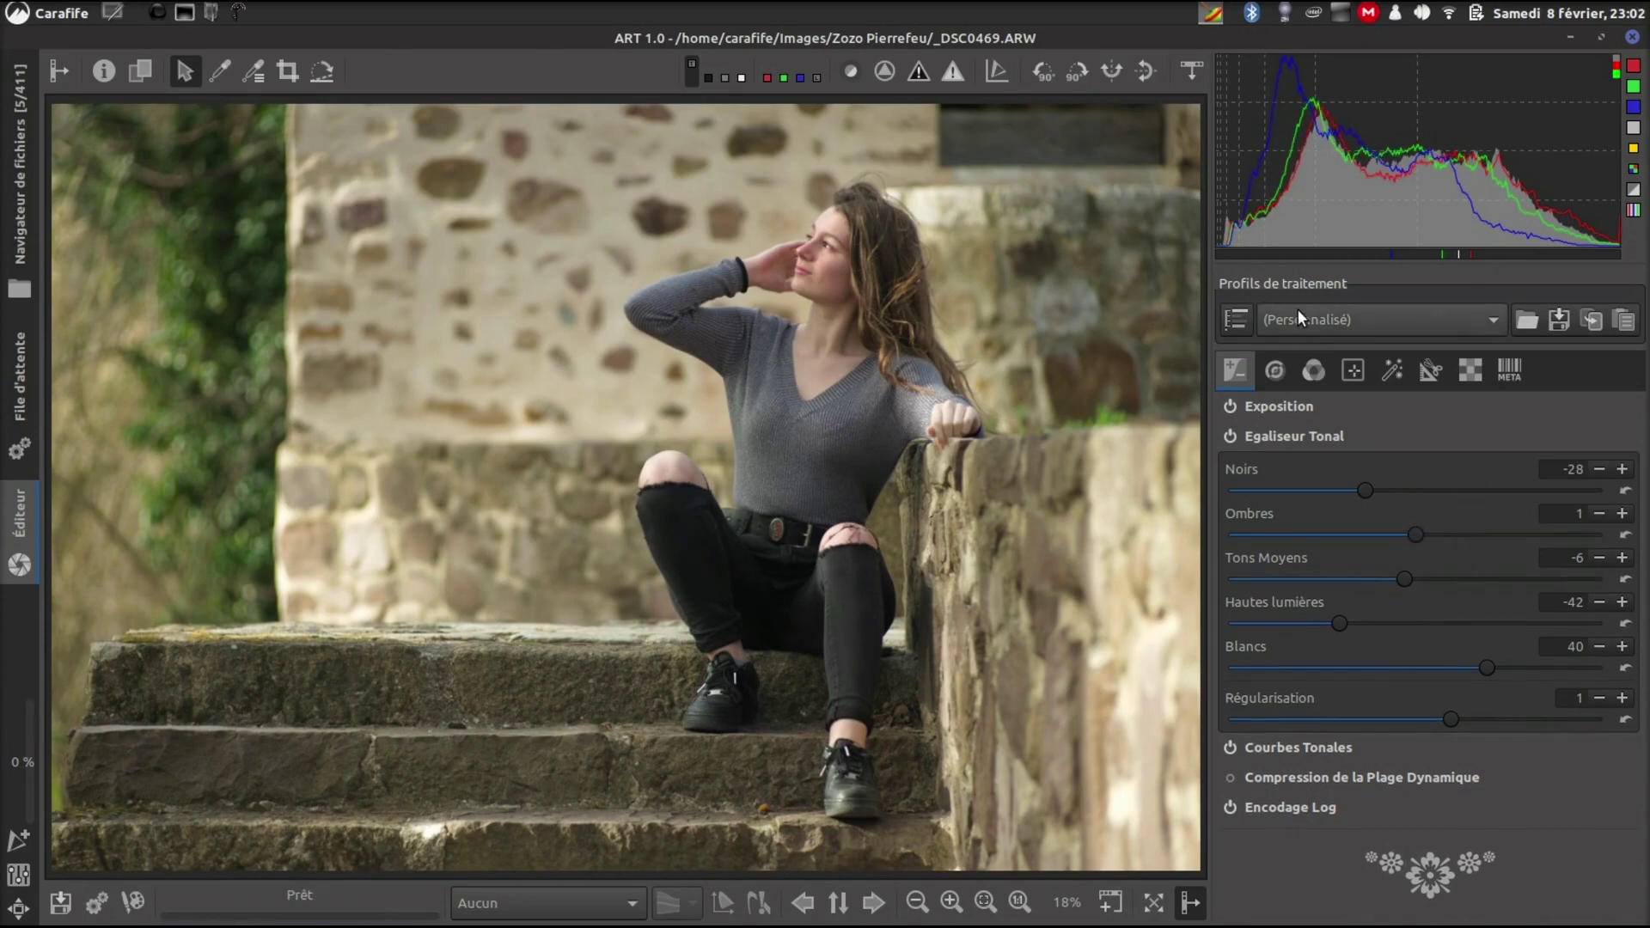
click(1311, 436)
Step: Expand Courbes Tonales and switch Courbe Tonale 2 from linear to an editable custom curve
click(1364, 466)
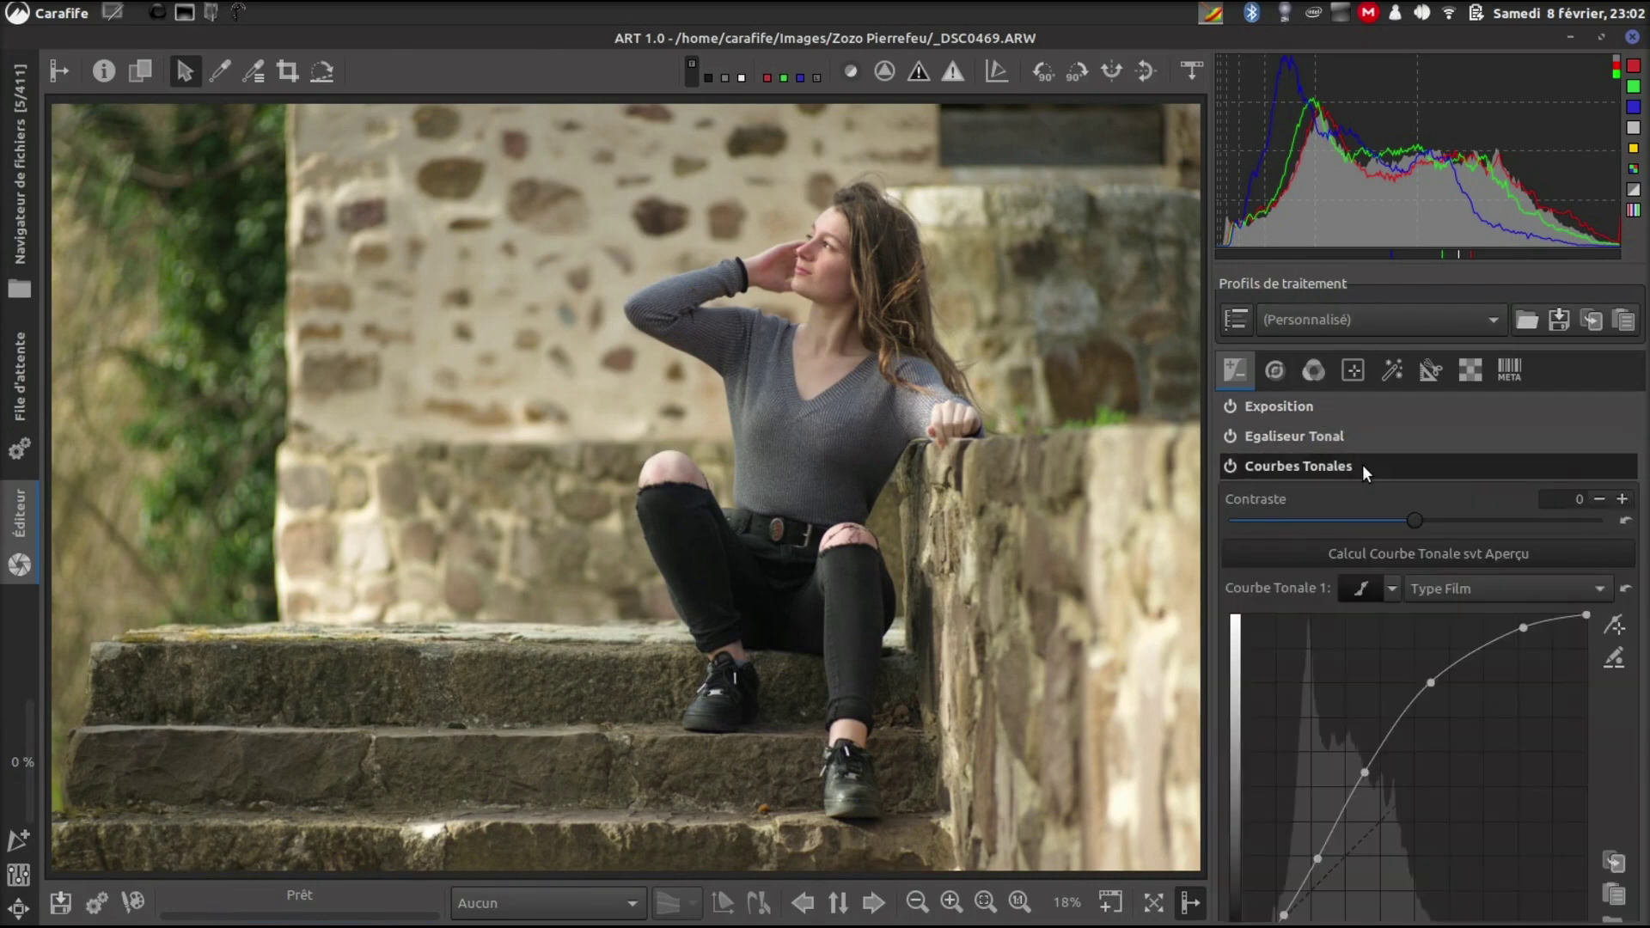
scroll(1361, 681, down, 4)
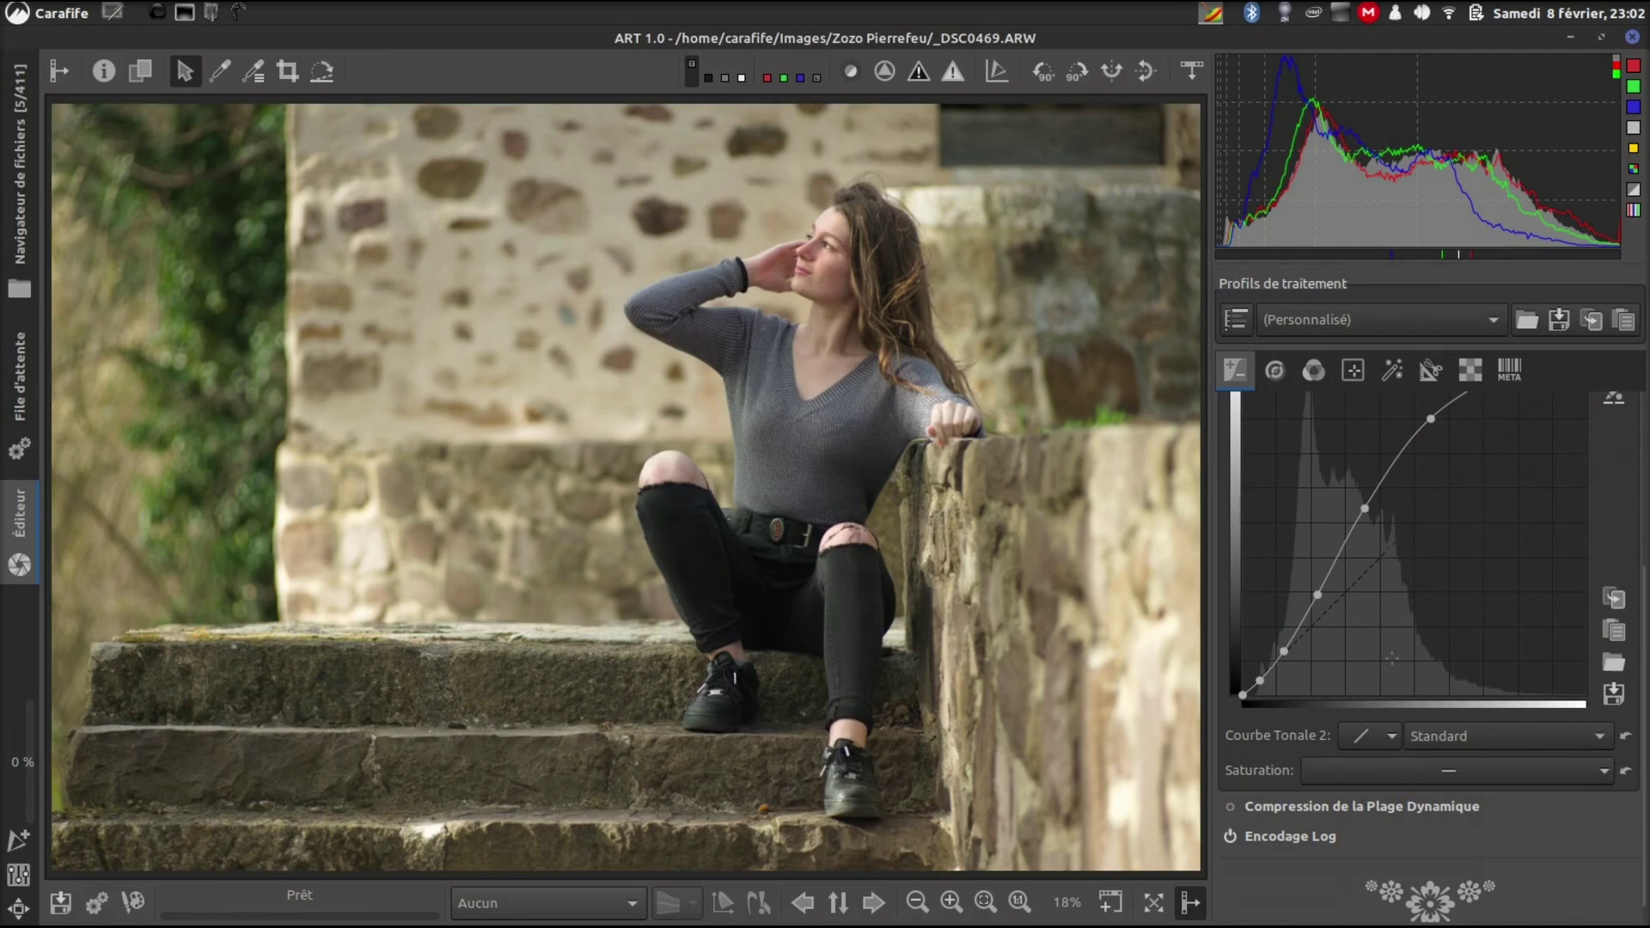
click(1393, 736)
click(1432, 784)
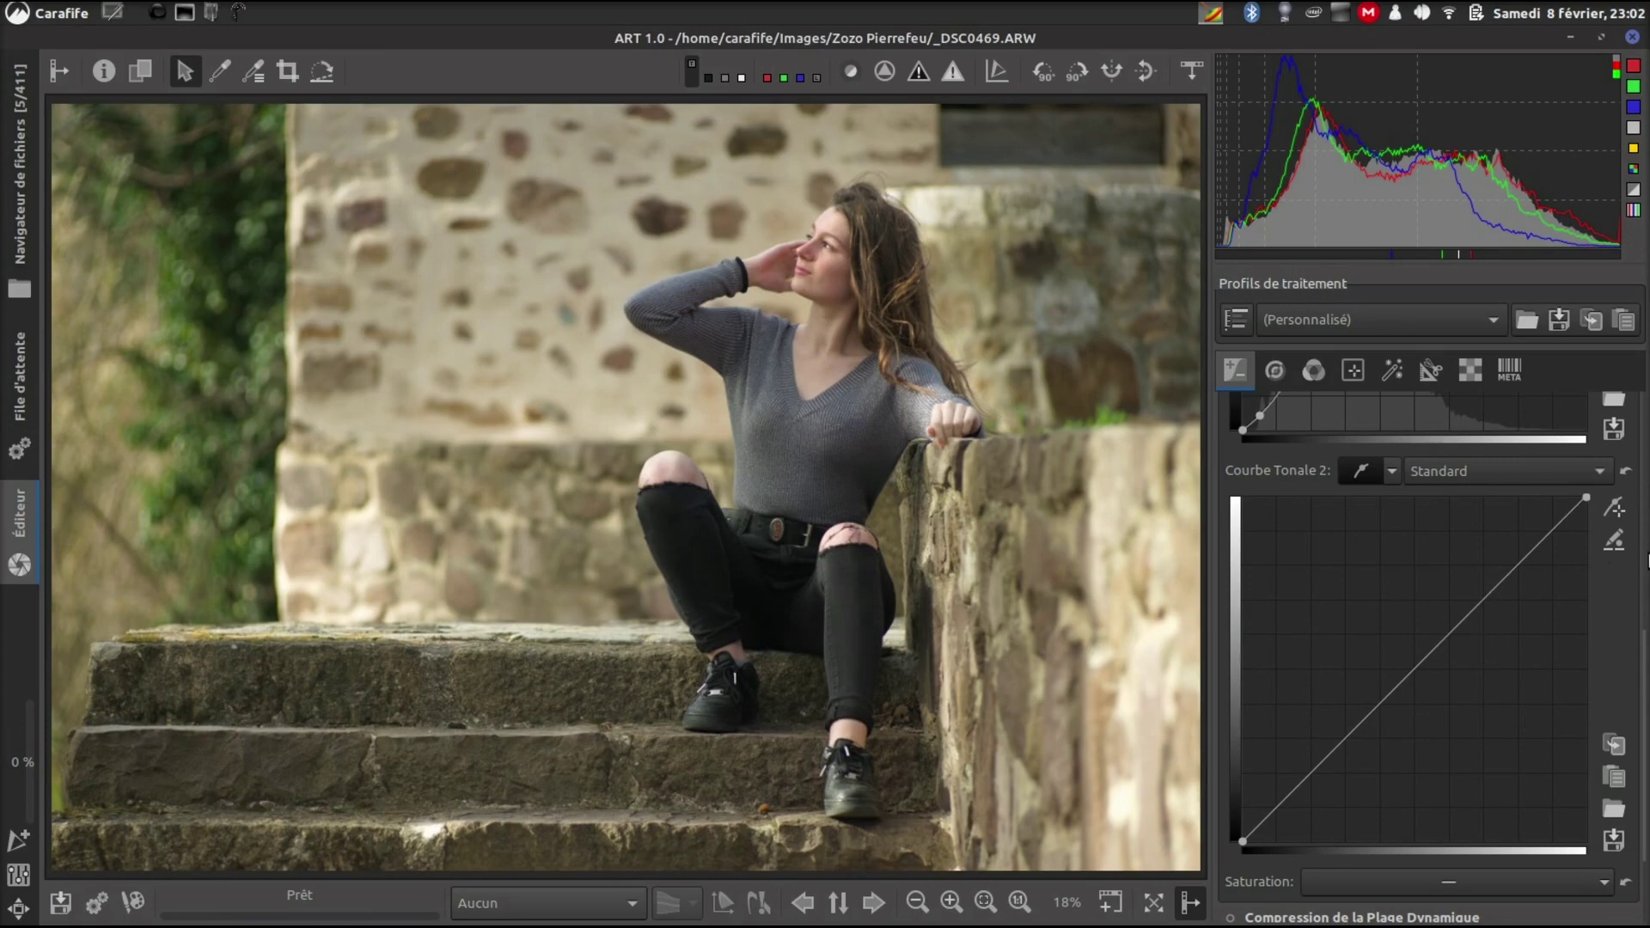
Step: Shape Courbe Tonale 2 with a slightly lowered midtone point sampled from the woman's face, a shadow anchor point and a slightly lowered highlight point
click(1618, 511)
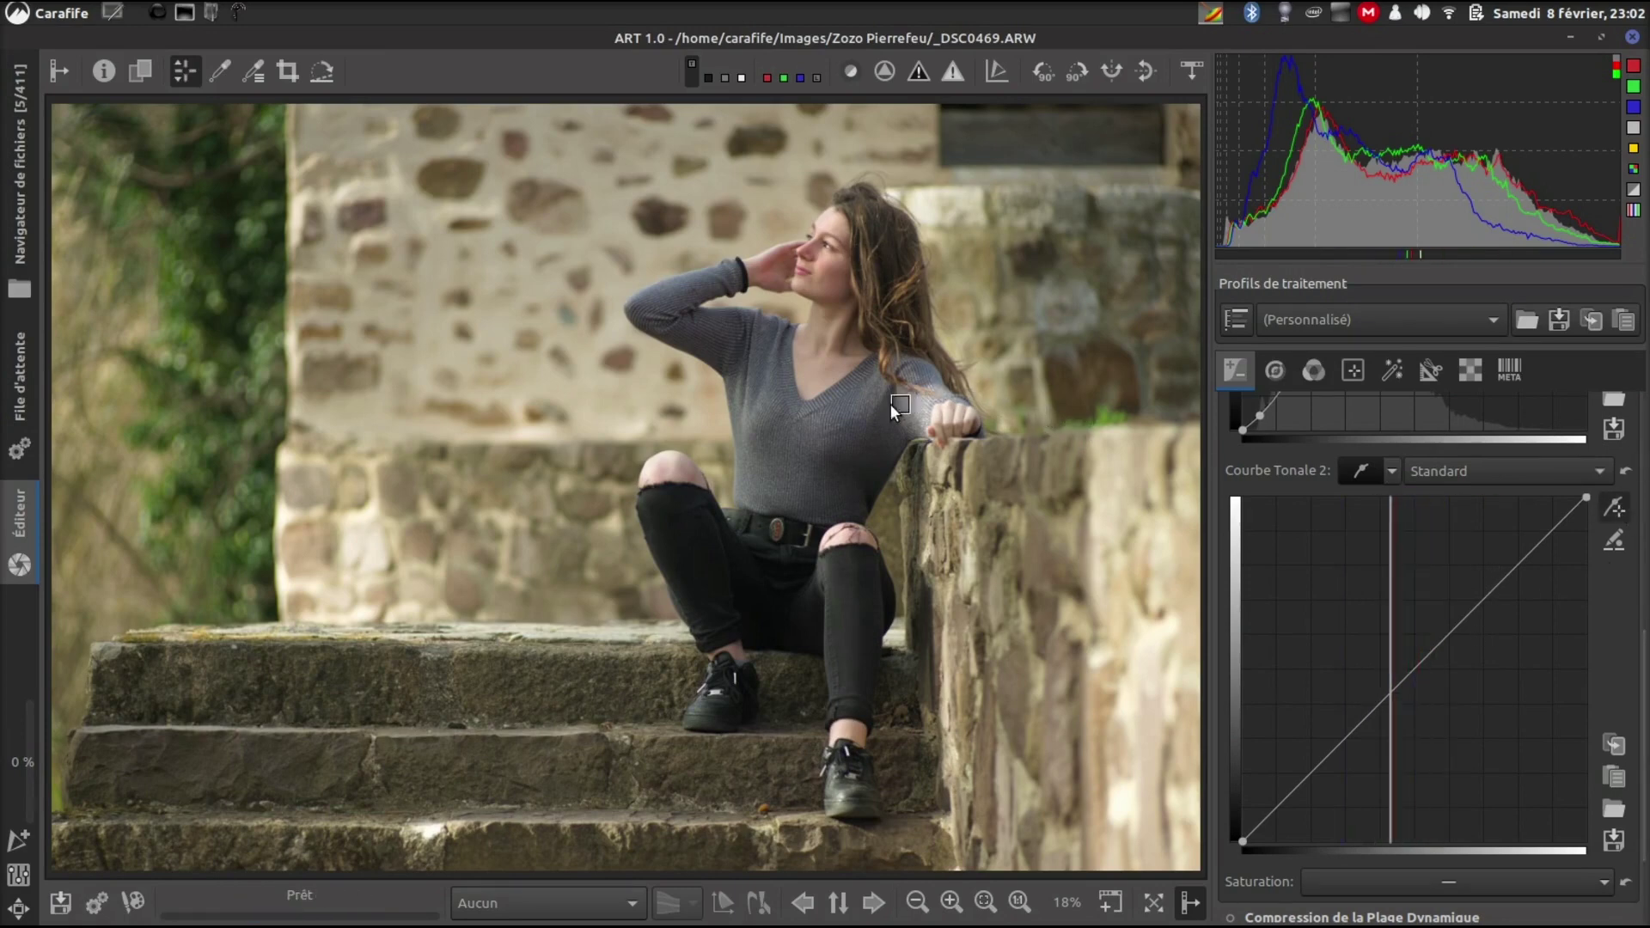
ctrl+click(829, 267)
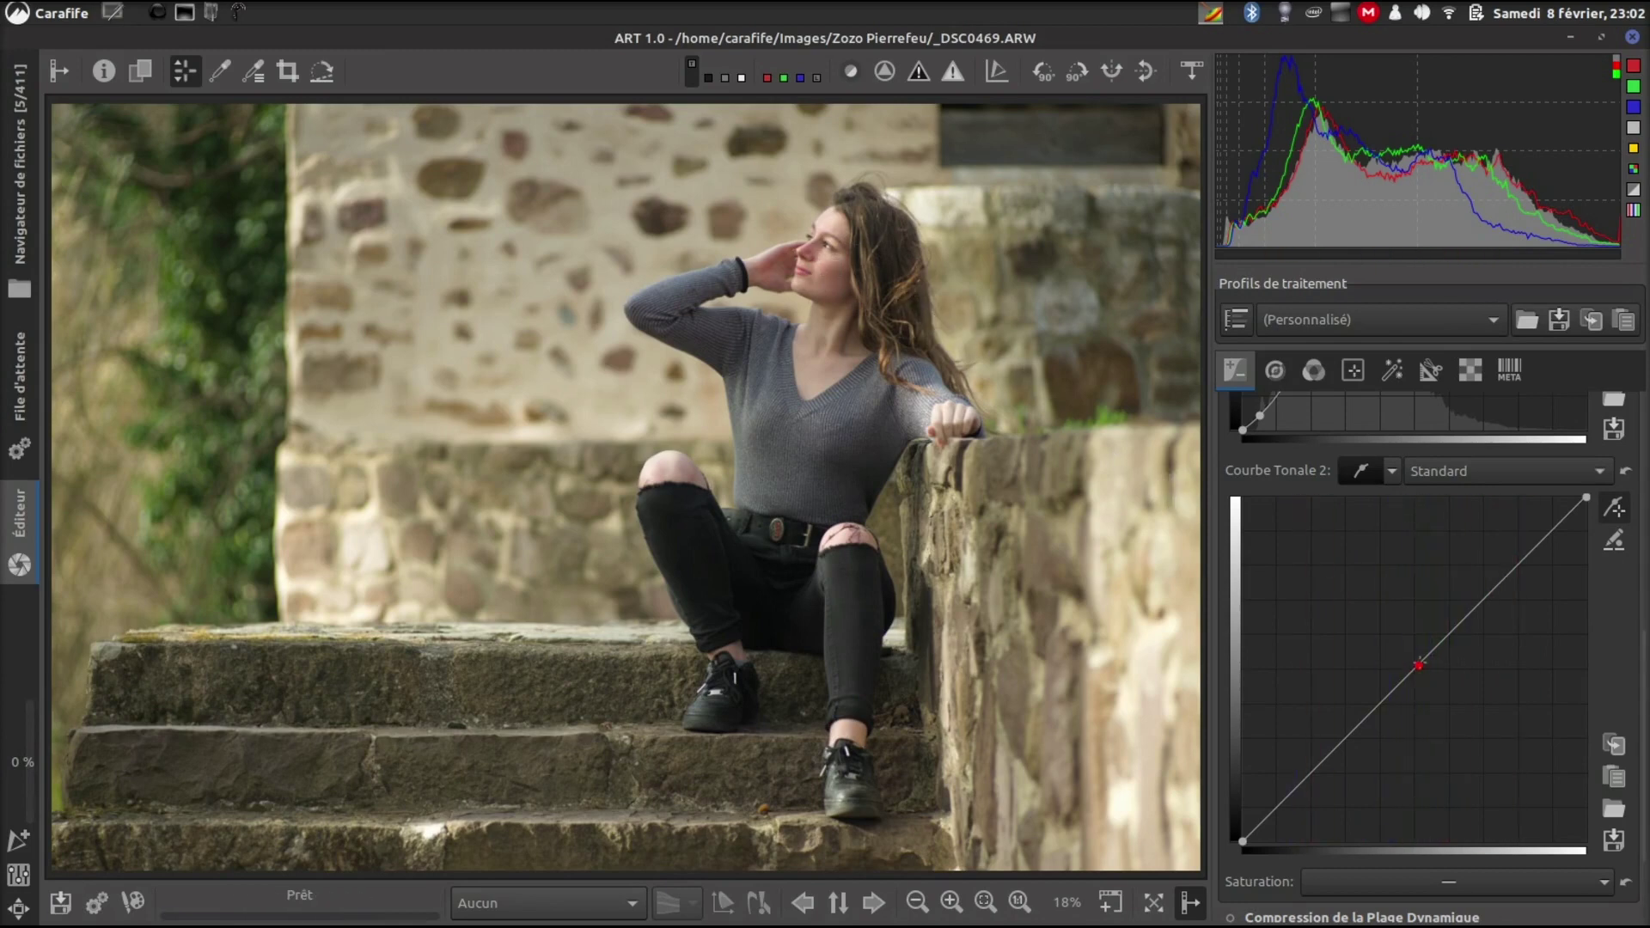
drag(1418, 665, 1426, 670)
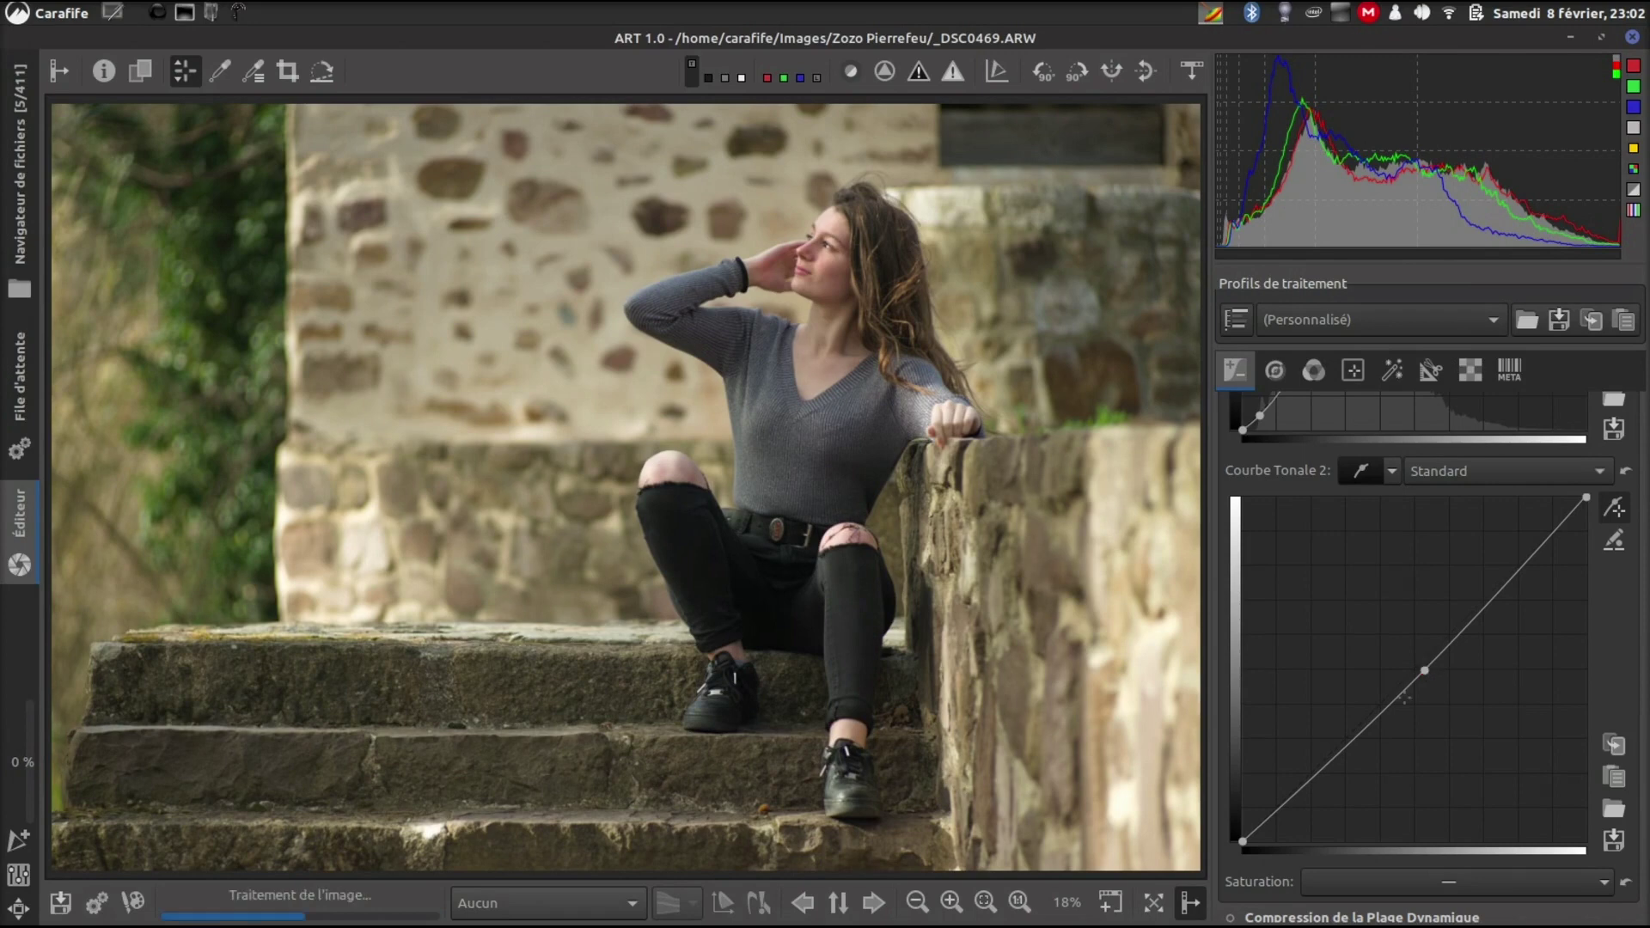
click(1291, 794)
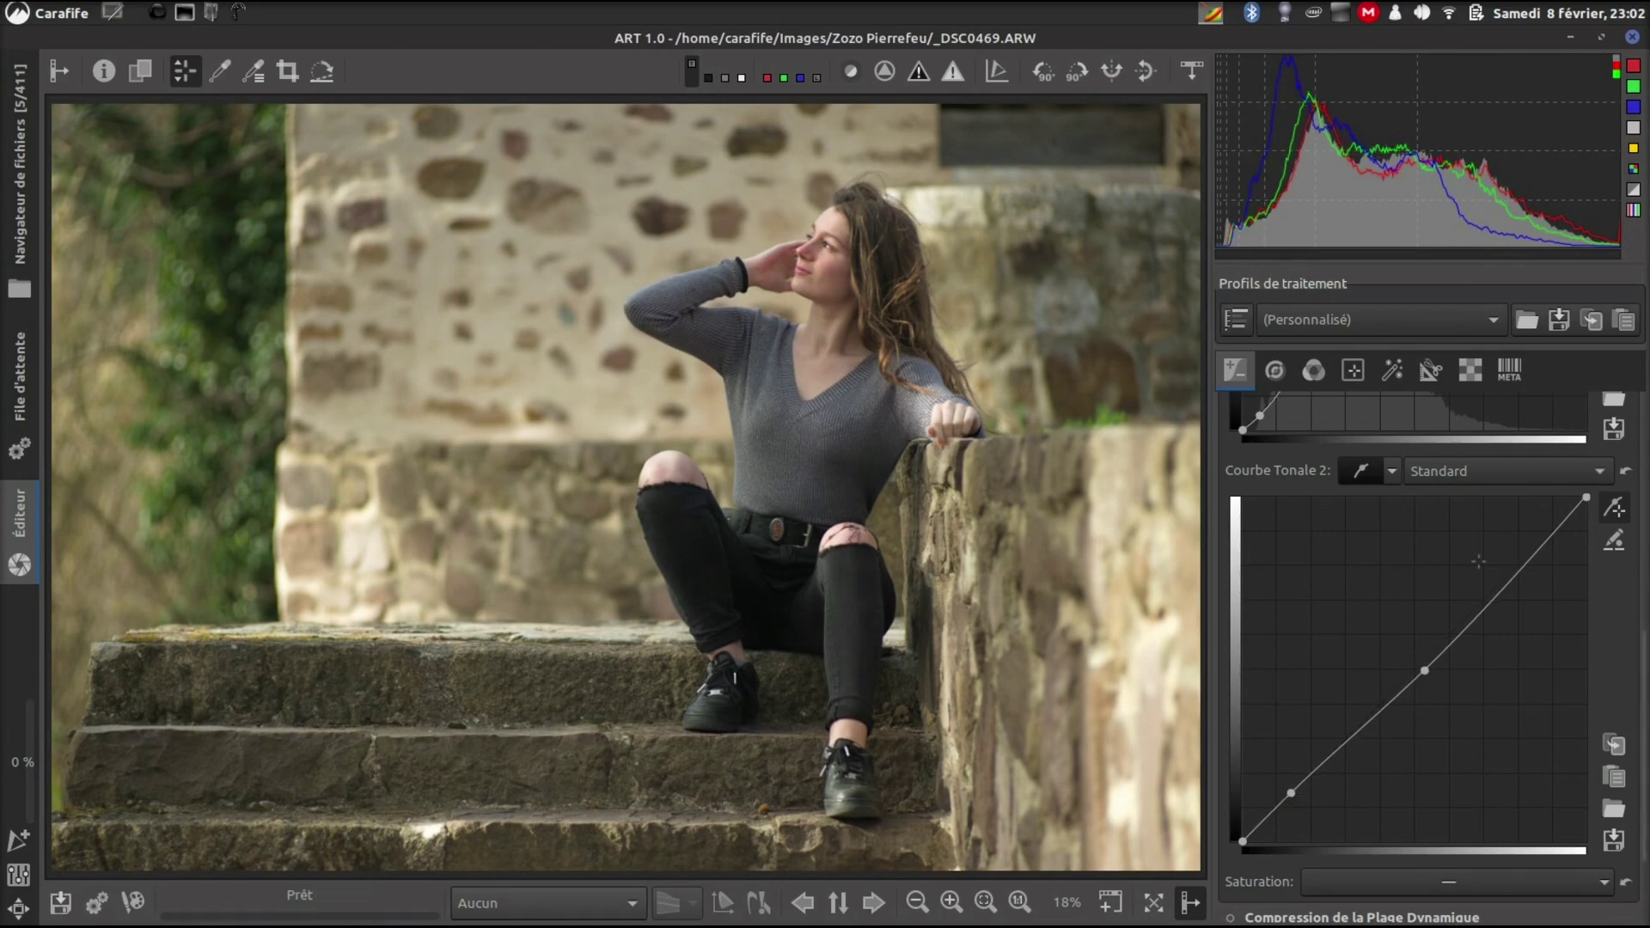
click(1544, 542)
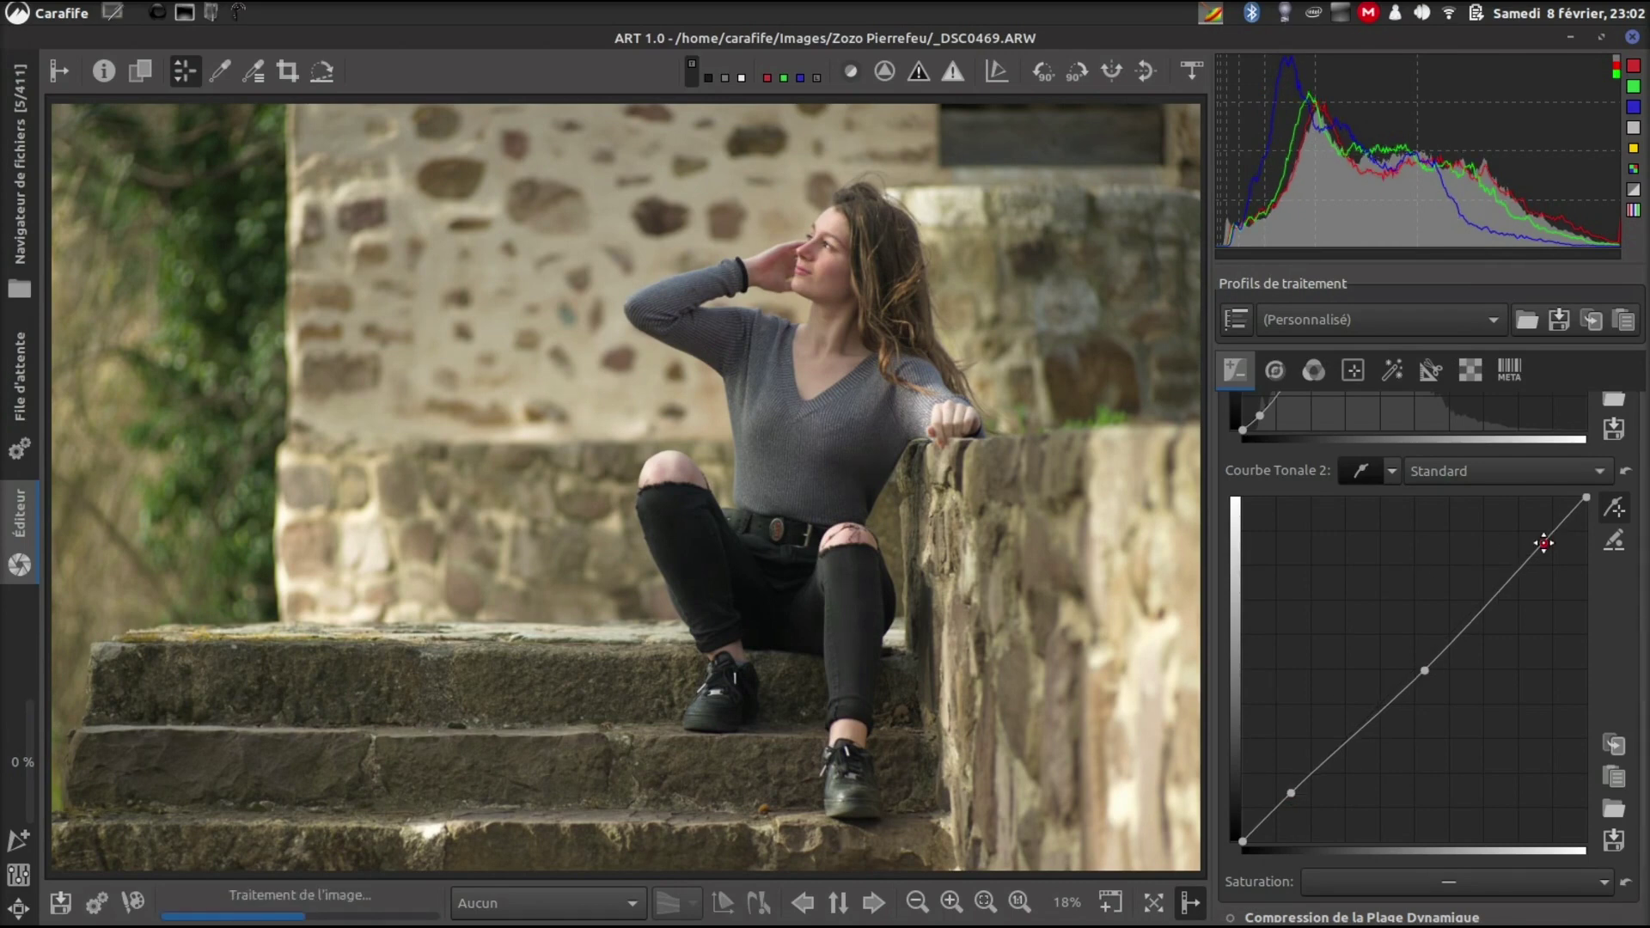
drag(1544, 542, 1546, 547)
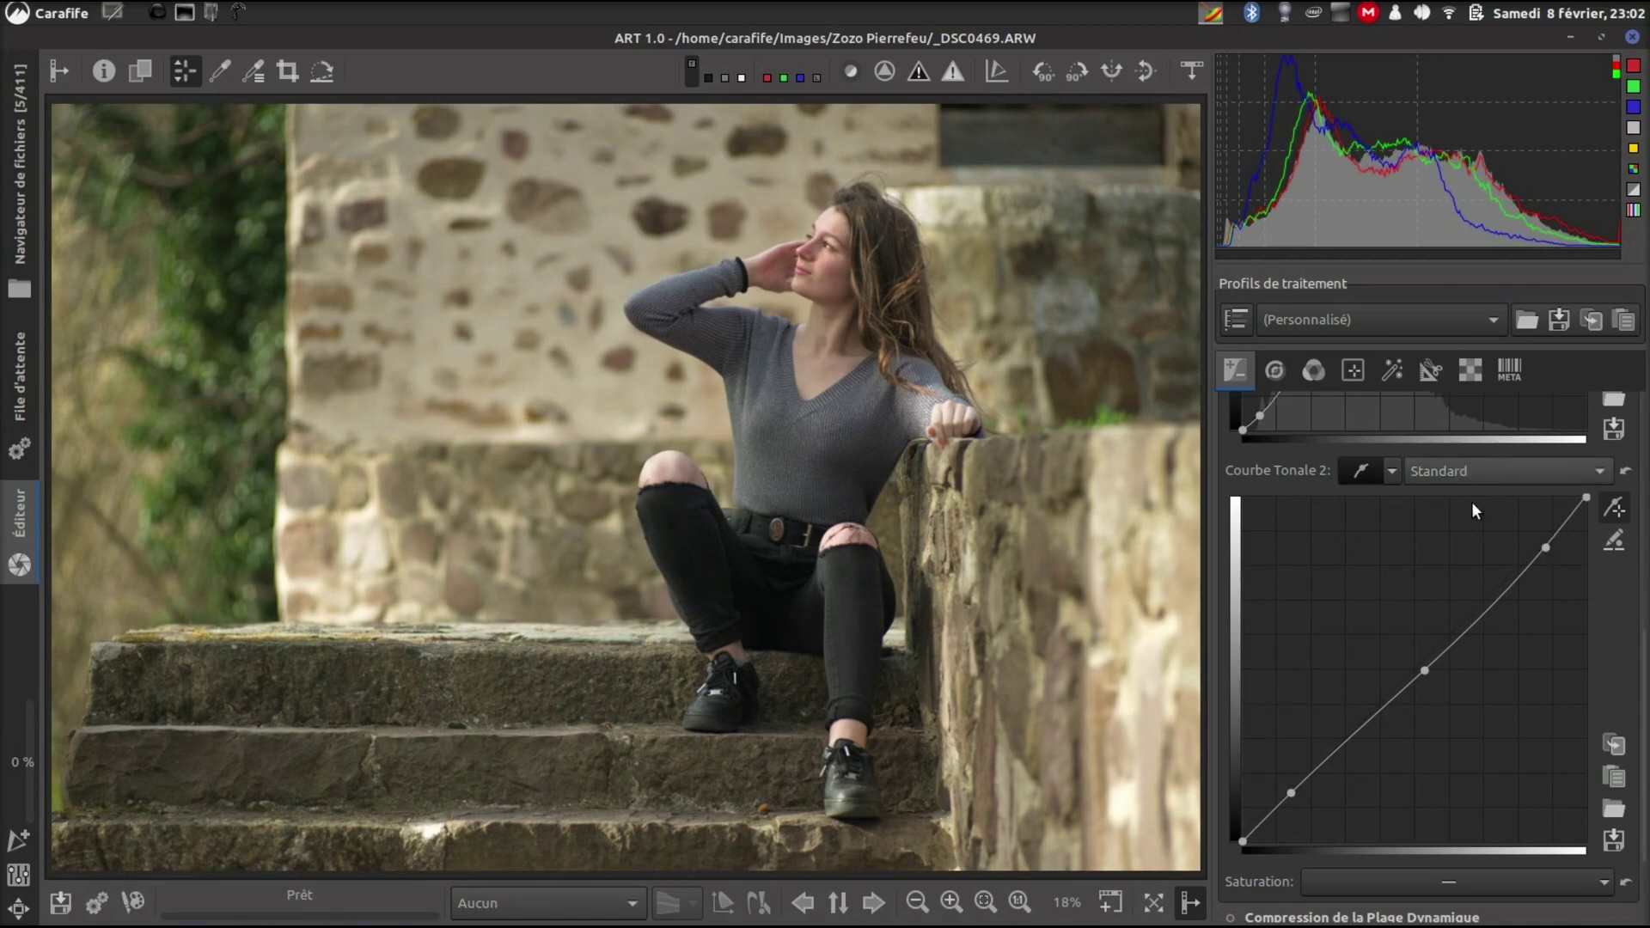
Step: Set Contraste in Courbes Tonales to 10
scroll(1452, 520, up, 2)
scroll(1411, 555, down, 4)
scroll(1411, 555, up, 6)
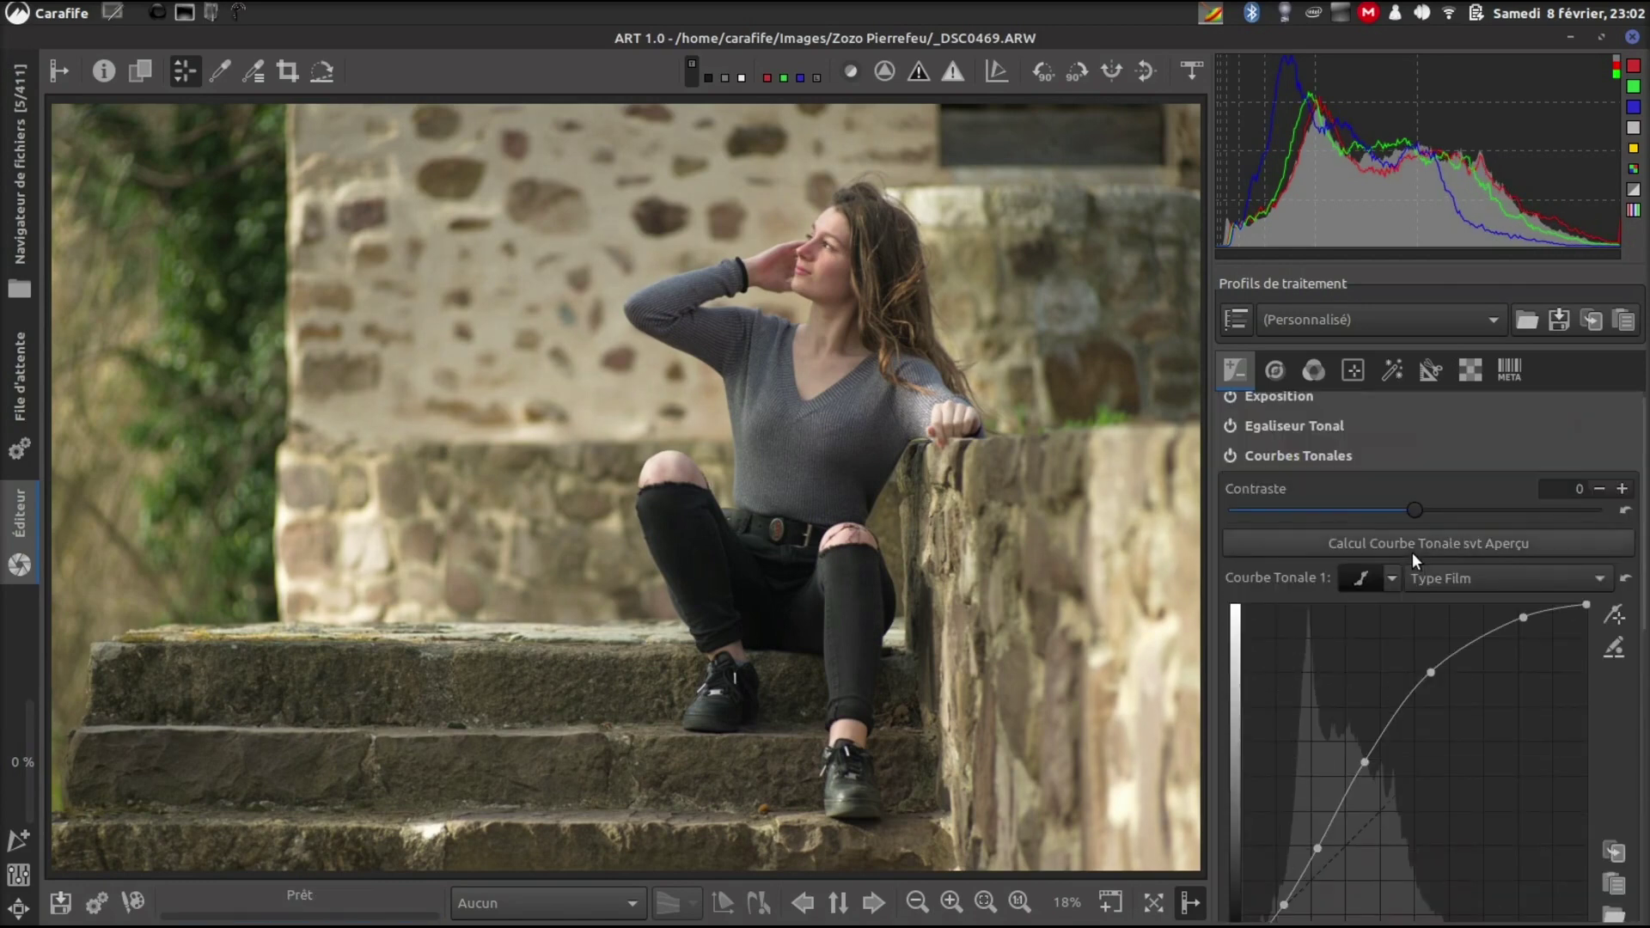
click(1623, 499)
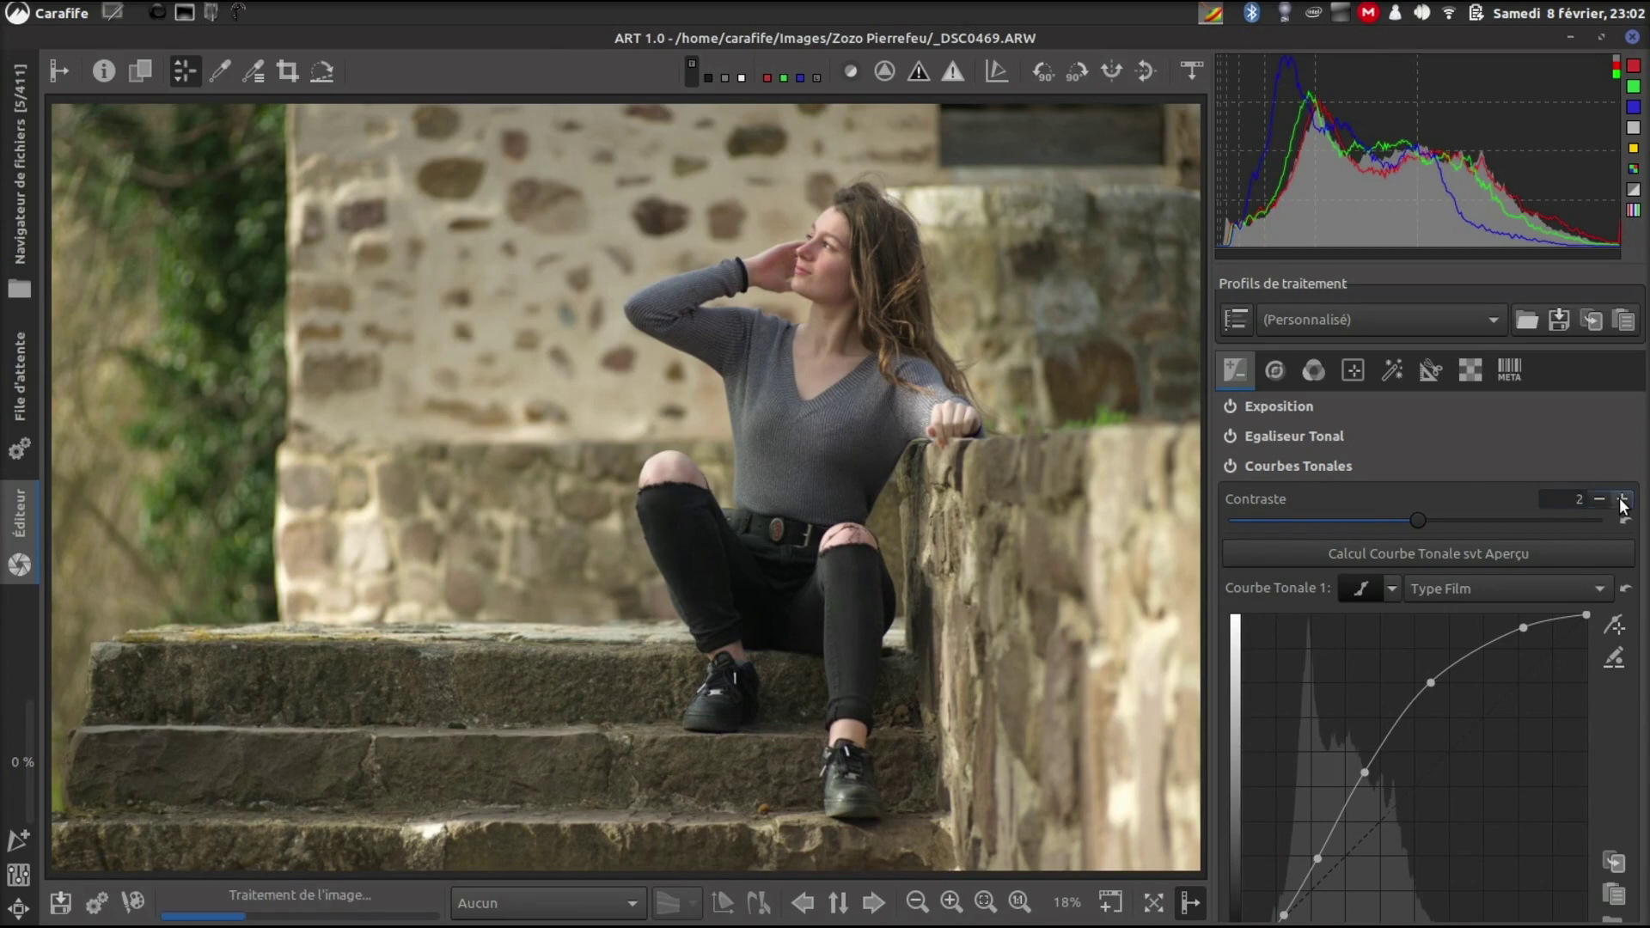
click(1622, 499)
click(1623, 500)
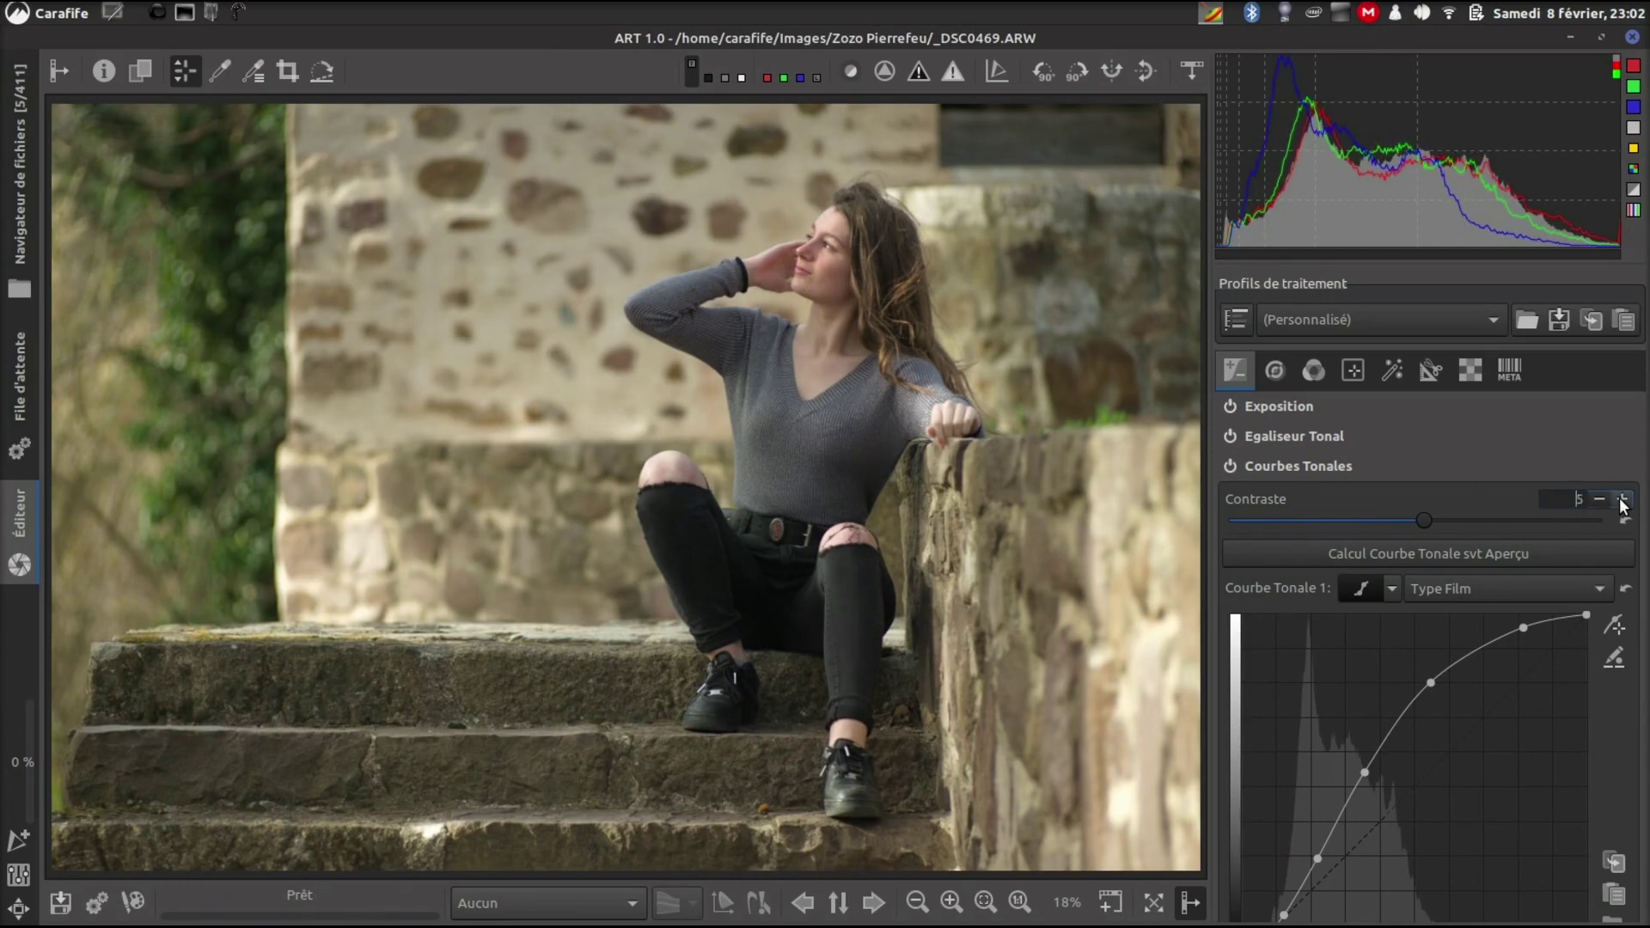
click(1621, 501)
click(1621, 501)
click(1621, 501)
click(1621, 501)
click(1621, 501)
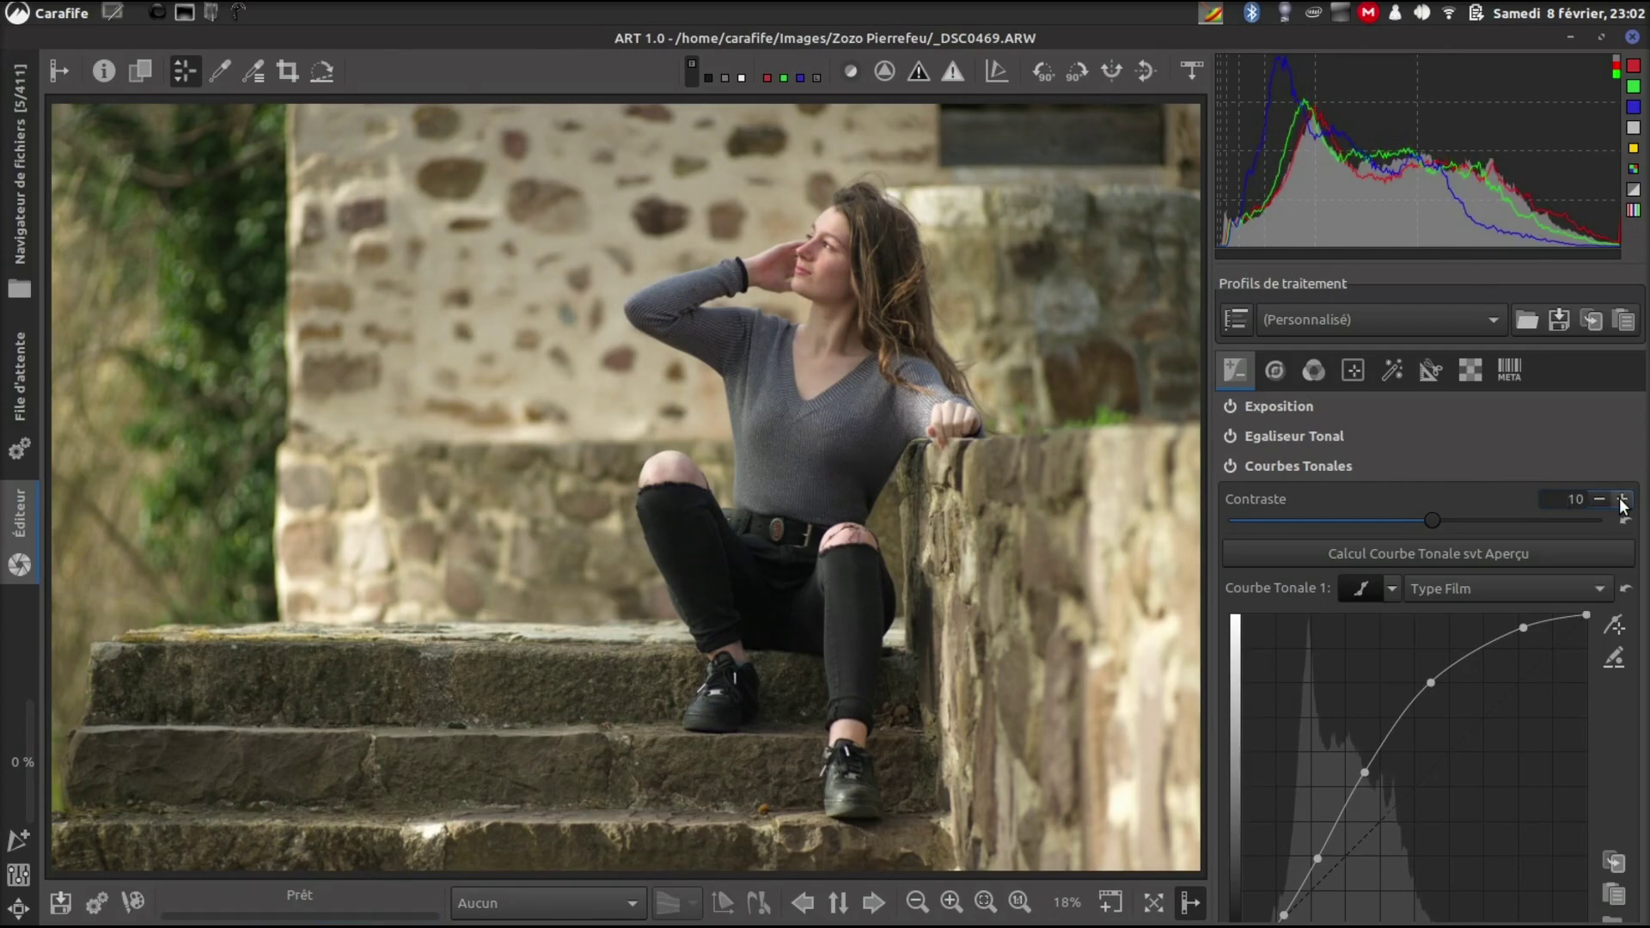
Step: Set the Saturation curve of Courbes Tonales to Points de contrôle minima/maxima
scroll(1485, 593, down, 10)
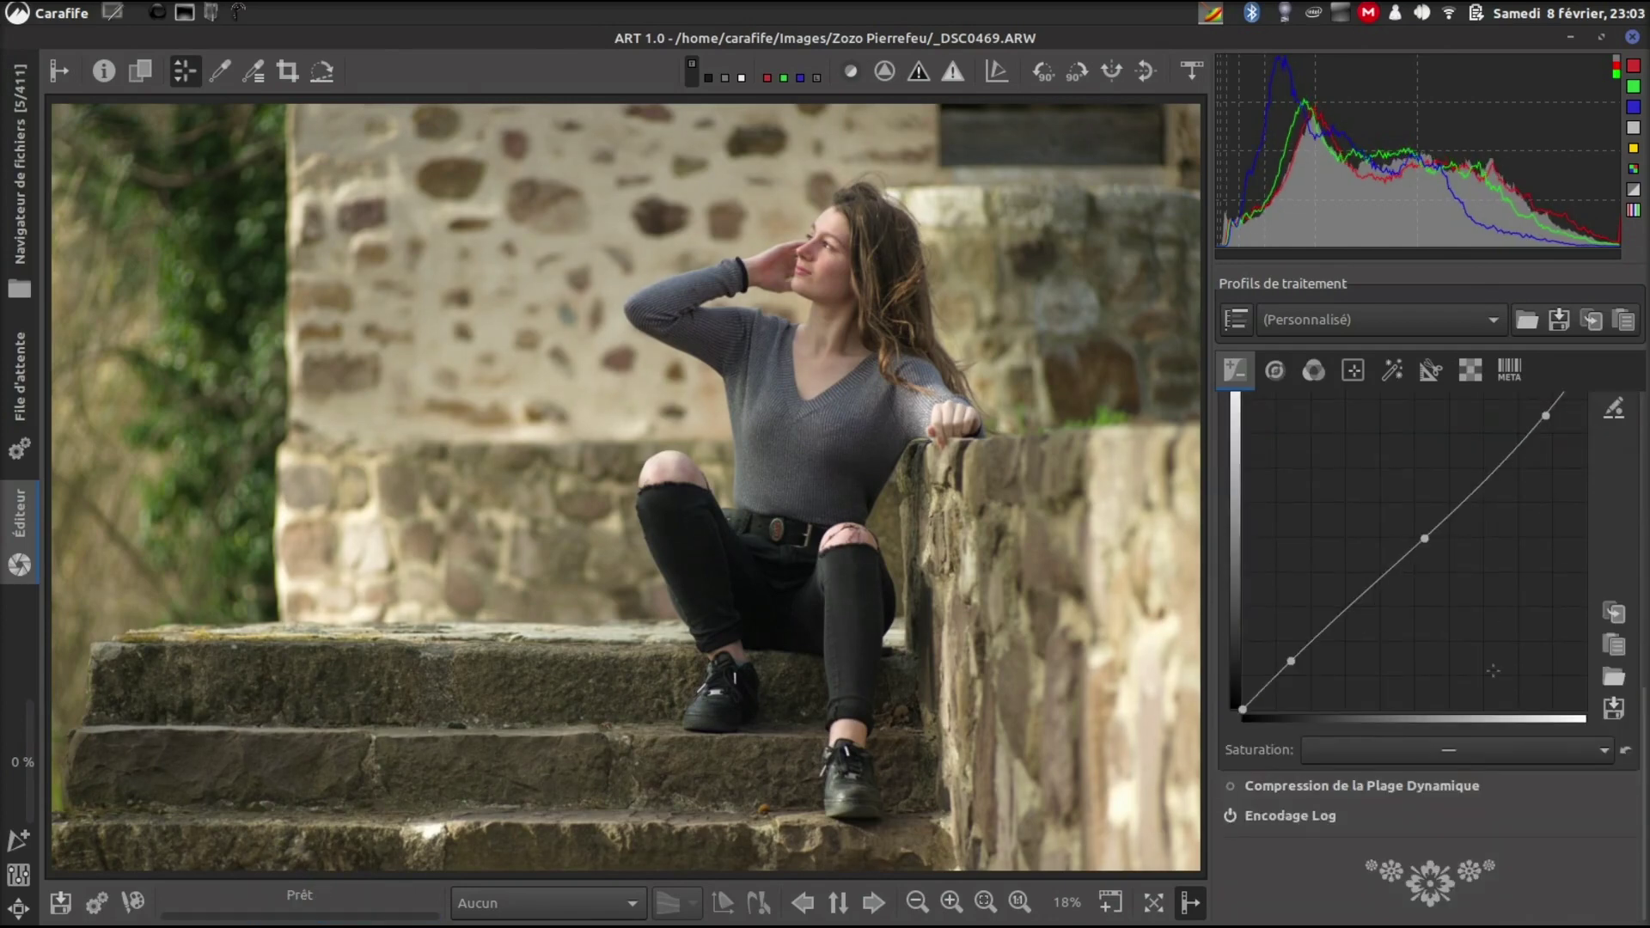
click(1605, 753)
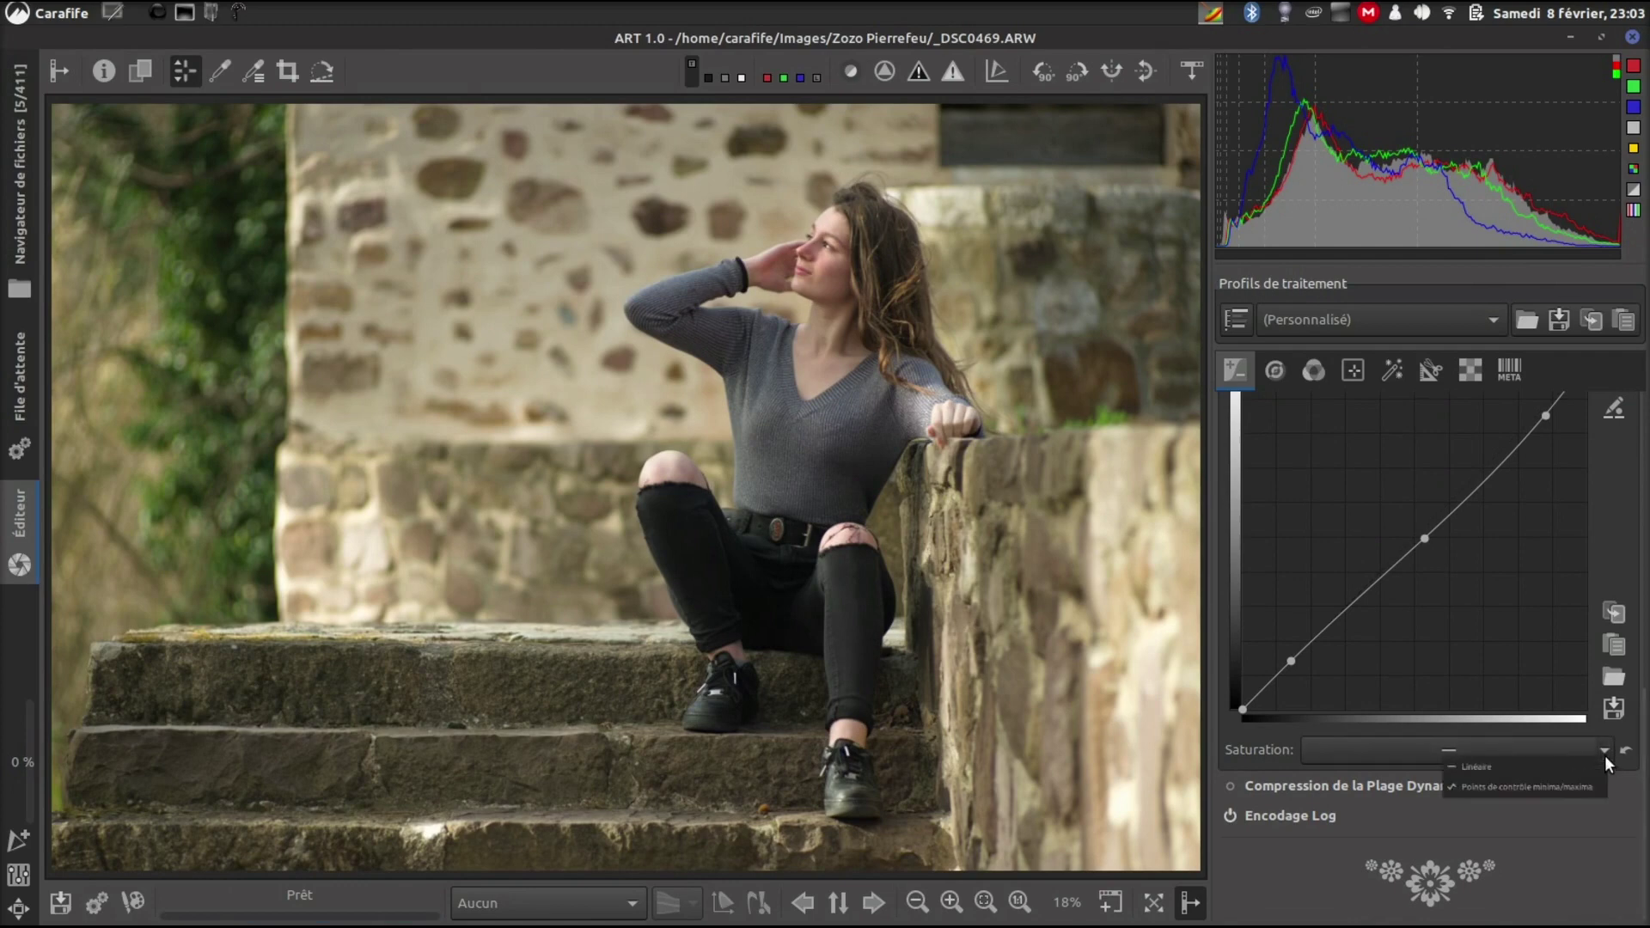
click(1550, 808)
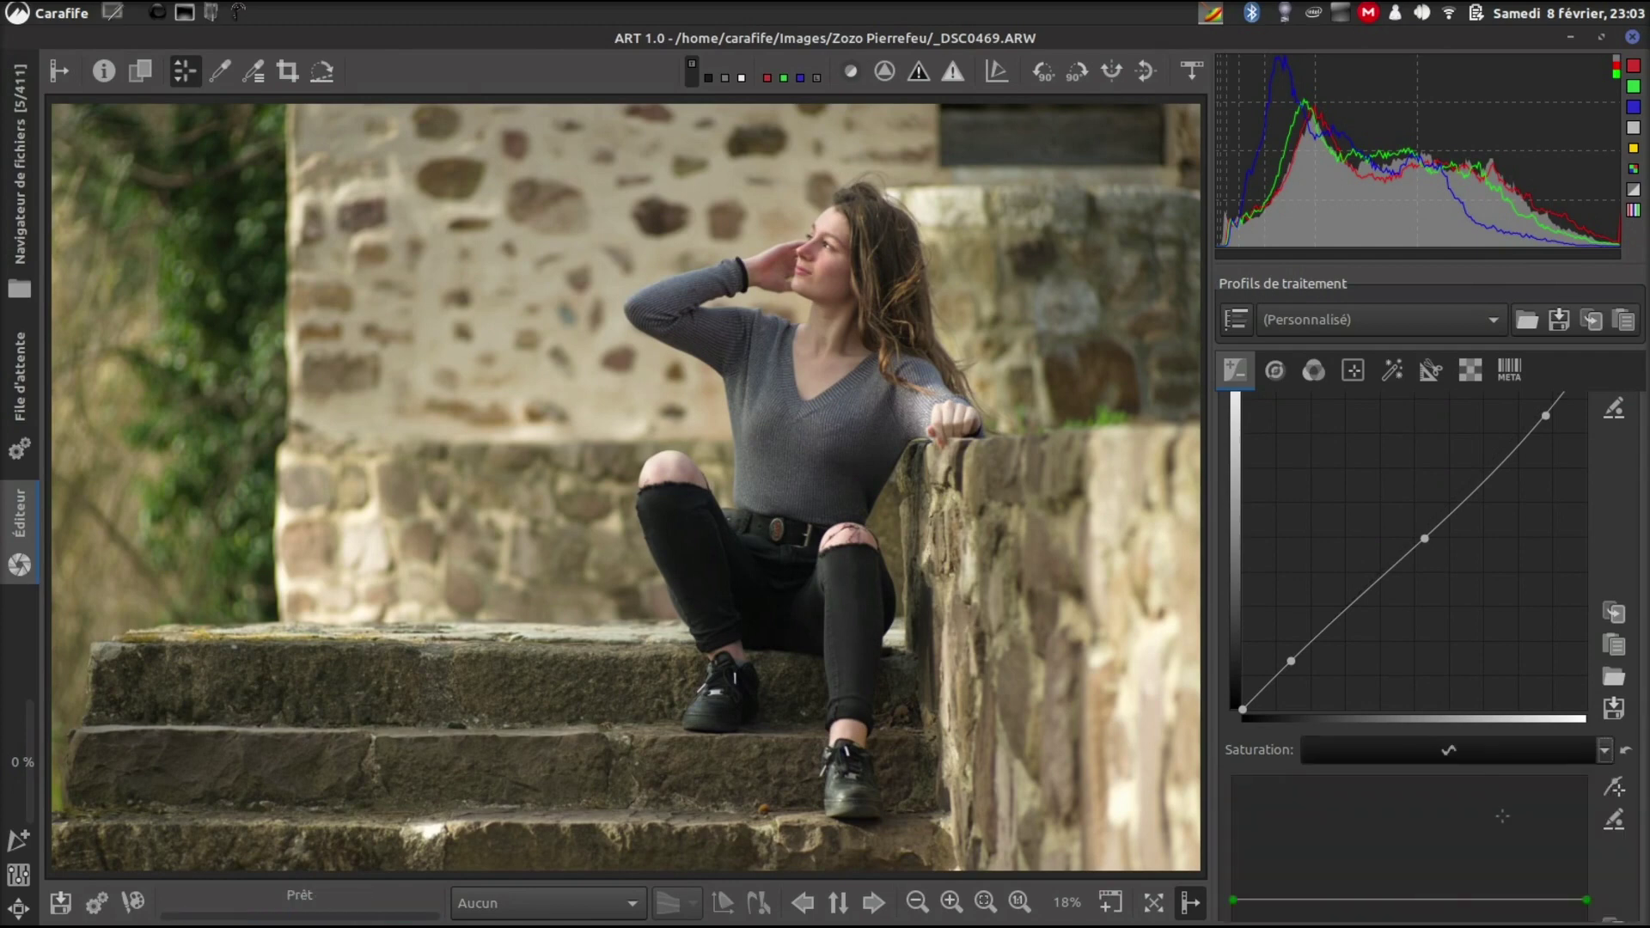
scroll(1502, 816, down, 5)
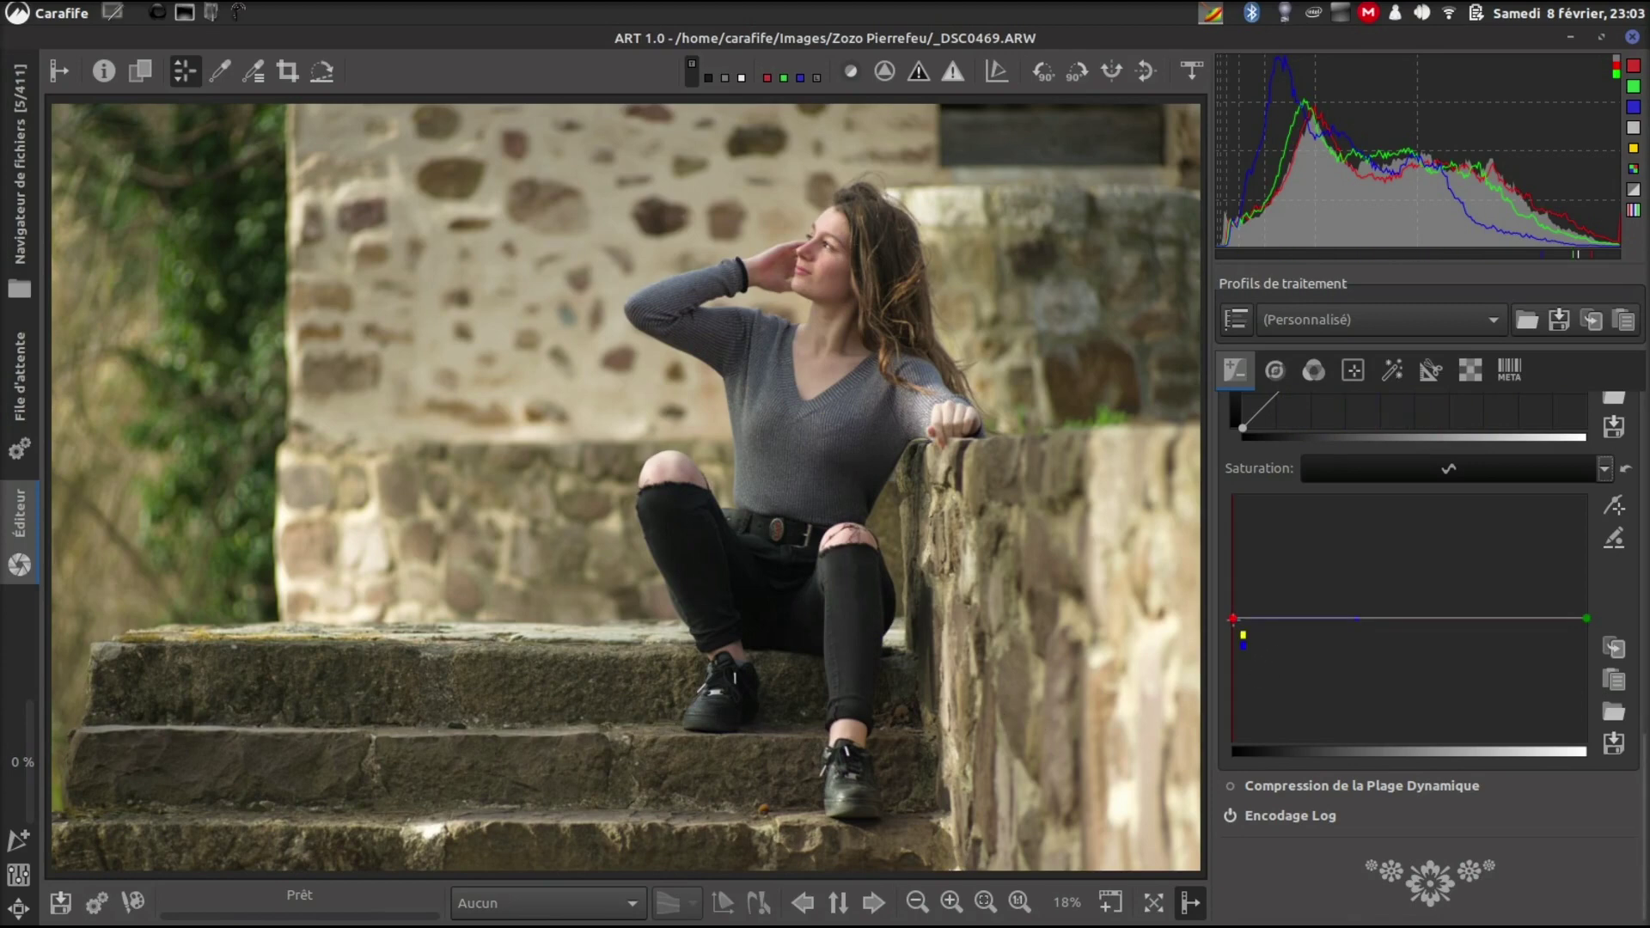
Step: Raise the shadow and highlight ends of the Saturation curve slightly and add a slightly lowered point in the midtones
drag(1233, 619, 1235, 615)
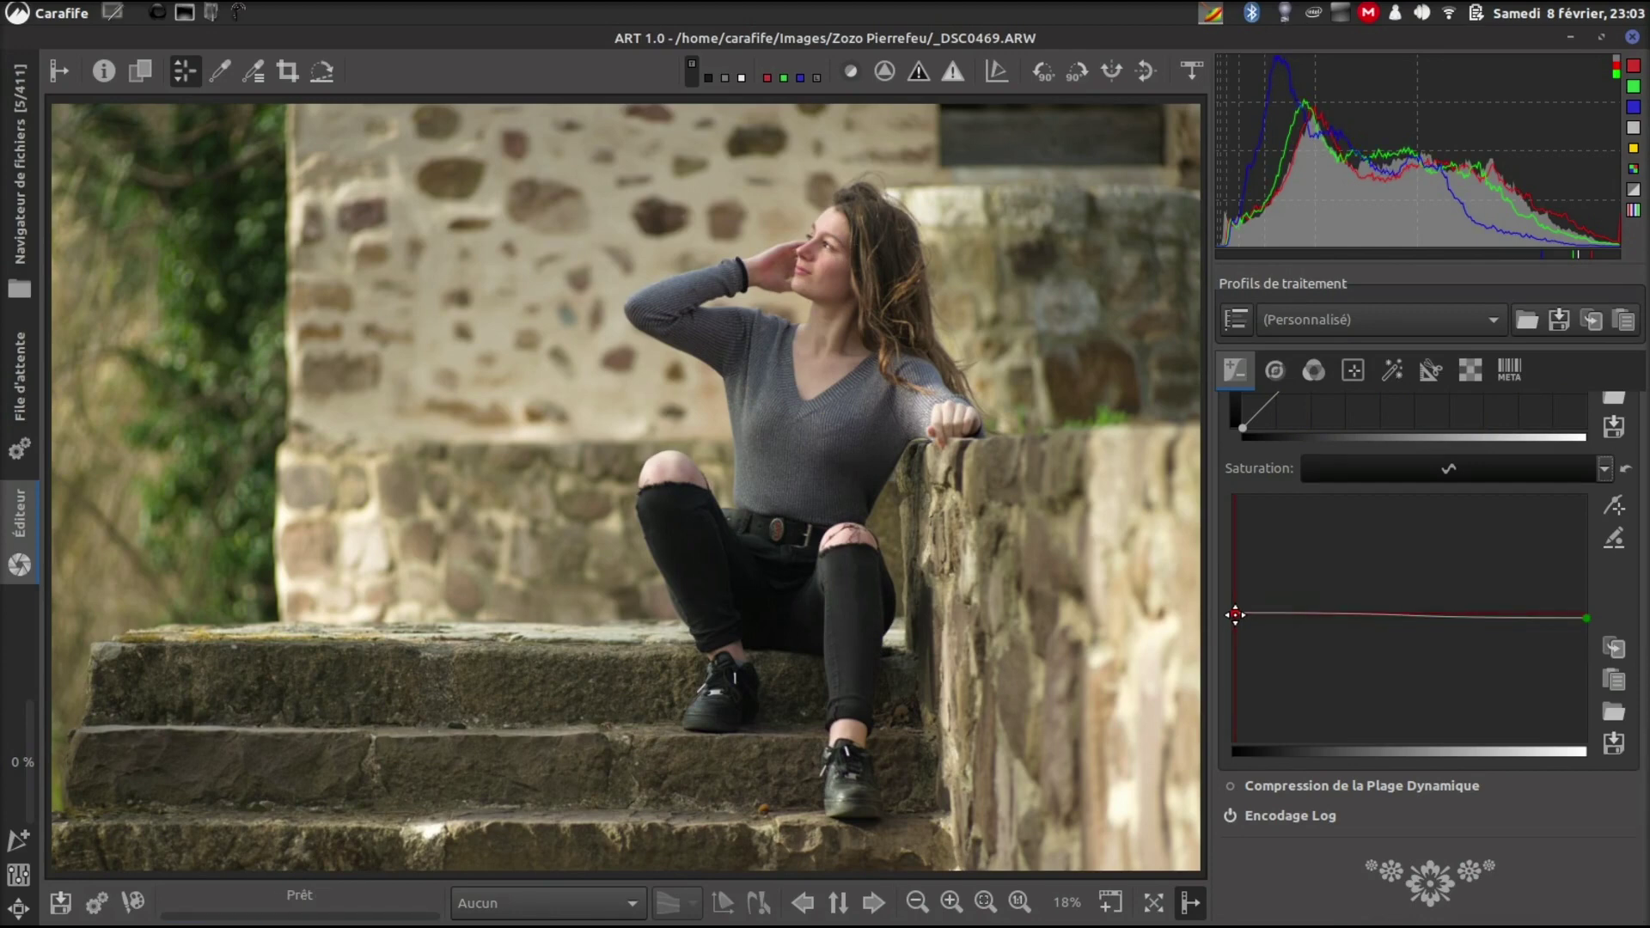
drag(1235, 614, 1235, 611)
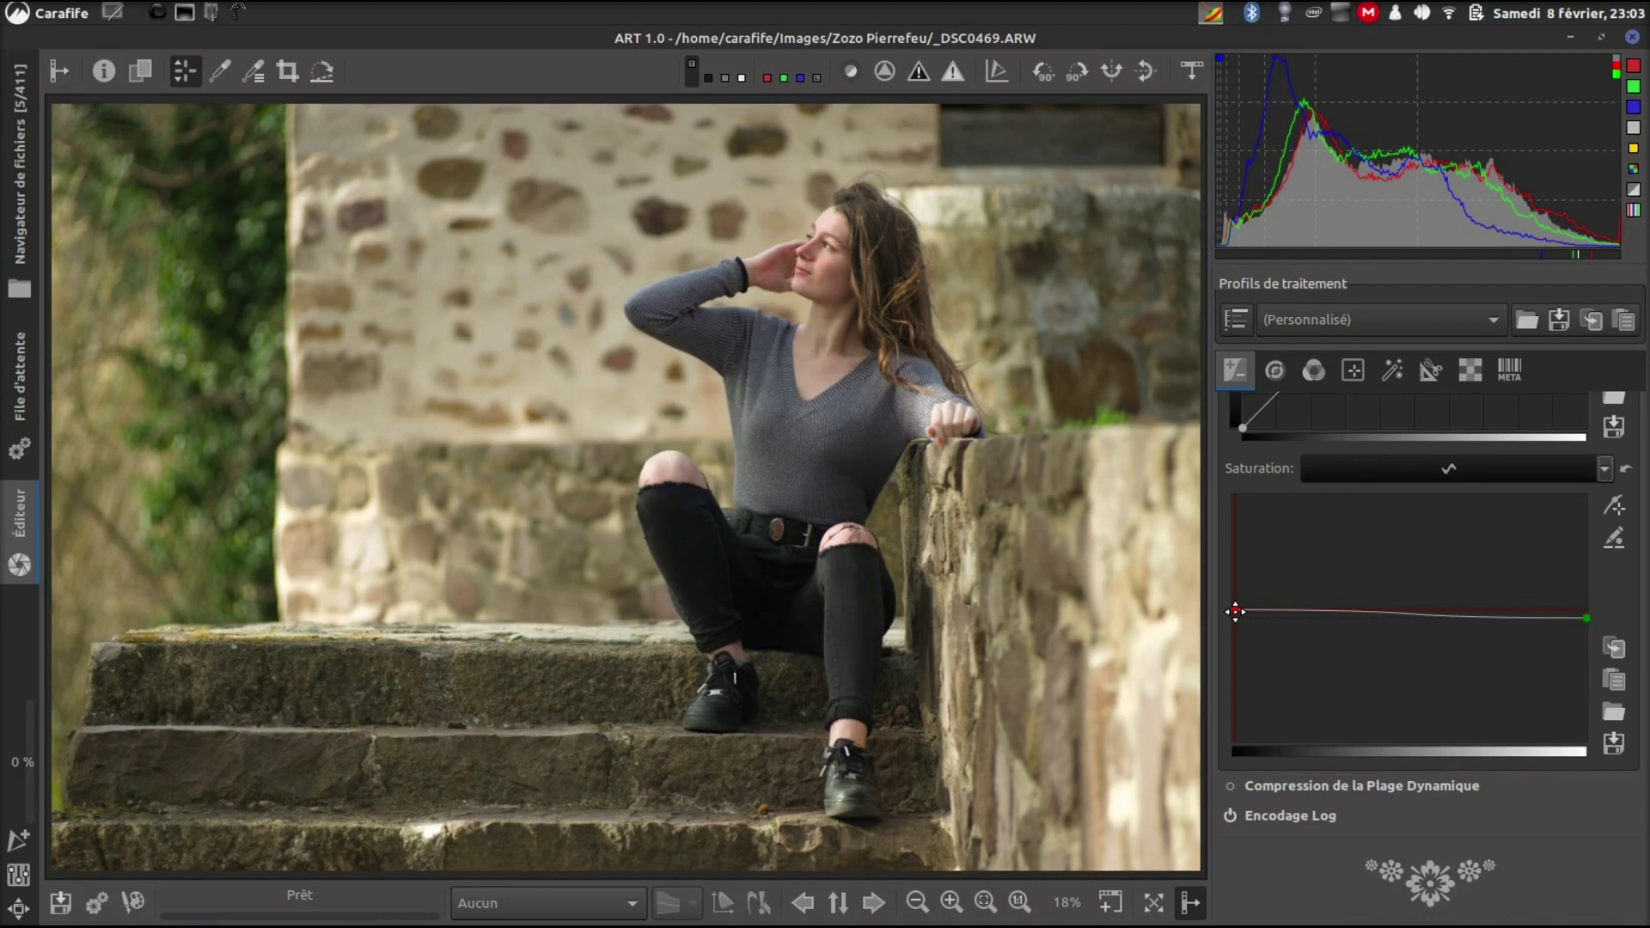
click(1421, 613)
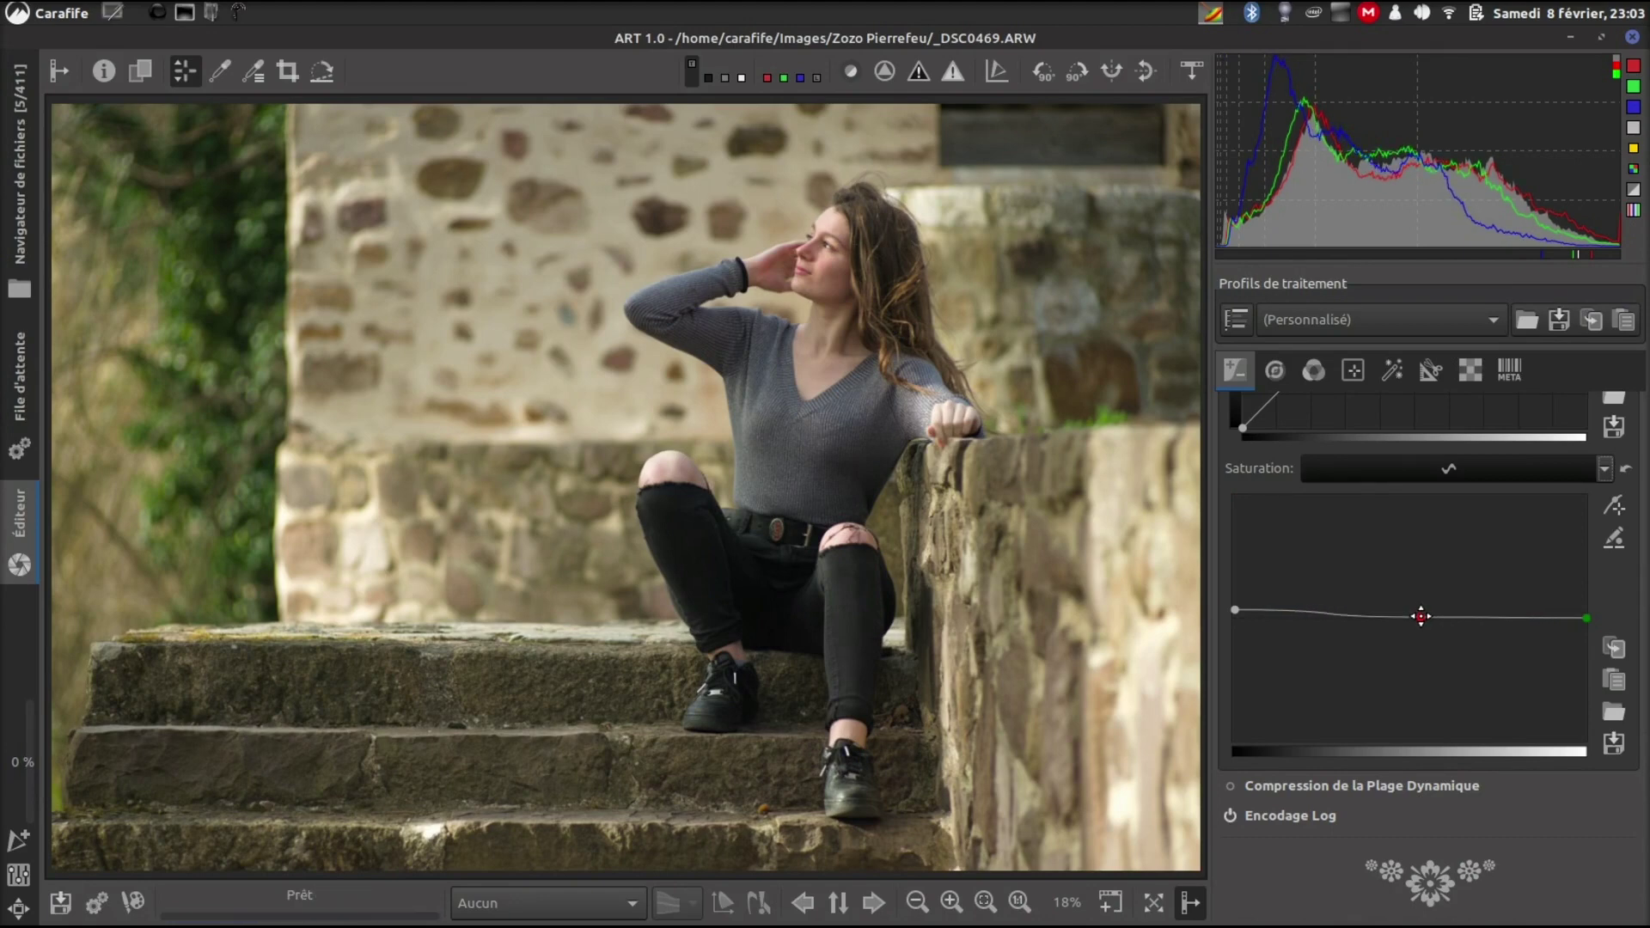
drag(1421, 616, 1422, 619)
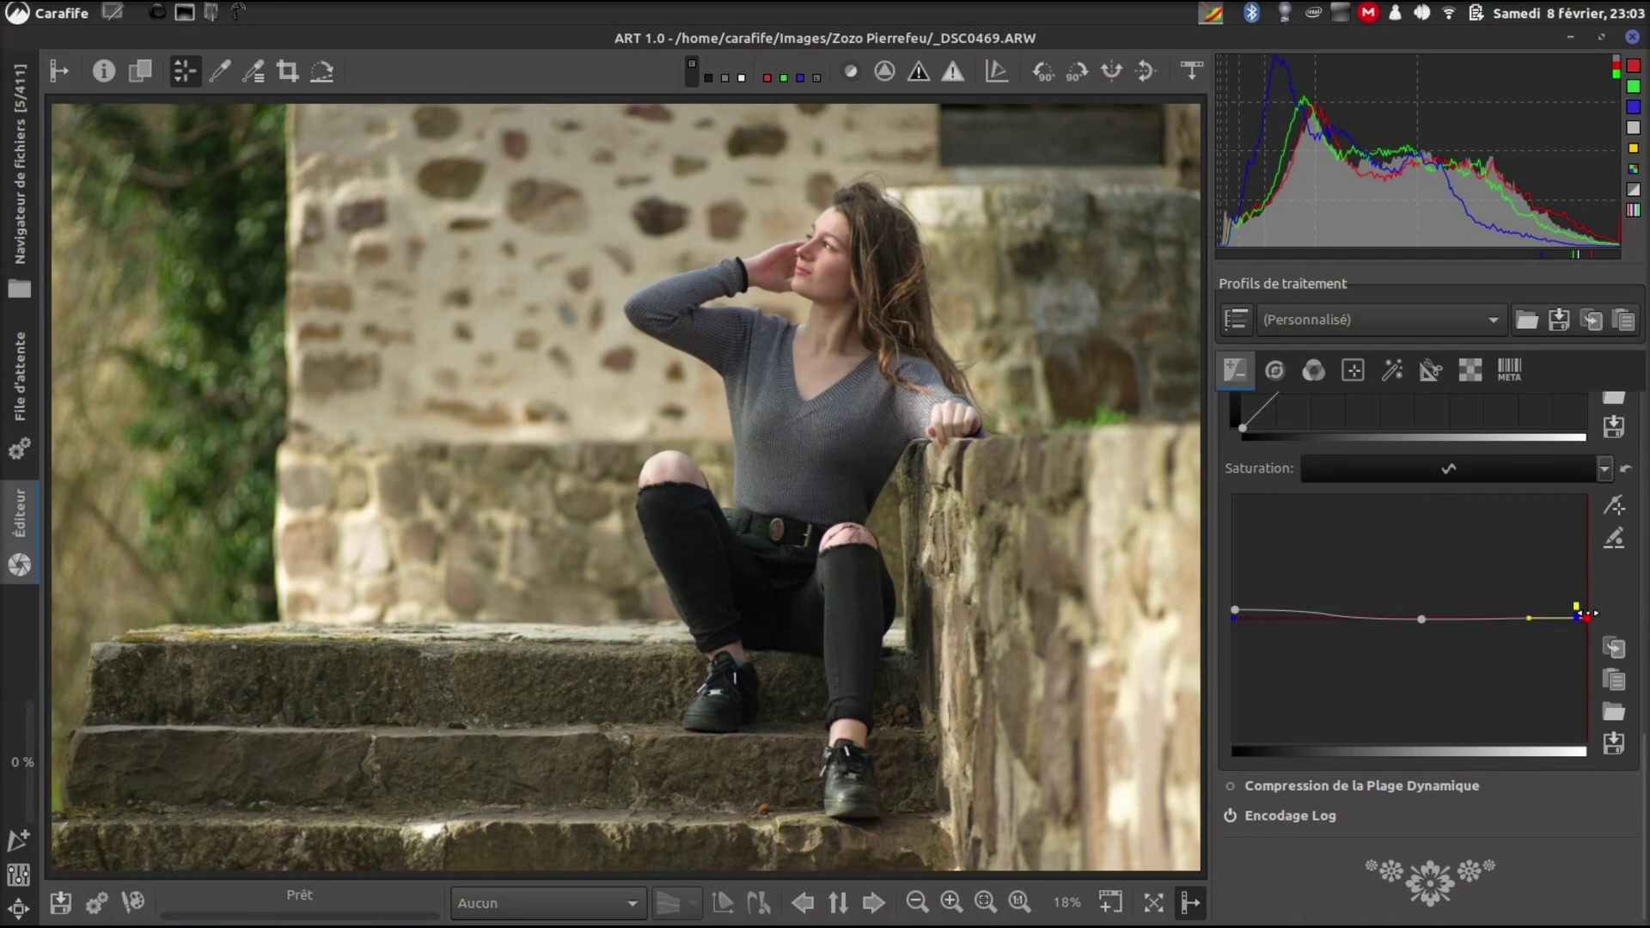
drag(1586, 618, 1584, 611)
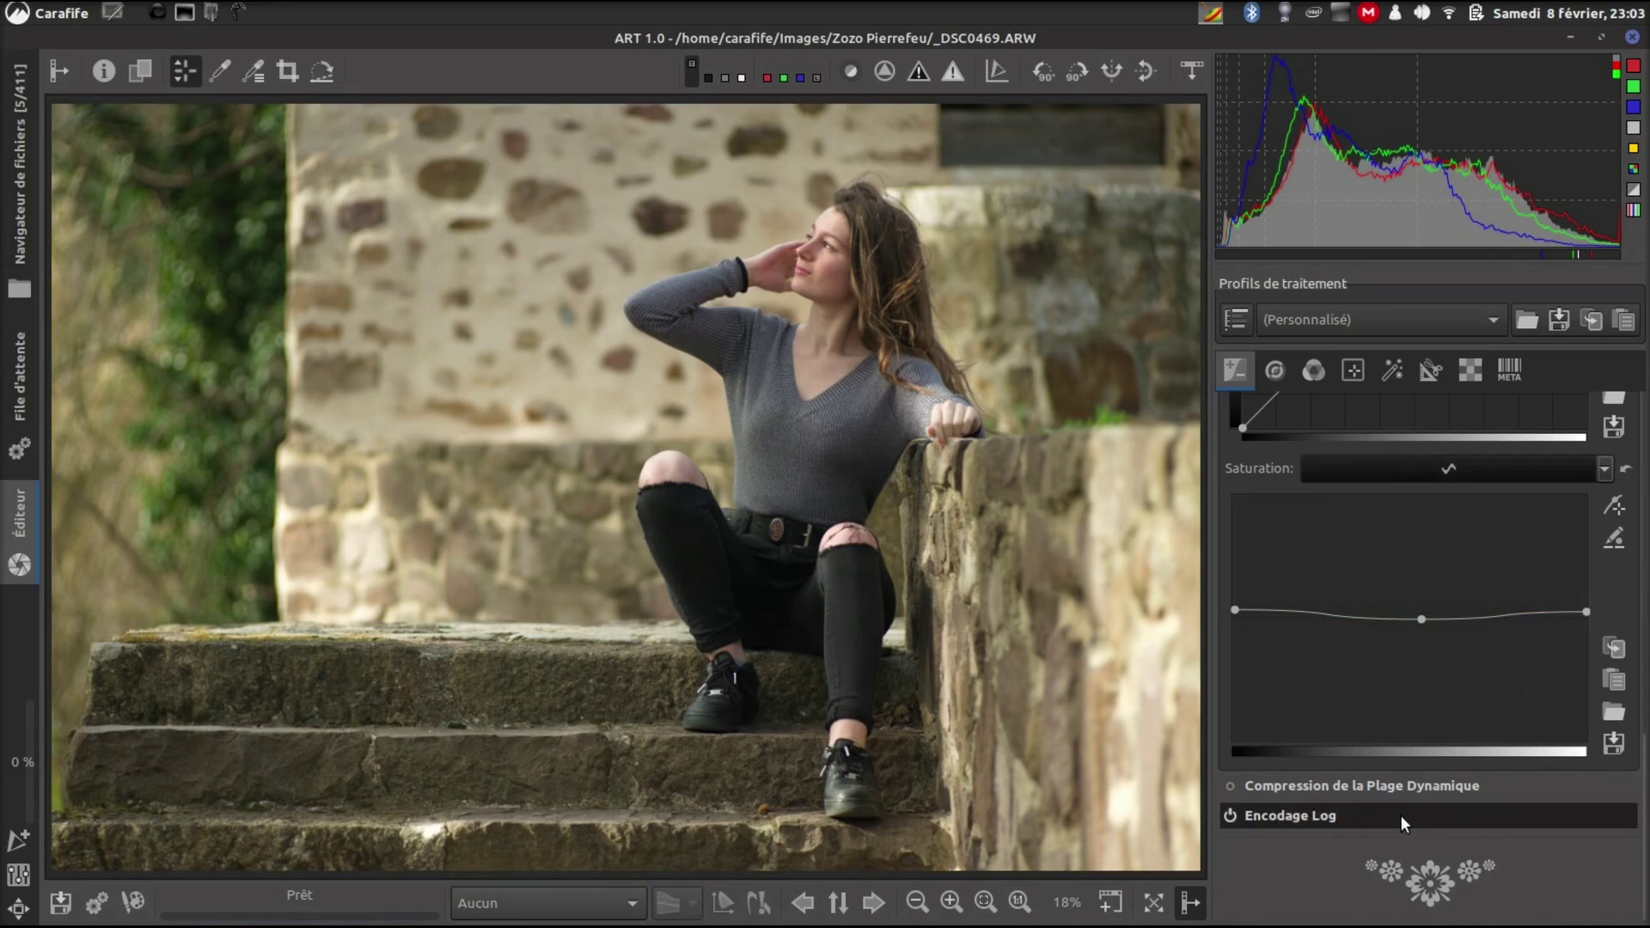
Step: Try Compression de la Plage Dynamique on the photo and switch it back off
click(1231, 787)
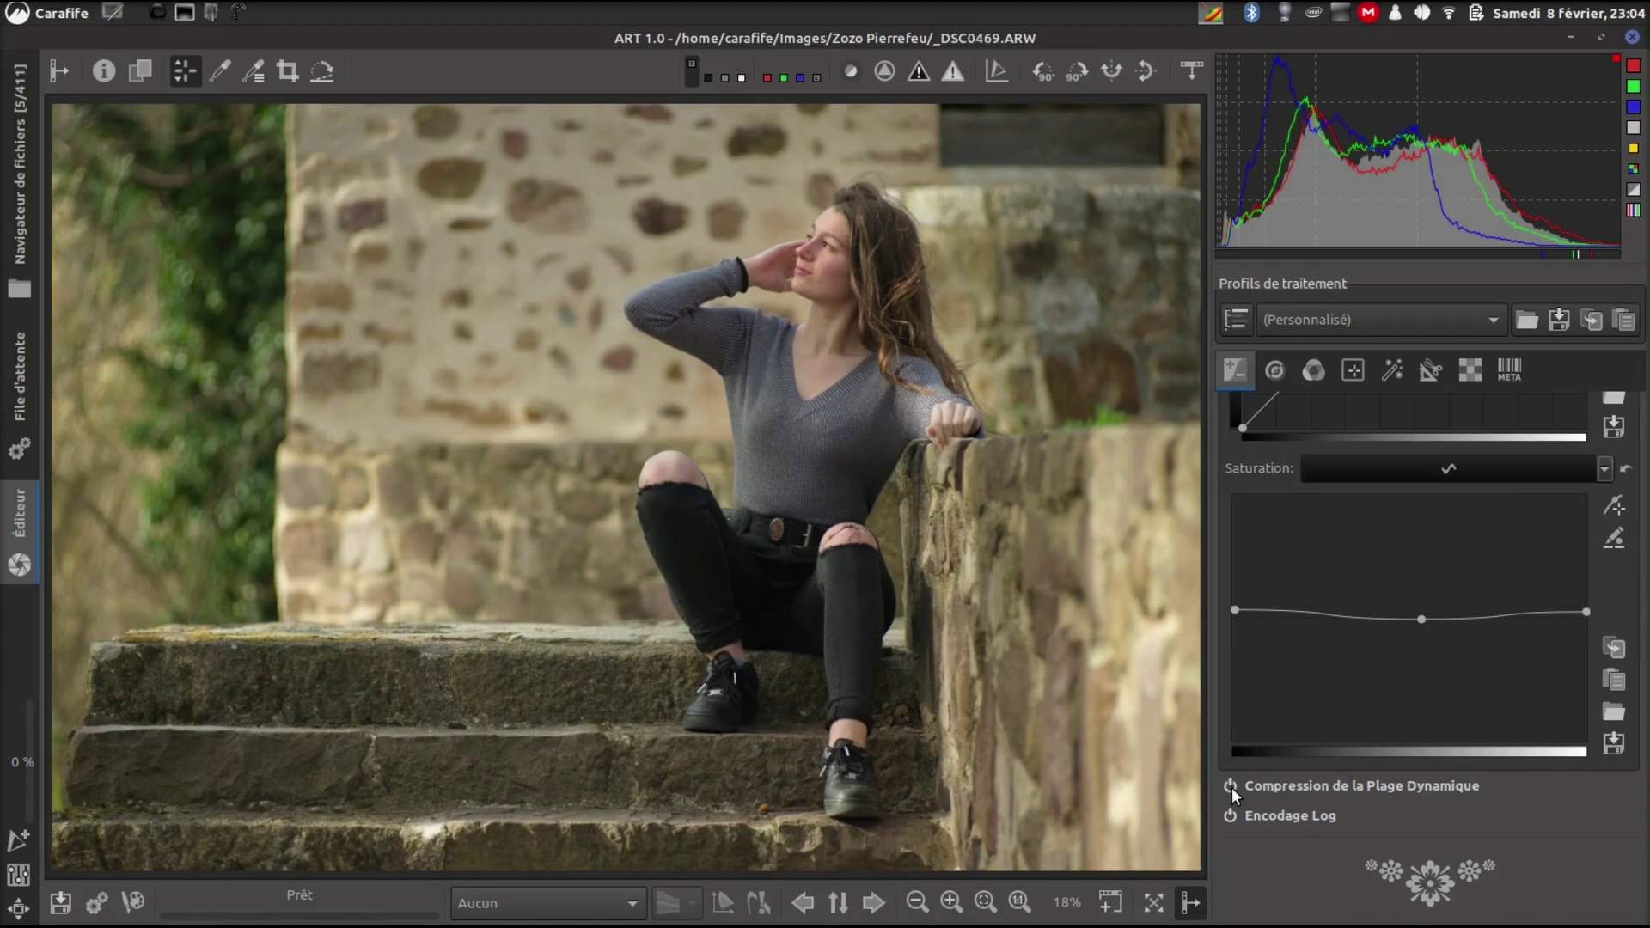
click(1231, 787)
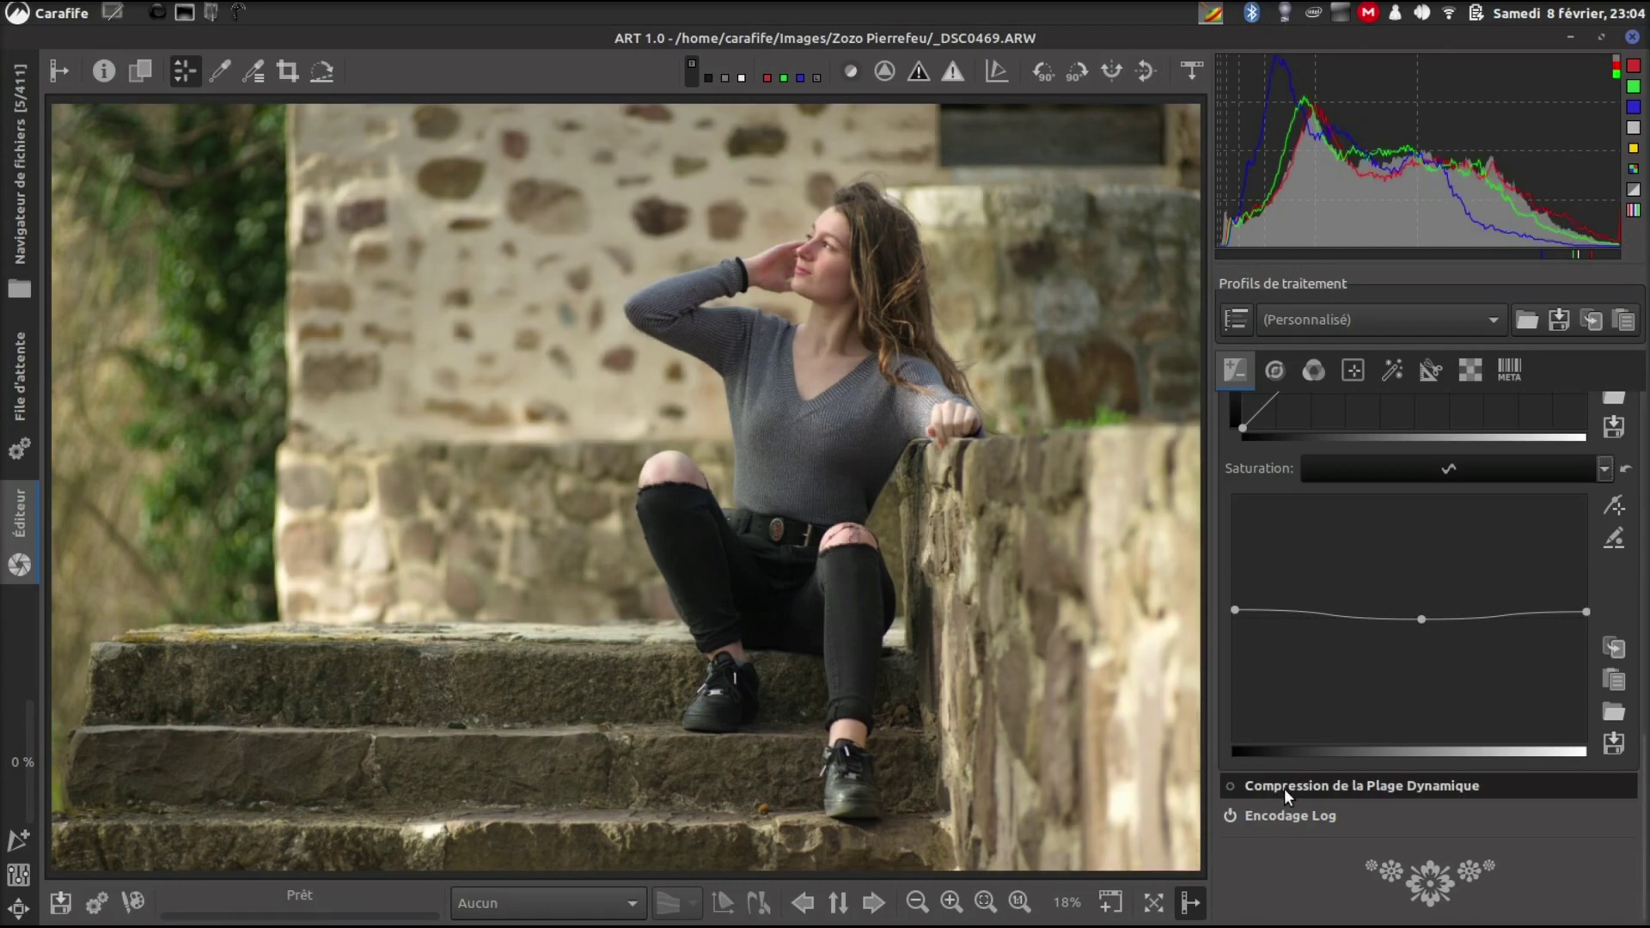
Step: Collapse the Courbes Tonales module and show the side panel with the navigator and editing history
scroll(1322, 550, up, 5)
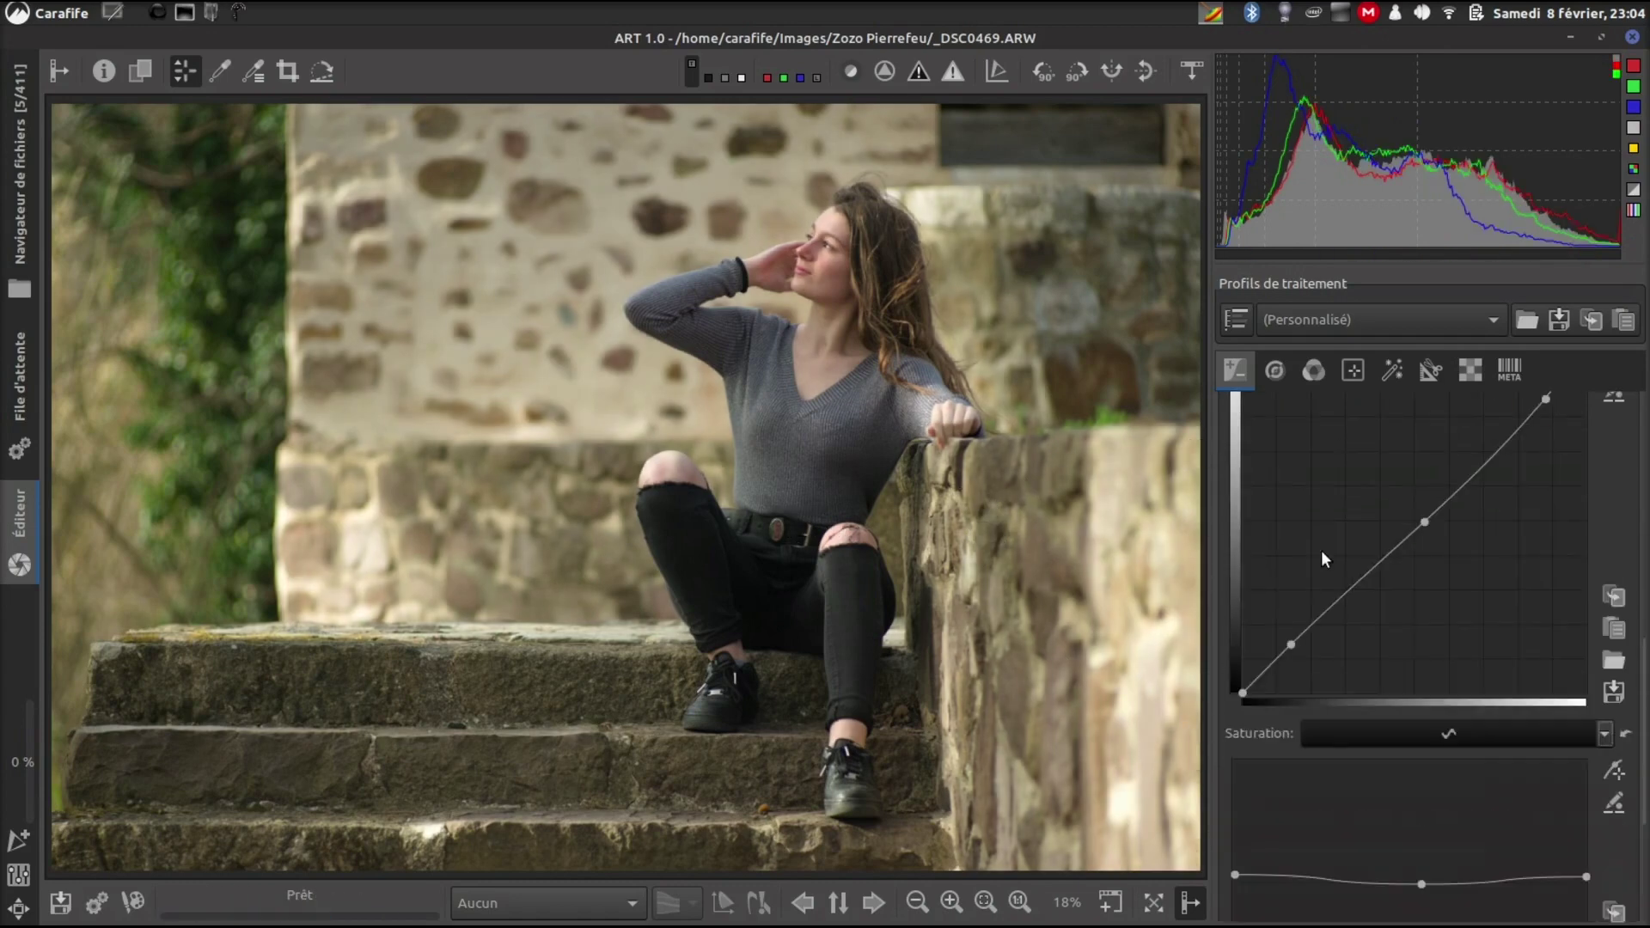
scroll(1322, 550, up, 3)
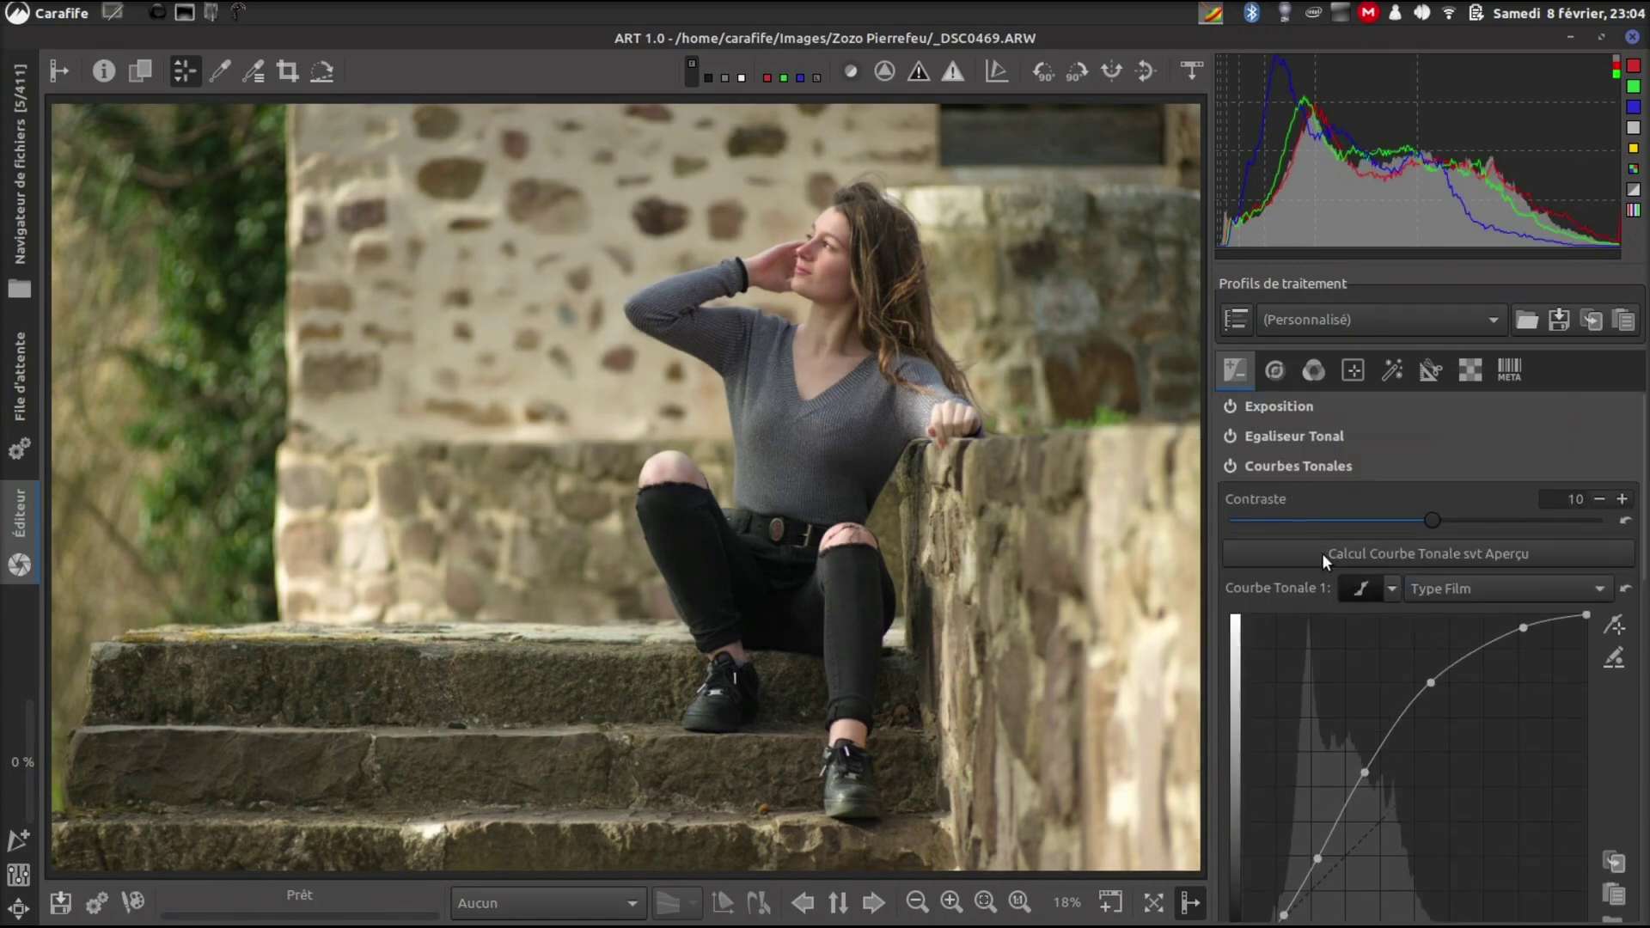
click(1291, 471)
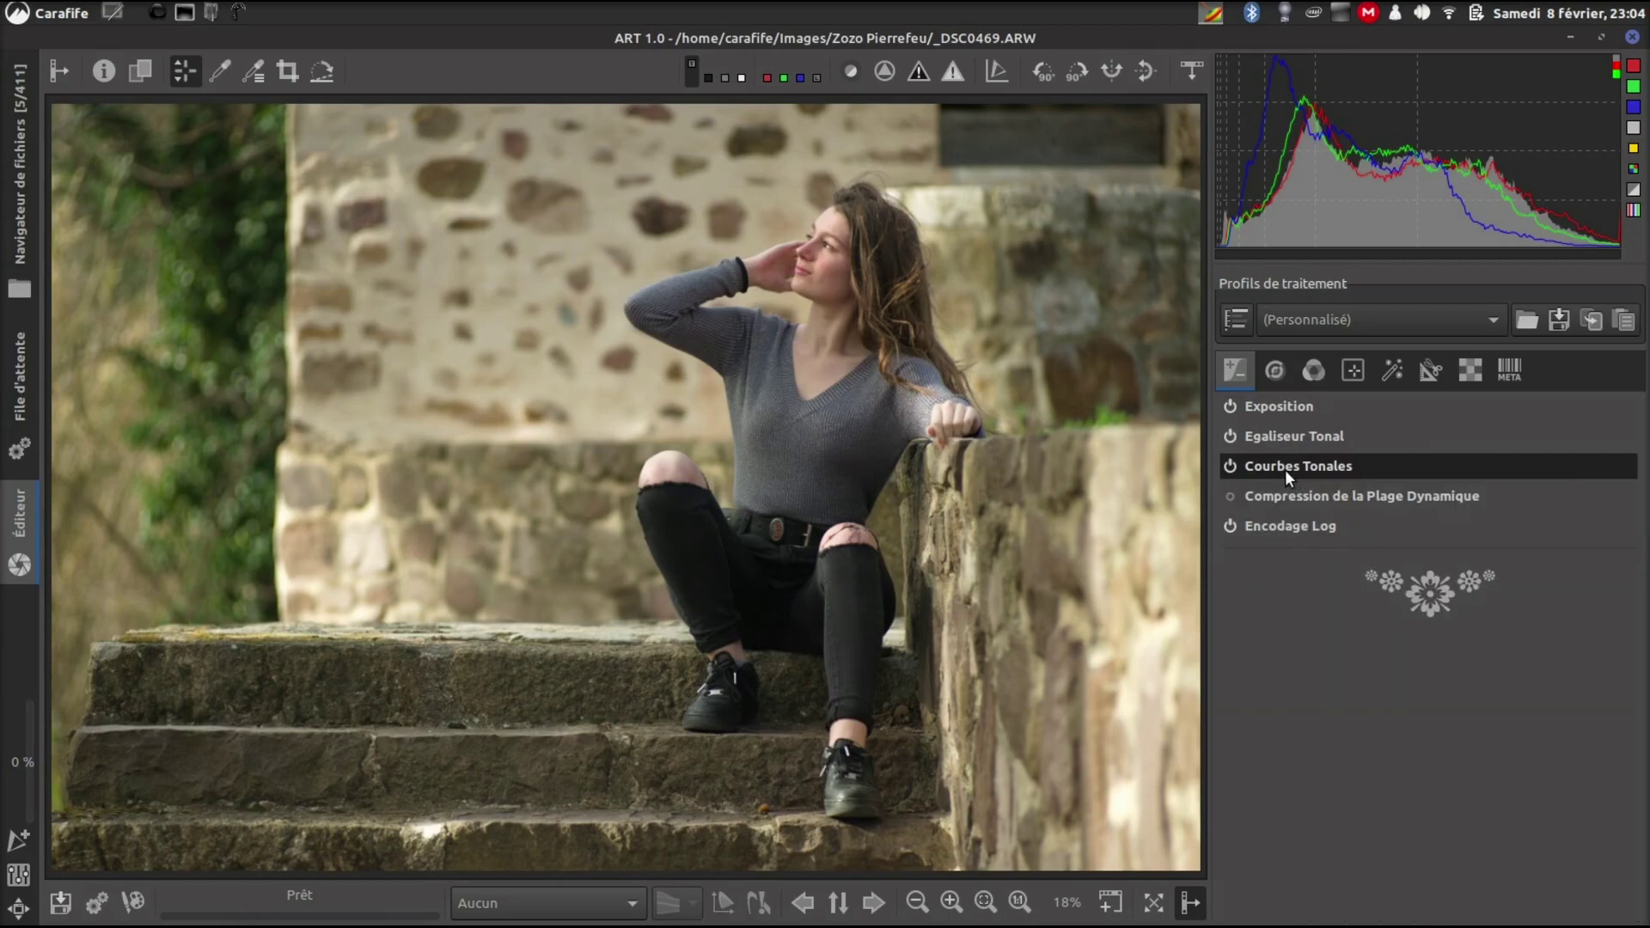
click(60, 69)
scroll(170, 504, up, 1)
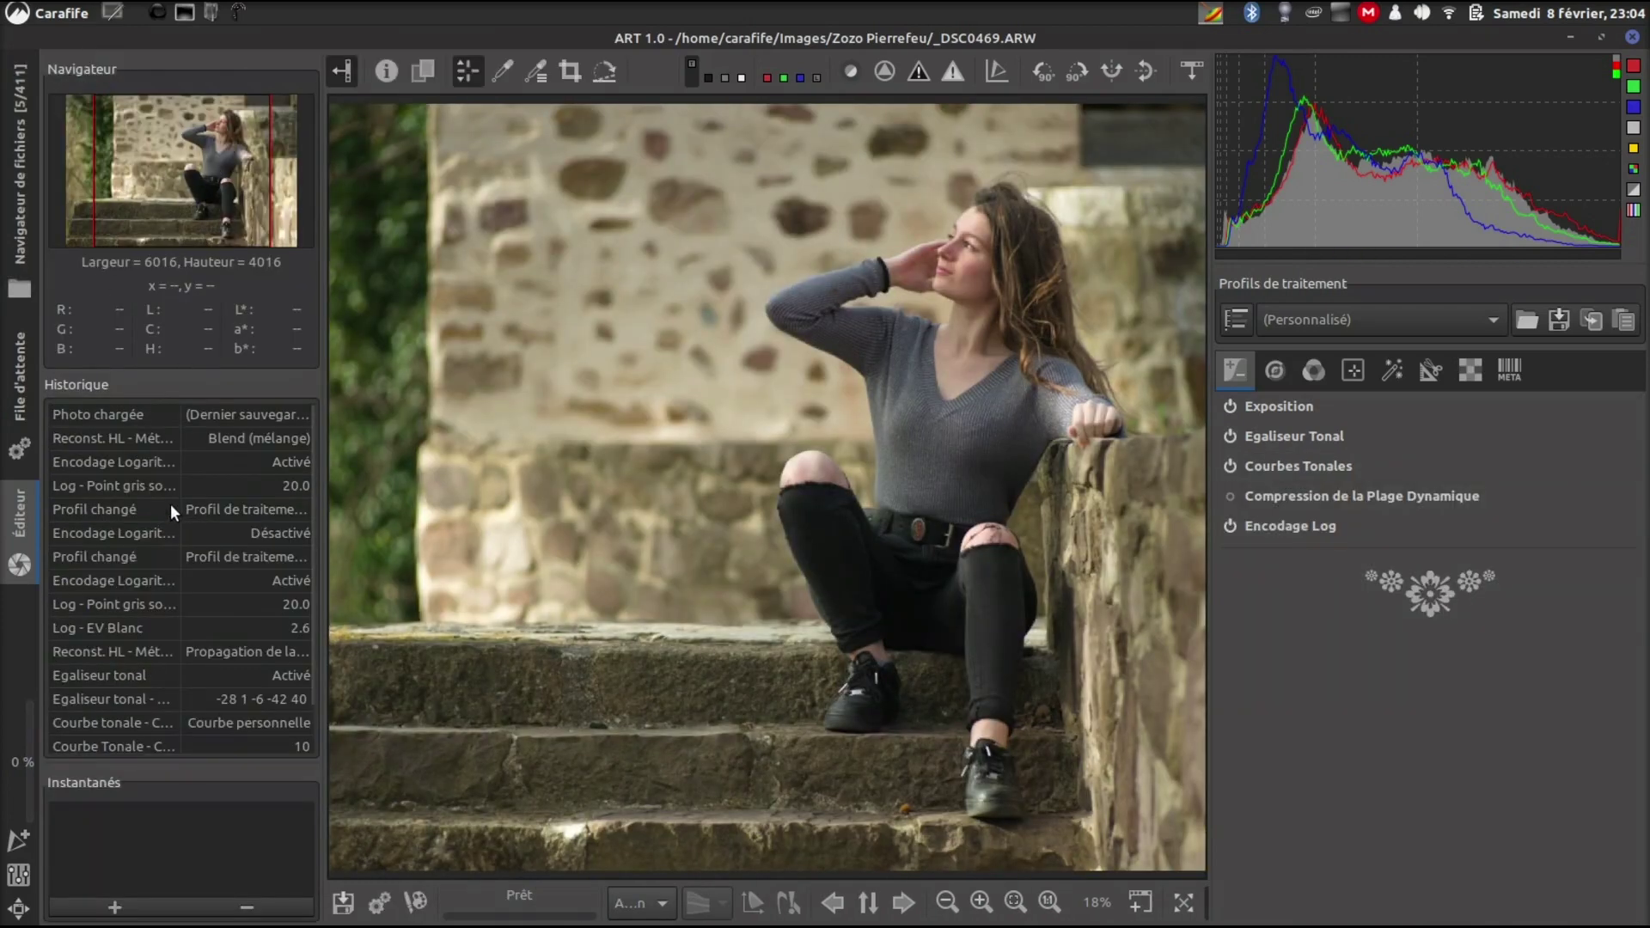
Step: Compare the originally loaded photo with the latest entry of the editing history, and hide the side panel with the navigator and history
click(129, 416)
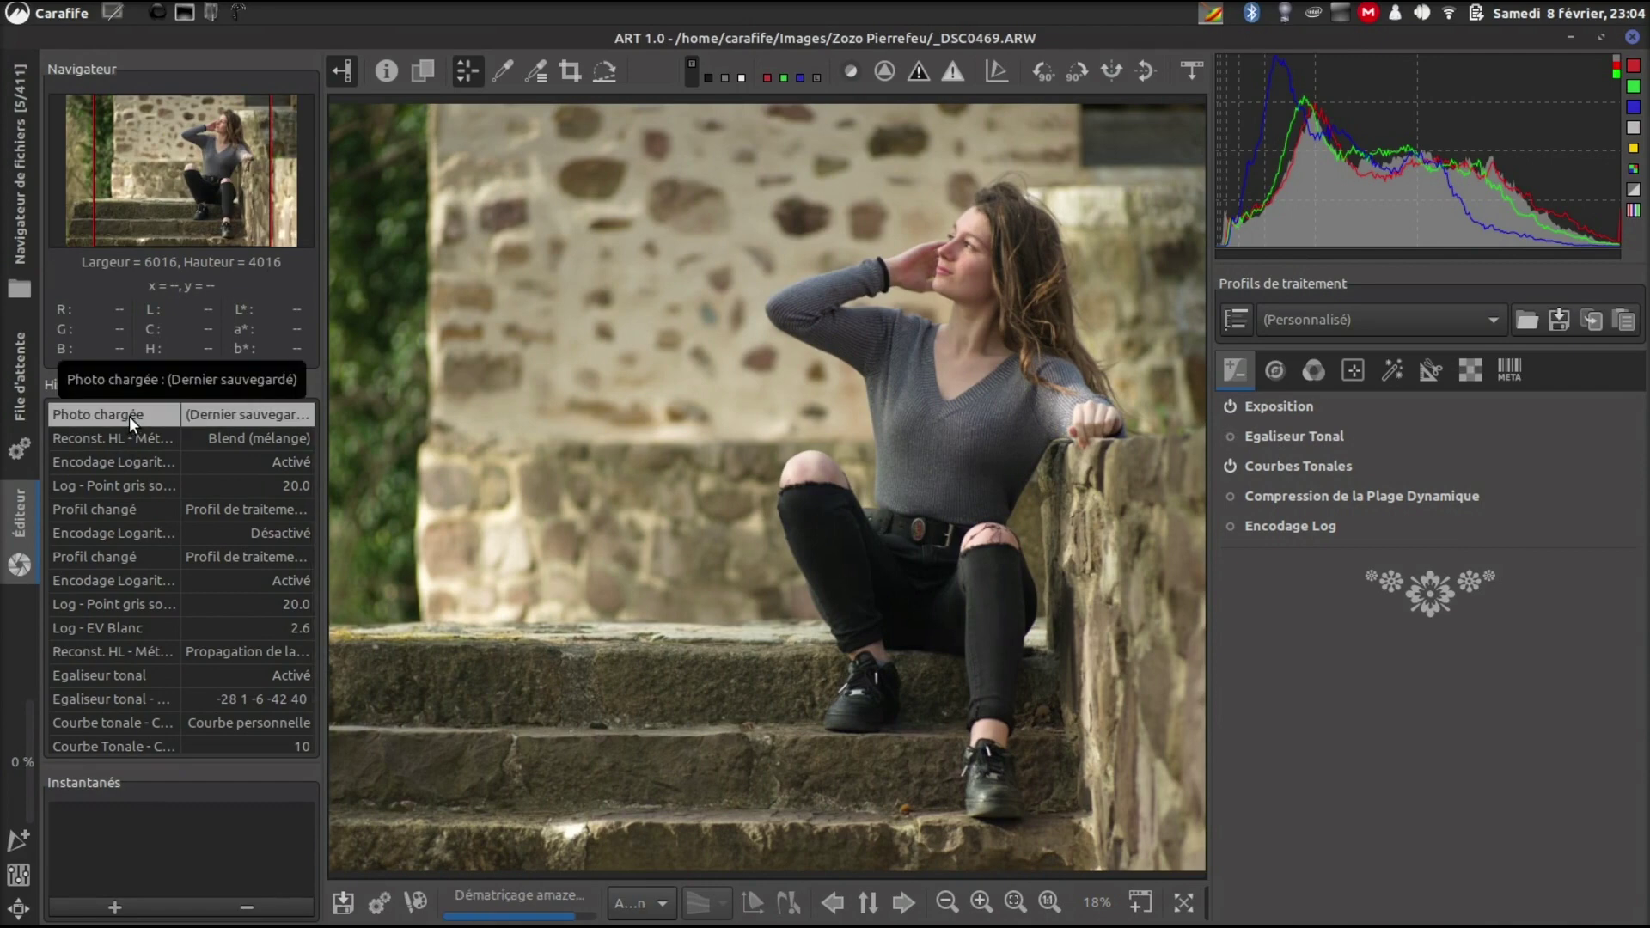
scroll(157, 668, down, 1)
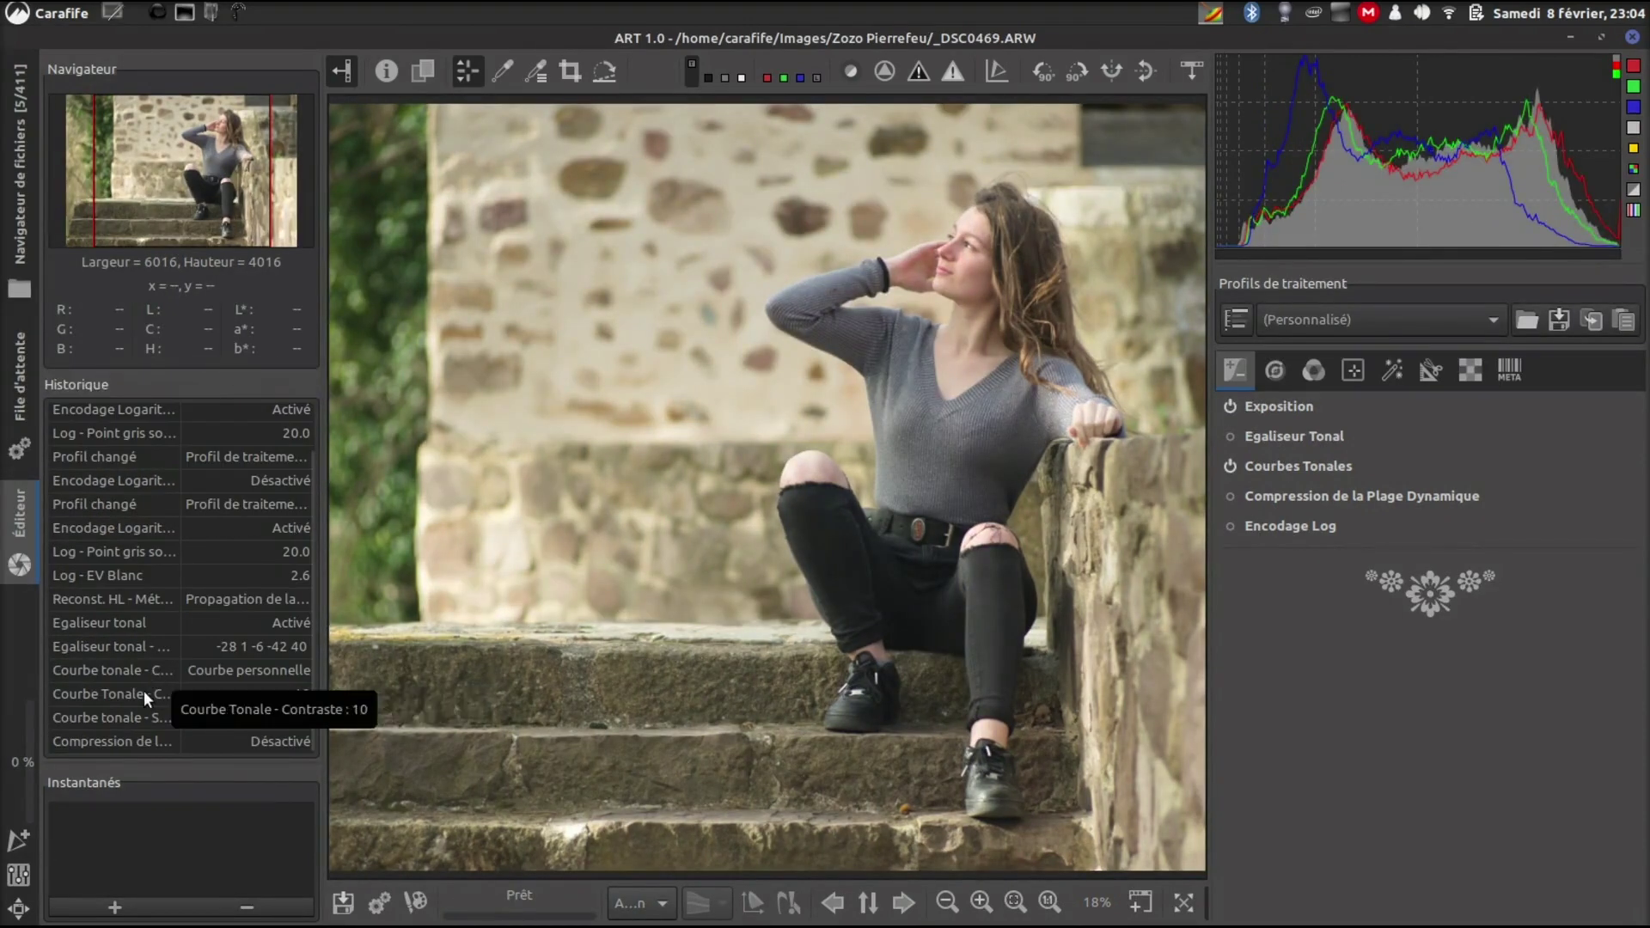
click(144, 737)
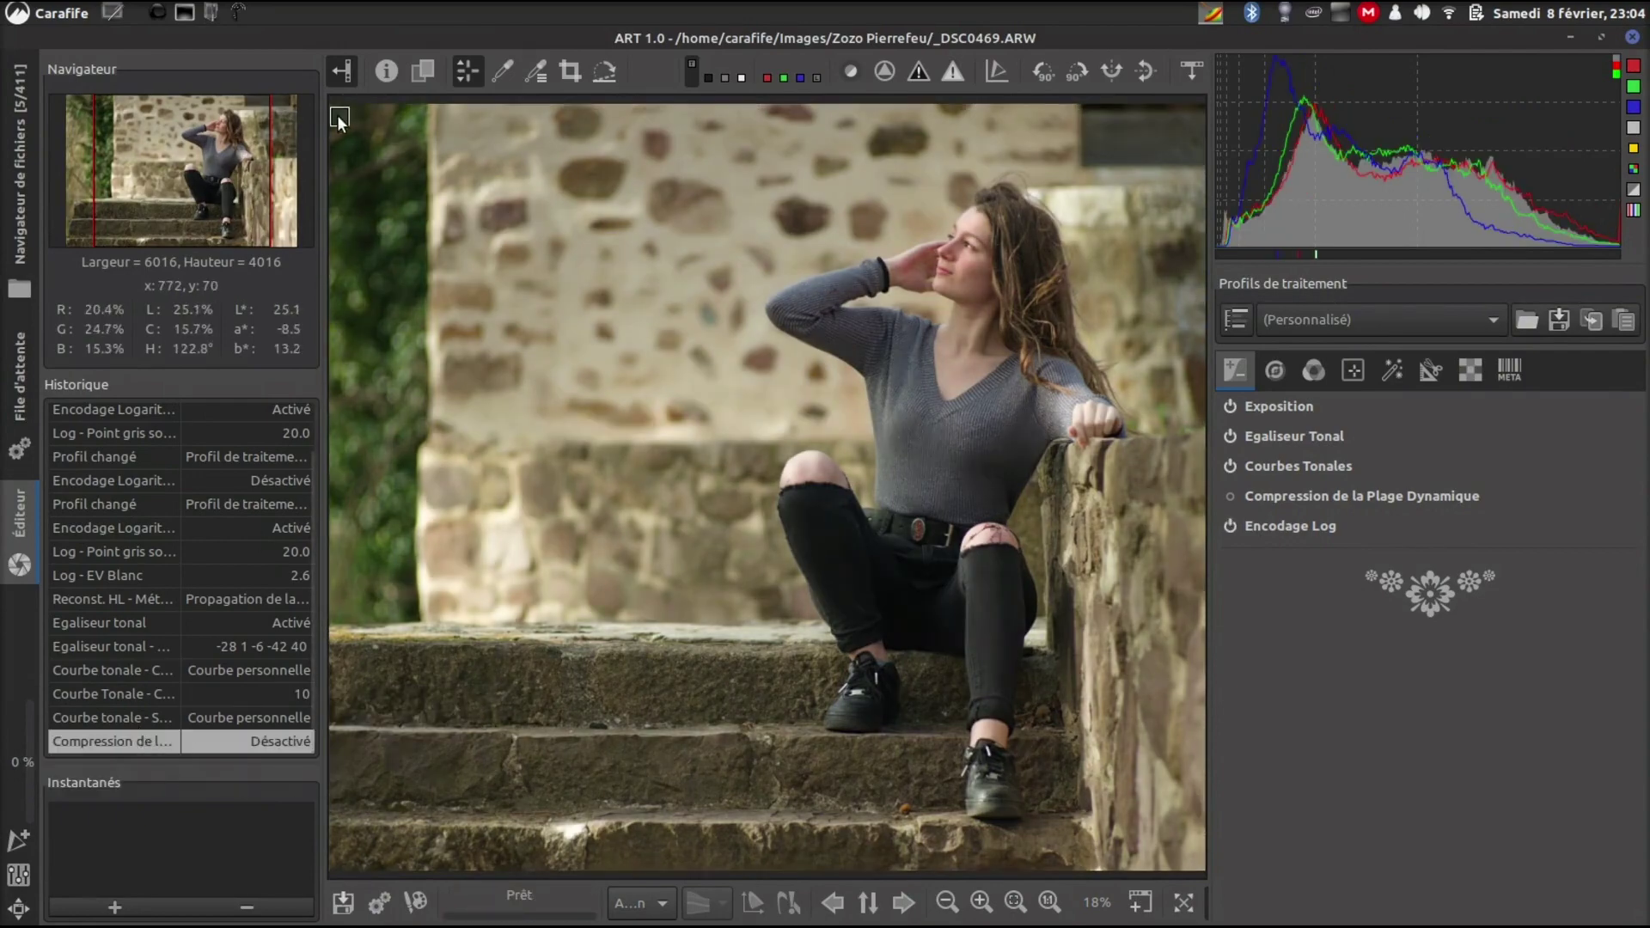
click(345, 68)
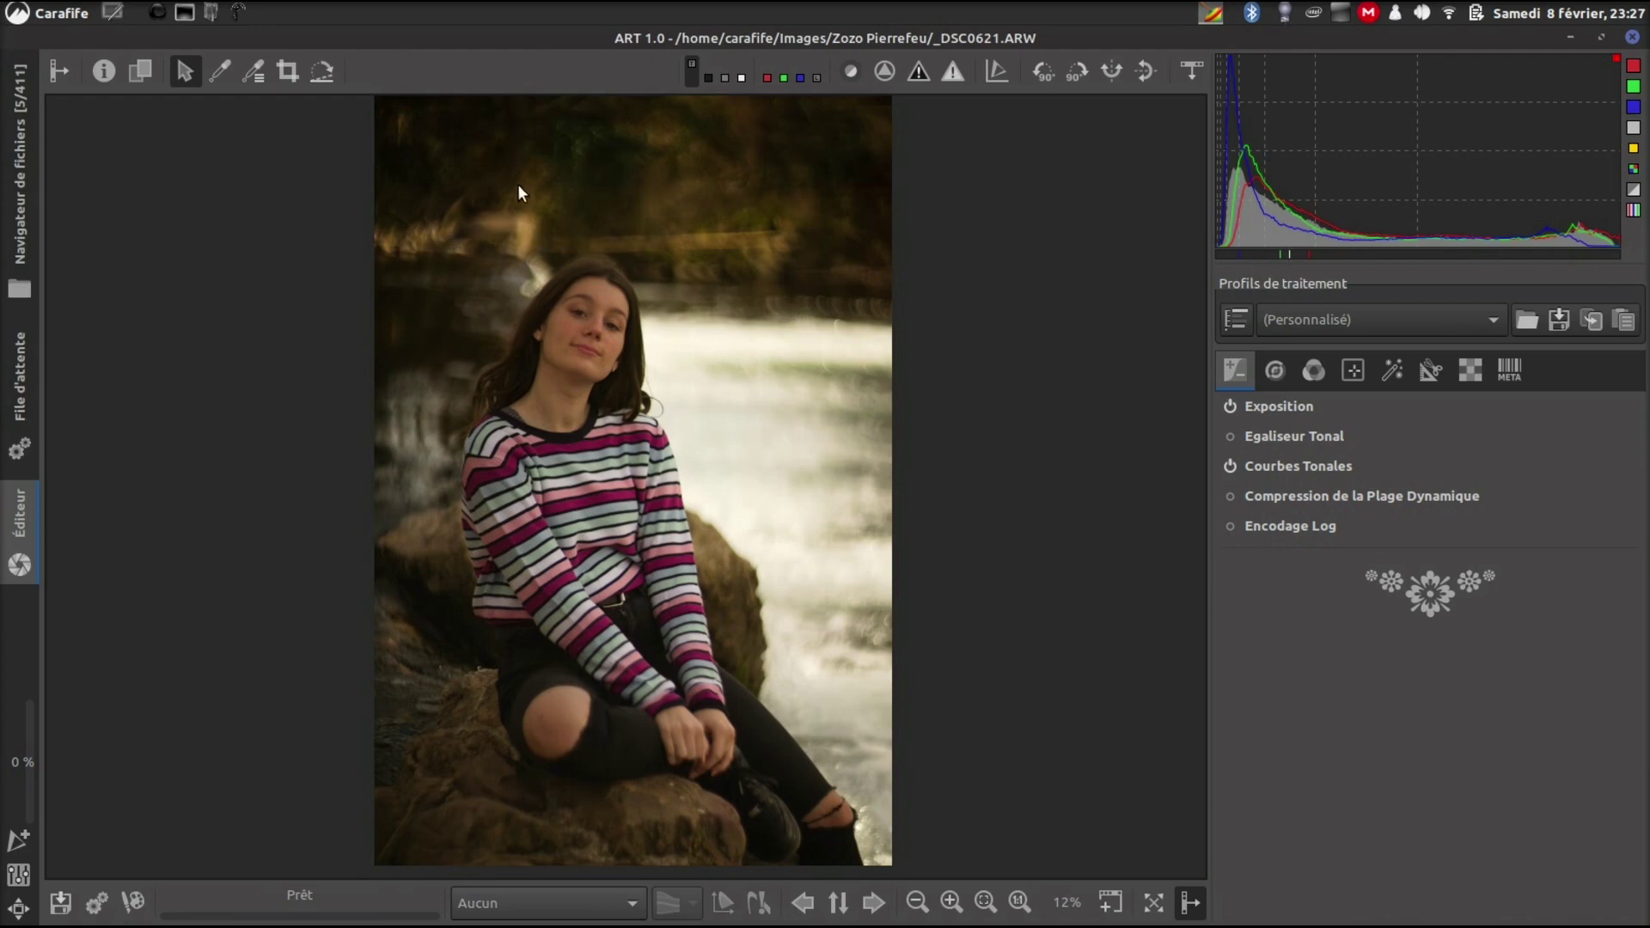
Step: Examine the dark background, face and bright water of the riverside portrait _DSC0621.ARW up close and as a whole
scroll(655, 187, up, 3)
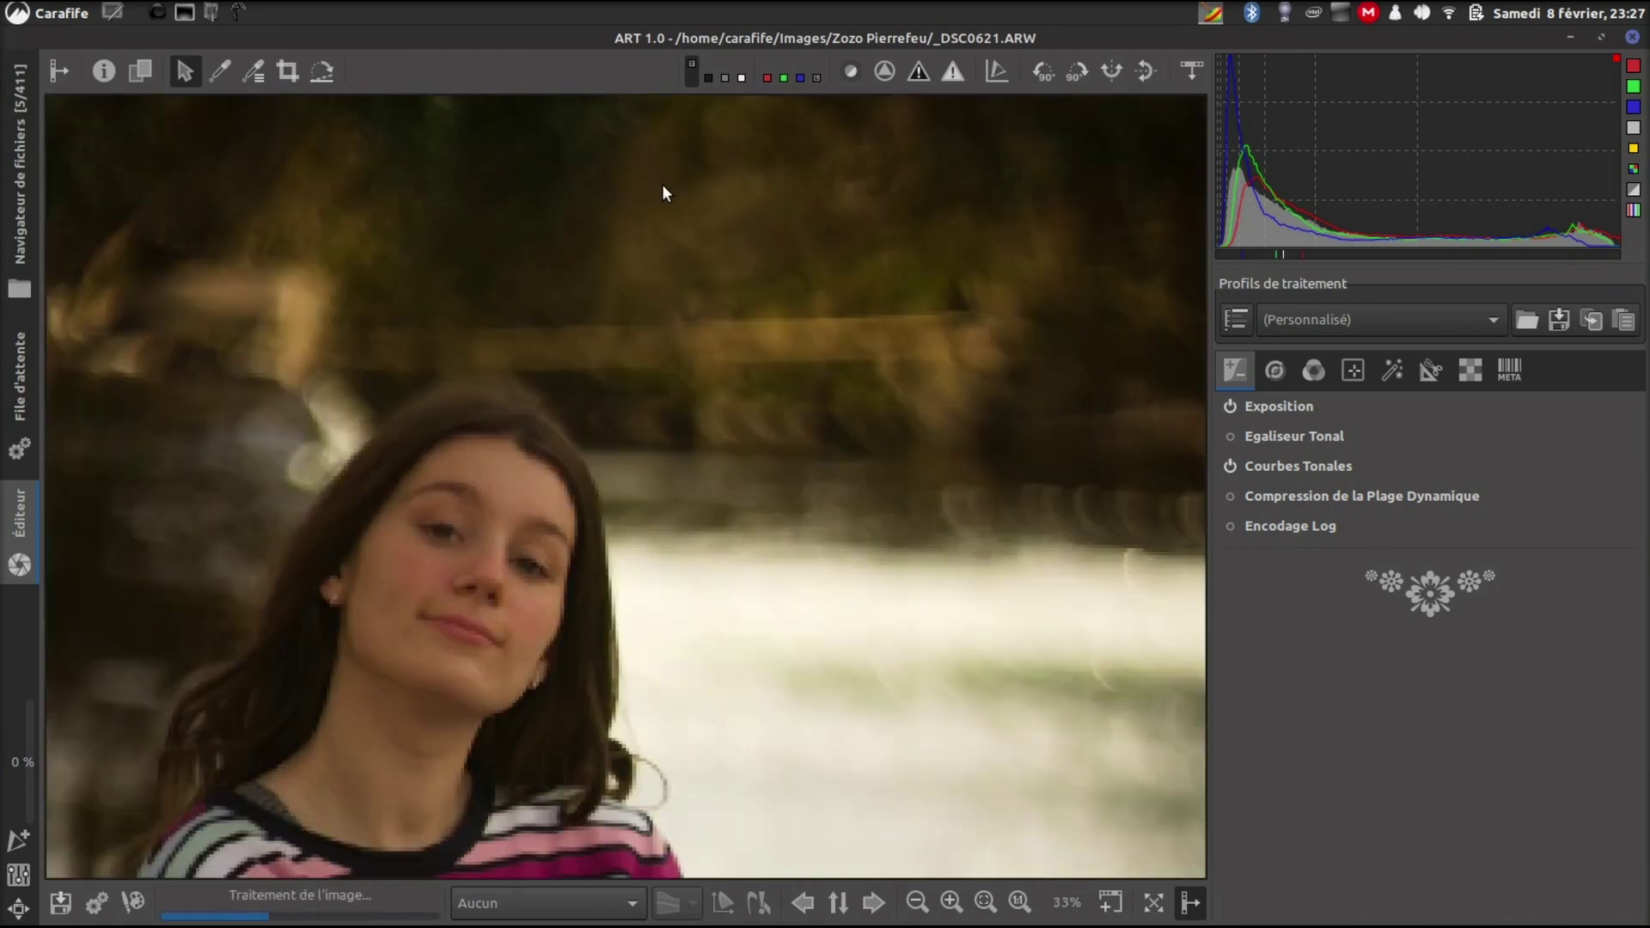
drag(685, 234, 685, 317)
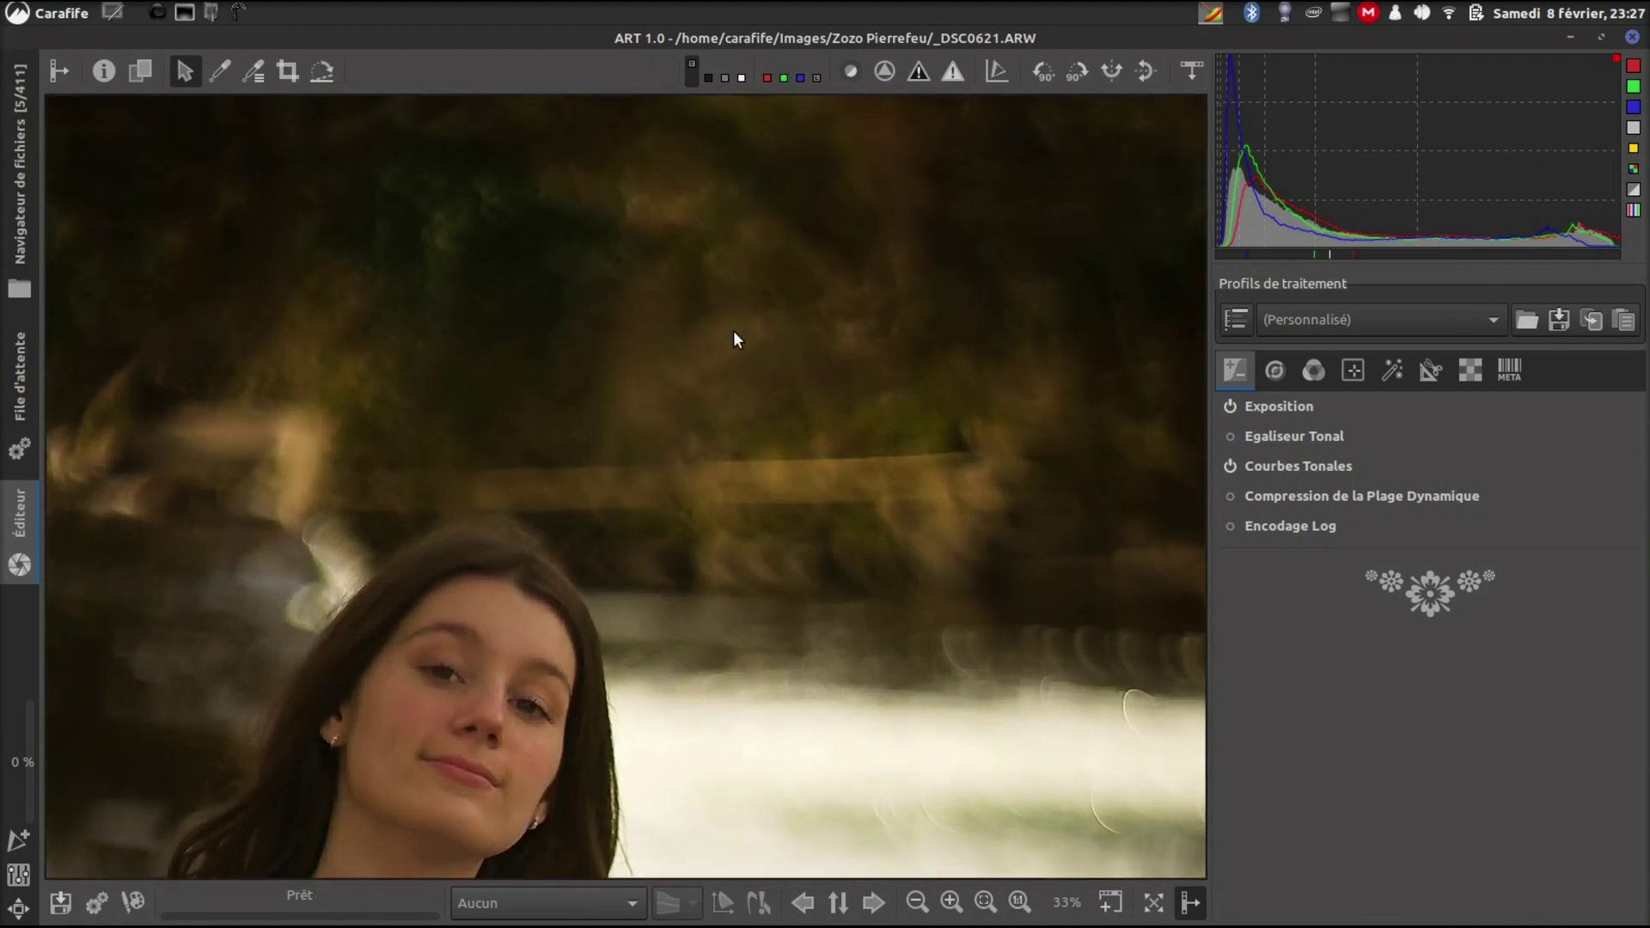
scroll(734, 340, down, 2)
drag(732, 338, 743, 191)
scroll(692, 309, down, 2)
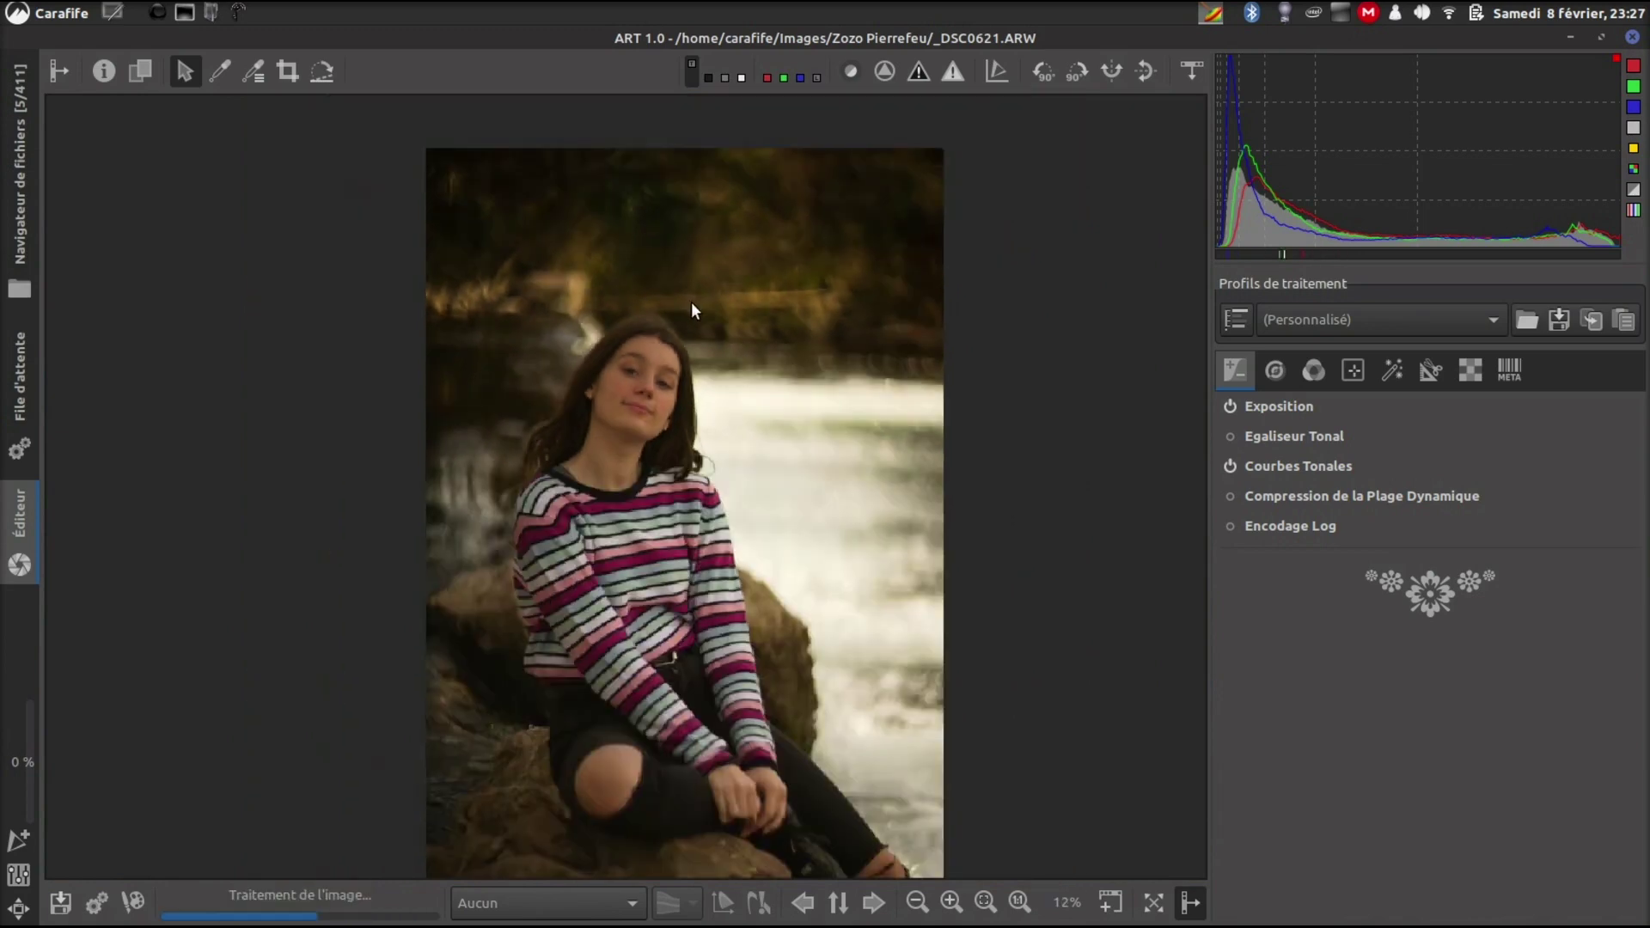
drag(718, 368, 685, 276)
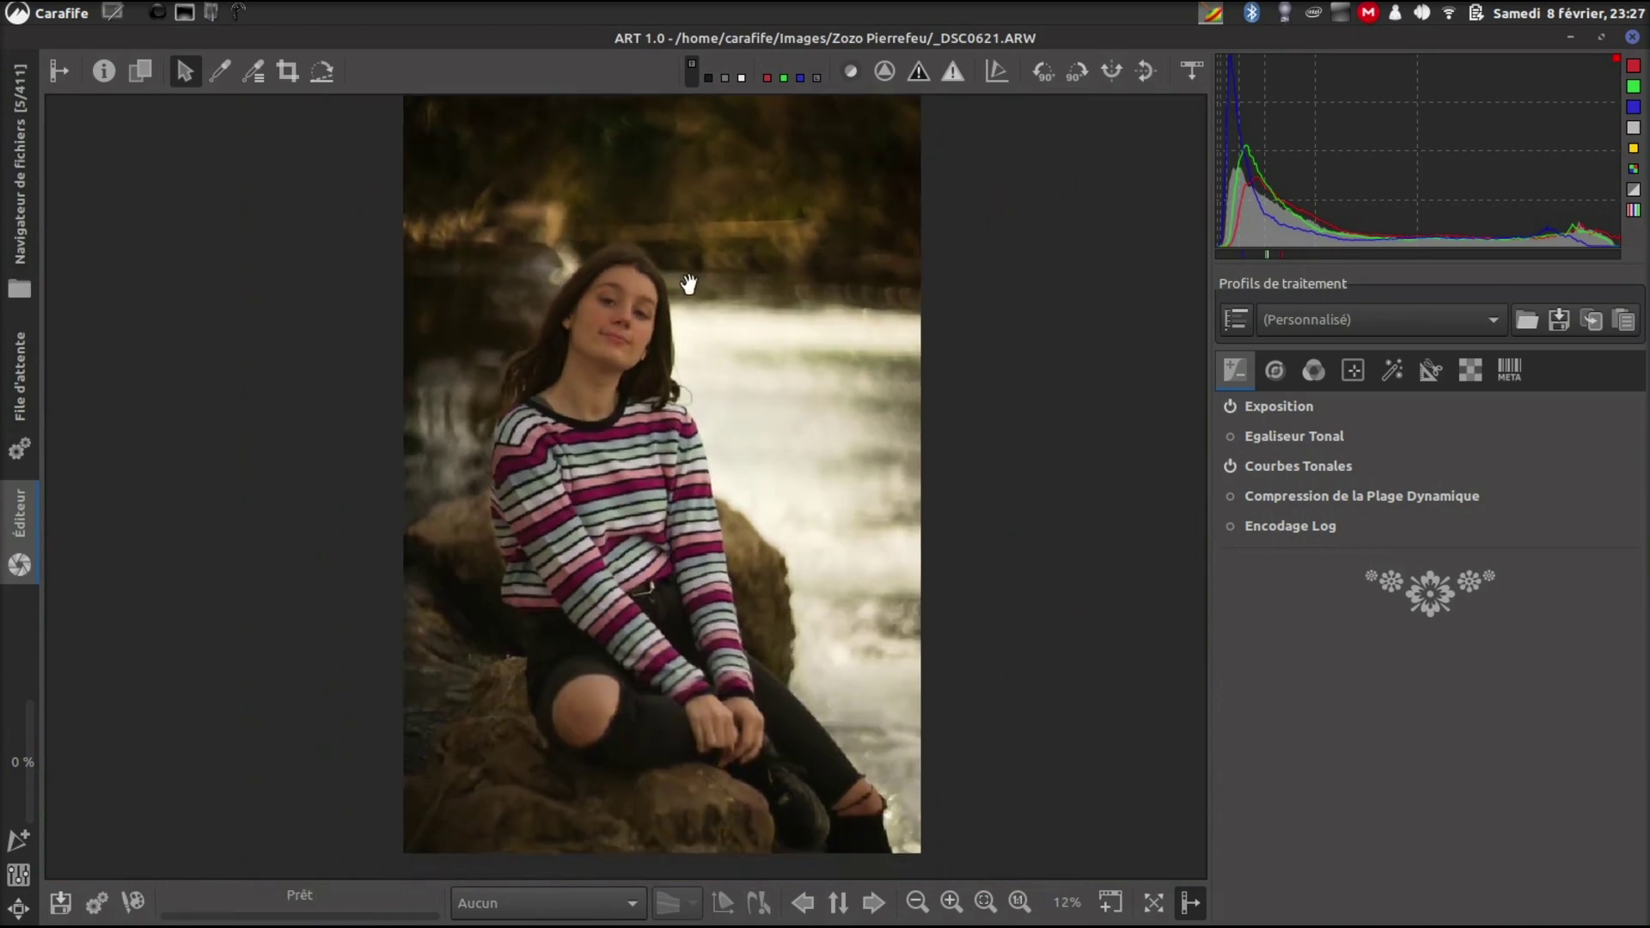
mouse_move(777, 344)
mouse_down()
mouse_move(796, 372)
mouse_move(789, 350)
mouse_up()
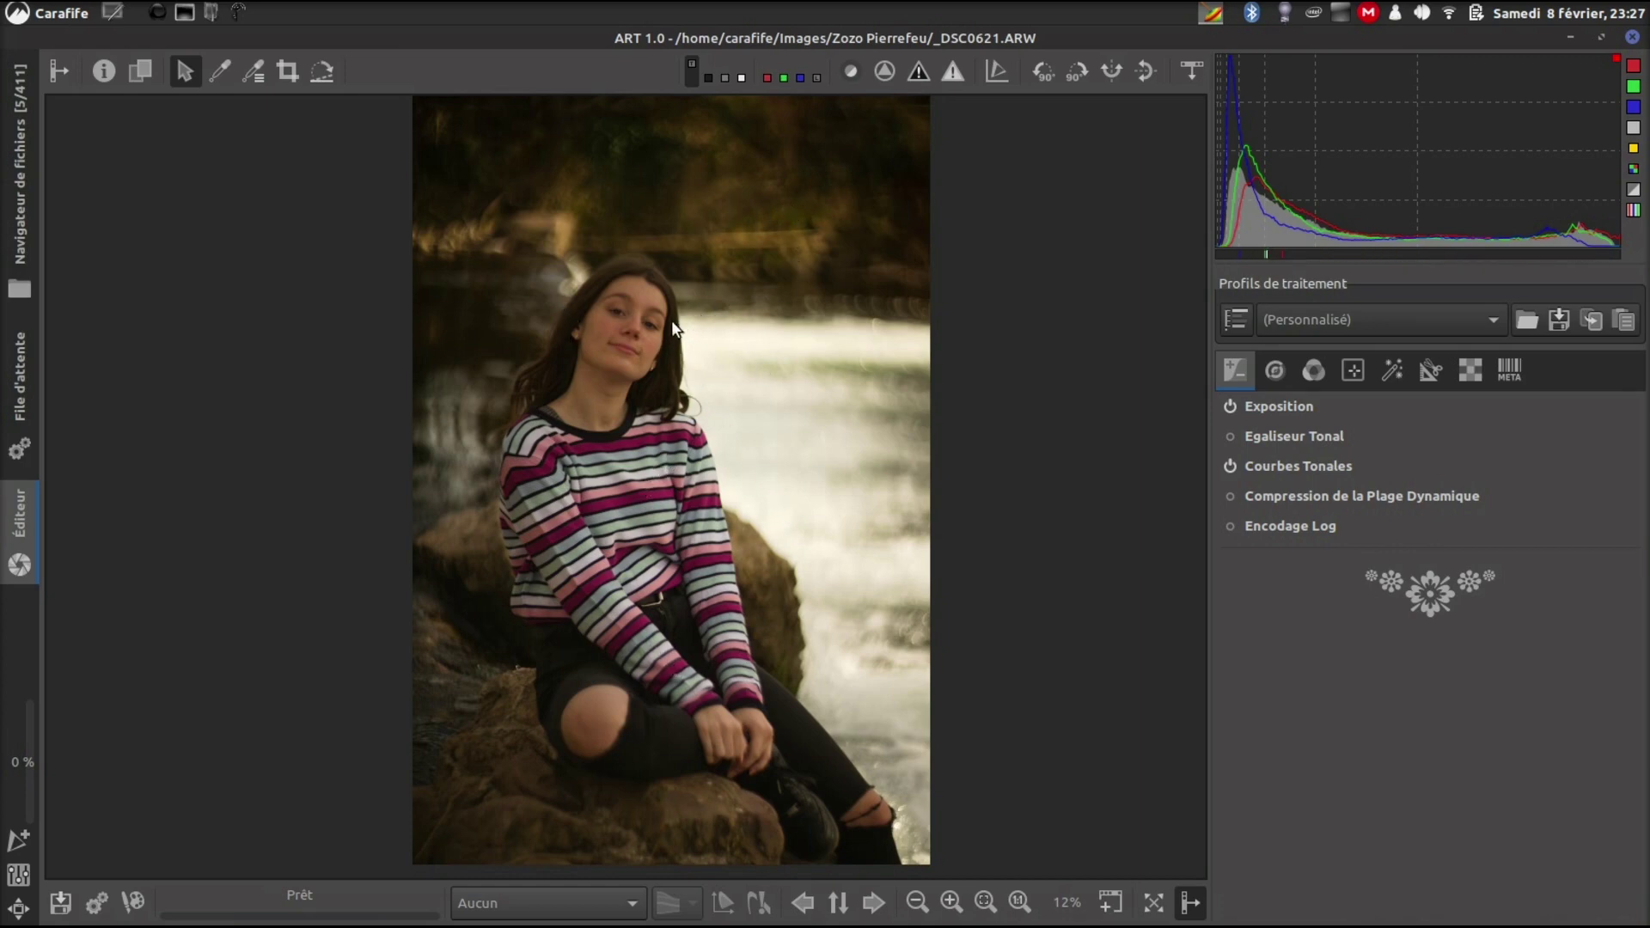
Step: Sample the white balance from the white of the woman's eye
scroll(627, 321, up, 4)
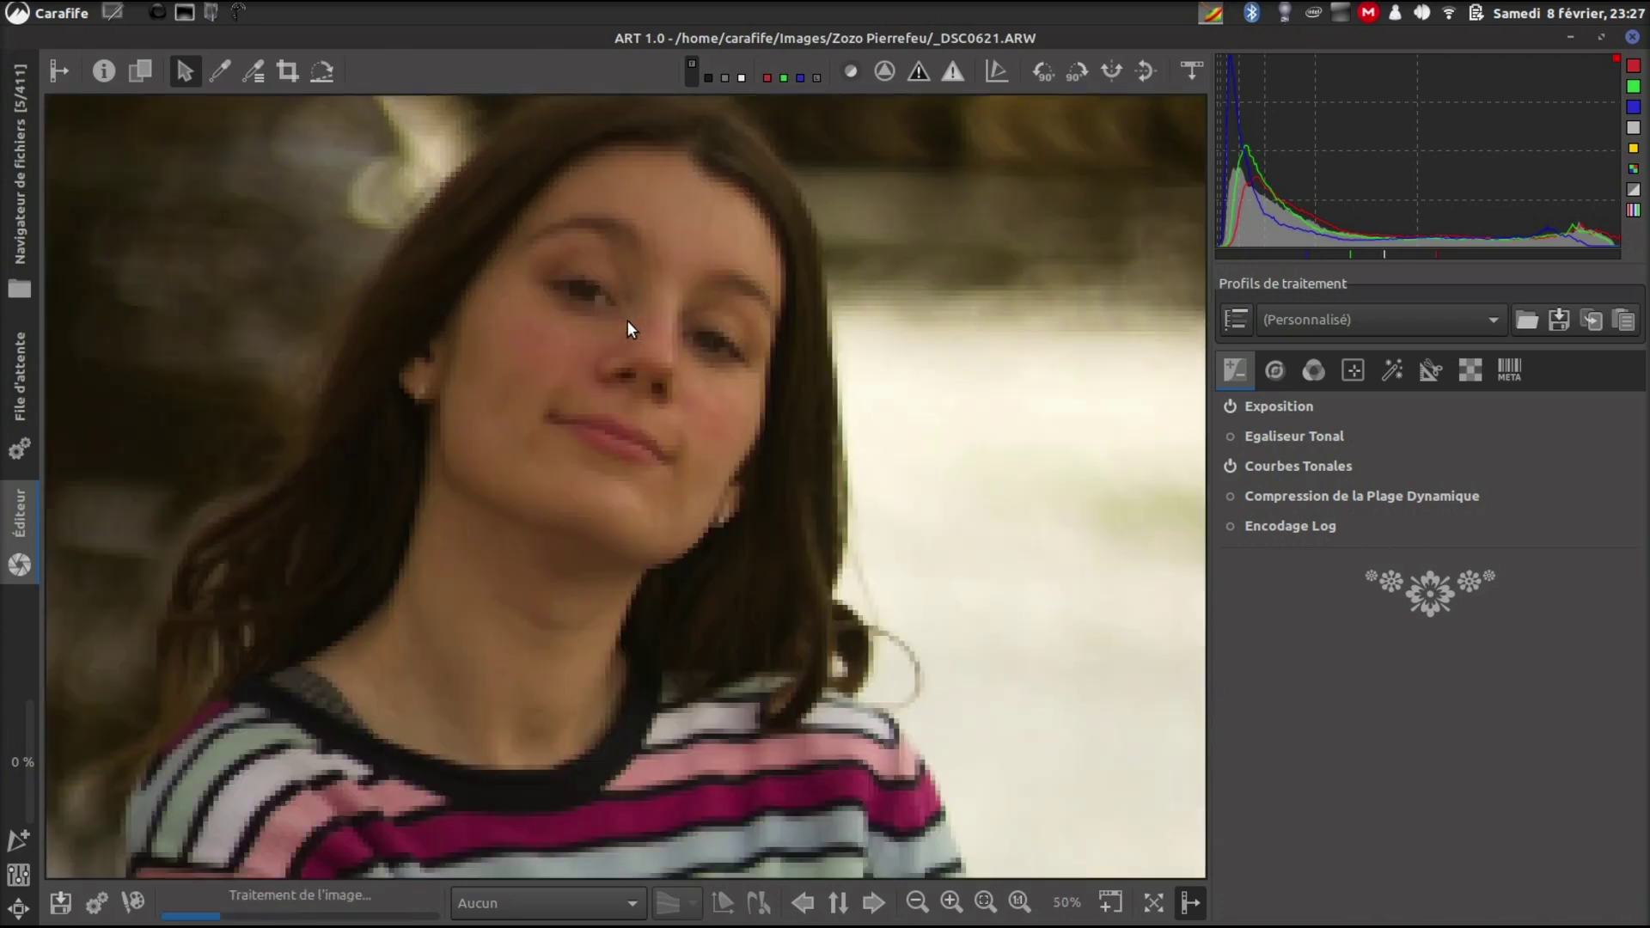
click(220, 69)
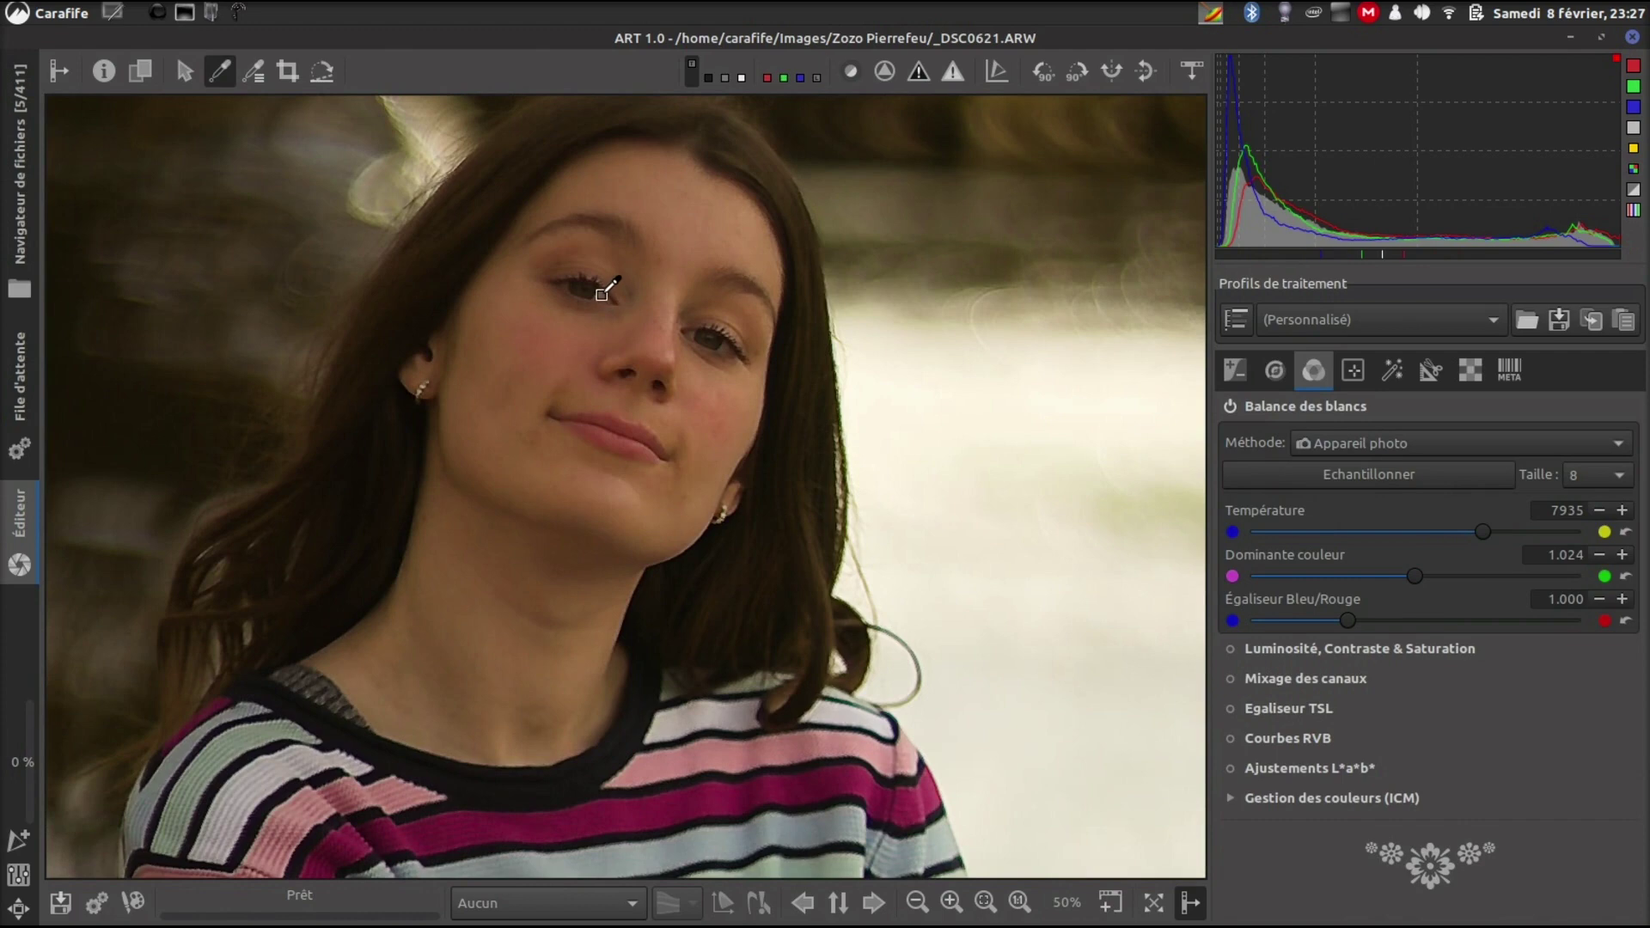
click(603, 296)
scroll(613, 303, down, 4)
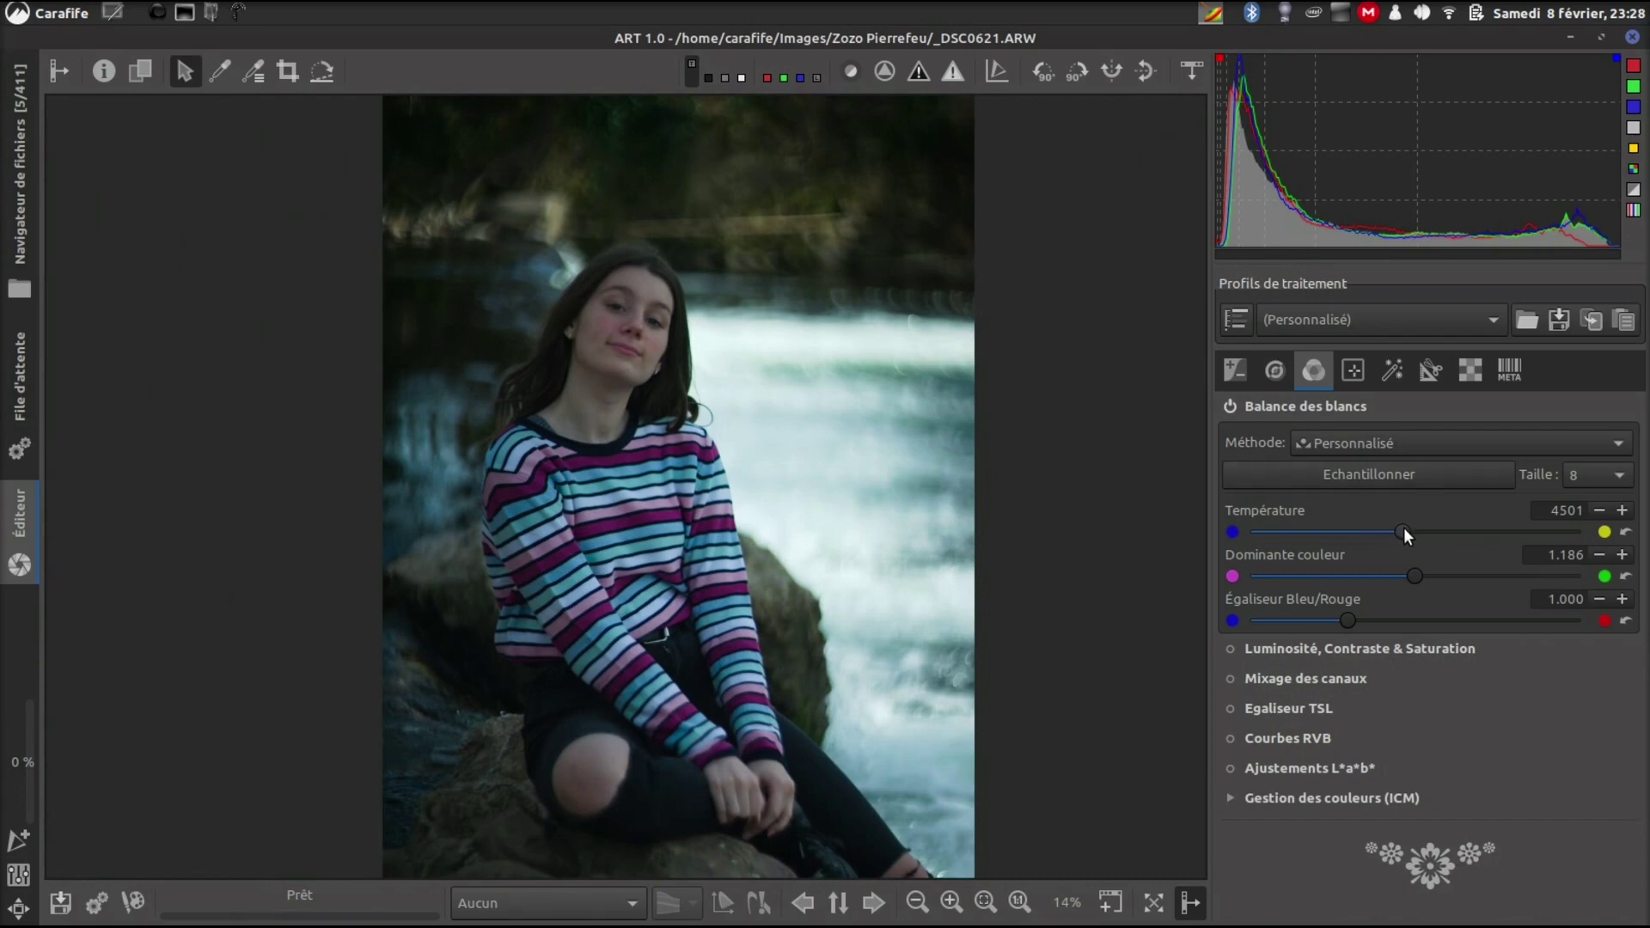
Step: Warm the white balance by raising Température to 4939
drag(1405, 528, 1410, 528)
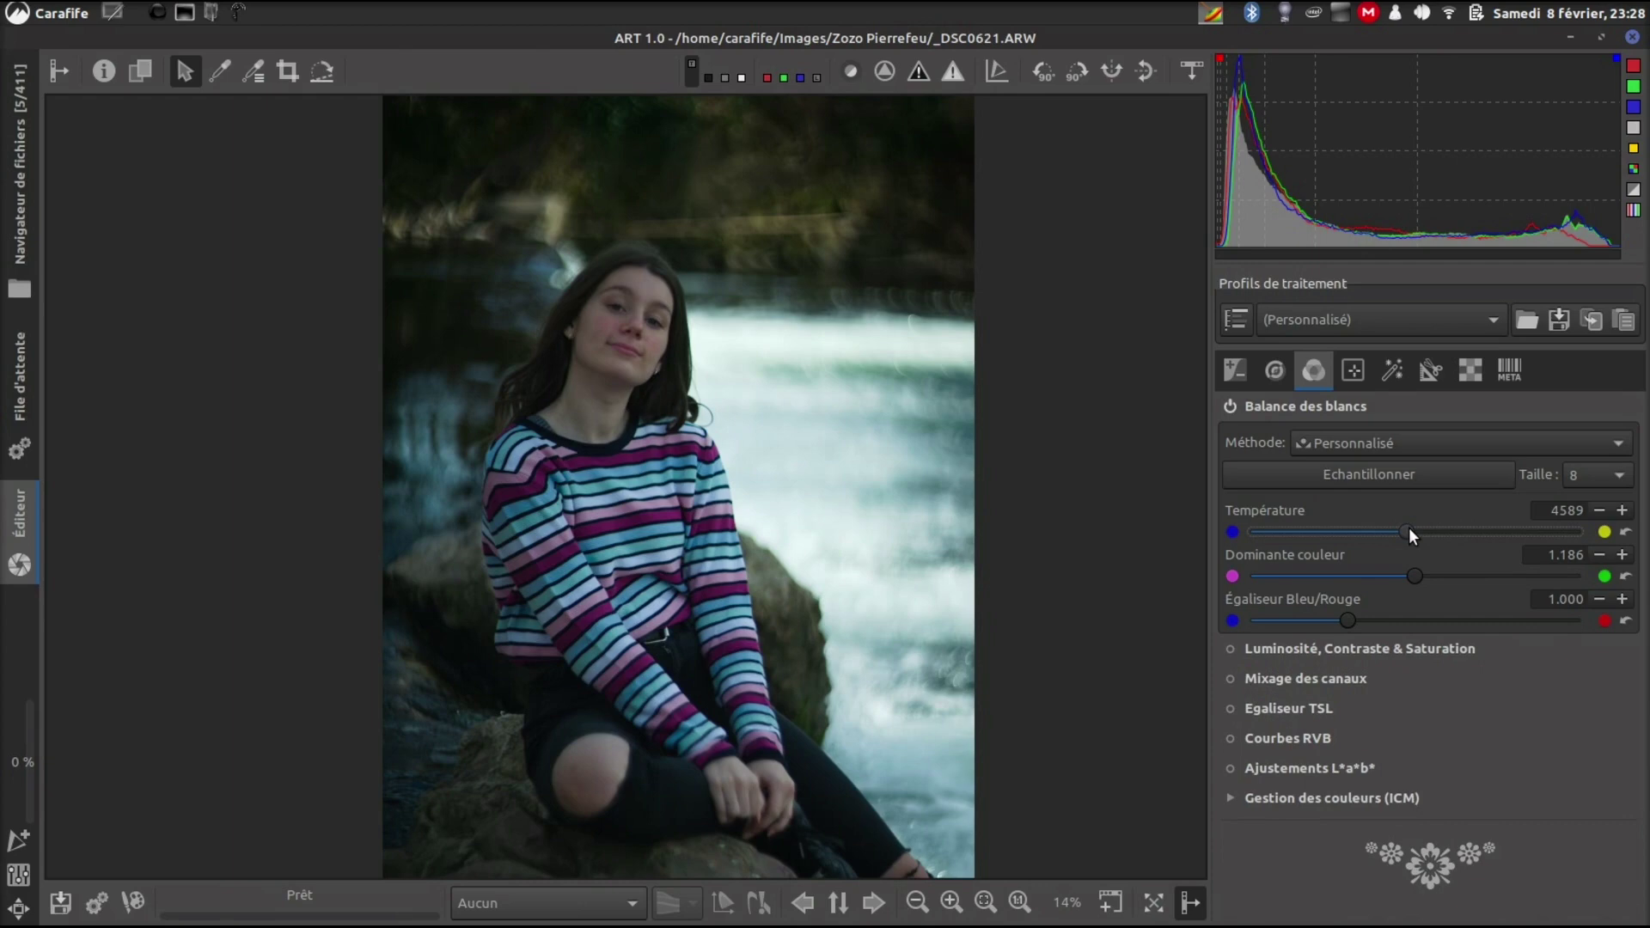
drag(1410, 528, 1438, 531)
scroll(1406, 530, up, 2)
scroll(1406, 530, up, 1)
scroll(1407, 530, up, 4)
scroll(1406, 529, up, 3)
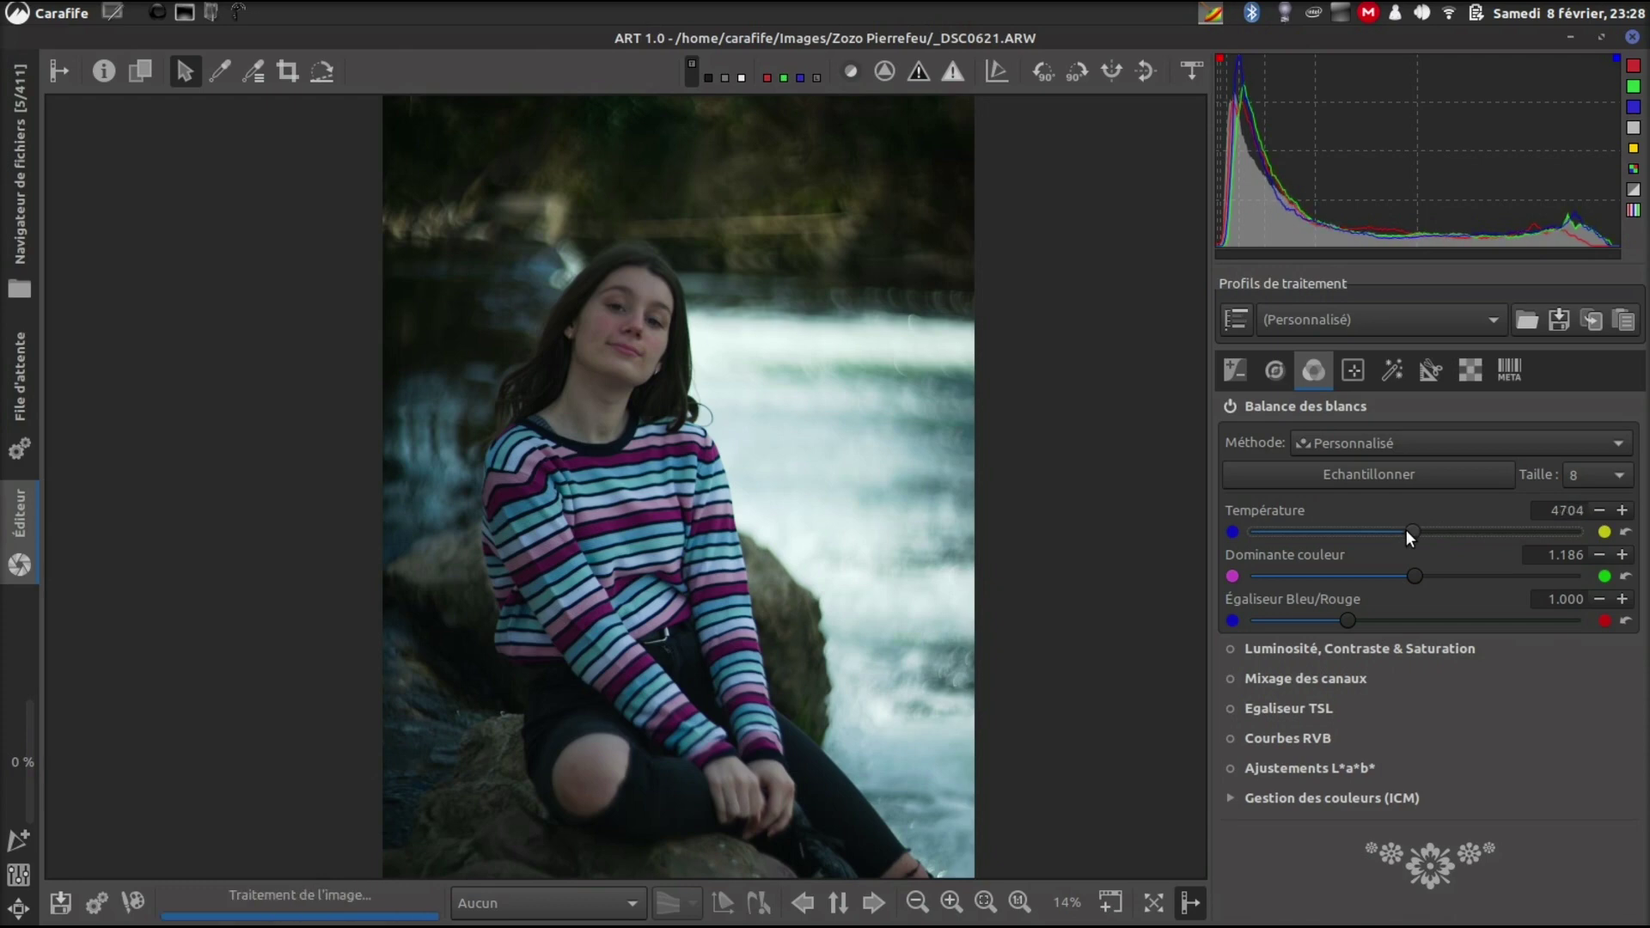
scroll(1406, 530, up, 2)
scroll(1406, 529, up, 3)
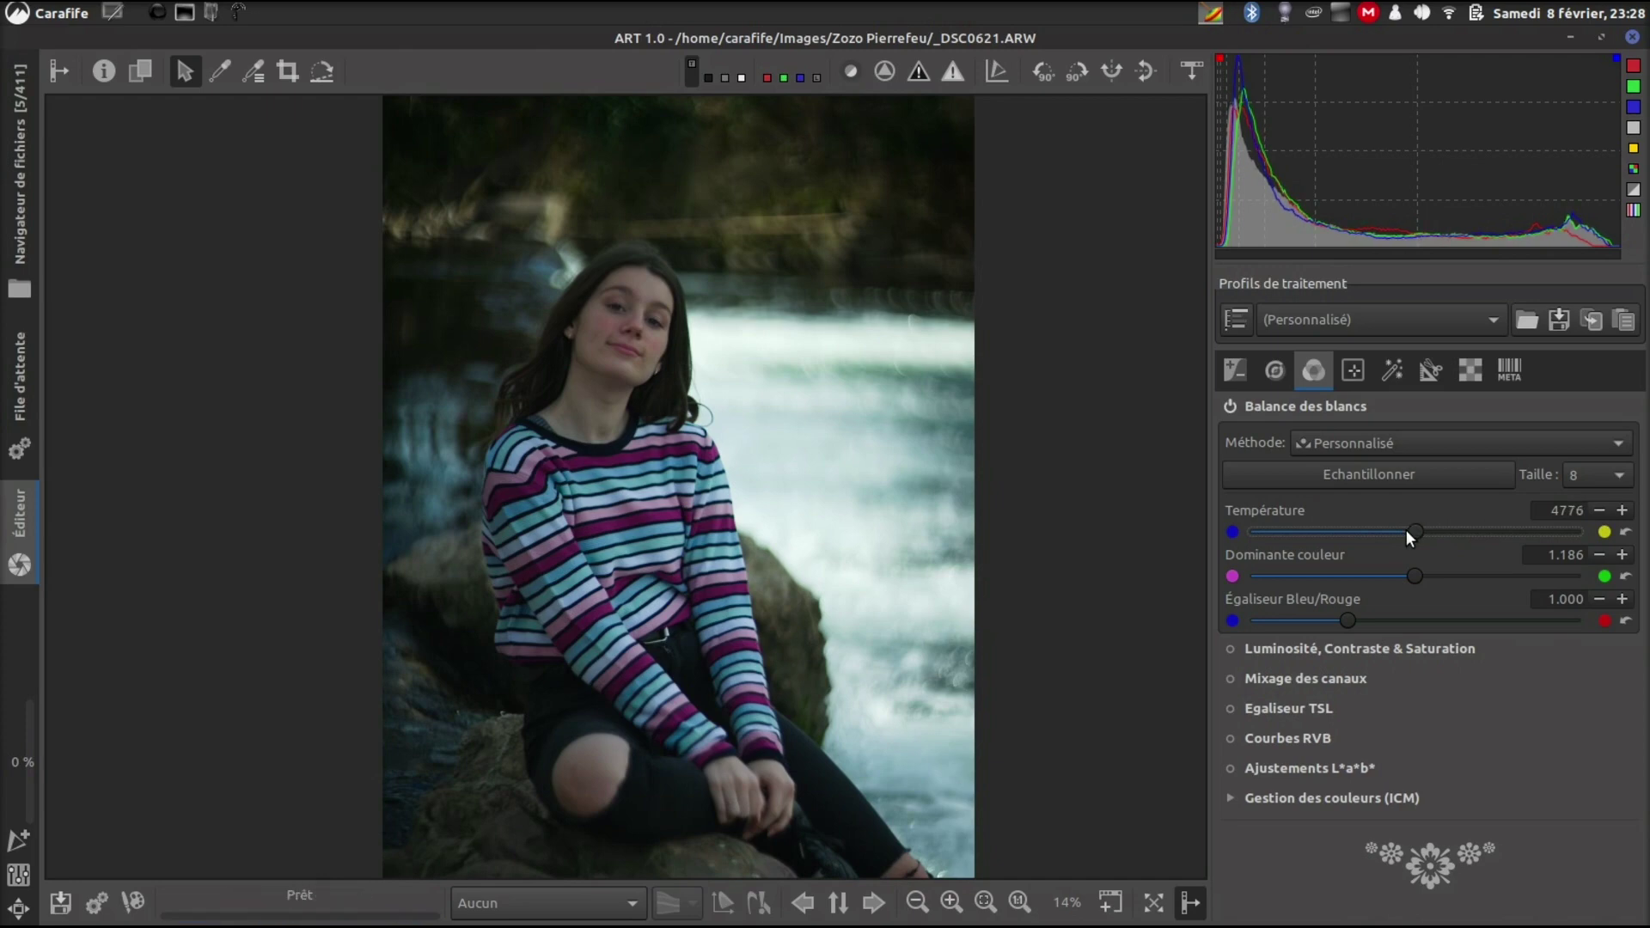
scroll(1406, 529, up, 3)
scroll(1406, 529, up, 4)
scroll(1406, 529, up, 2)
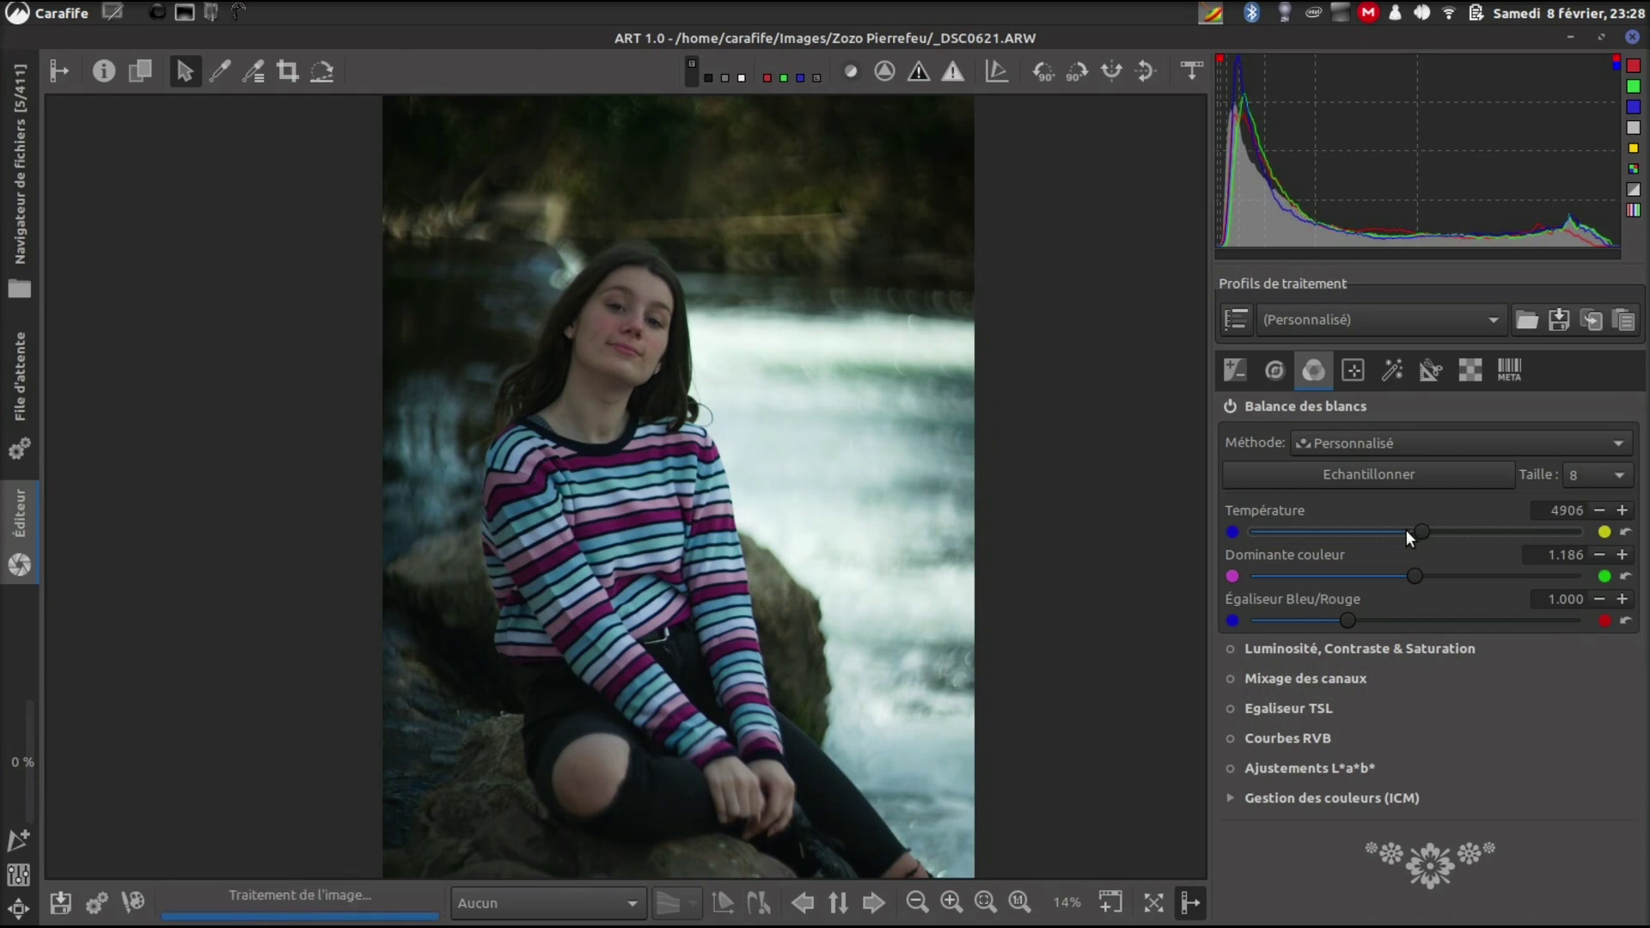
scroll(1407, 530, up, 2)
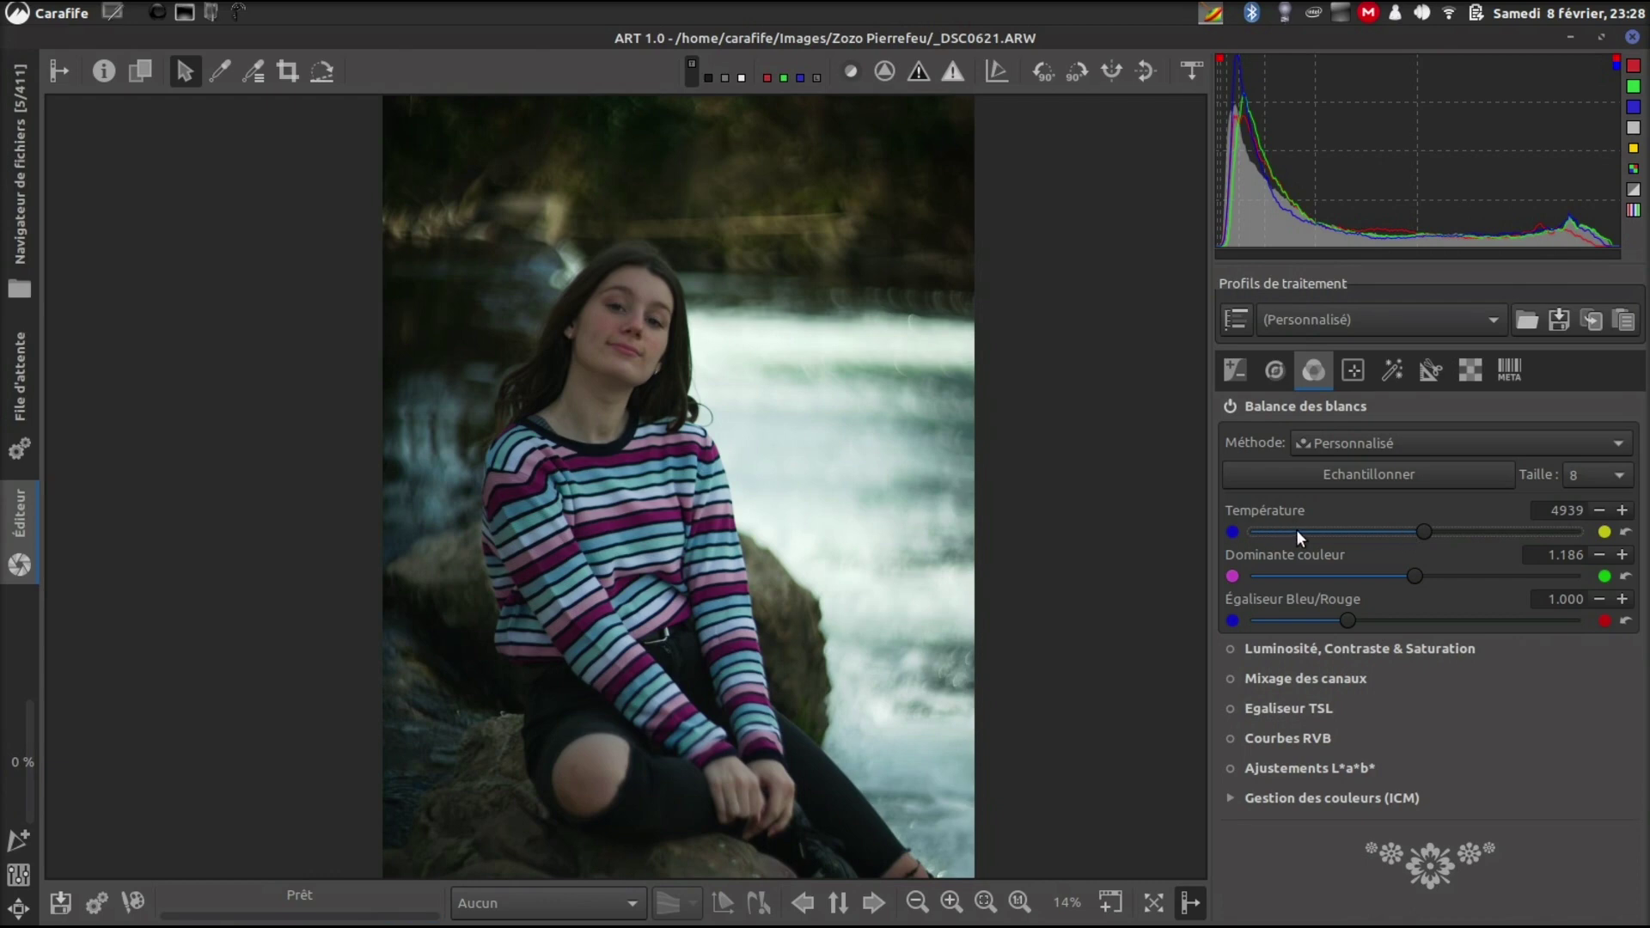
Step: Collapse Balance des blancs and enable Encodage Log on the photo
click(1248, 405)
click(1236, 379)
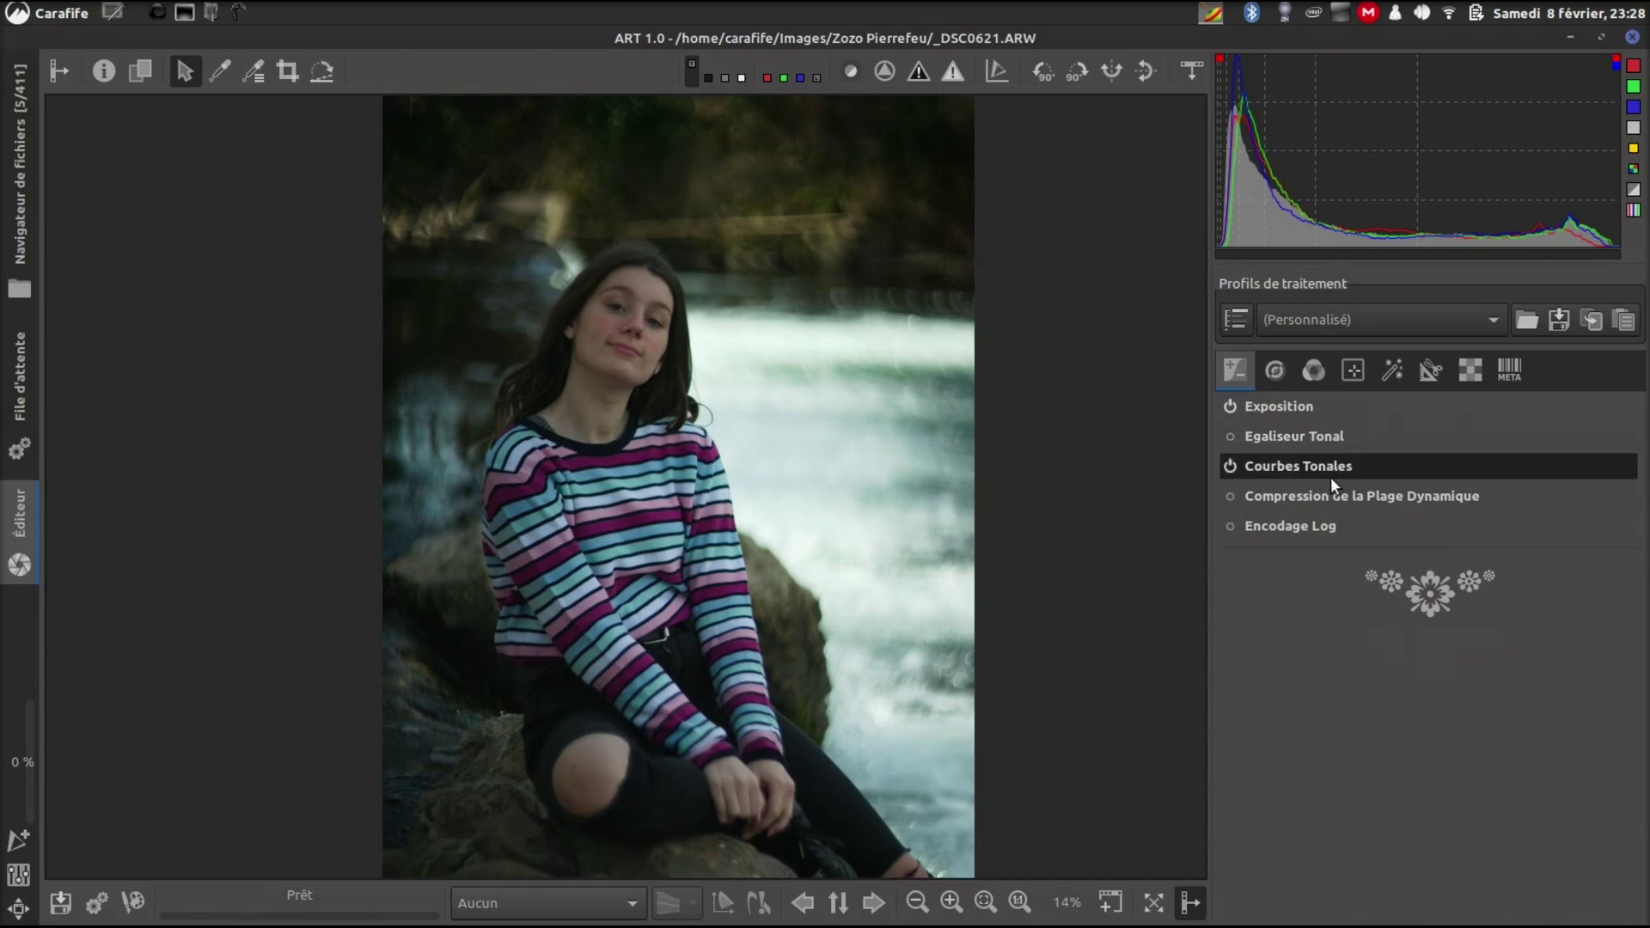
click(1276, 524)
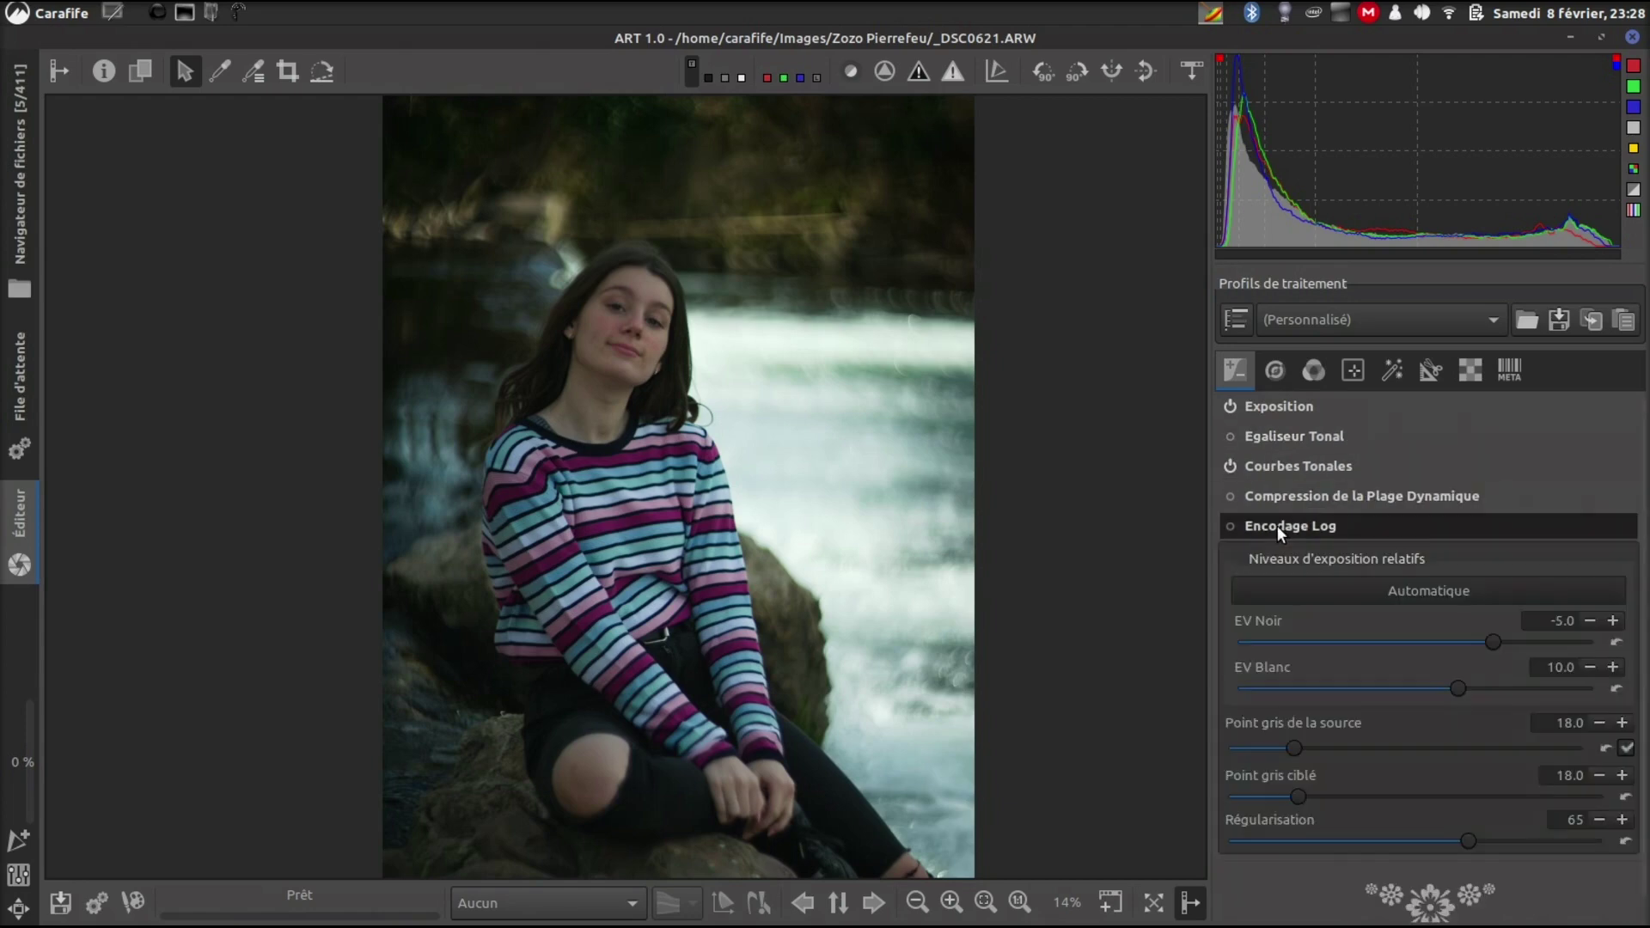
click(1228, 523)
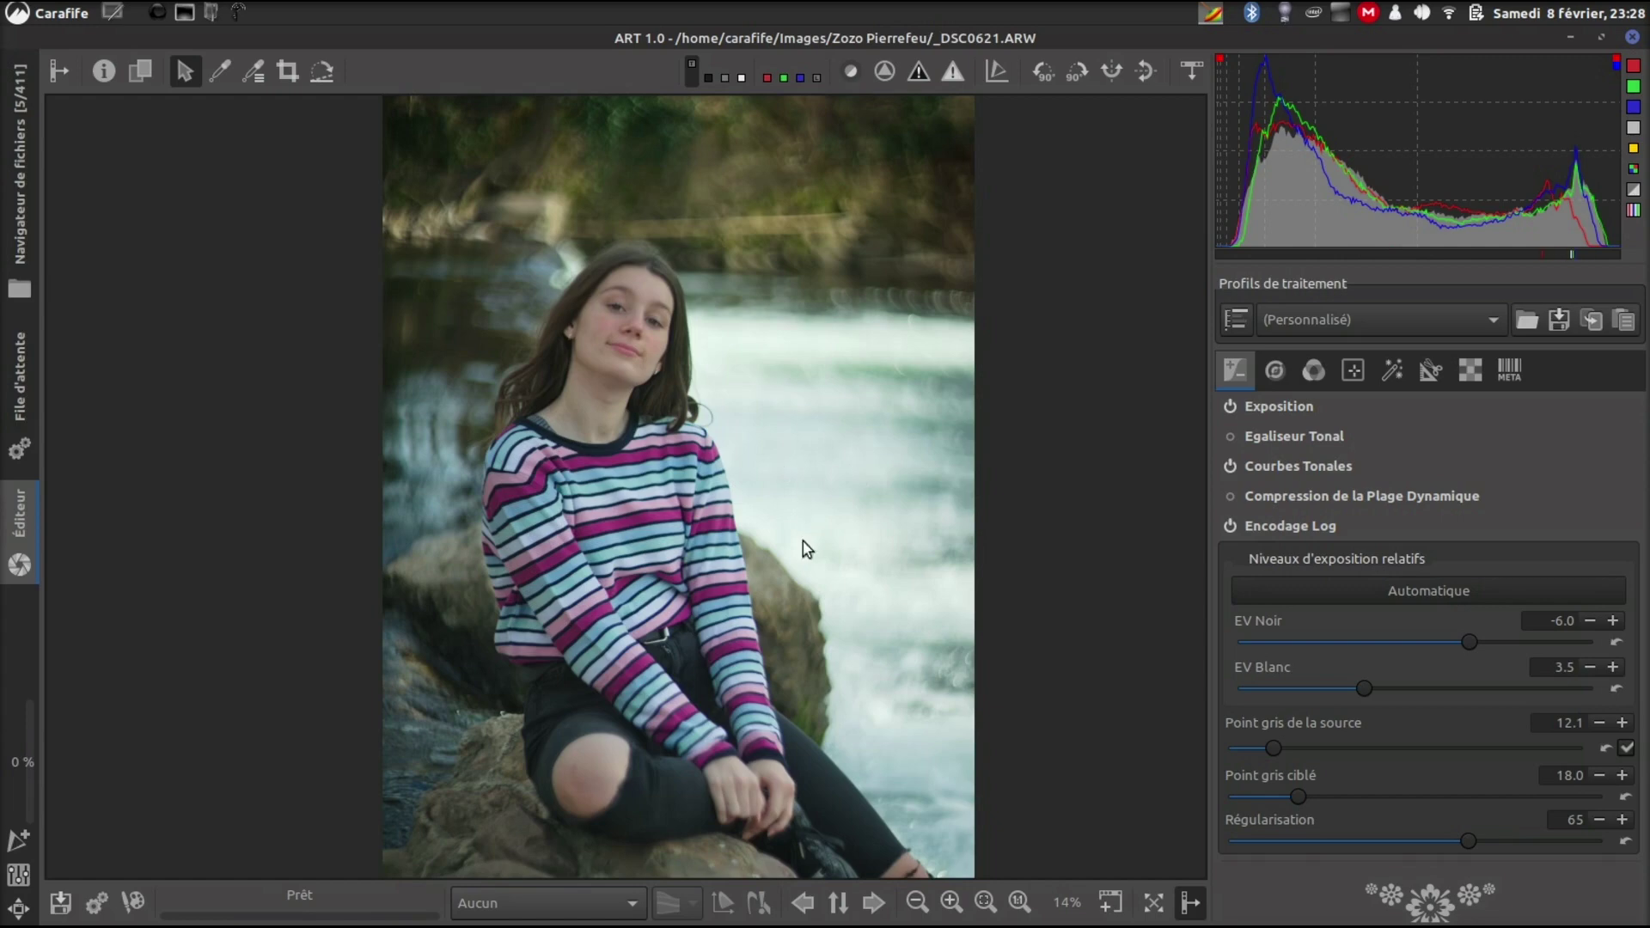
Step: Set Reconstruction des Hautes Lumières to Propagation de la couleur in the Exposition module, and collapse the module
click(1336, 418)
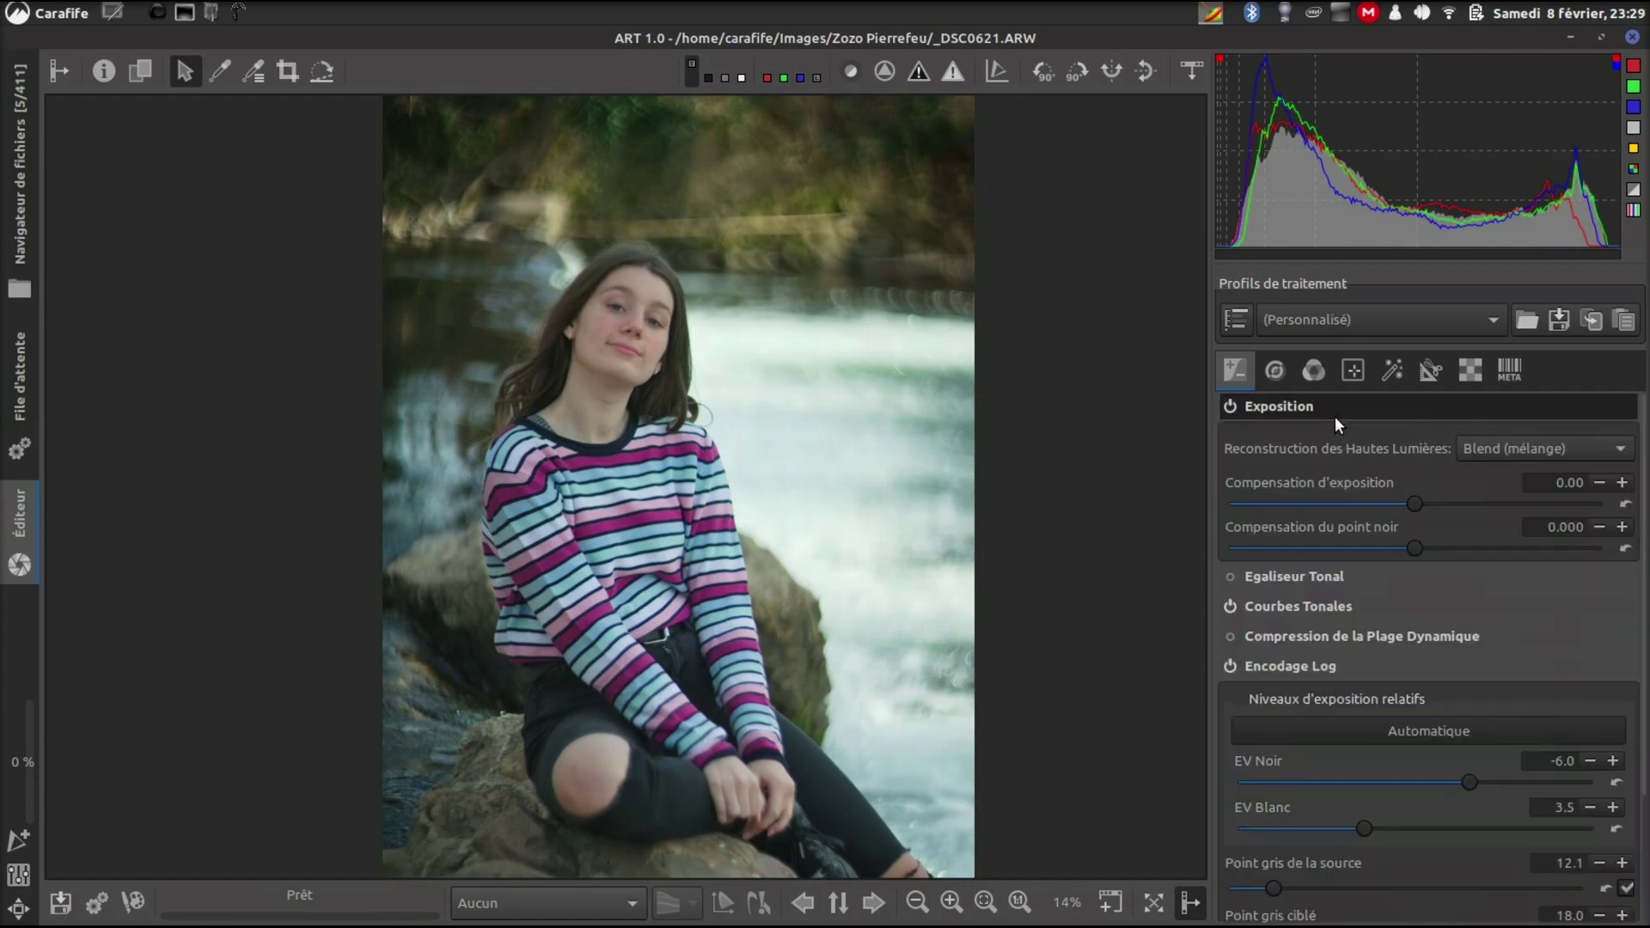
click(1568, 446)
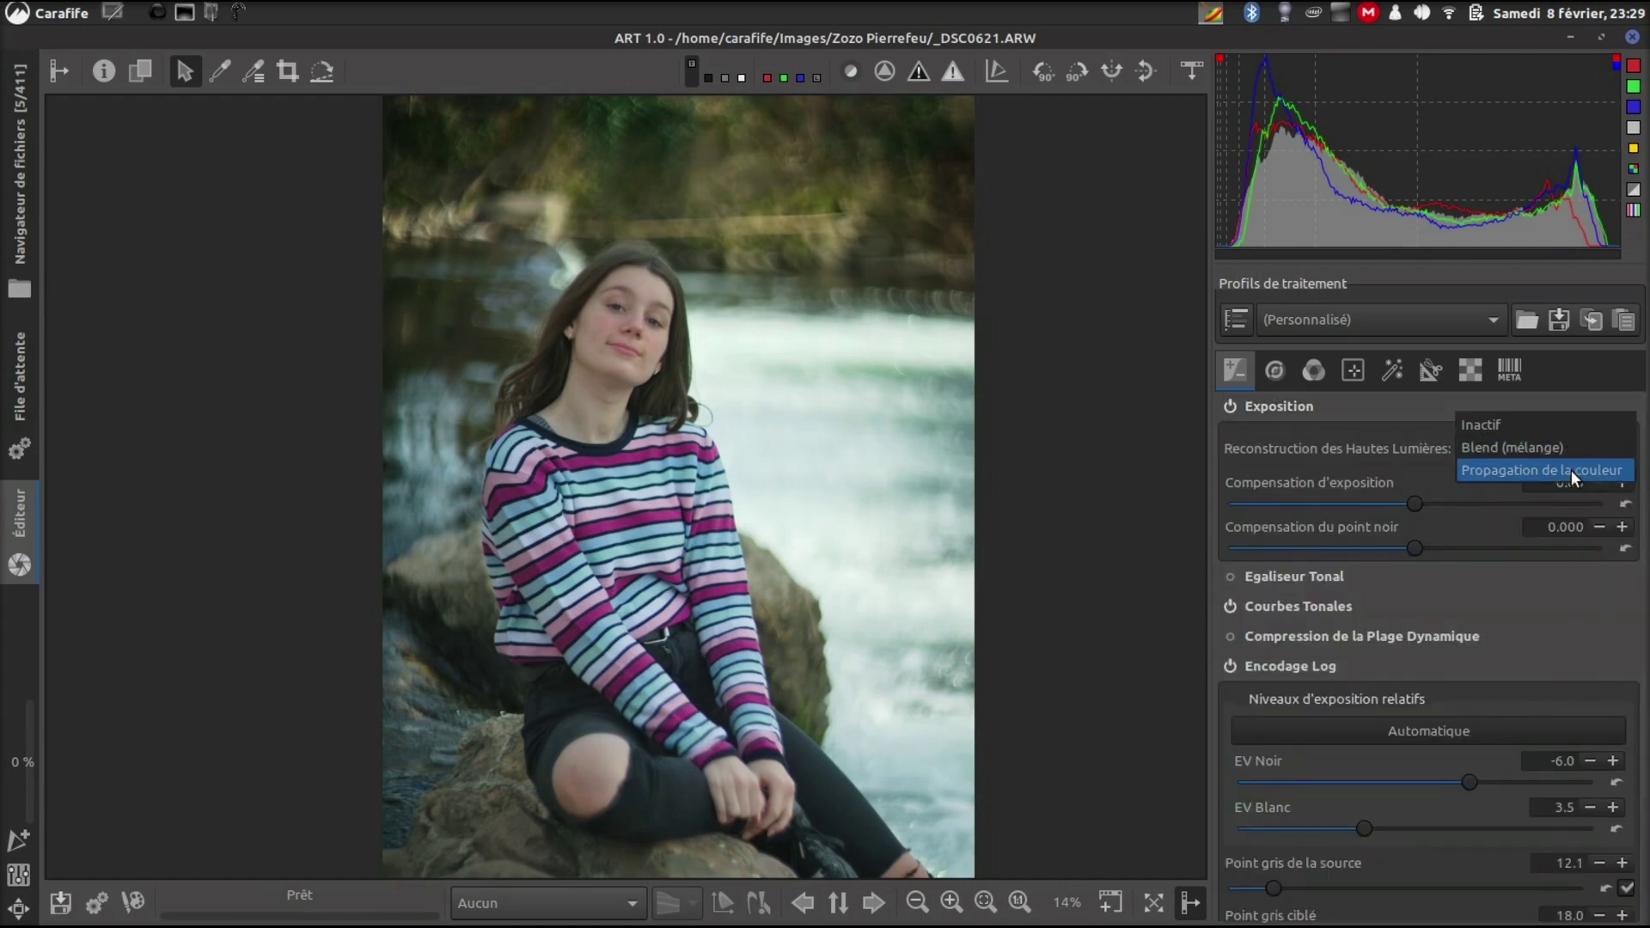
click(1571, 471)
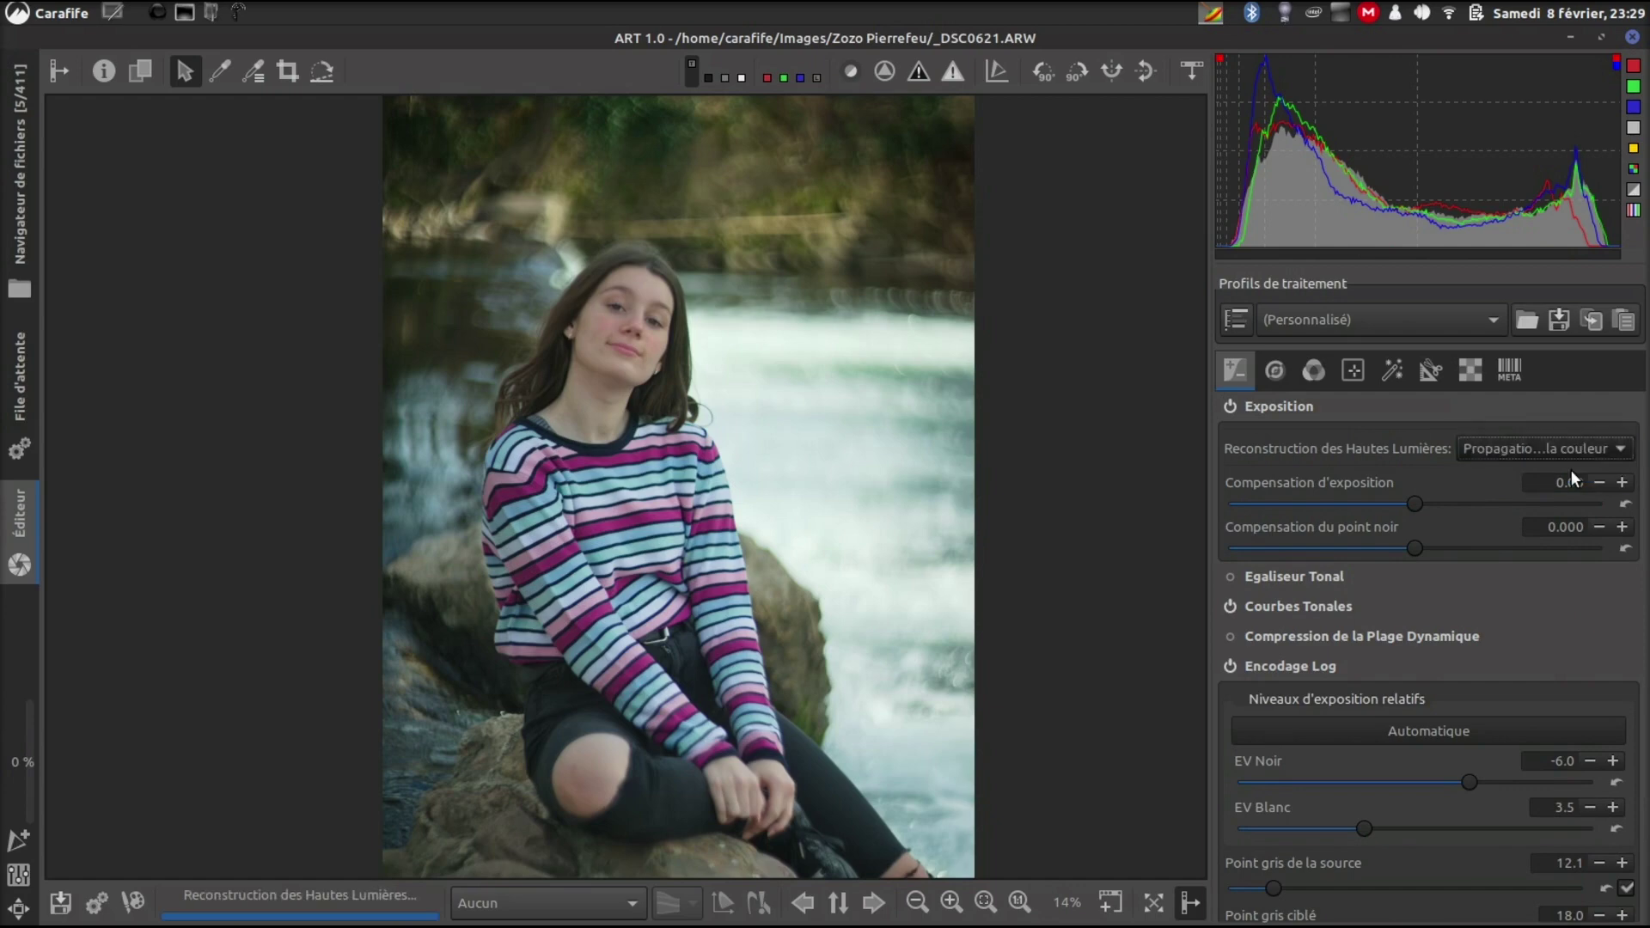
click(1431, 413)
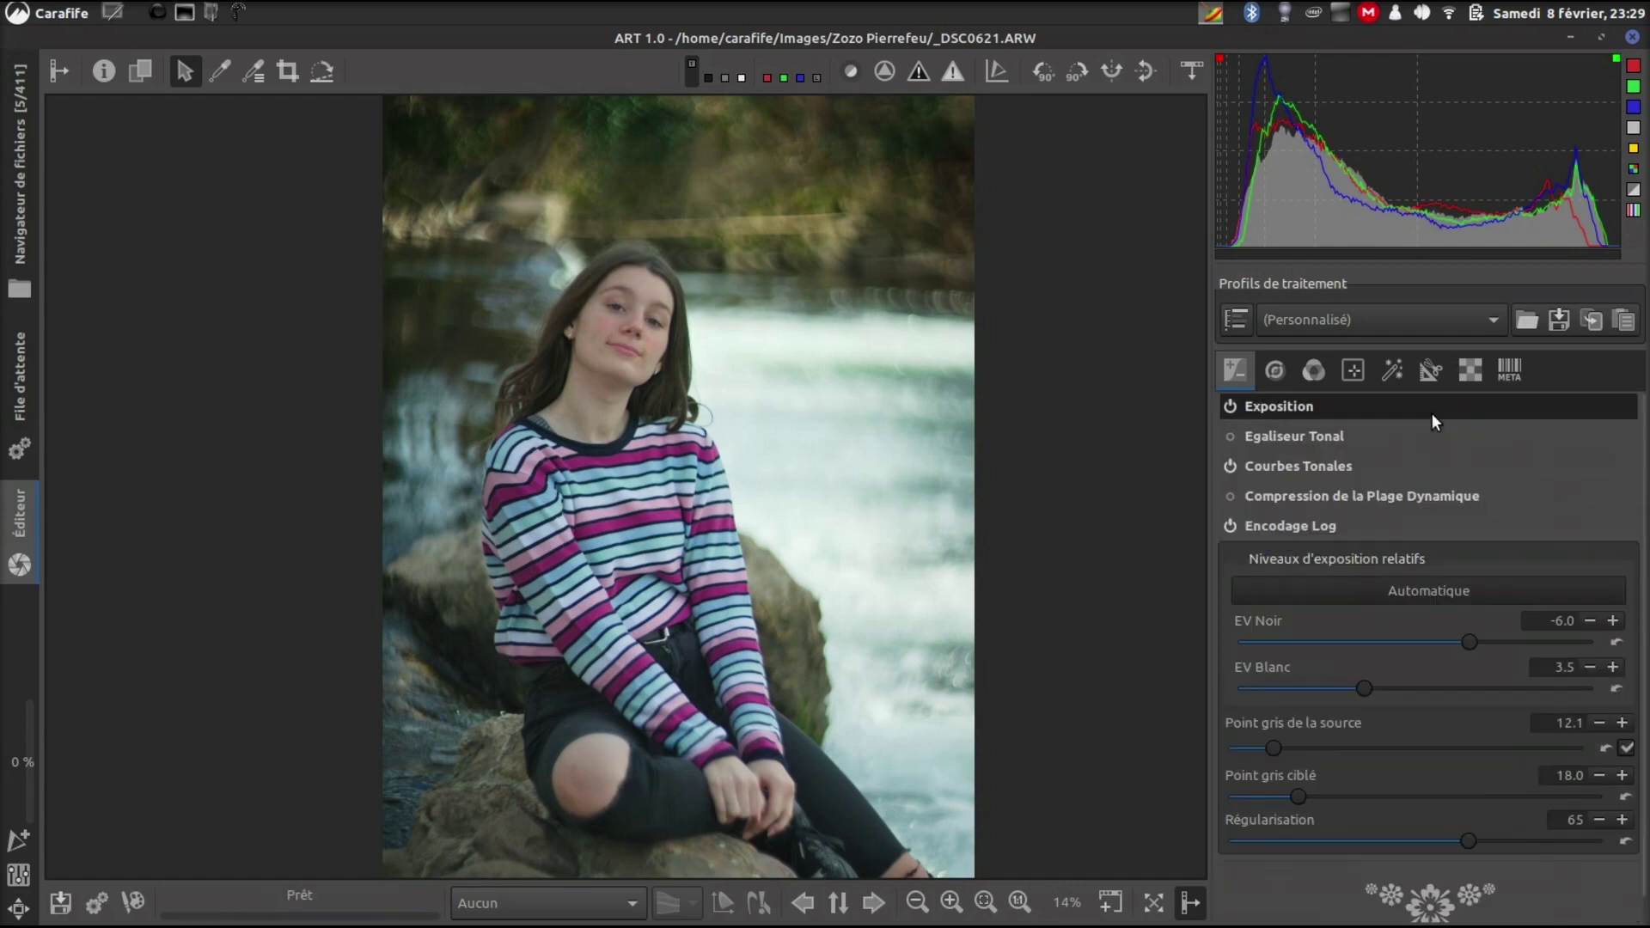
Step: Enable Egaliseur Tonal and lower Hautes lumières to -98 and Blancs to -17
click(1334, 438)
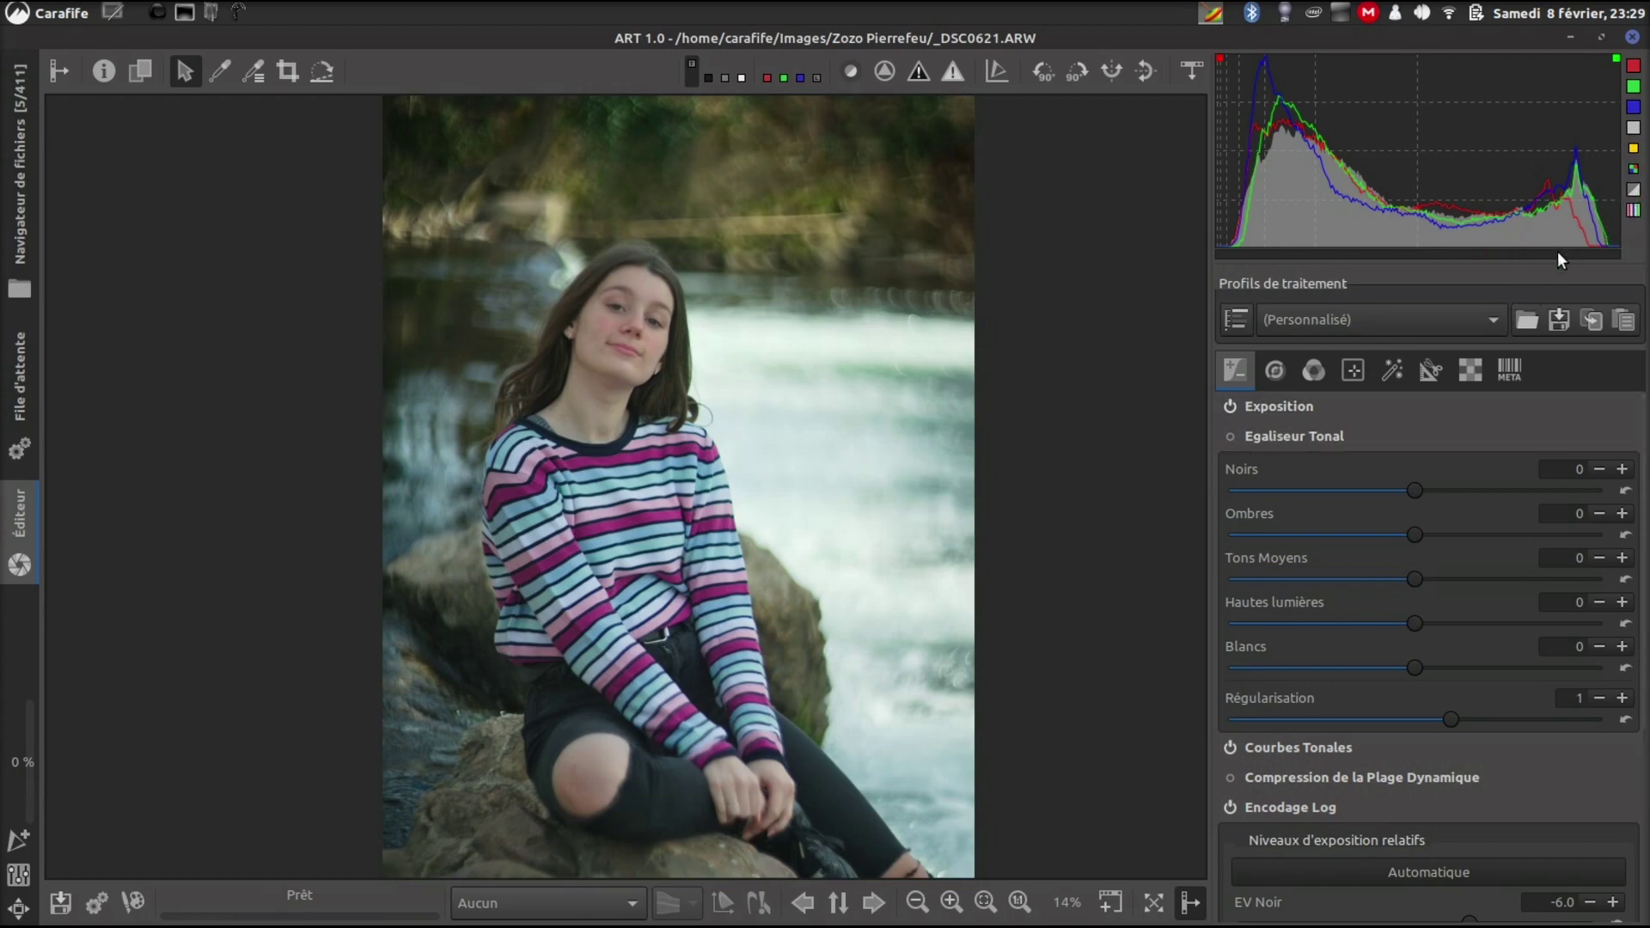
click(1230, 436)
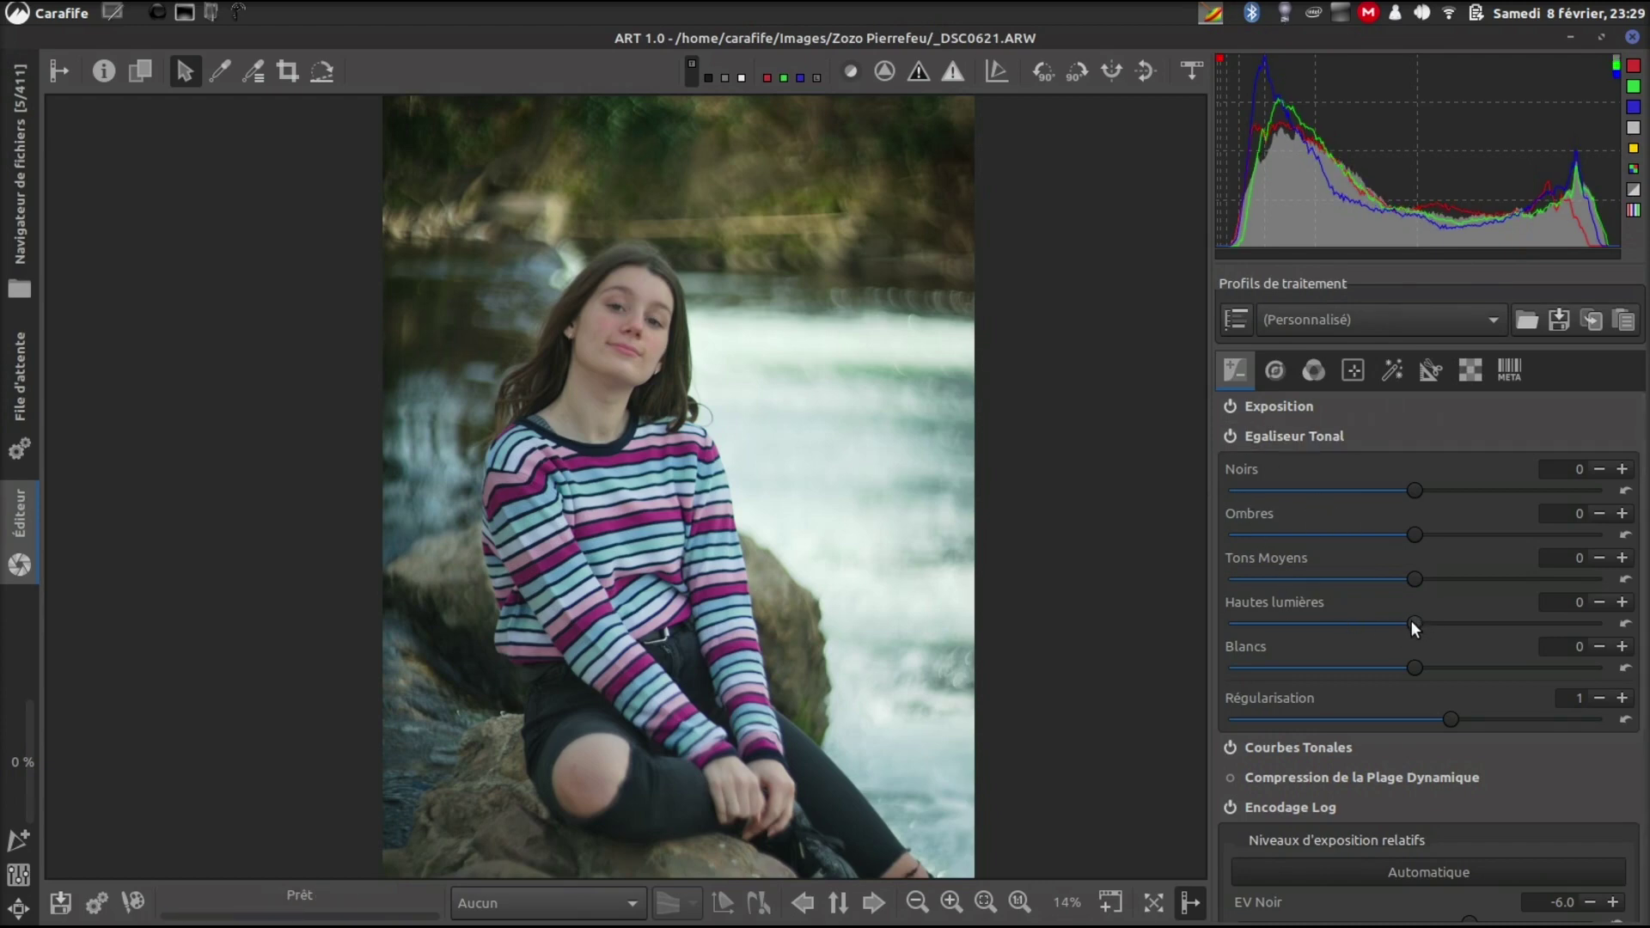
drag(1410, 619, 1241, 627)
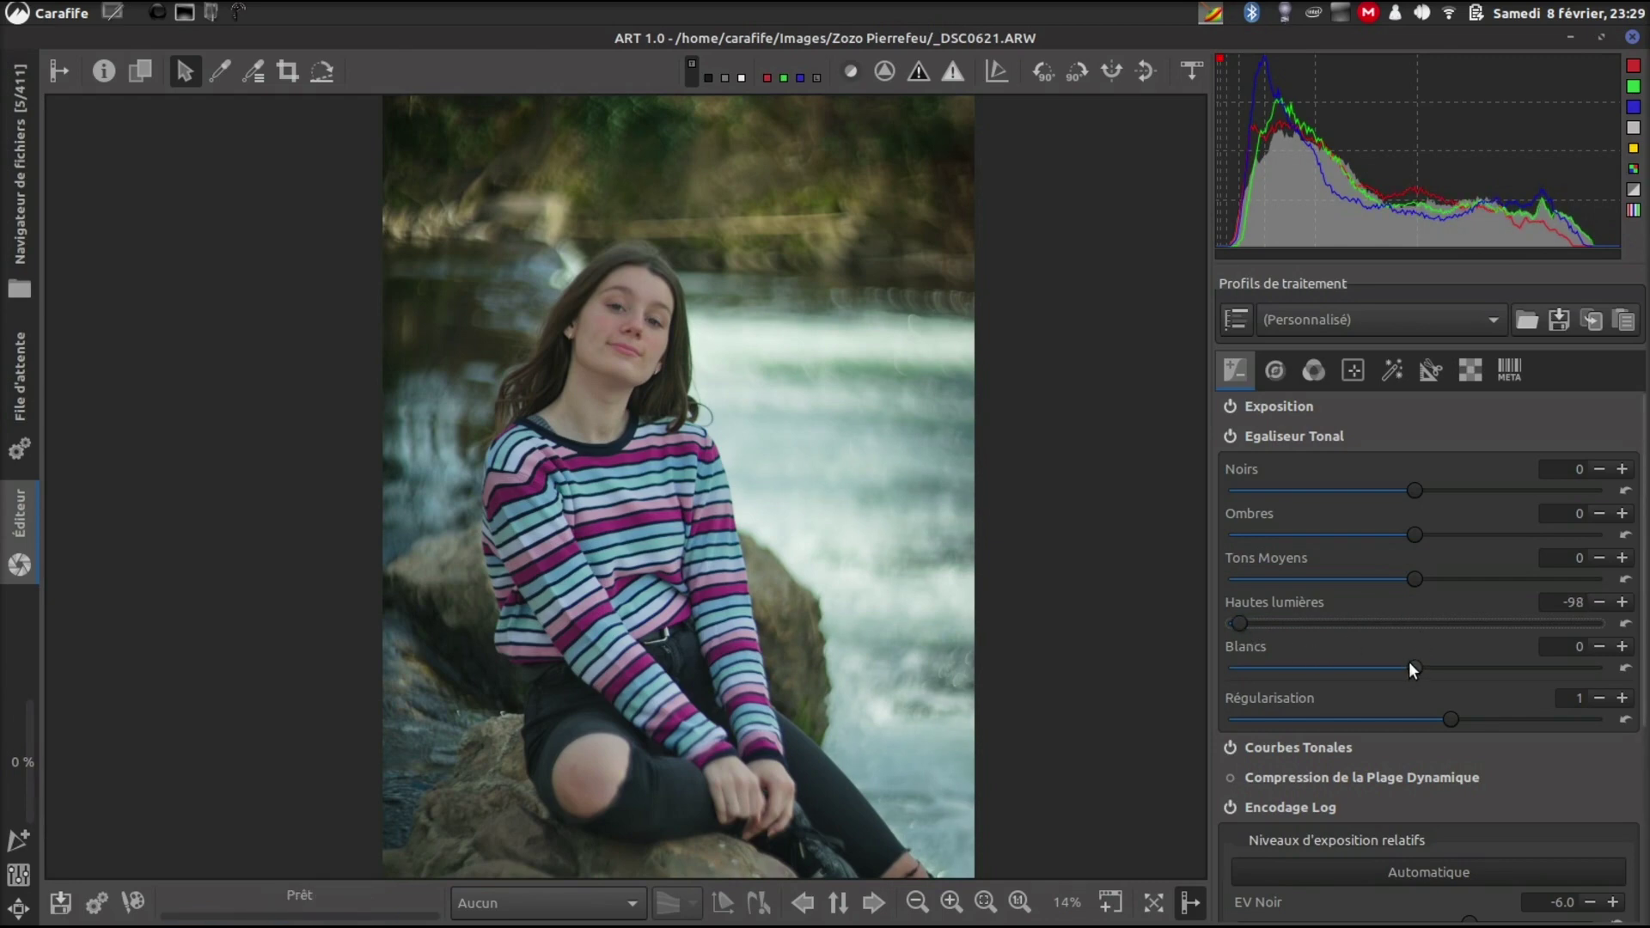
mouse_move(1415, 664)
mouse_down()
mouse_move(1444, 664)
mouse_move(1390, 658)
mouse_up()
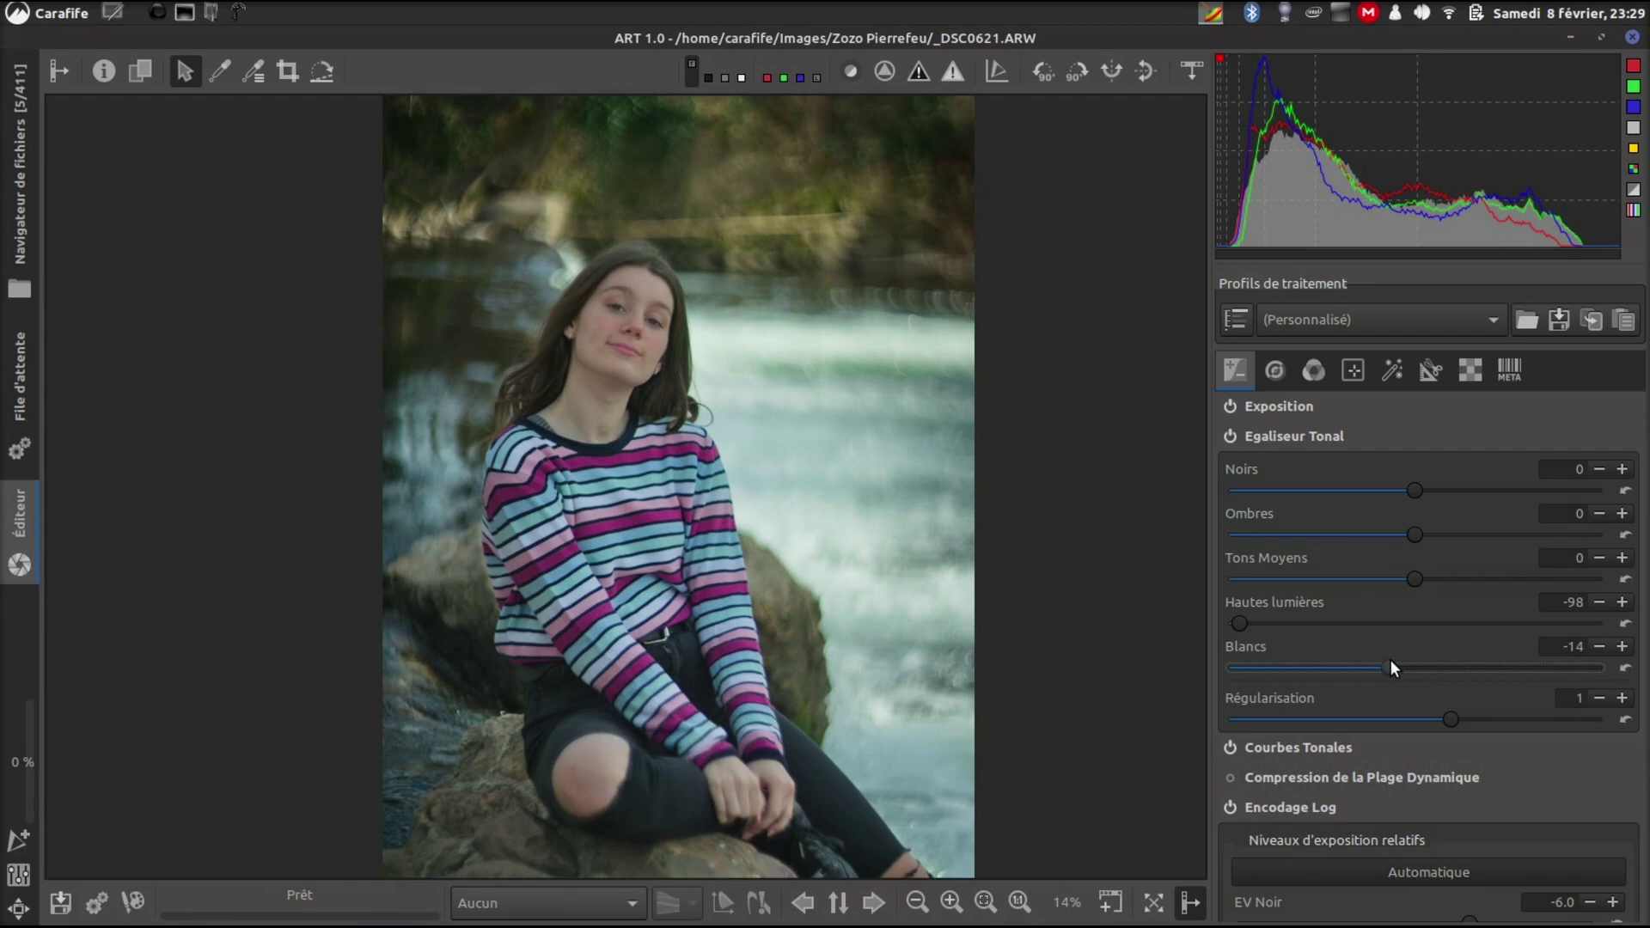
drag(1391, 658, 1386, 659)
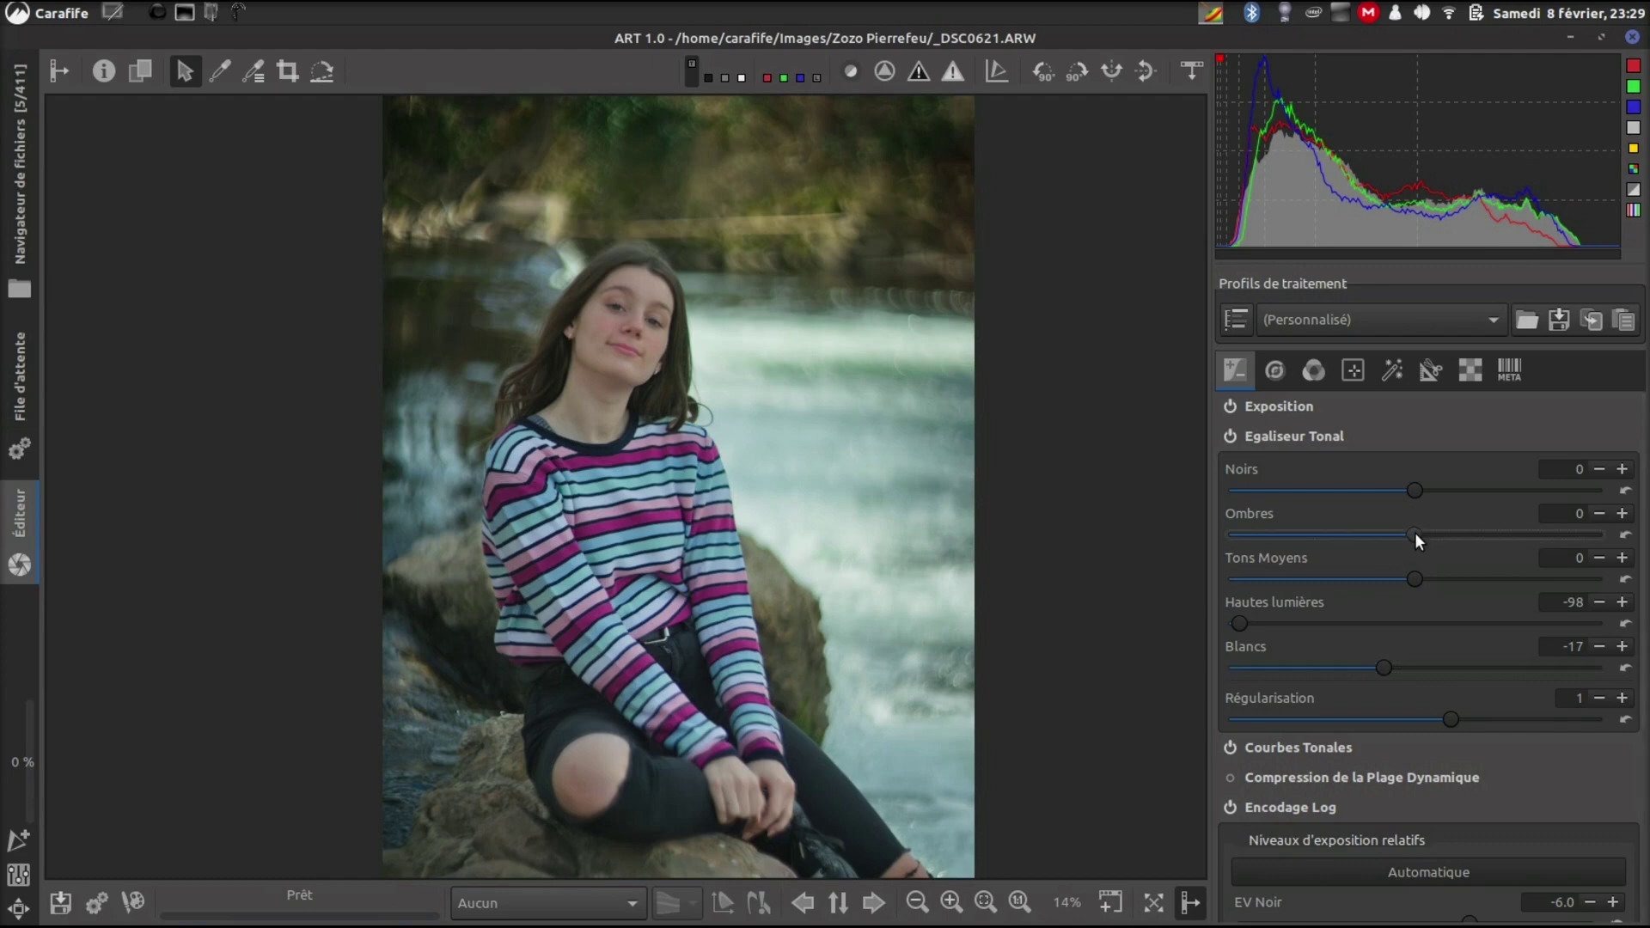
Step: Adjust the Egaliseur Tonal to Noirs 19, Ombres 1, Tons Moyens 8 and Blancs -21
drag(1414, 533, 1425, 531)
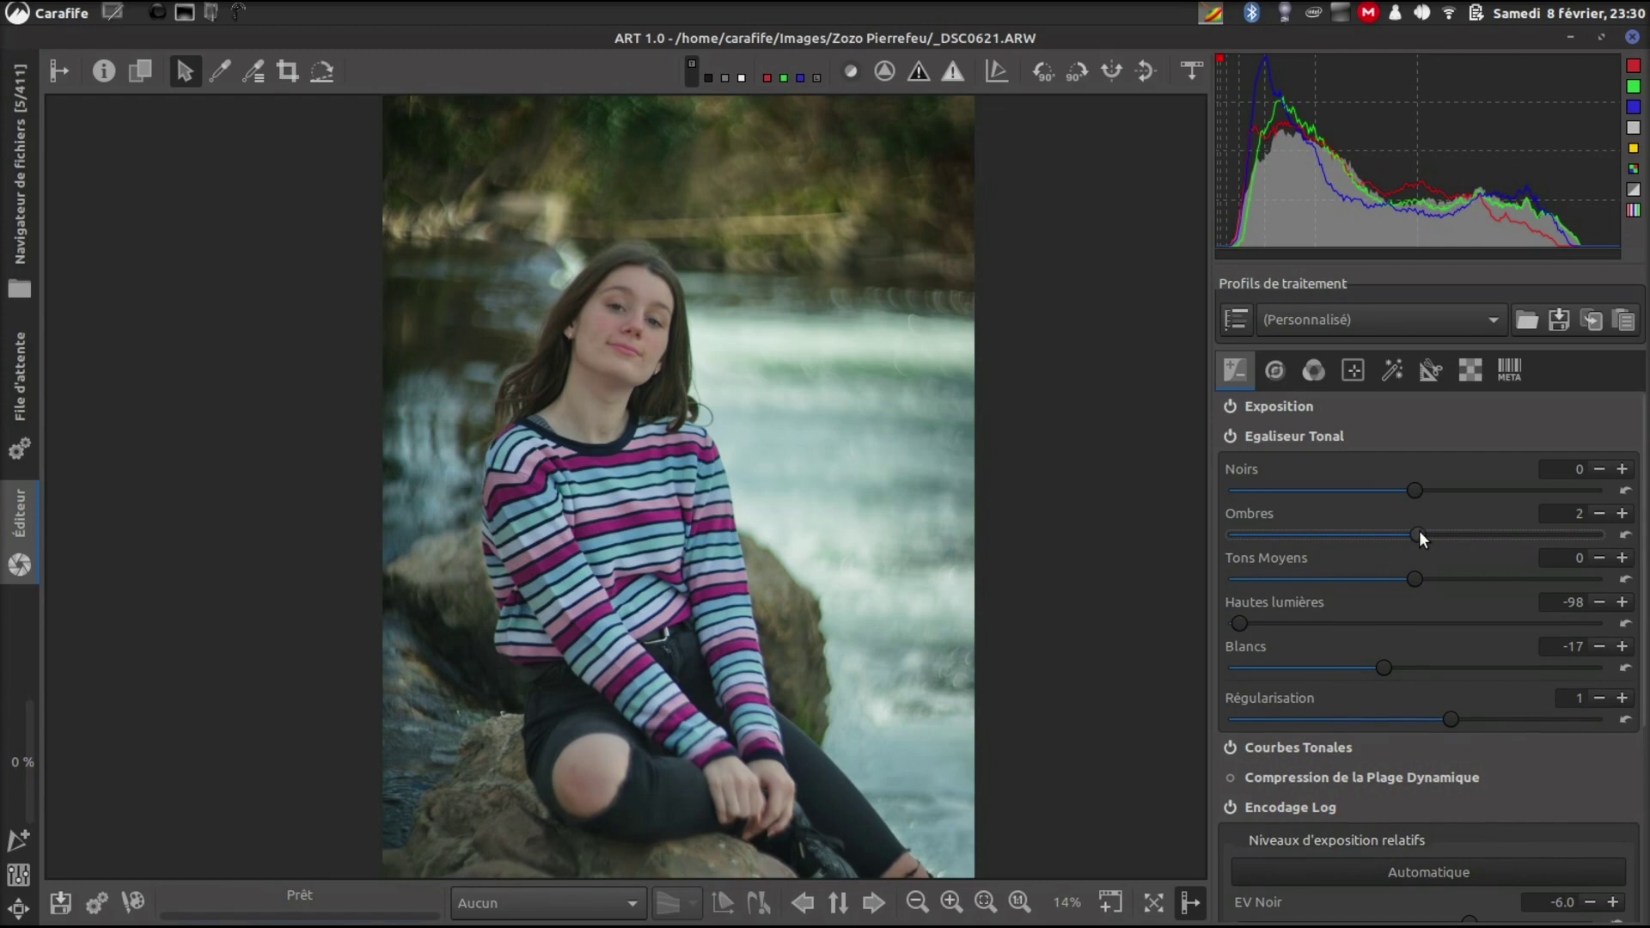
scroll(1428, 532, up, 1)
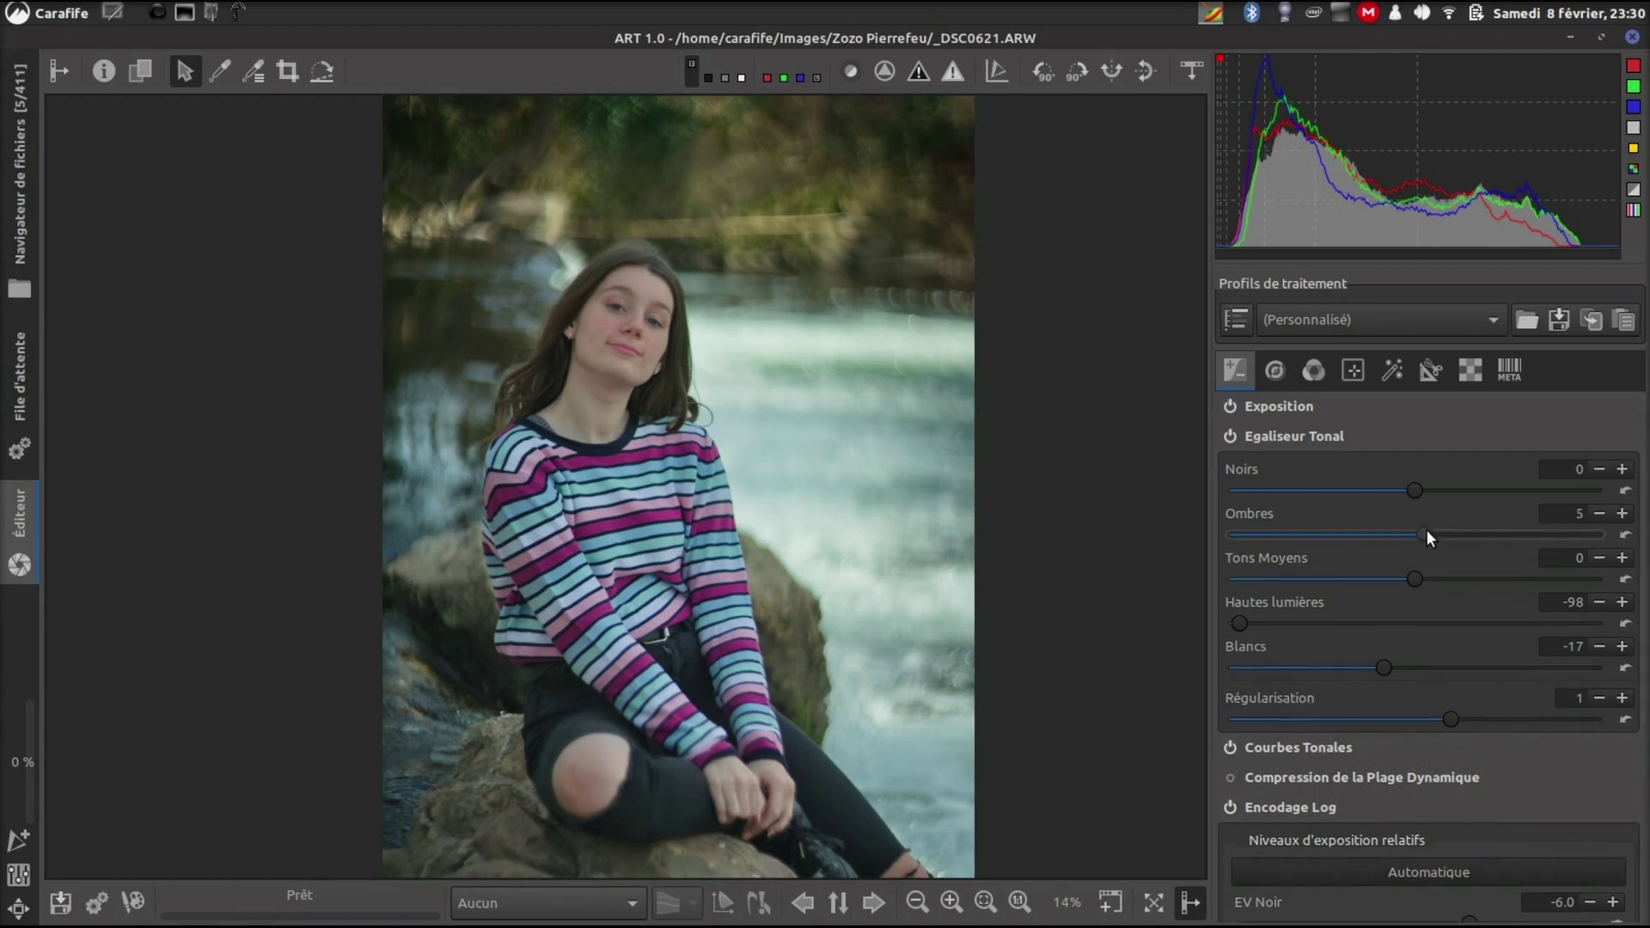
drag(1413, 488, 1454, 488)
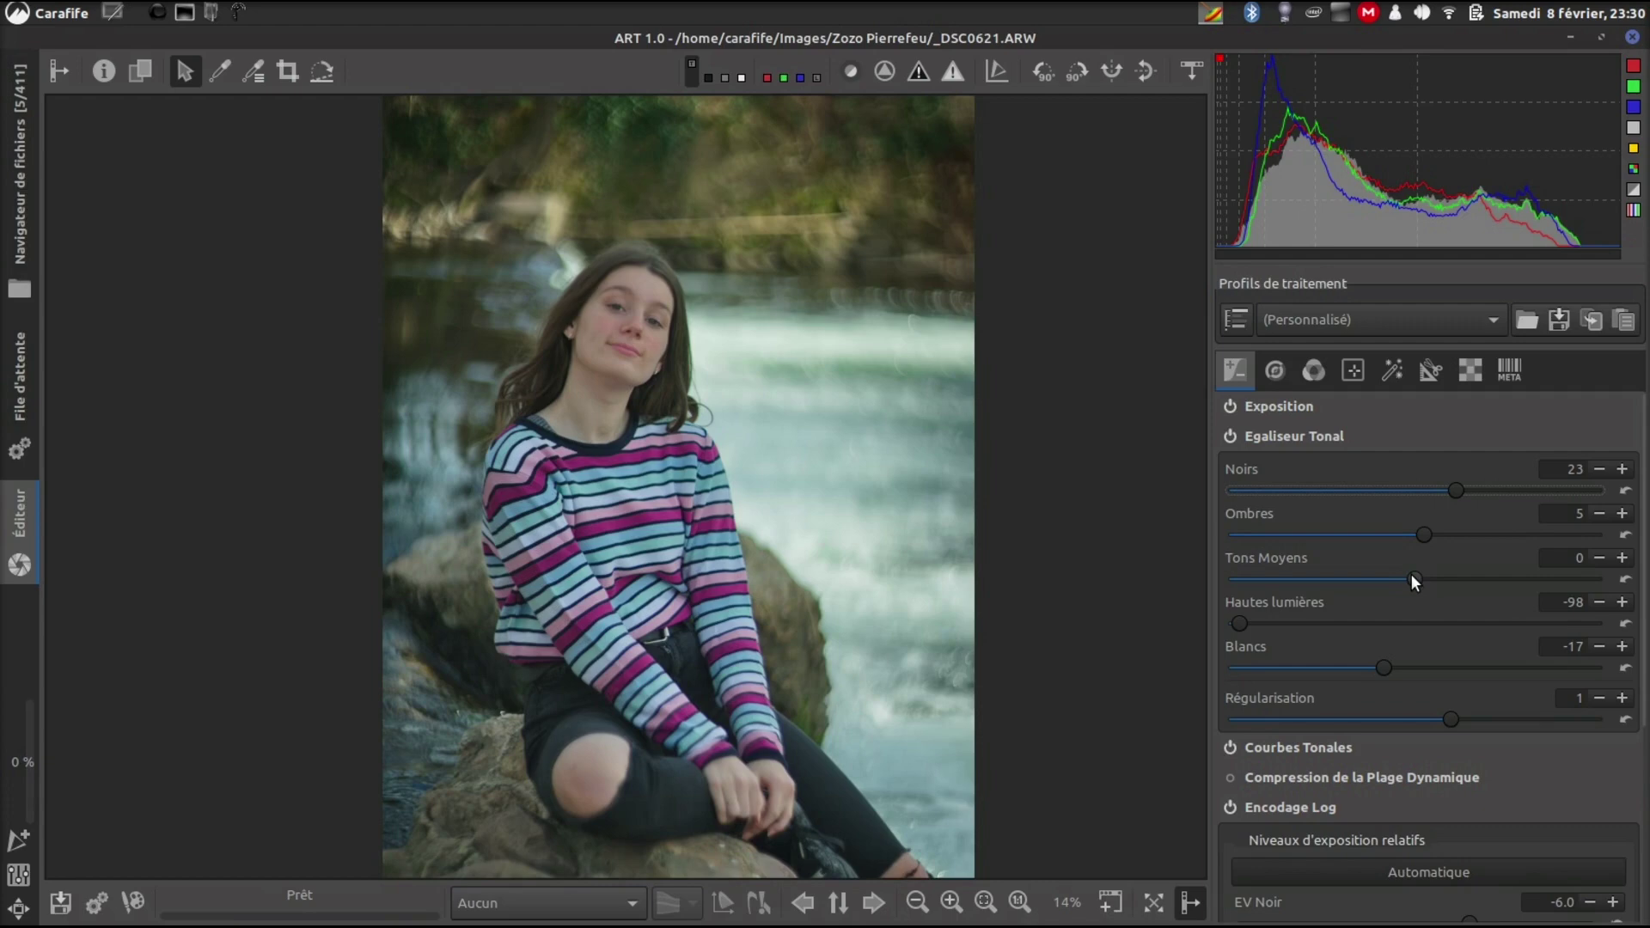
mouse_move(1412, 574)
mouse_down()
mouse_move(1370, 572)
mouse_move(1425, 570)
mouse_up()
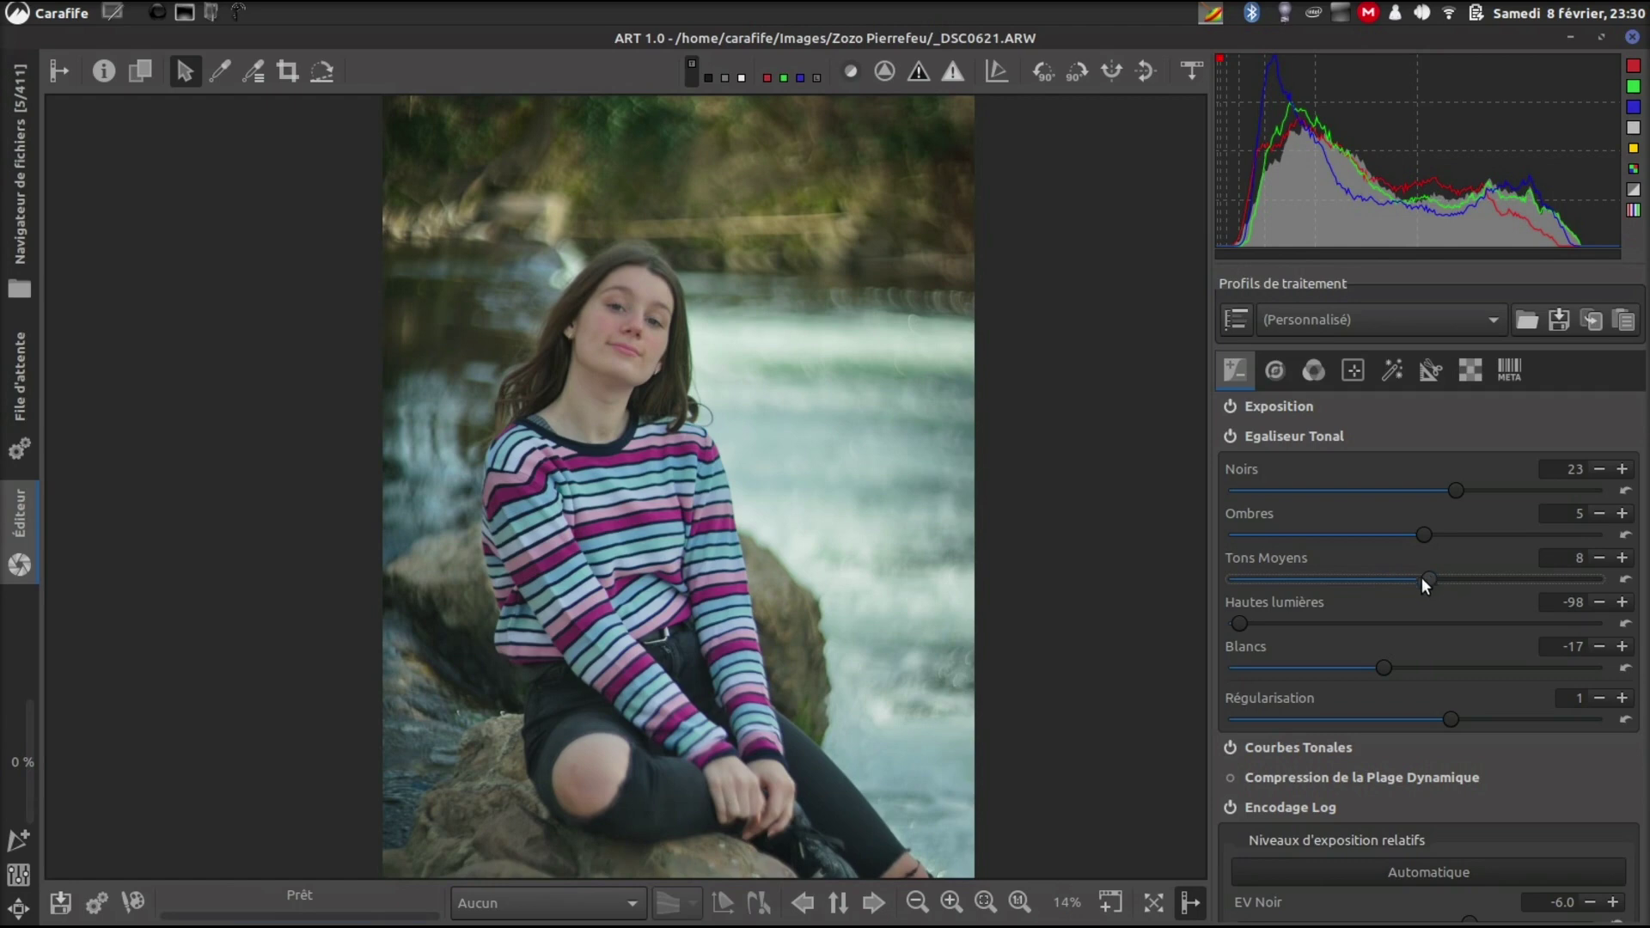
scroll(1382, 667, down, 4)
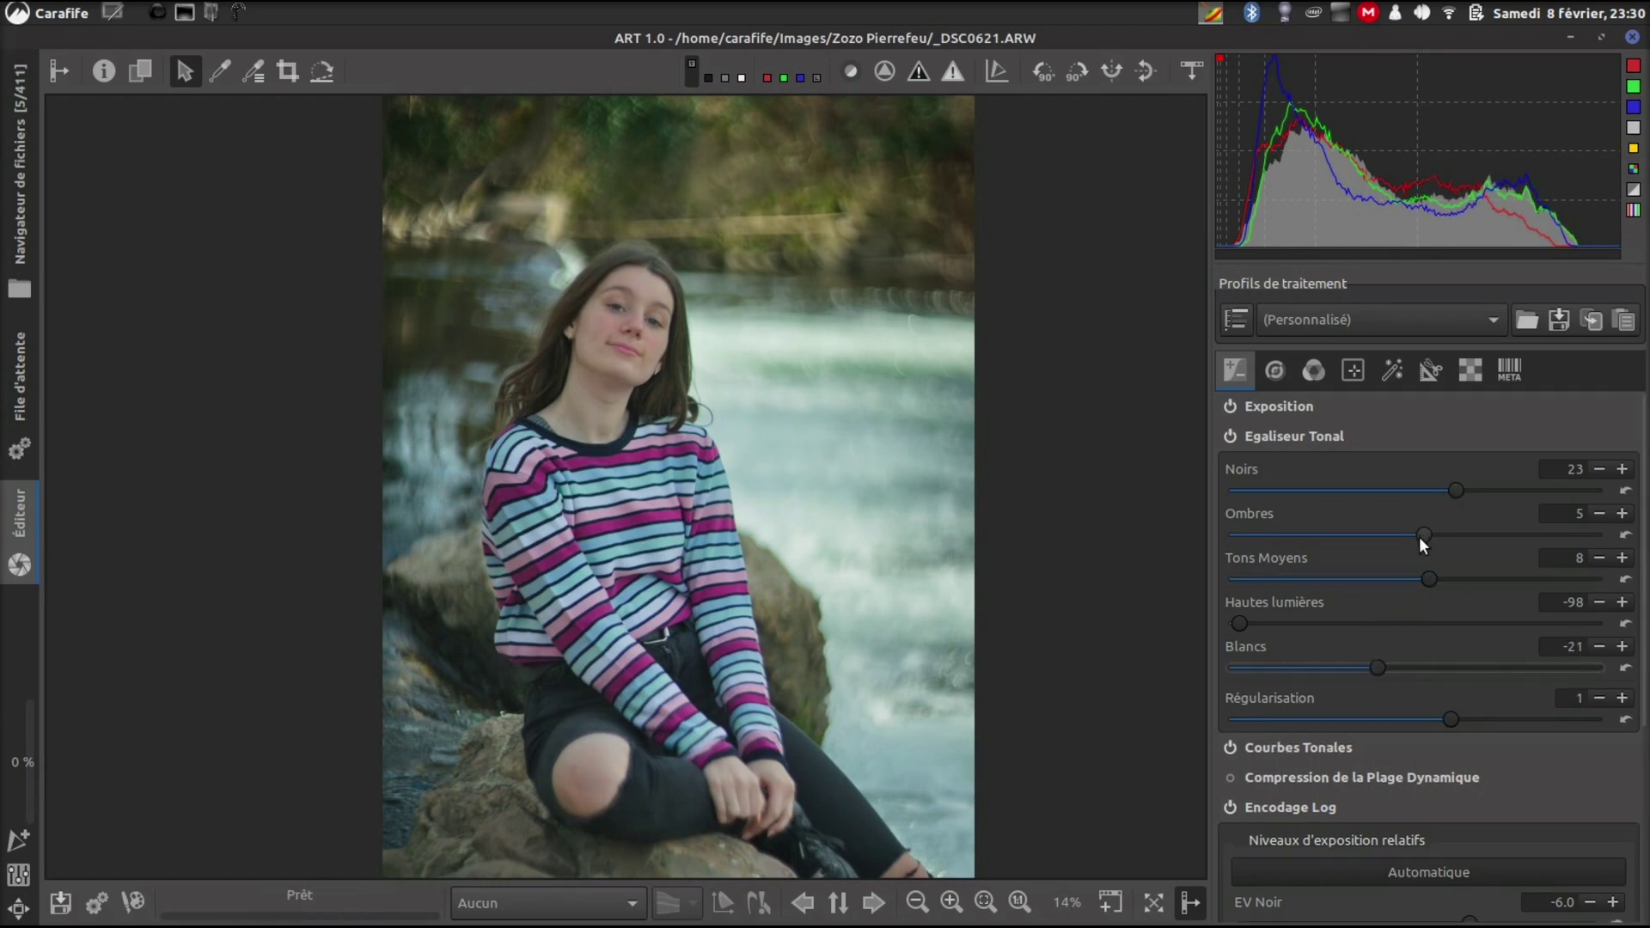
drag(1420, 535, 1435, 488)
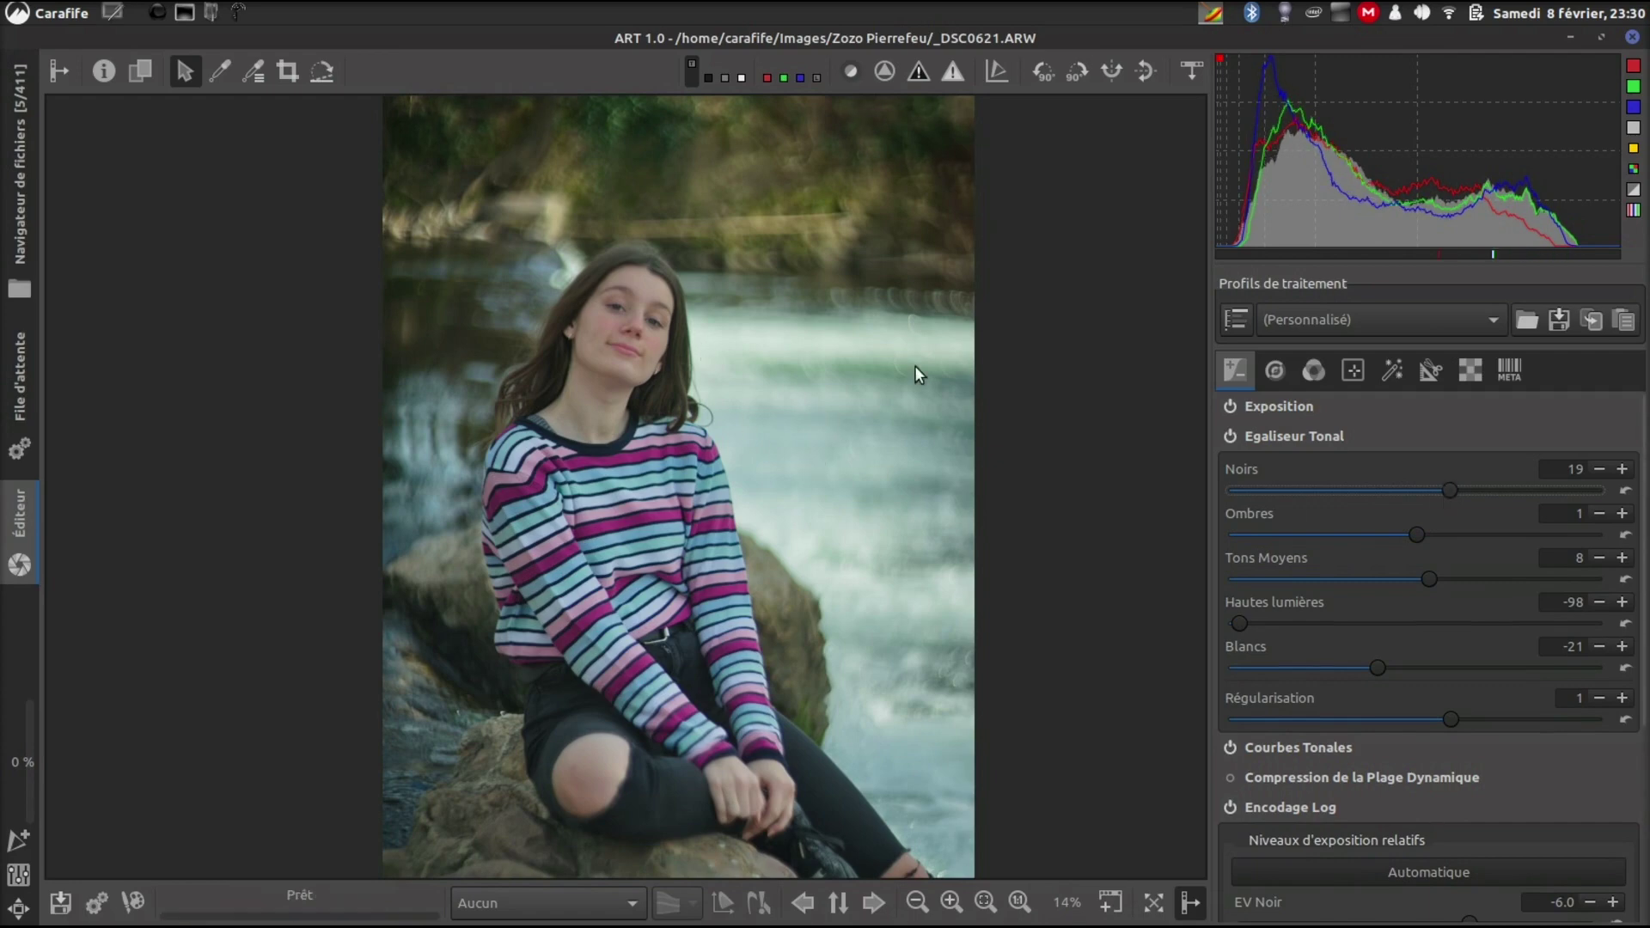
Step: Set Compensation du point noir to 0.001 in the Exposition module, and collapse Exposition and Egaliseur Tonal
click(1289, 405)
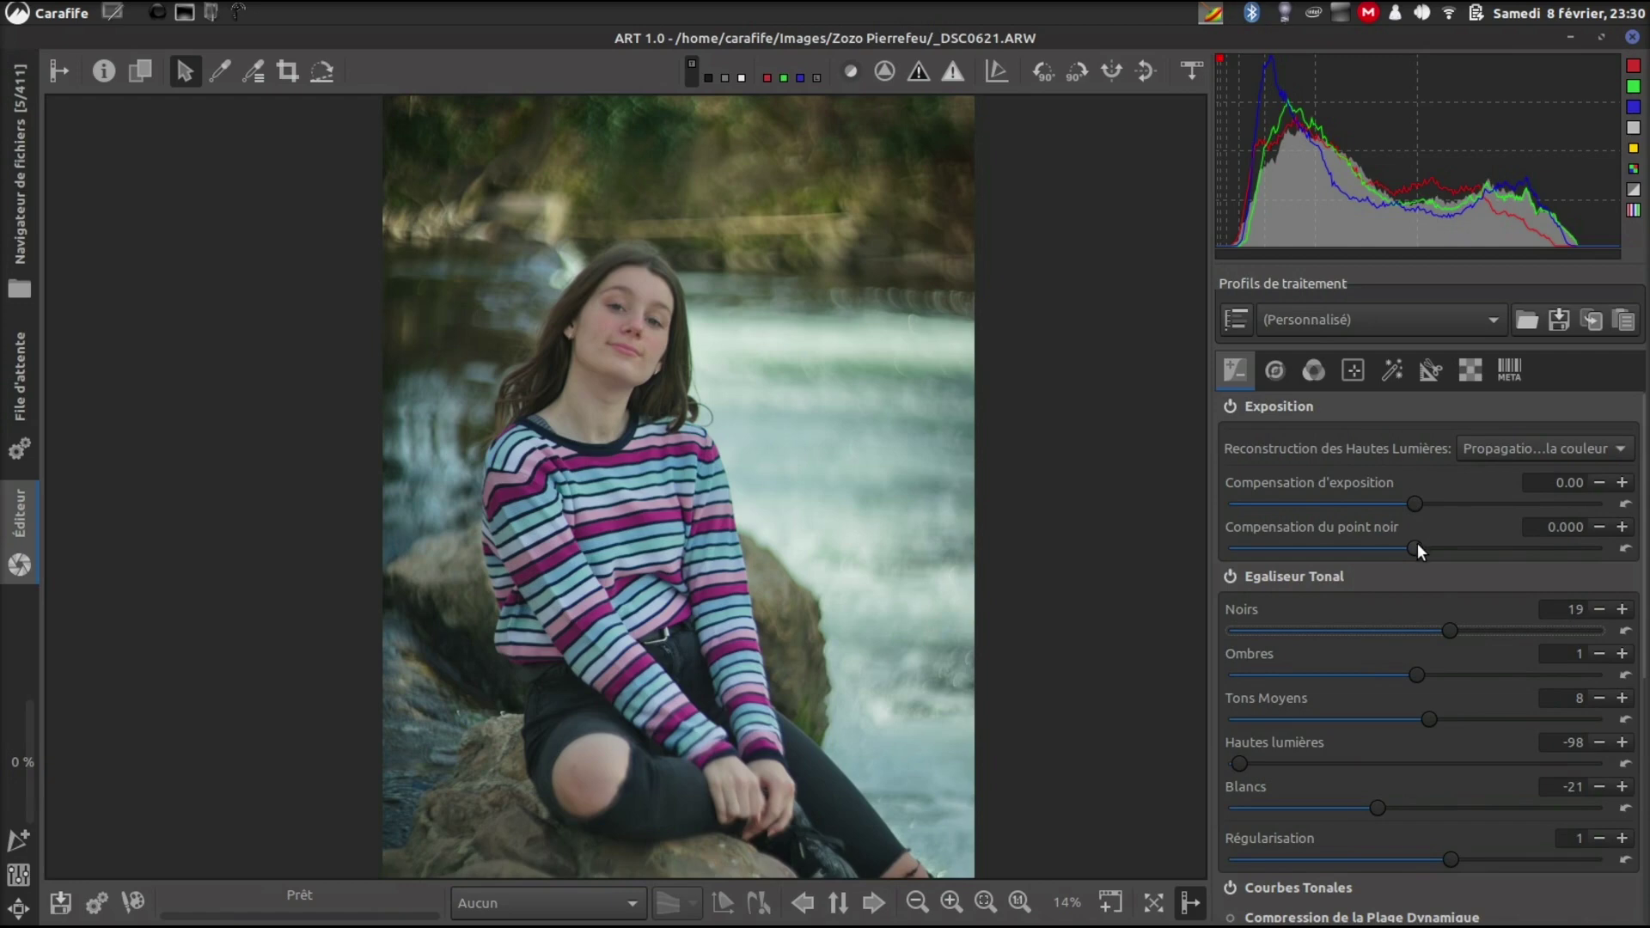
drag(1416, 544, 1421, 544)
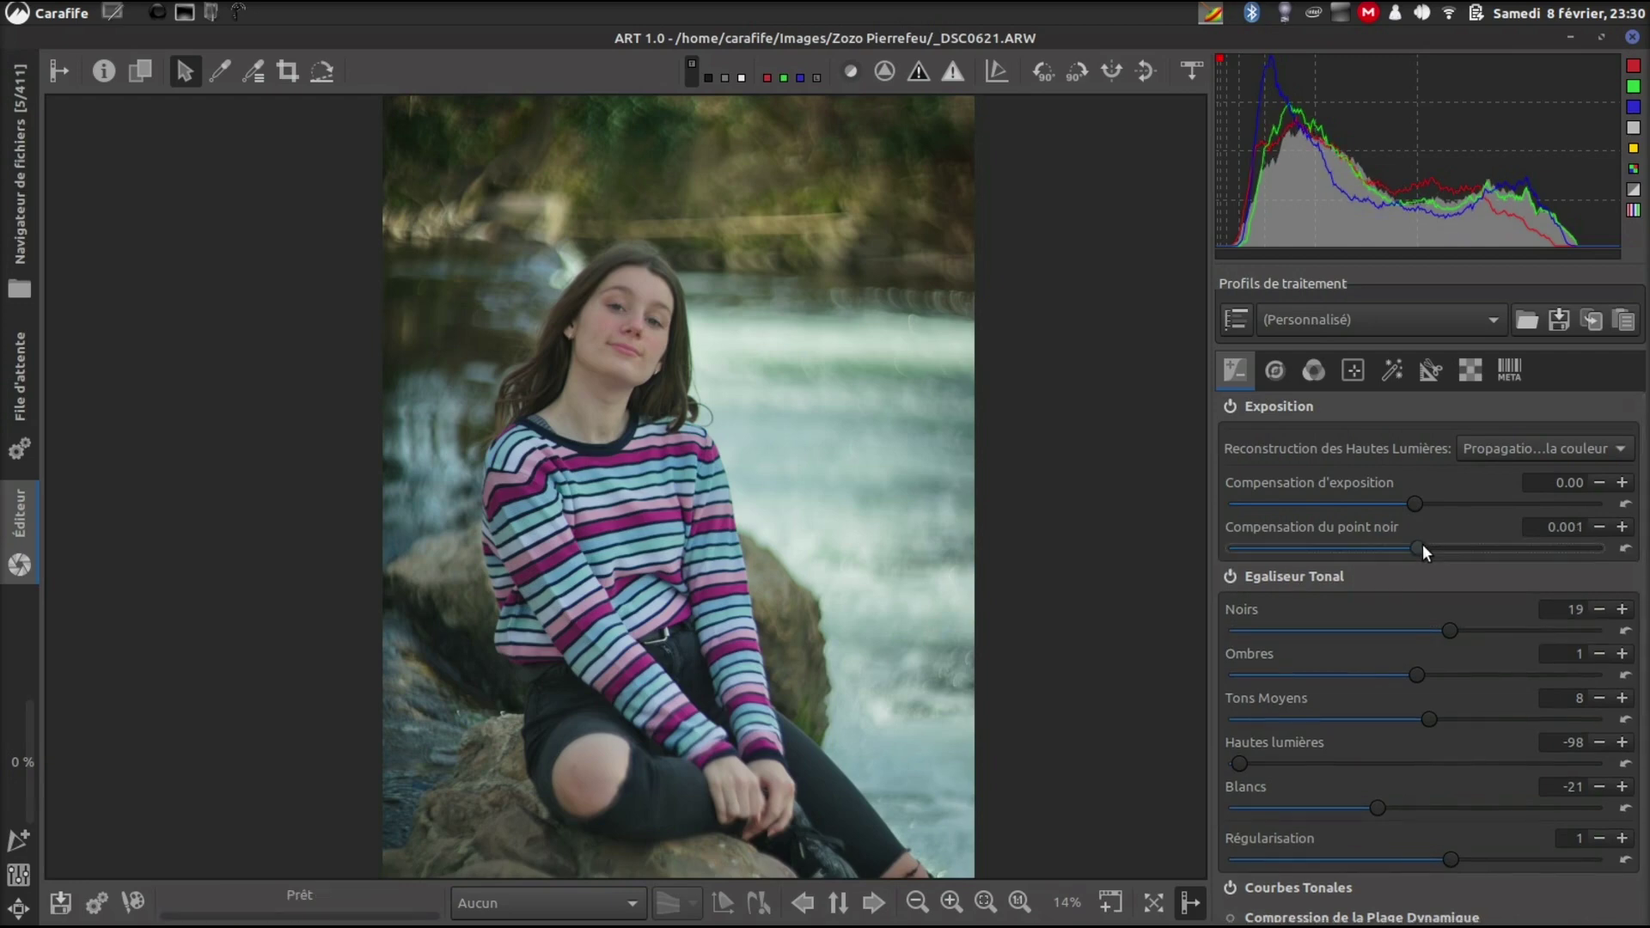
click(1334, 404)
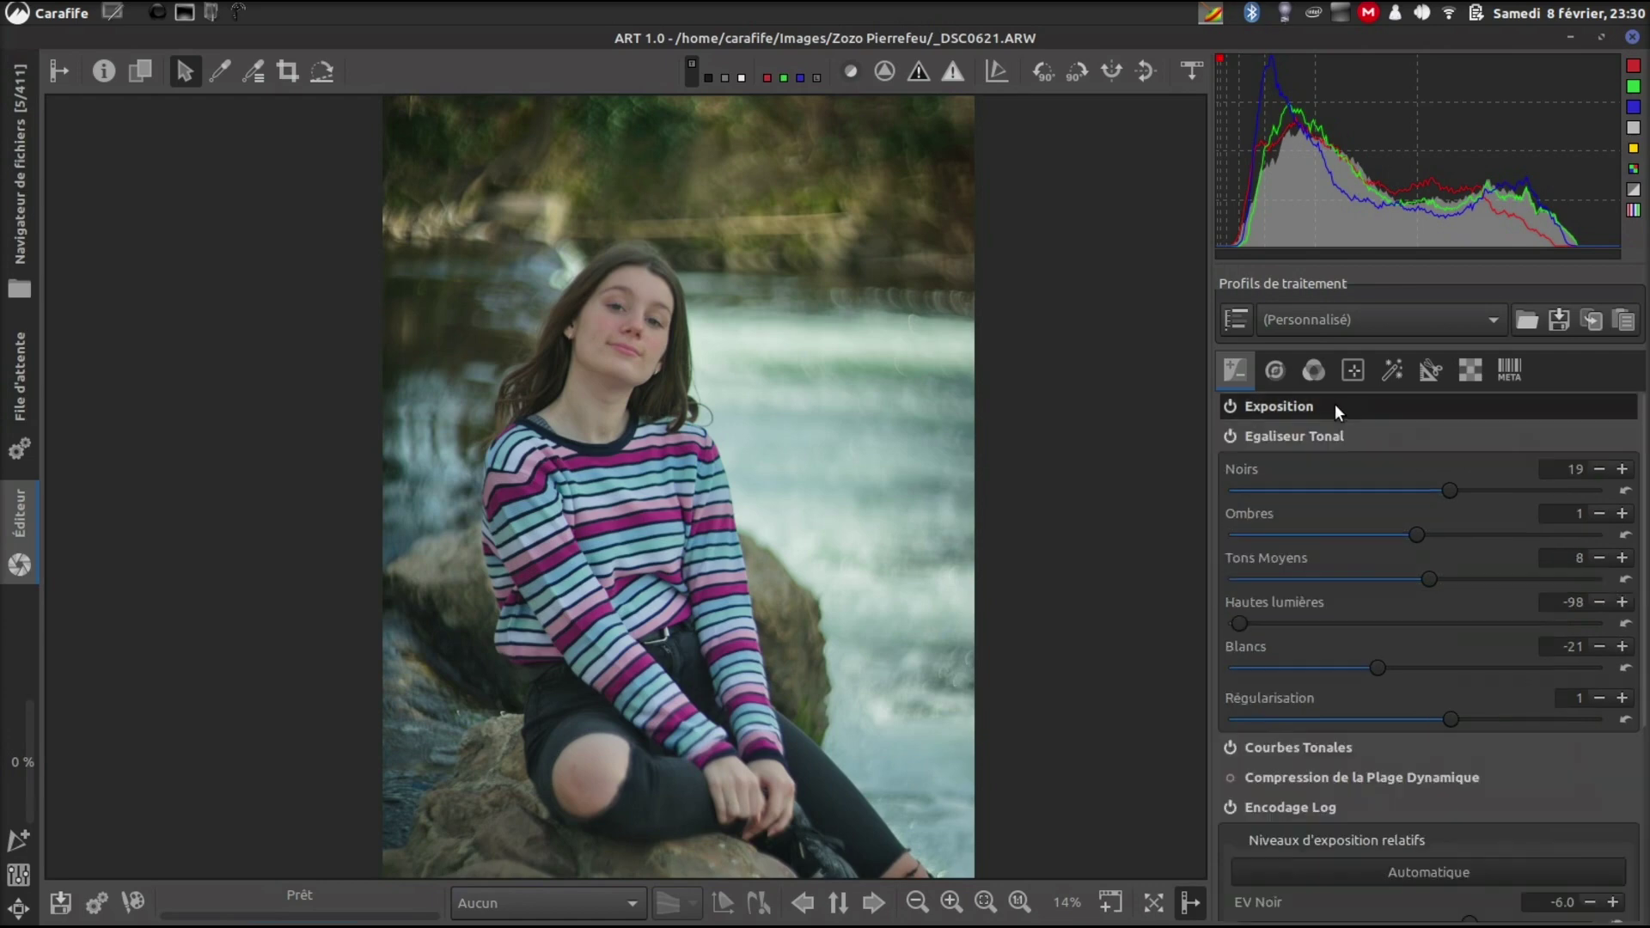
click(1337, 436)
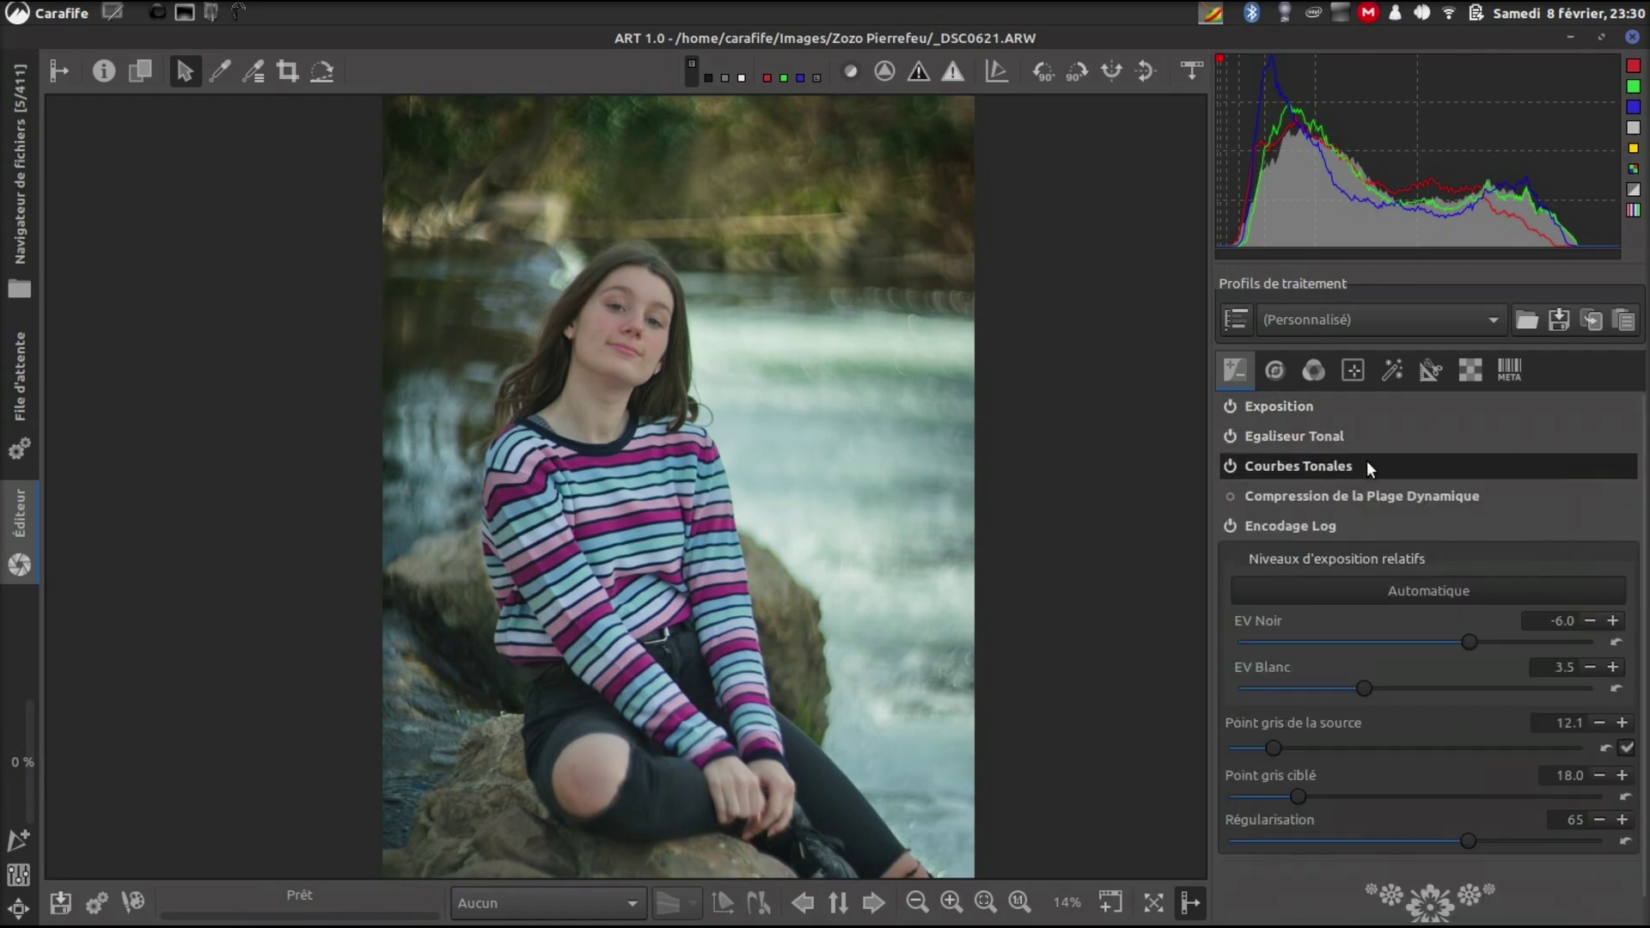
Step: Expand Courbes Tonales and switch Courbe Tonale 2 from linear to an editable personal curve
click(1367, 466)
scroll(1390, 617, down, 2)
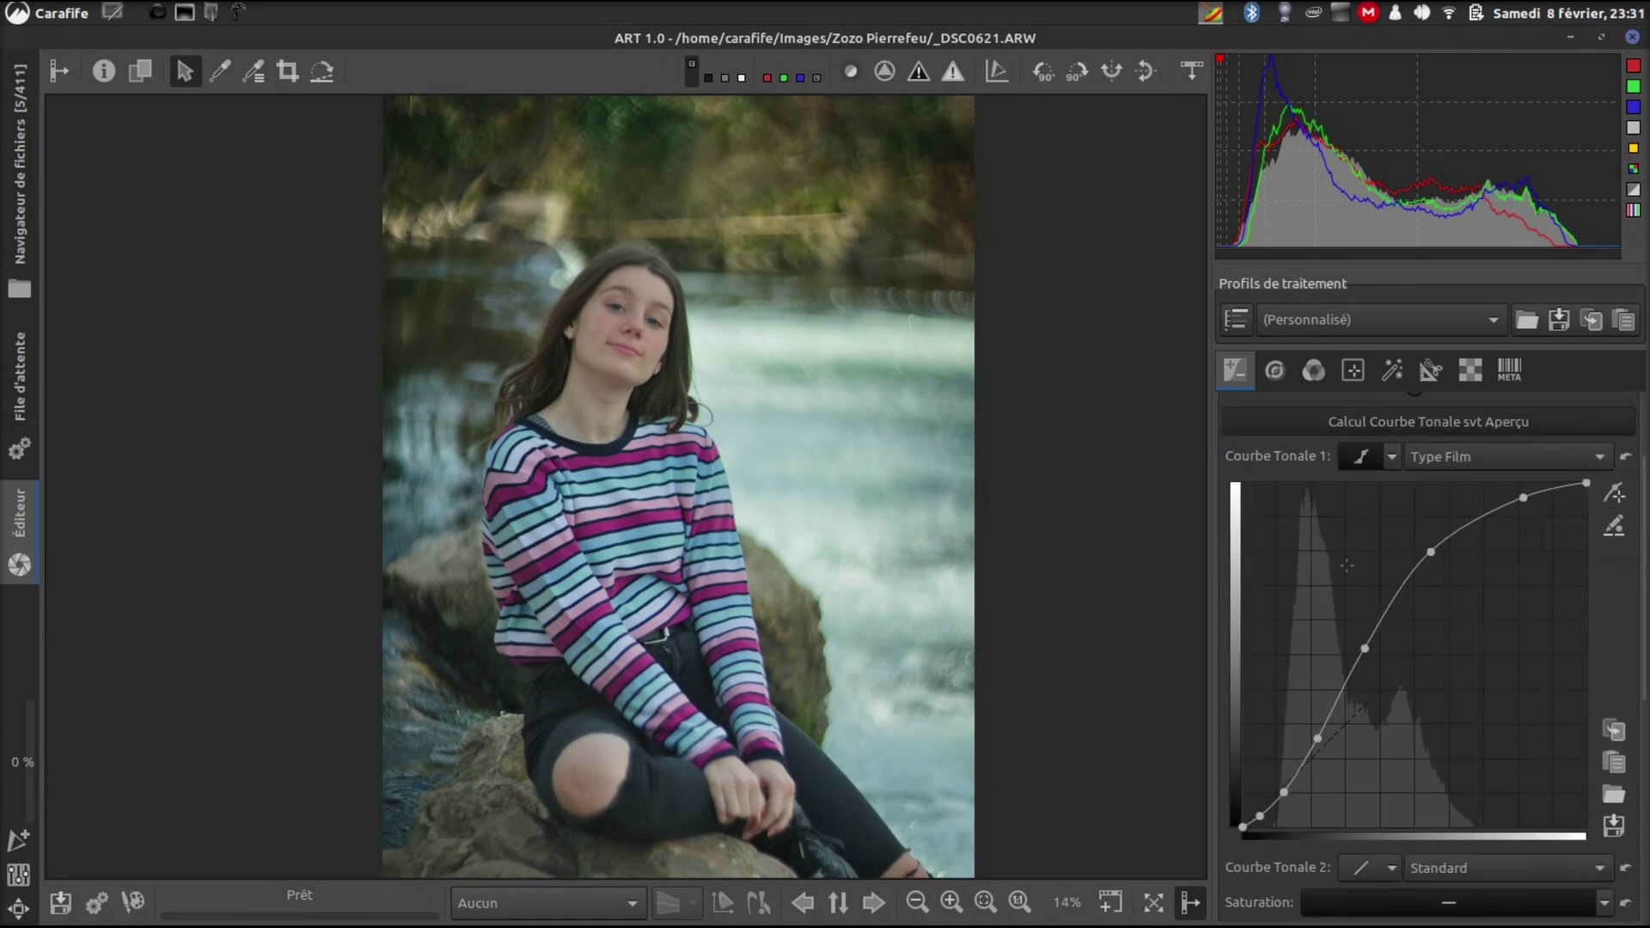
scroll(1501, 650, down, 3)
scroll(1497, 646, down, 1)
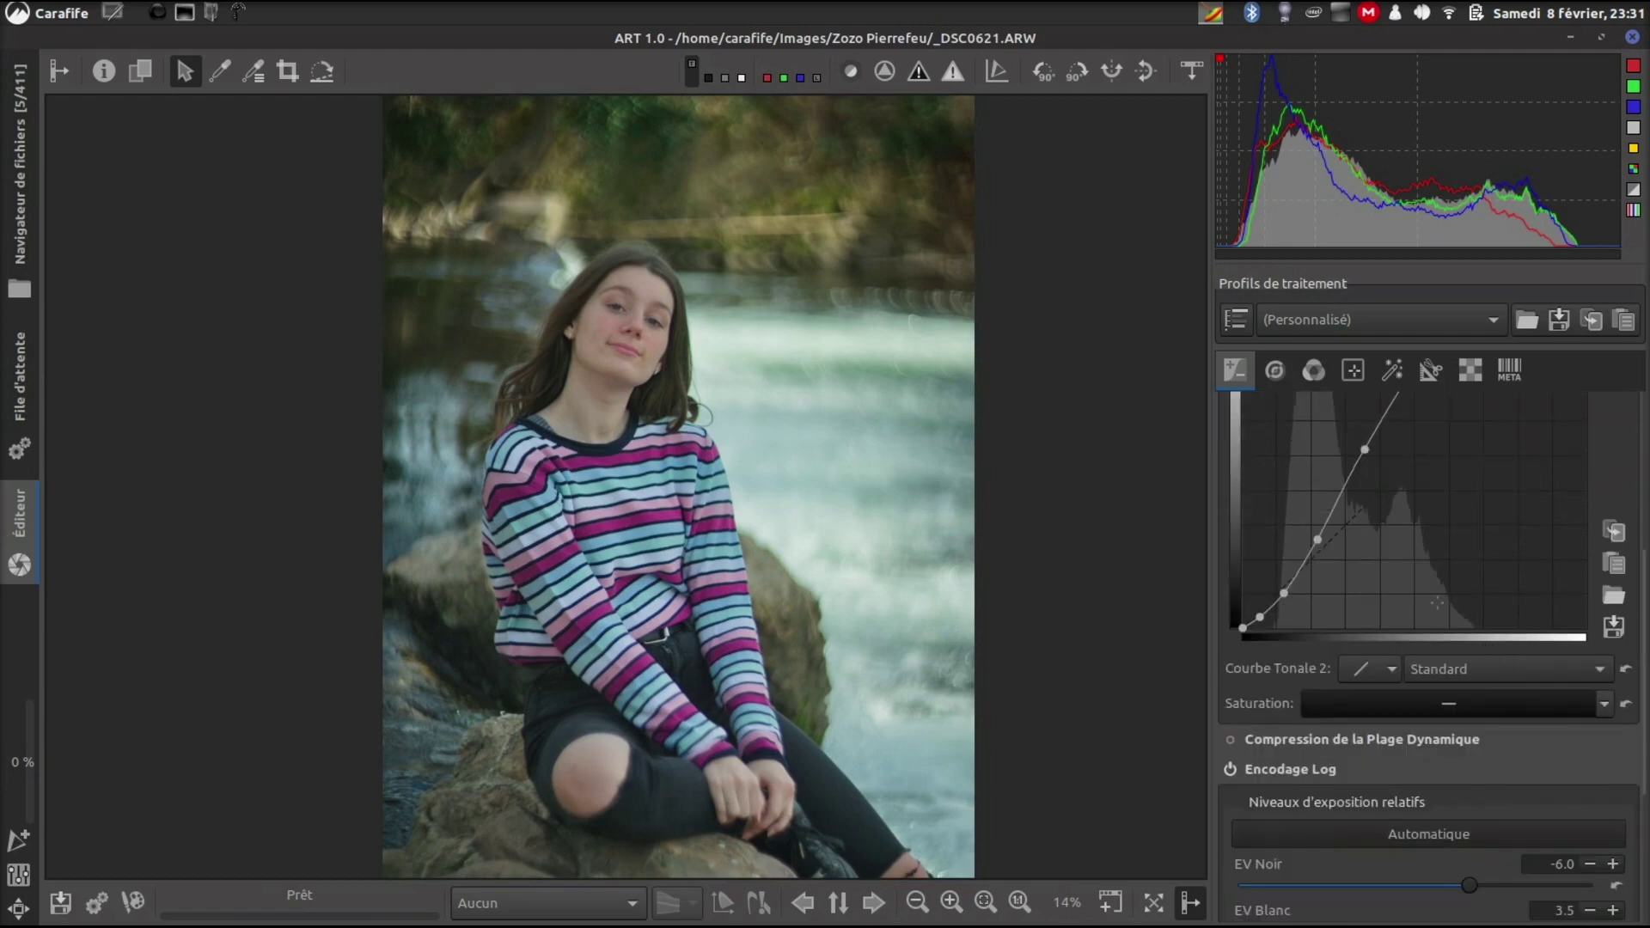
click(1391, 663)
click(1439, 706)
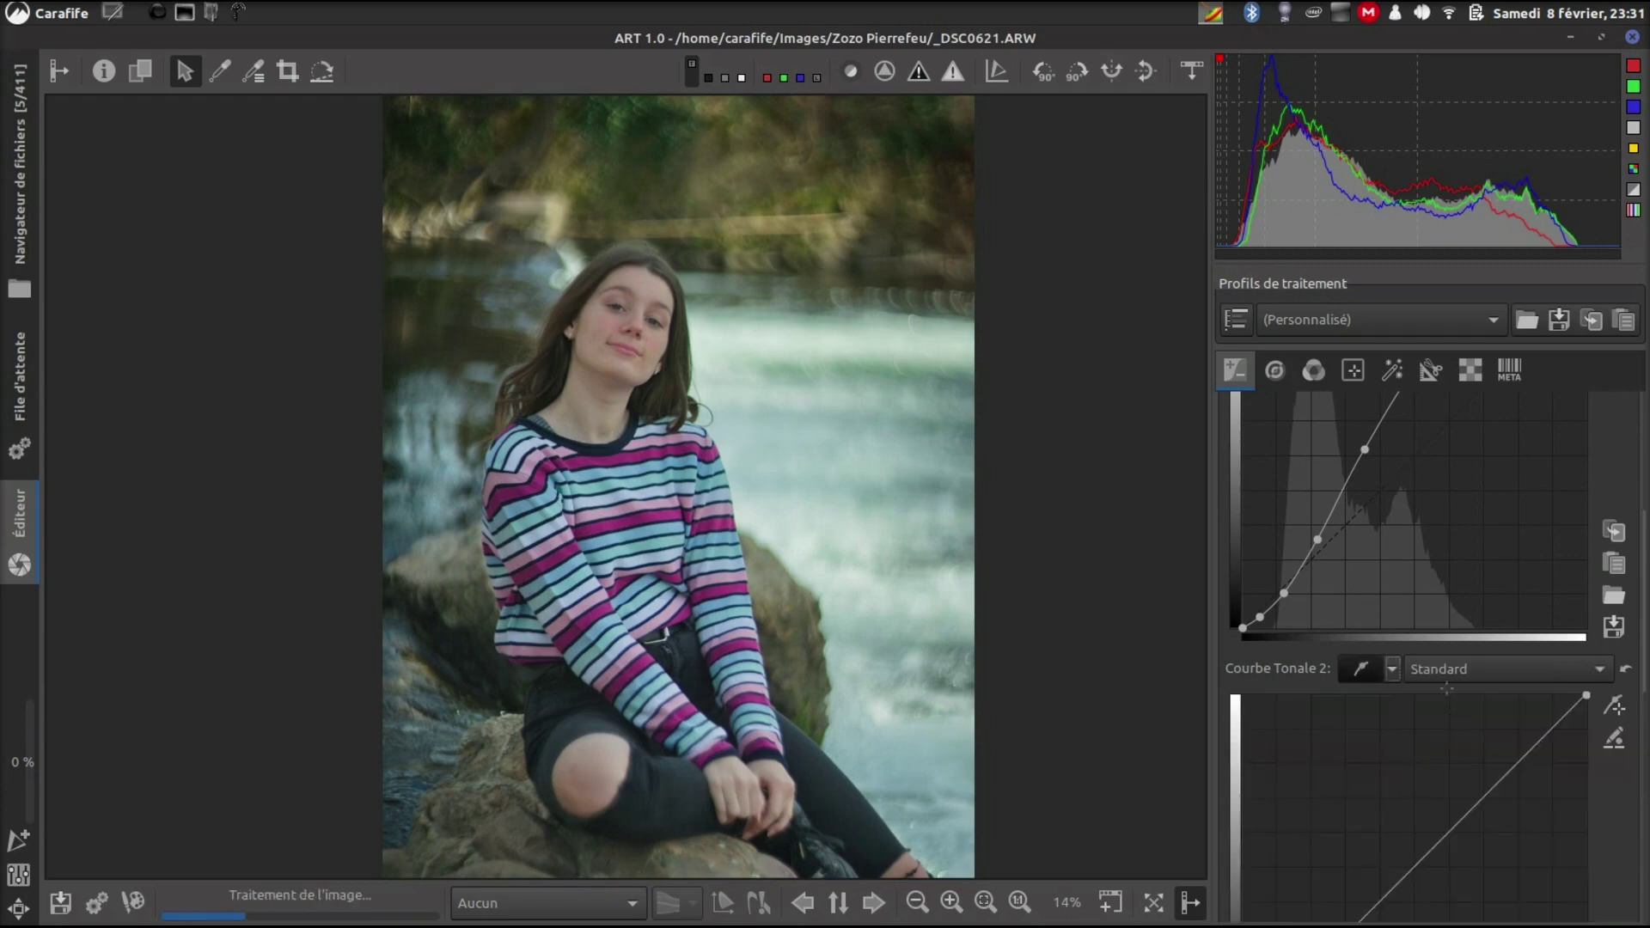
Step: Shape Courbe Tonale 2 into a very slight S with one point in the shadows and one in the highlights
scroll(1405, 570, down, 4)
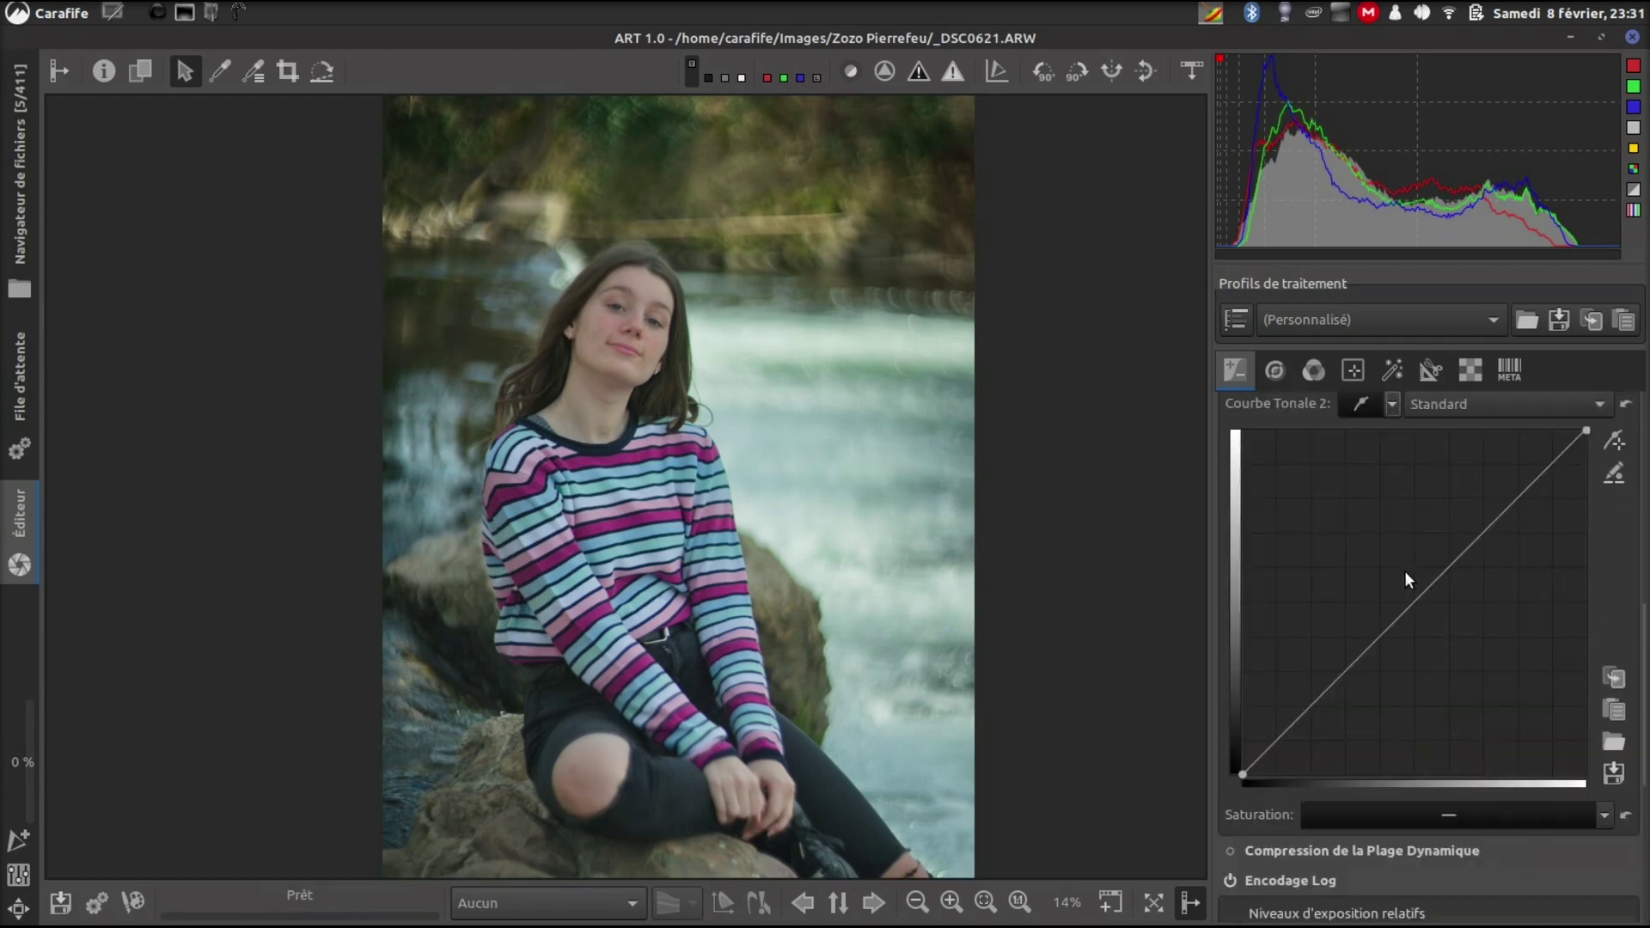
click(1305, 710)
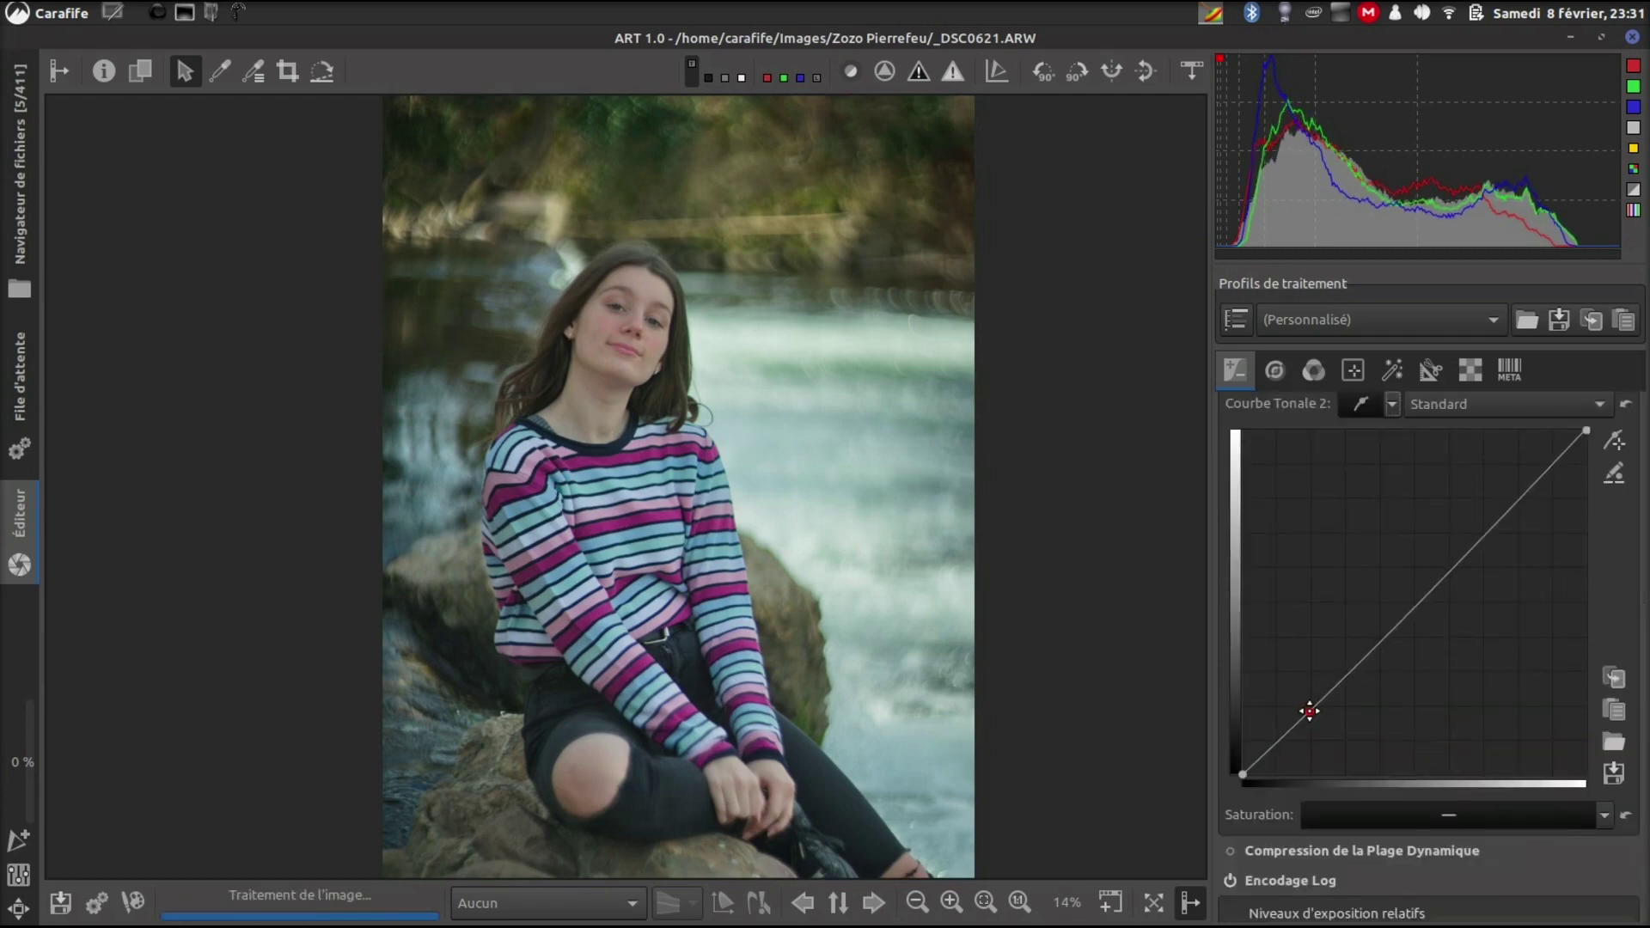
click(1480, 532)
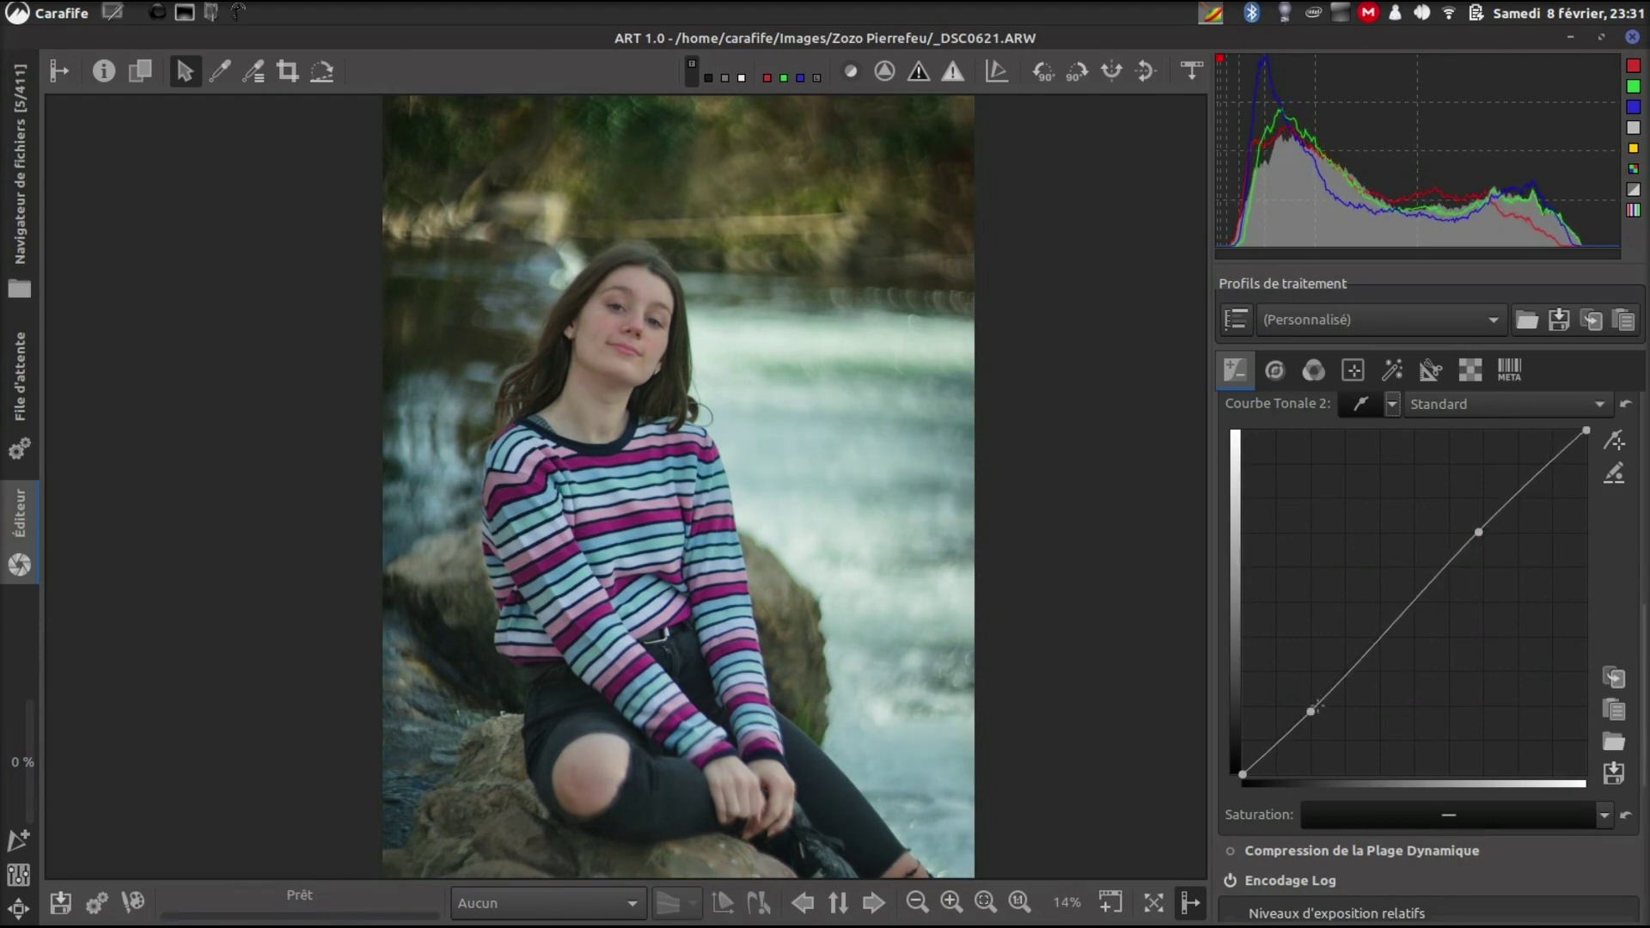
drag(1311, 713, 1314, 712)
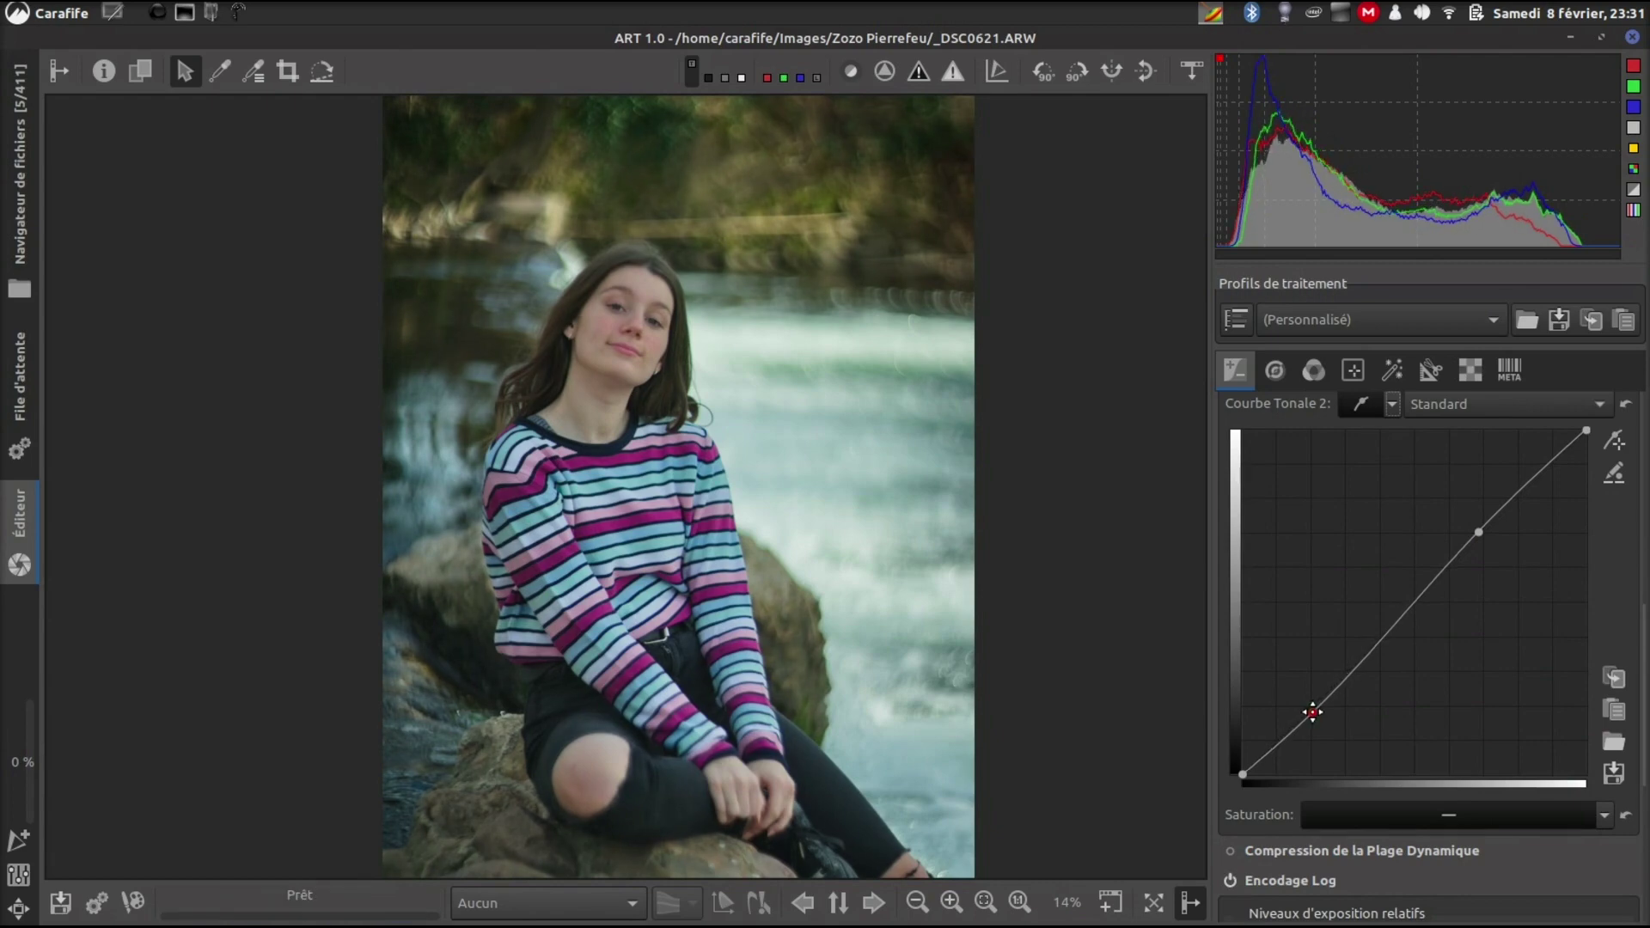
Step: Raise Contraste to 10 in the Courbes Tonales module
scroll(1341, 653, up, 8)
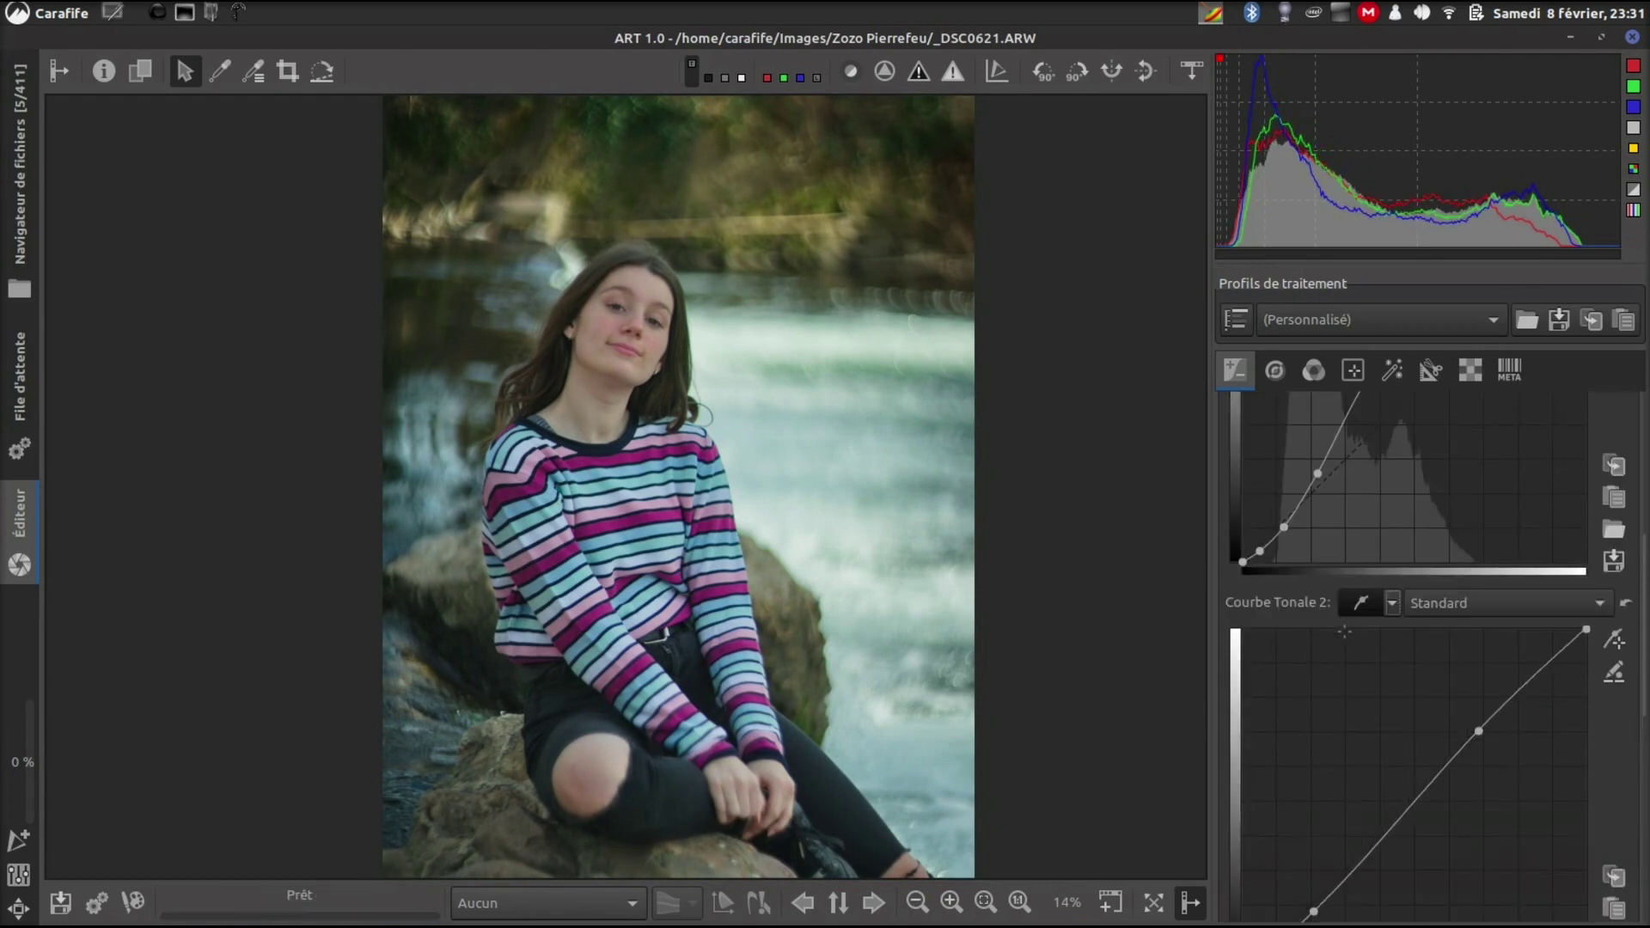
click(1622, 500)
click(1622, 500)
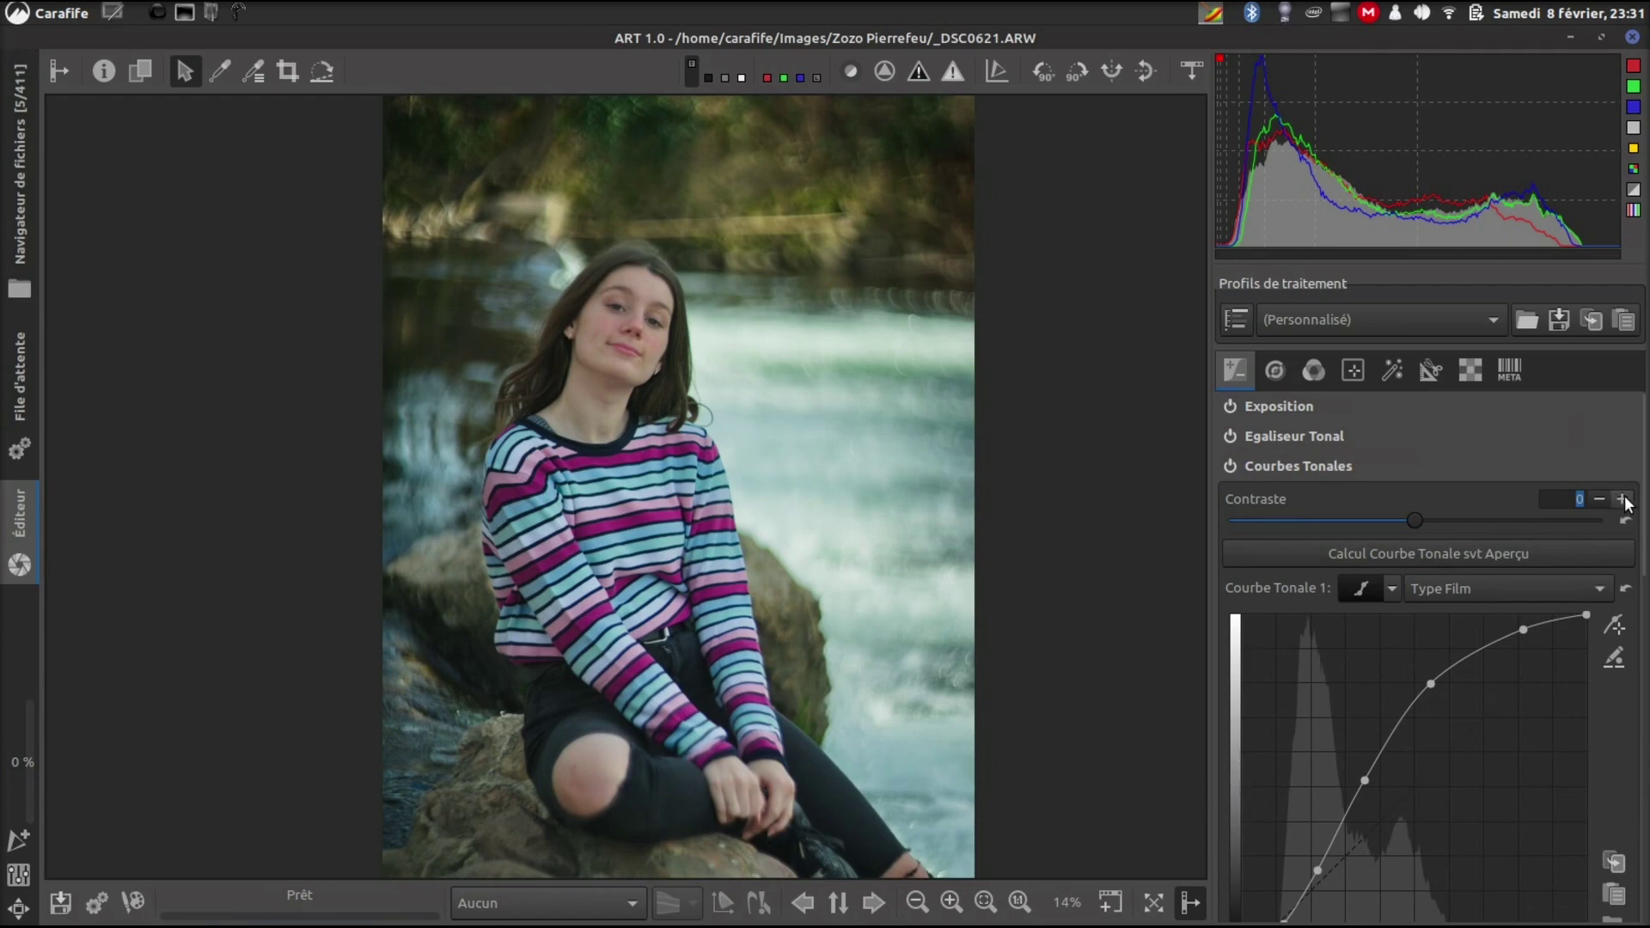
click(1622, 500)
click(1623, 500)
click(1623, 500)
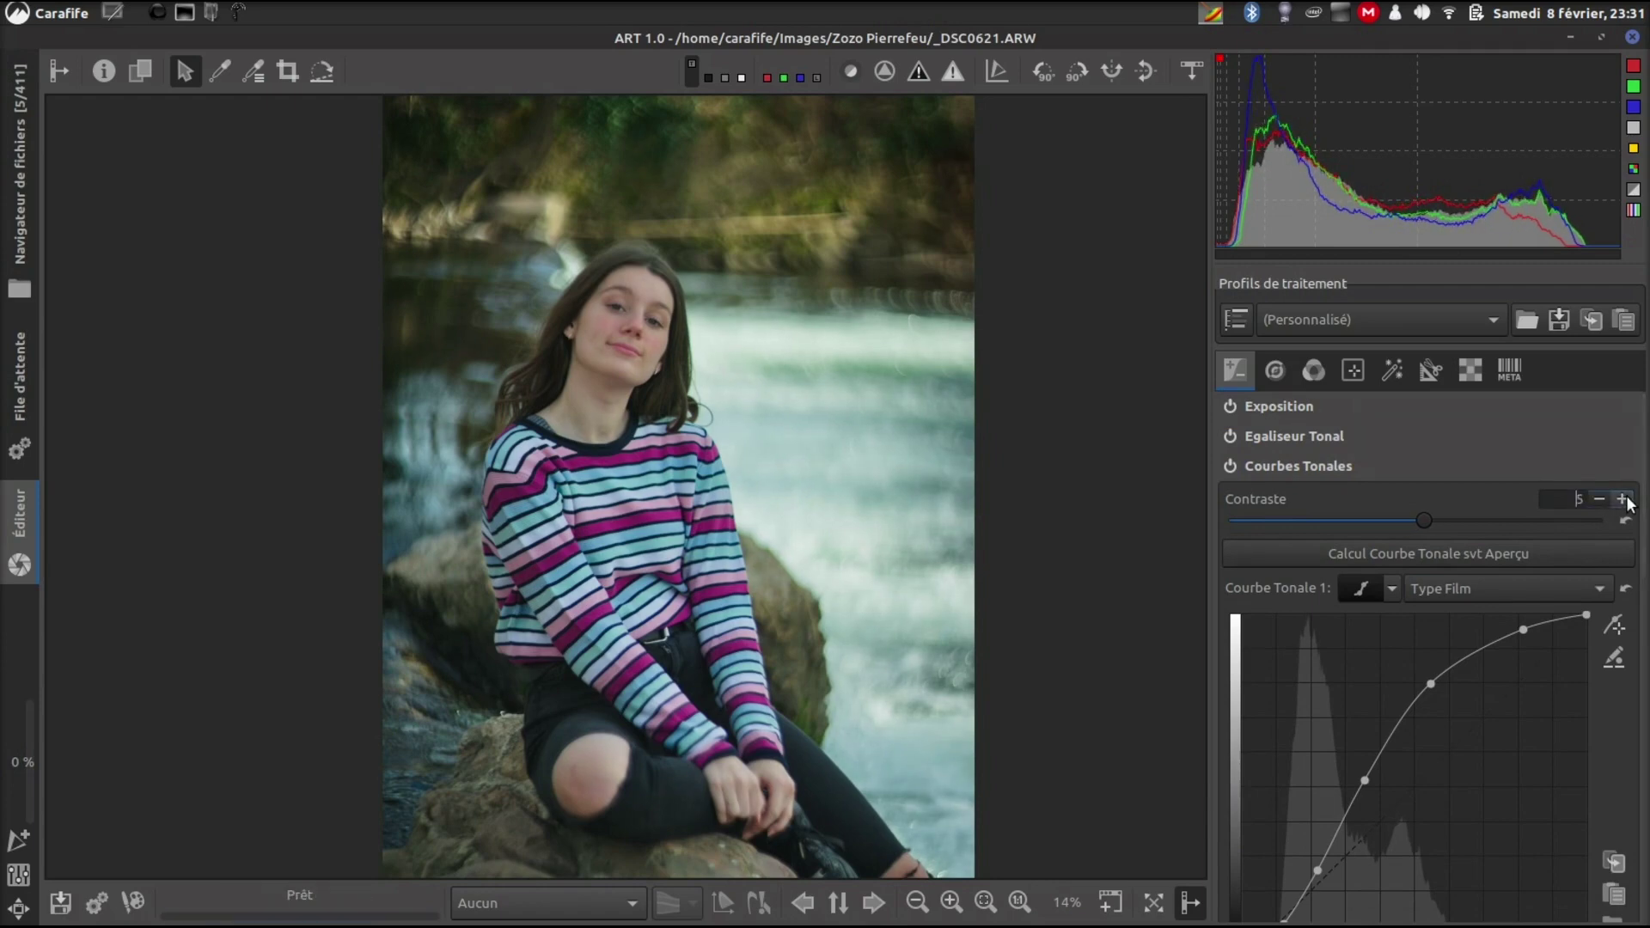
click(1623, 499)
click(1623, 499)
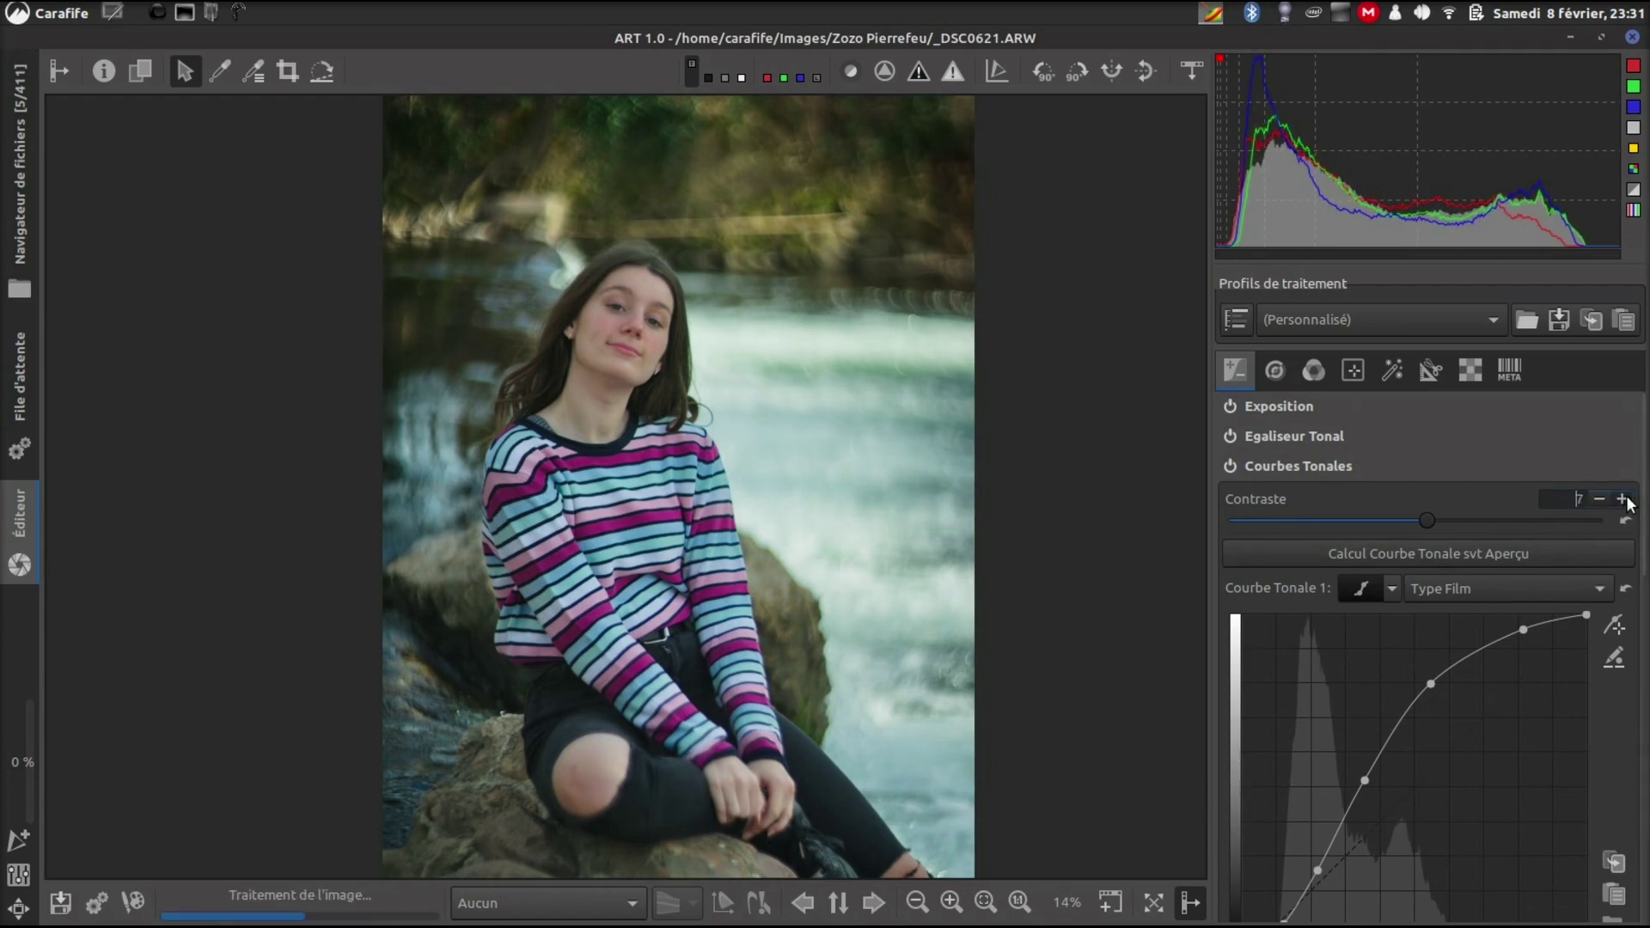
click(1622, 500)
click(1623, 500)
click(1623, 500)
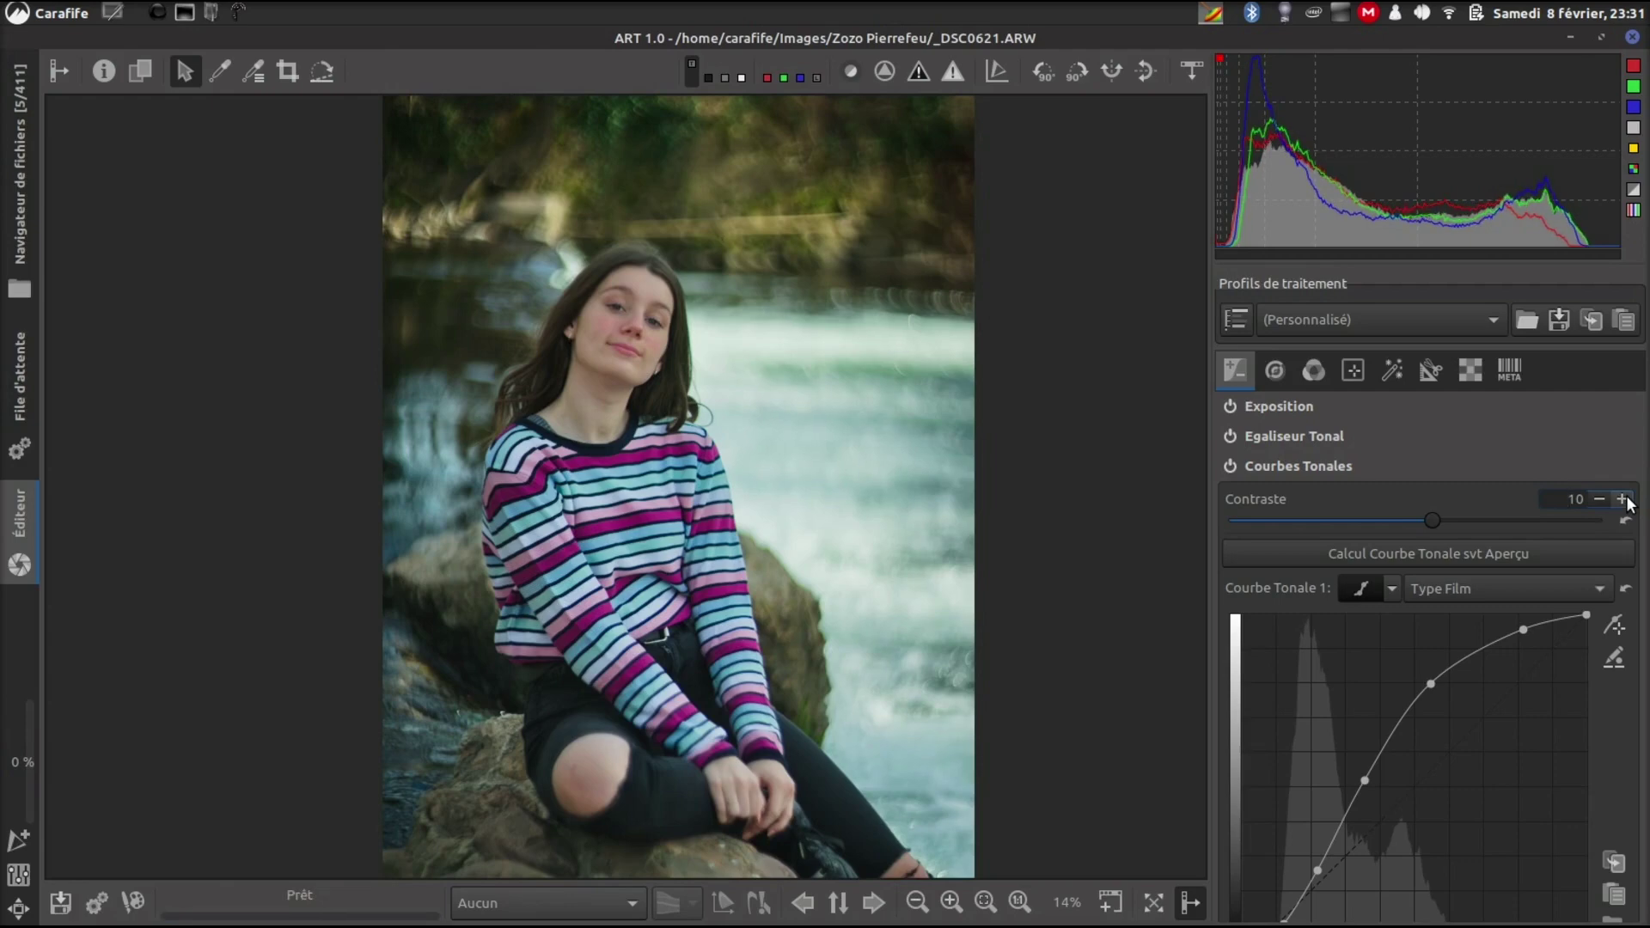
Step: Compare the edit with the Photo chargée state in the Historique, and return to the latest history entry
scroll(832, 361, down, 1)
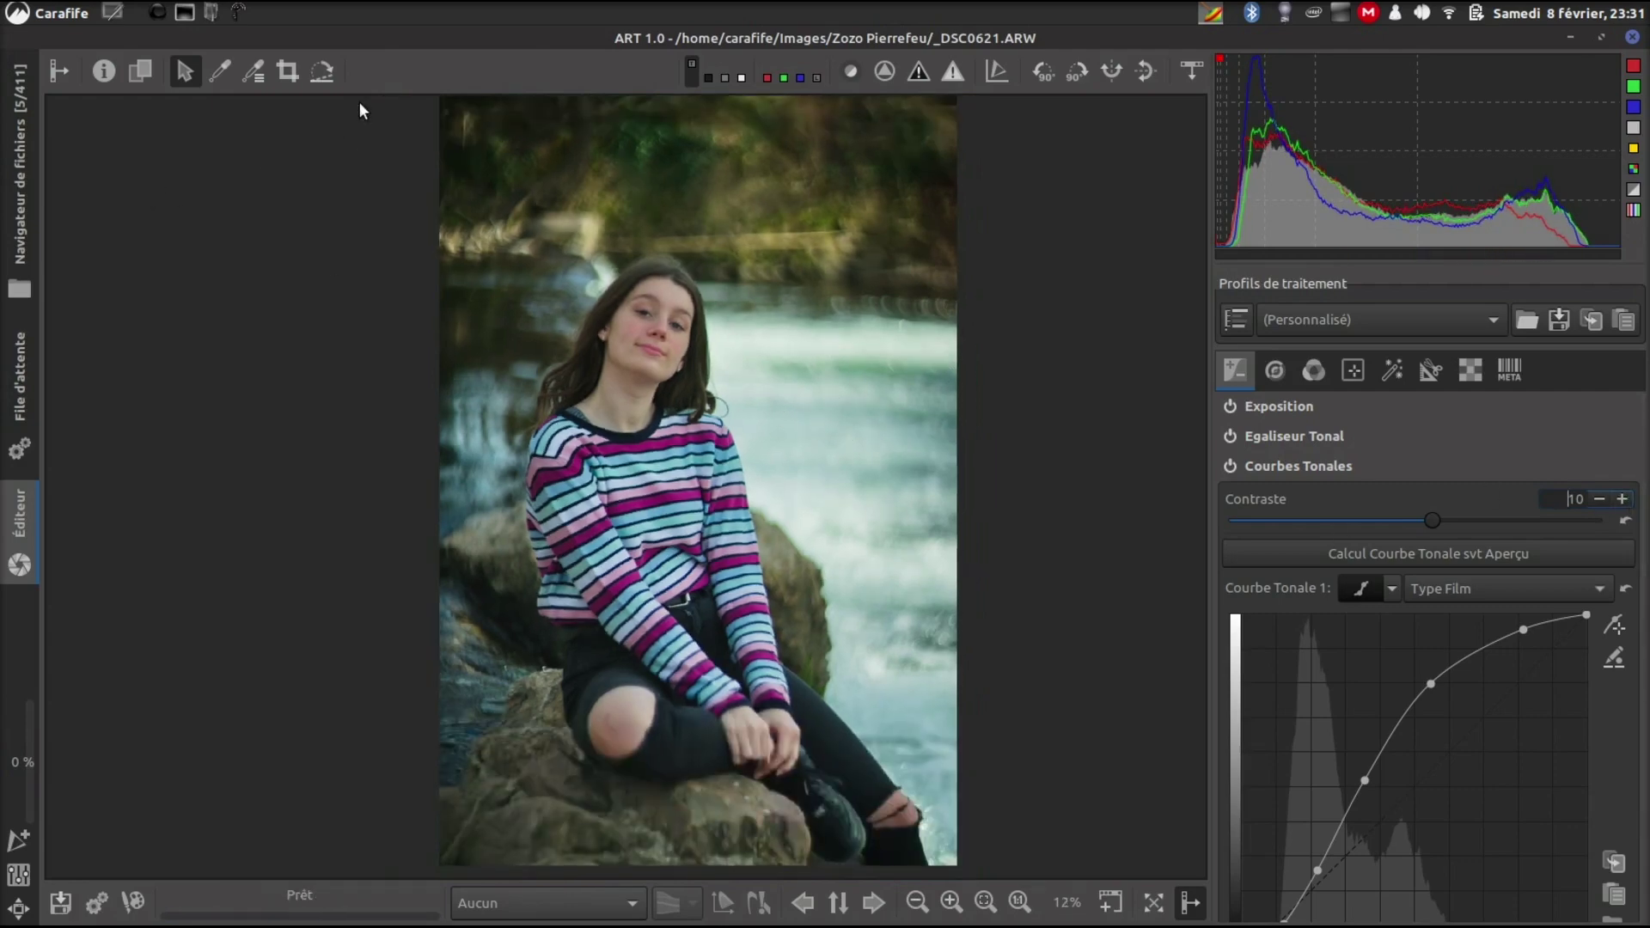
click(53, 76)
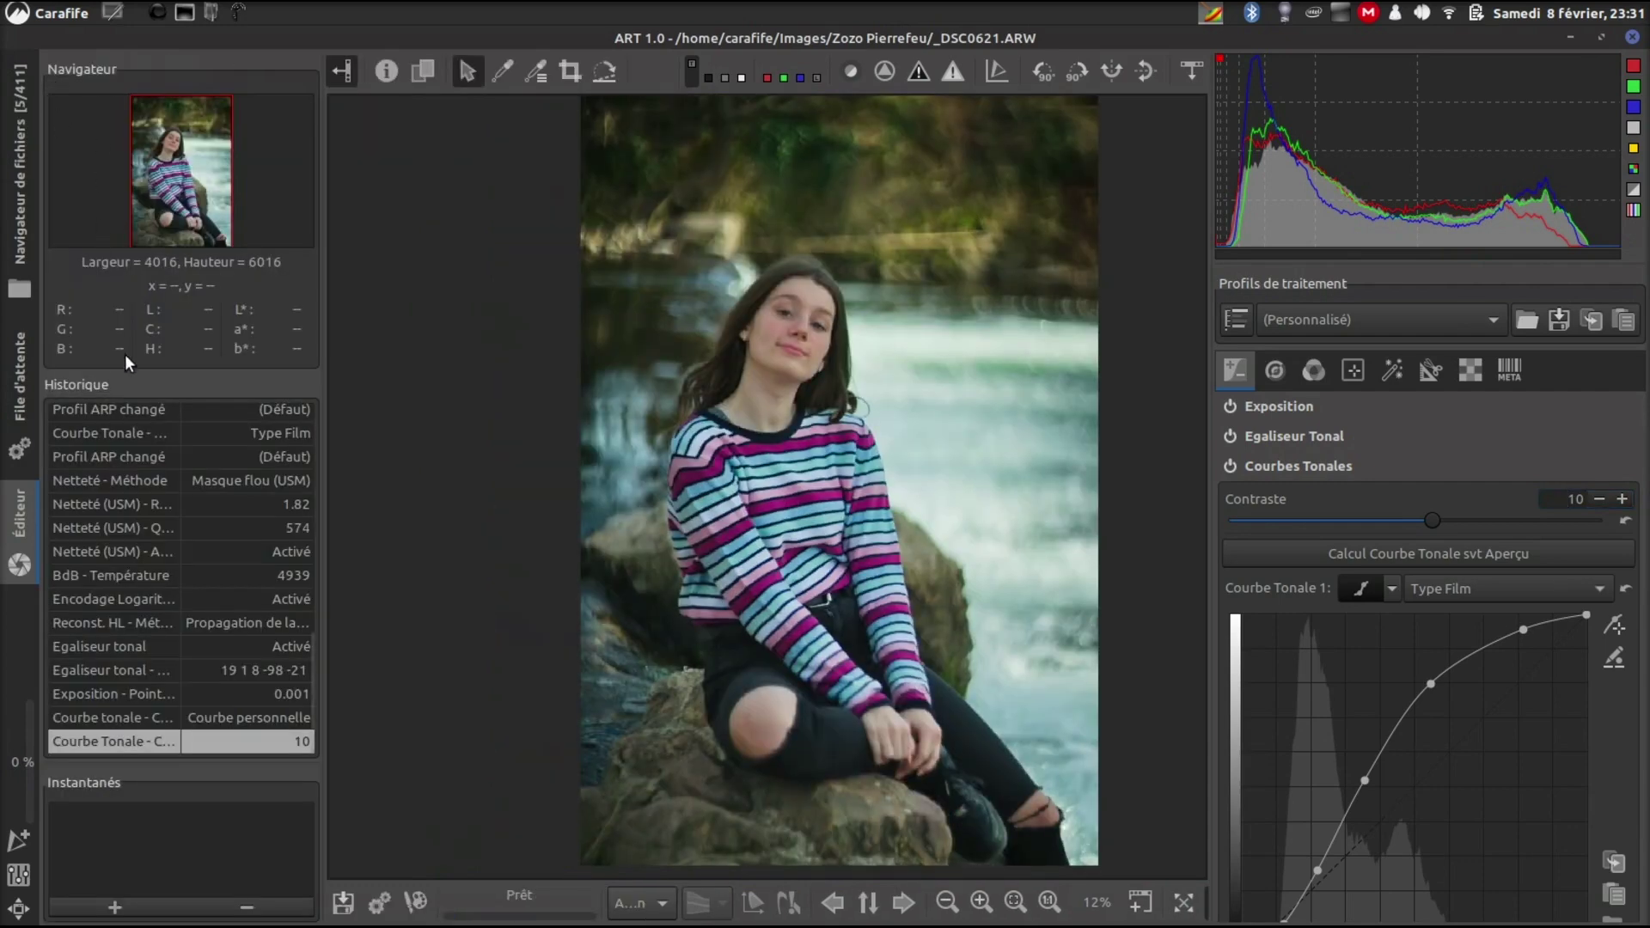
scroll(102, 410, up, 5)
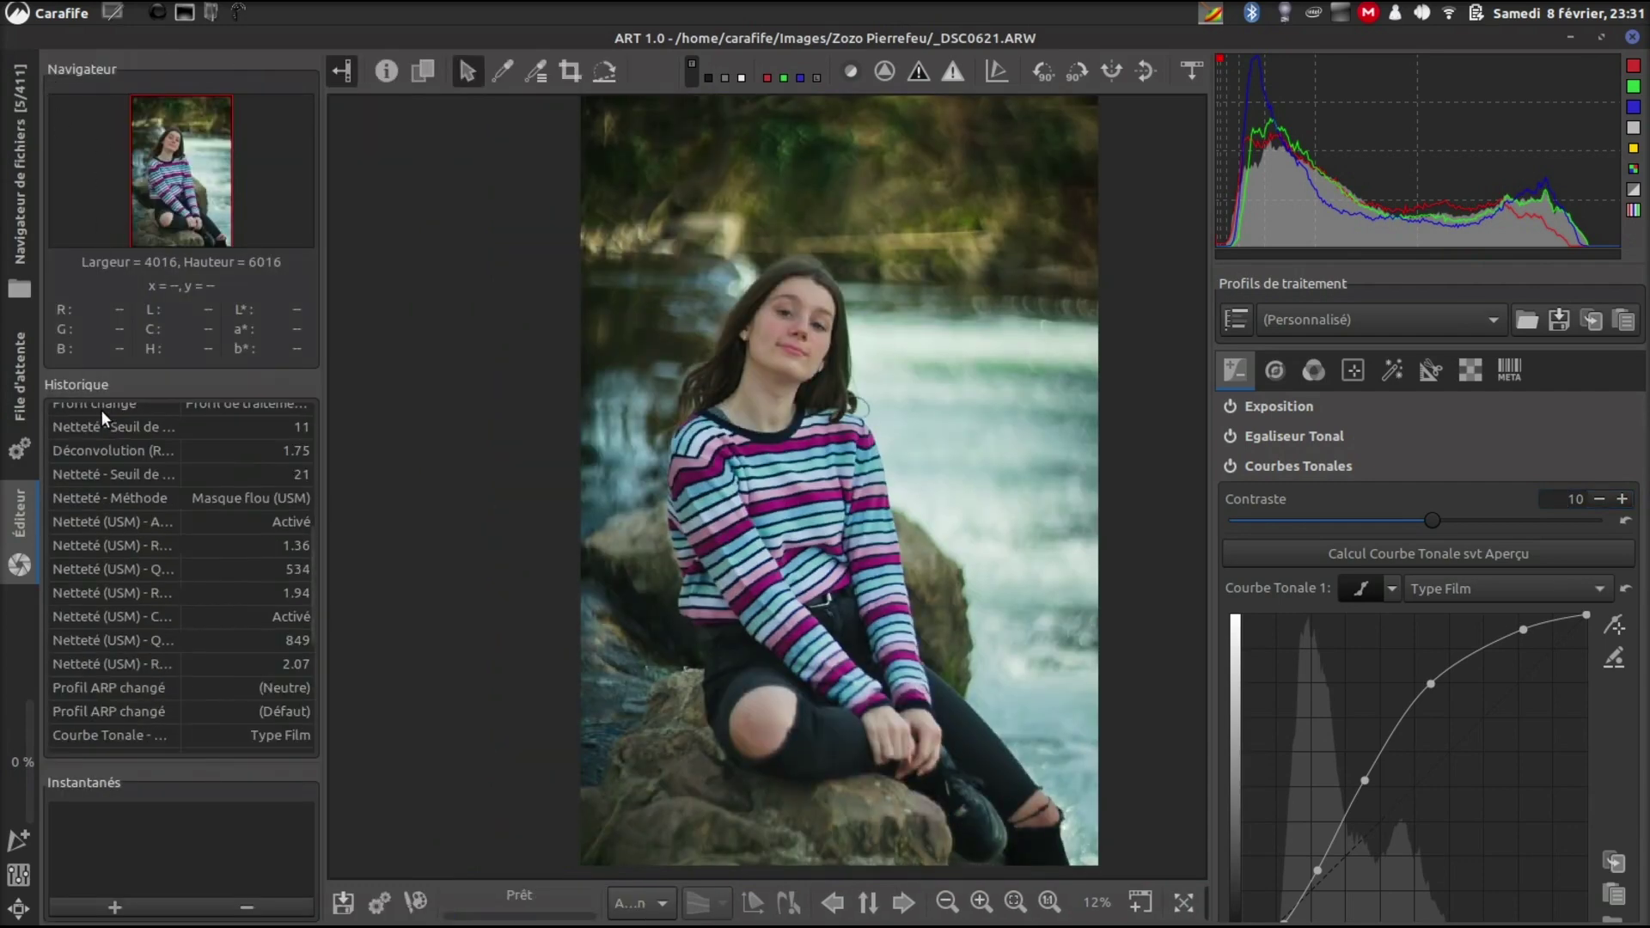
scroll(102, 410, up, 2)
click(102, 413)
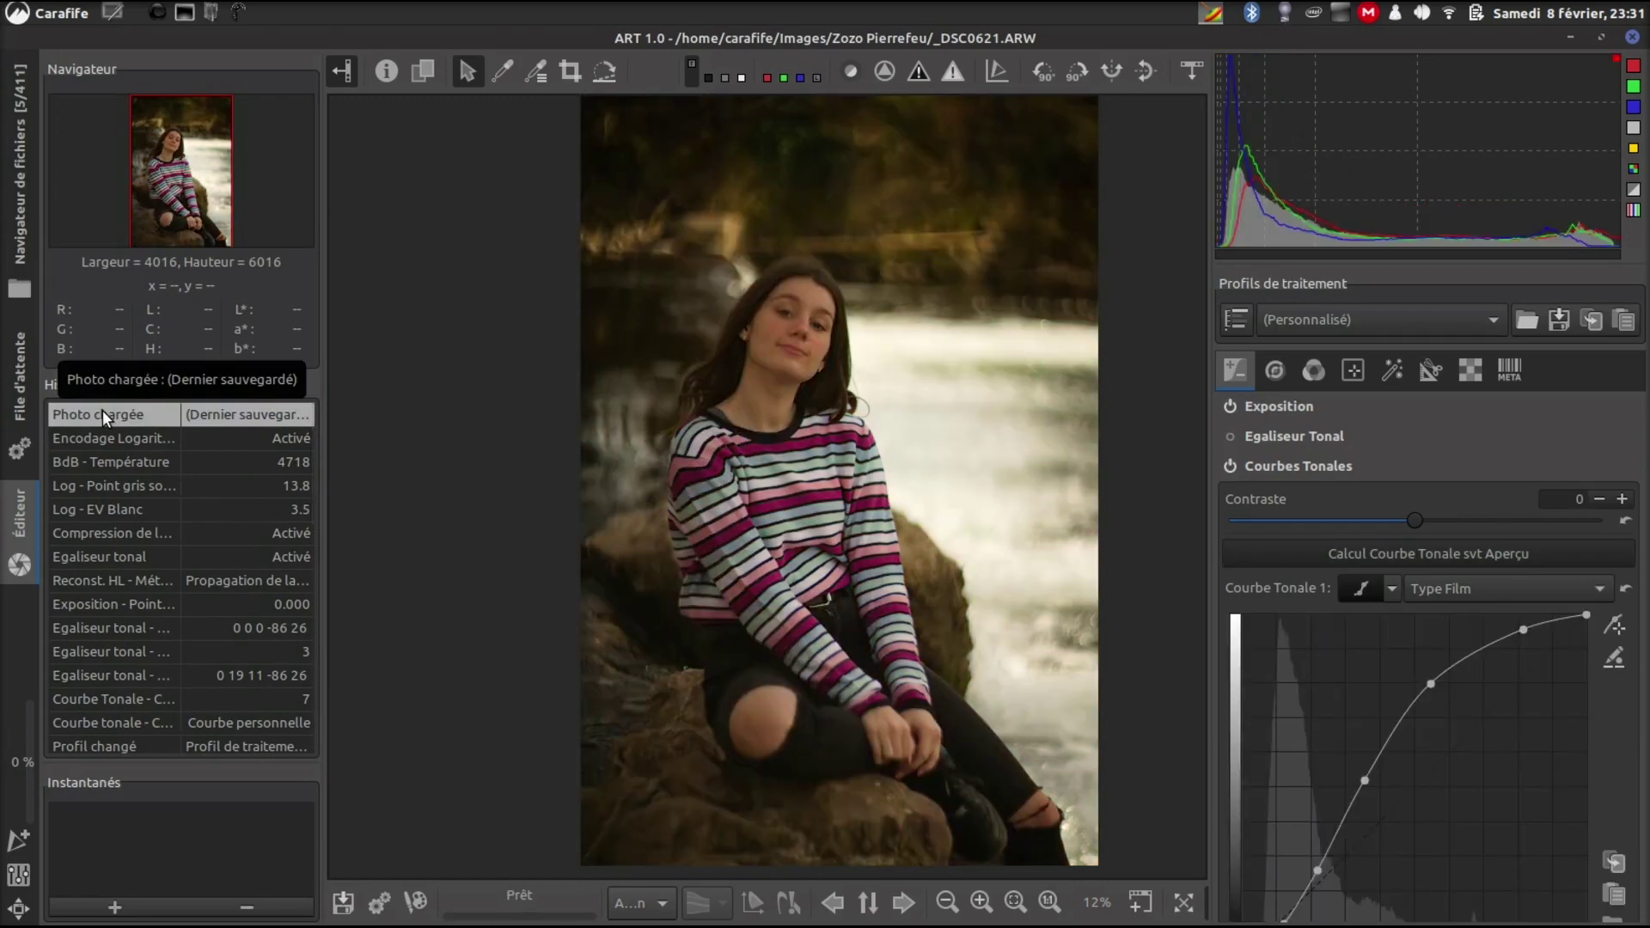
scroll(102, 410, down, 3)
scroll(101, 410, down, 4)
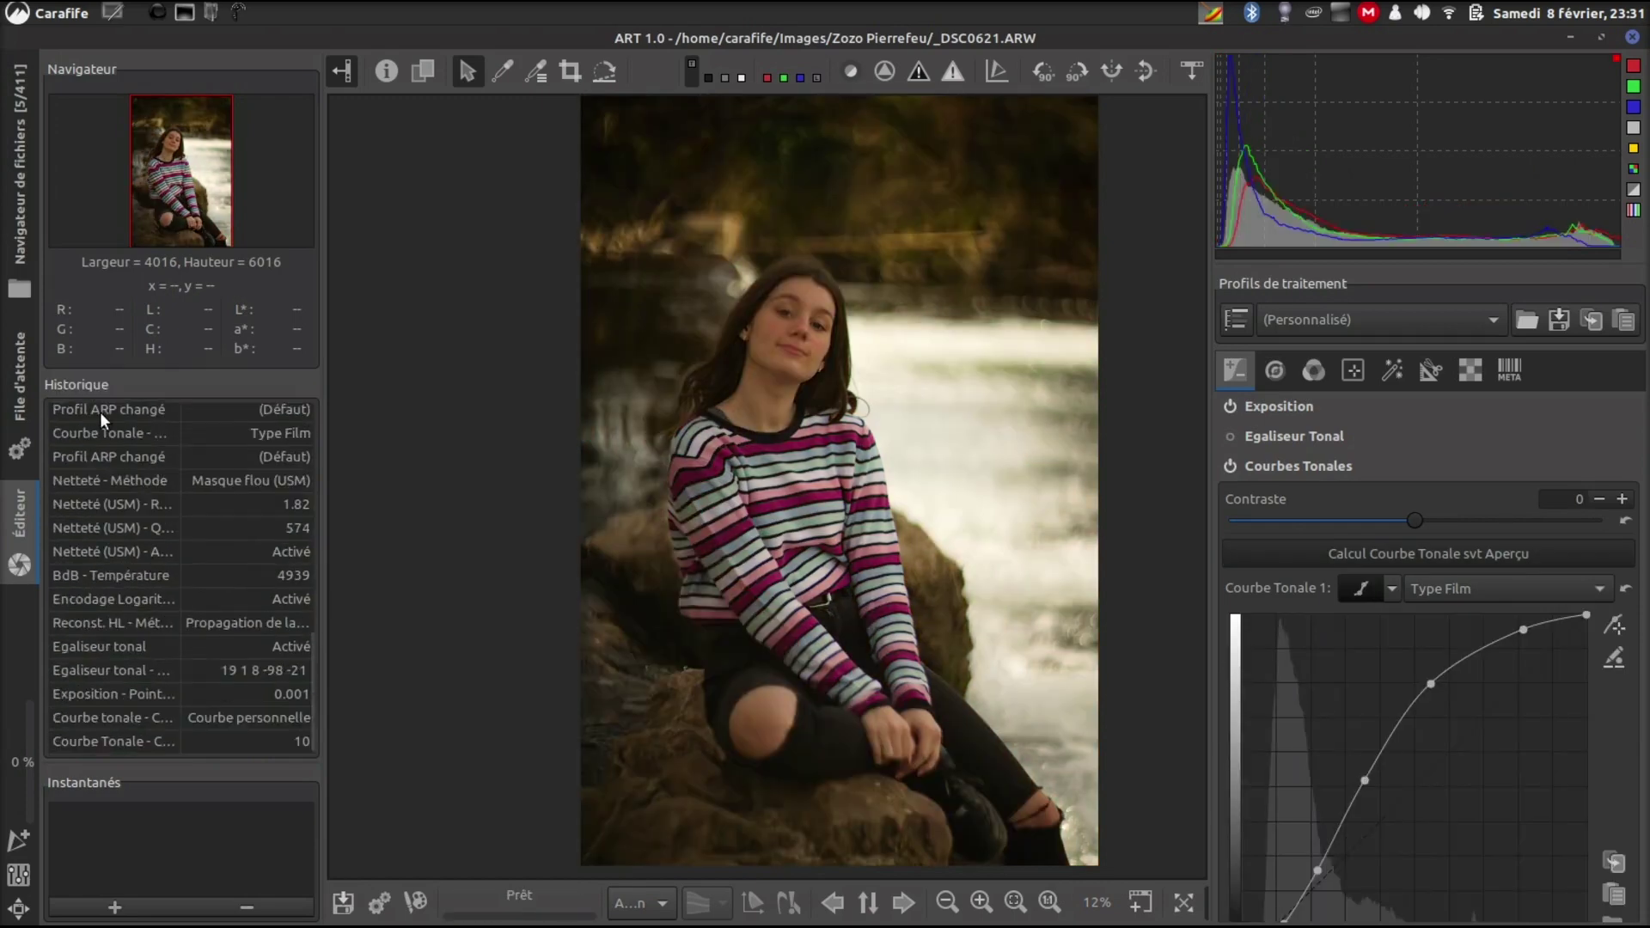
click(114, 741)
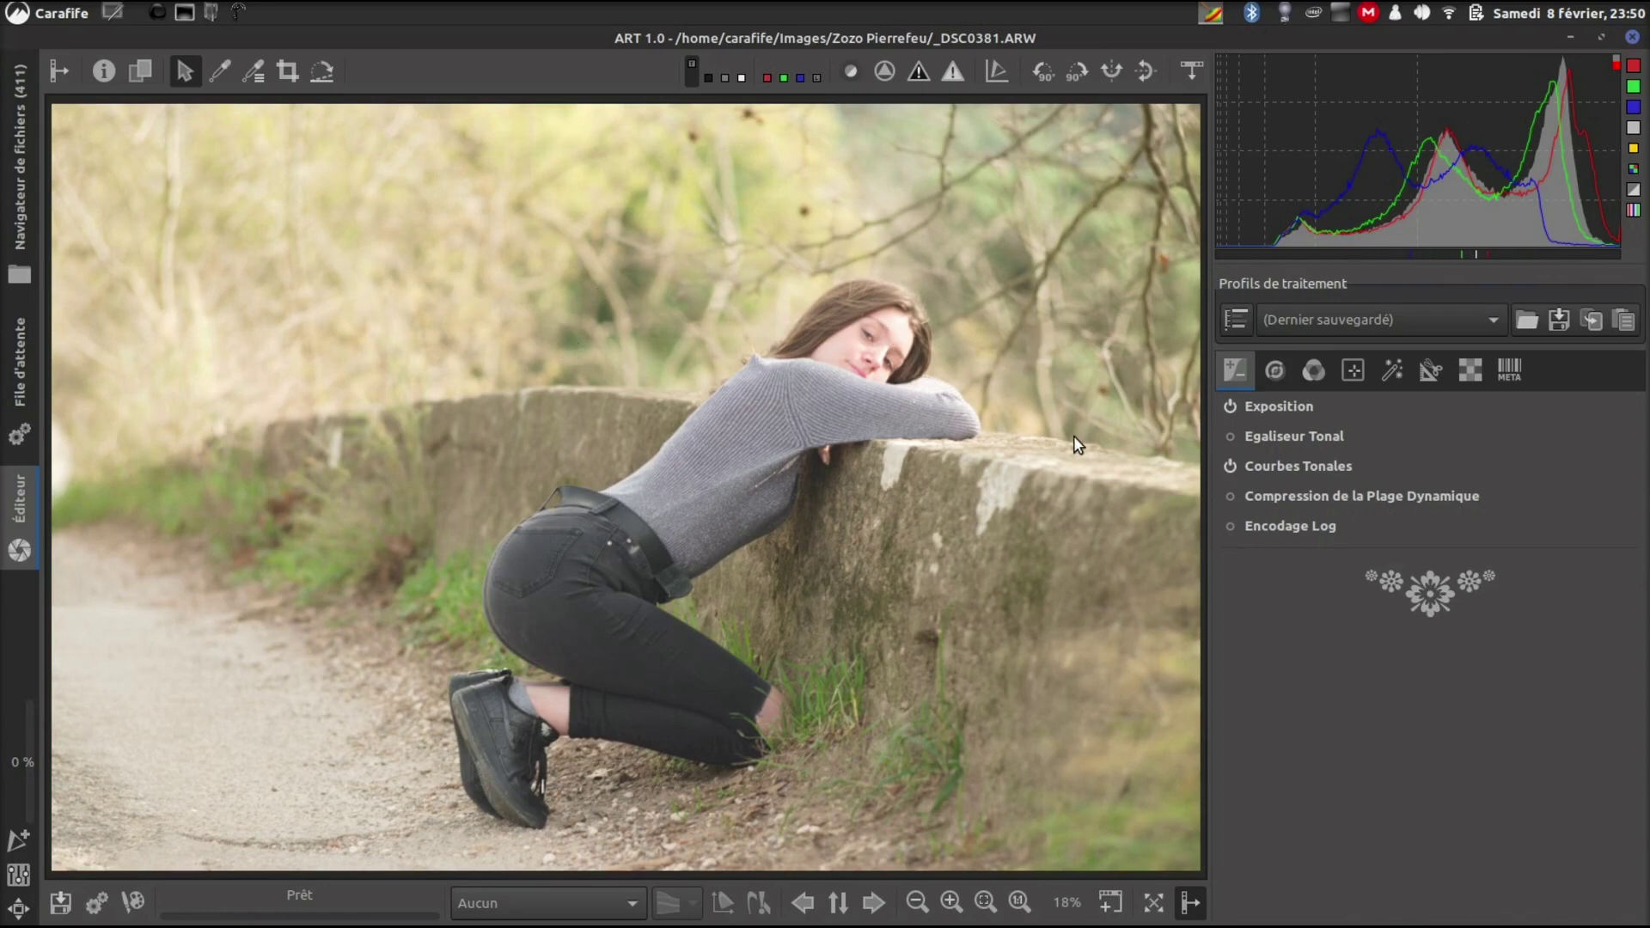
Step: Set Reconstruction des Hautes Lumières to Propagation de la couleur for the stone wall portrait, and collapse the Exposition module
click(1444, 409)
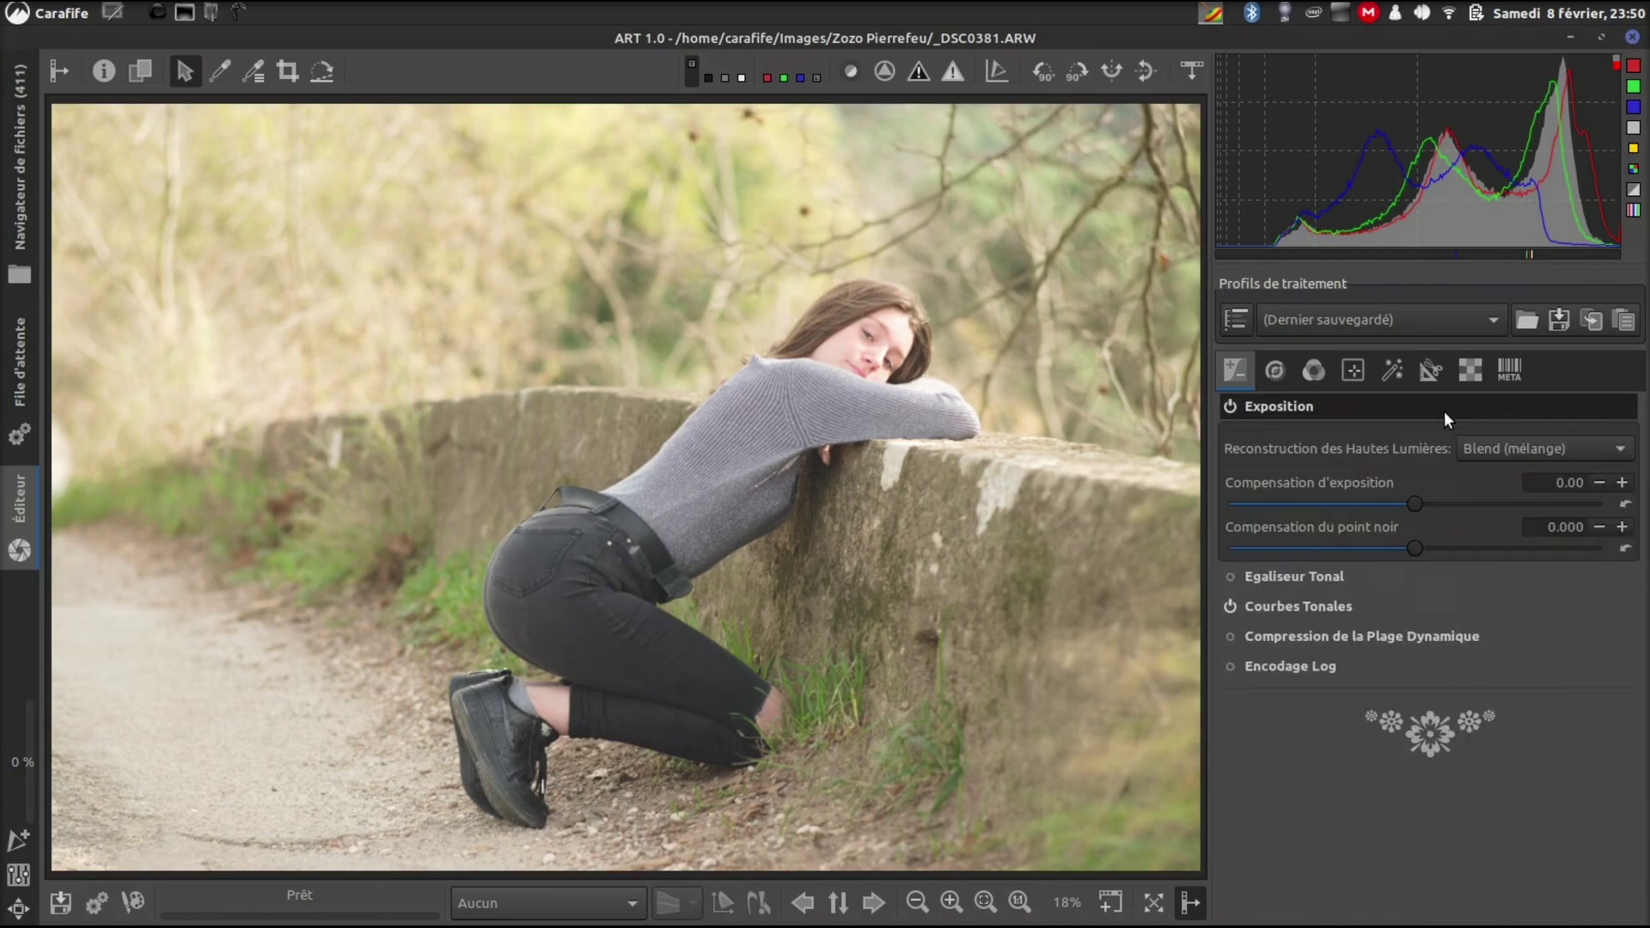
click(1557, 440)
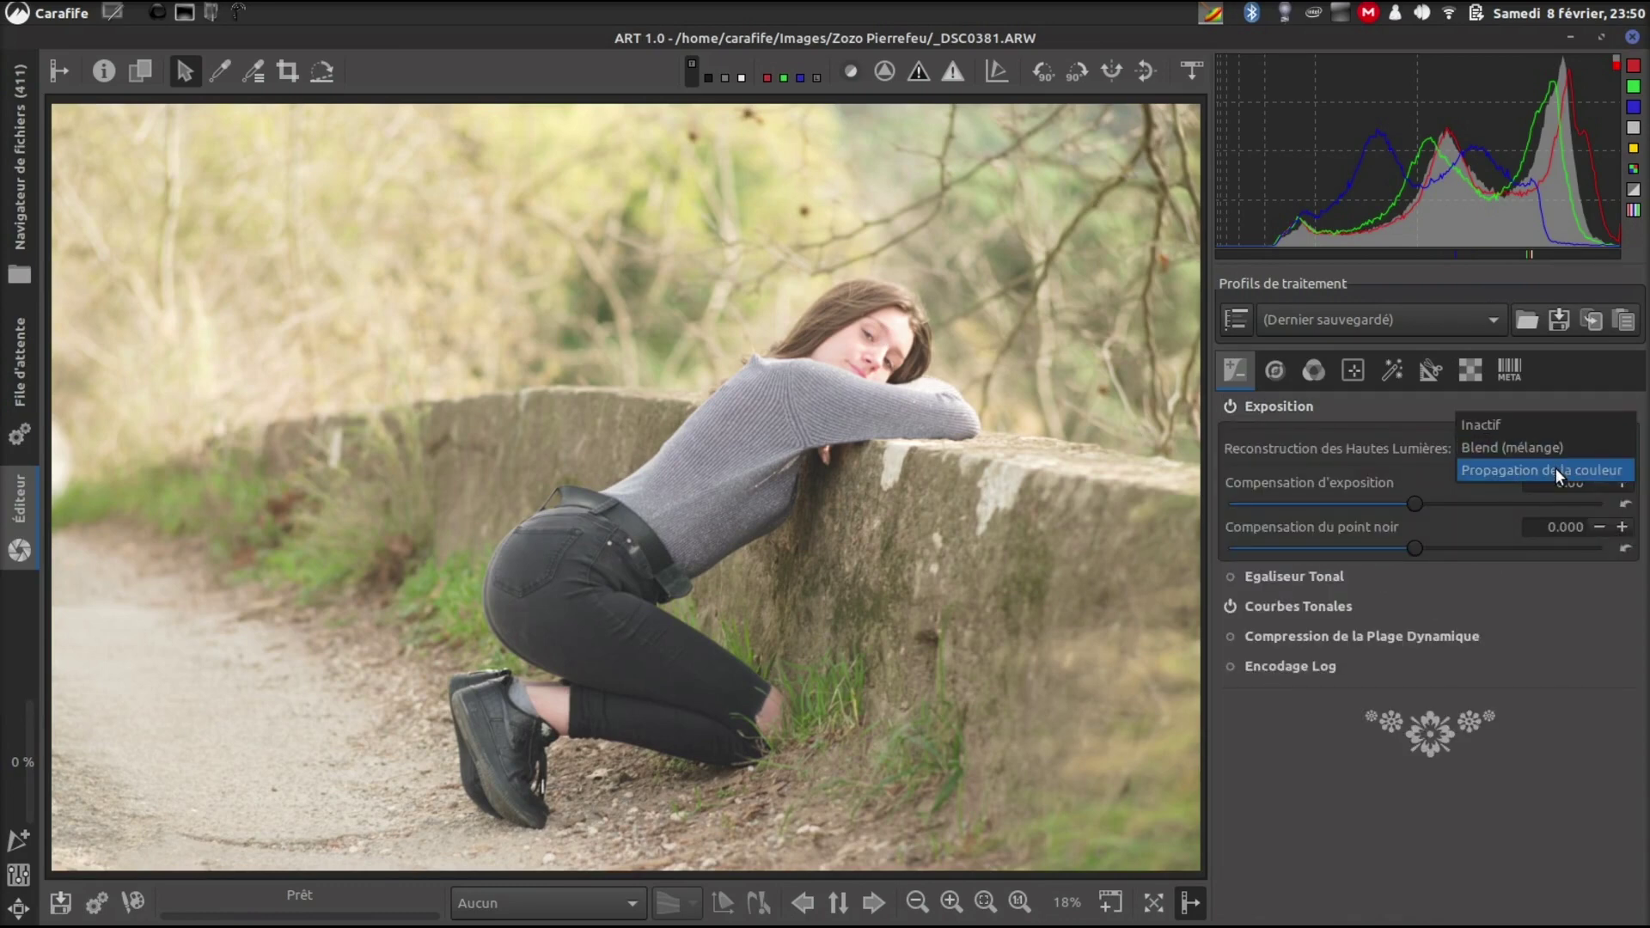
click(1556, 468)
click(1405, 411)
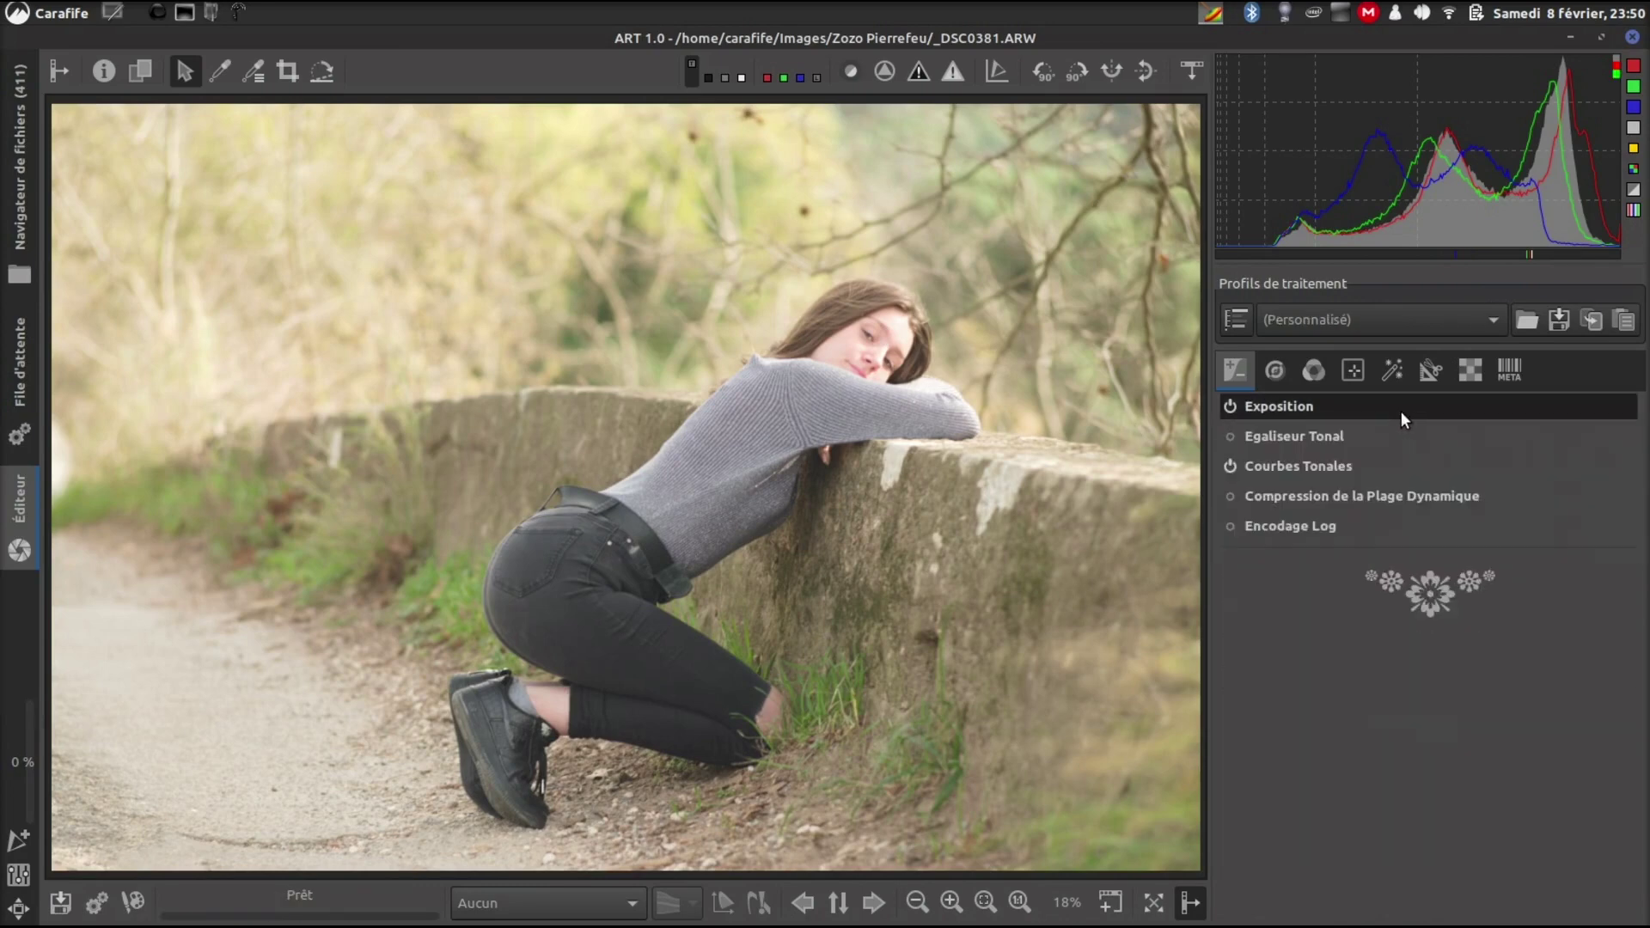
Step: Enable Encodage Log on the stone wall portrait and set Point gris de la source to 30.0
click(1275, 523)
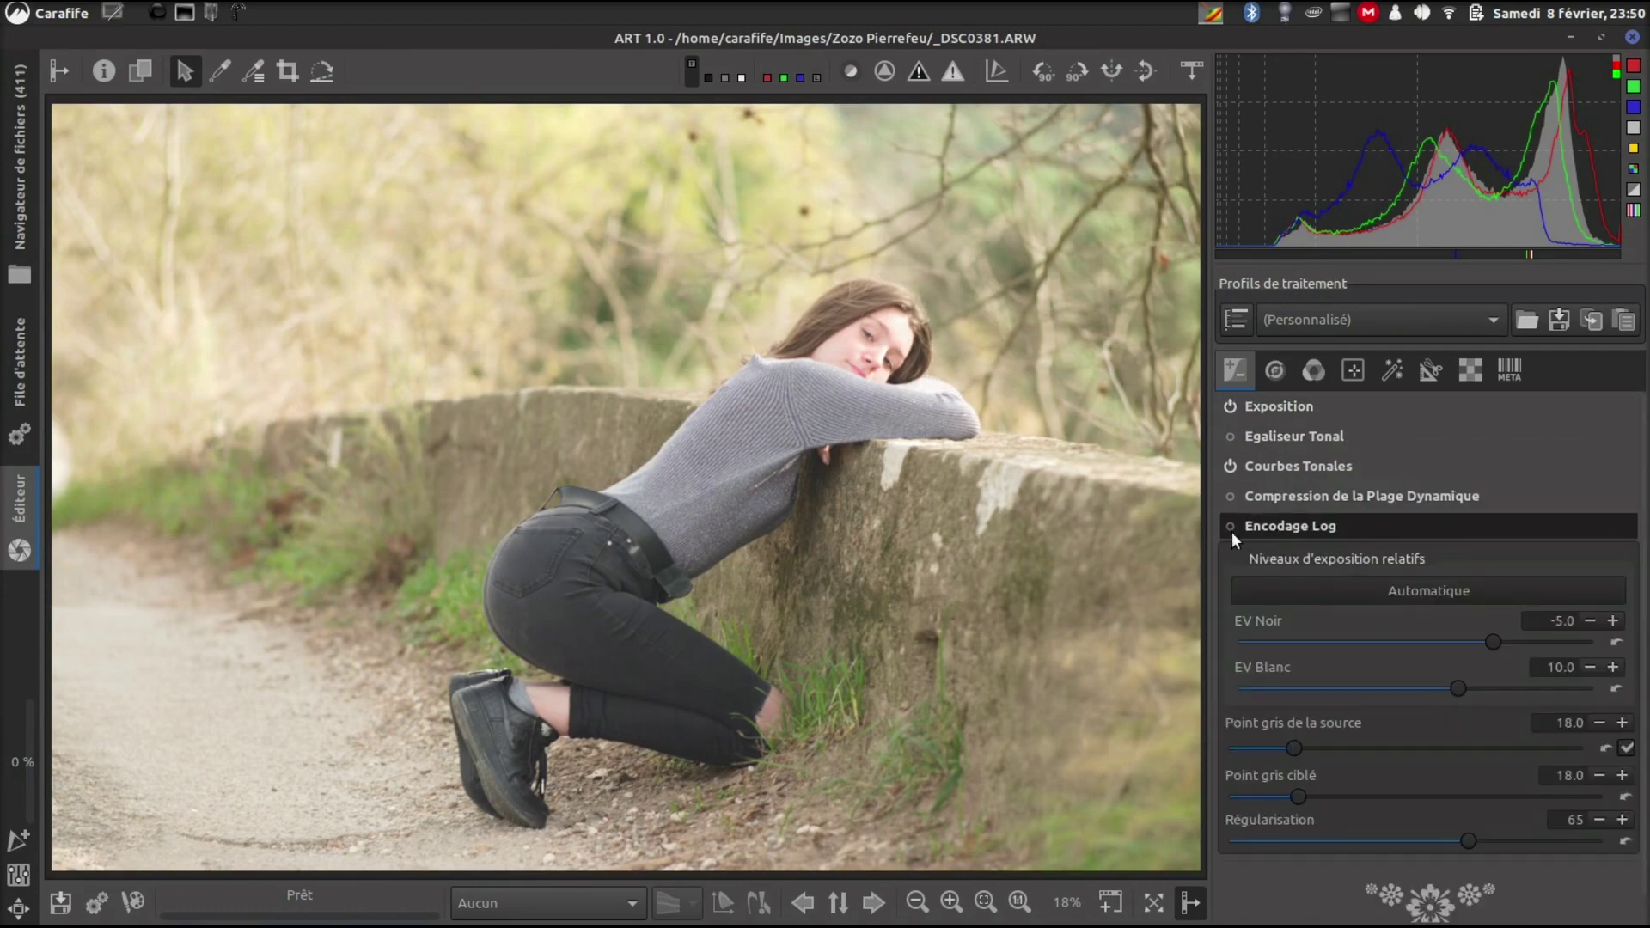
click(1231, 526)
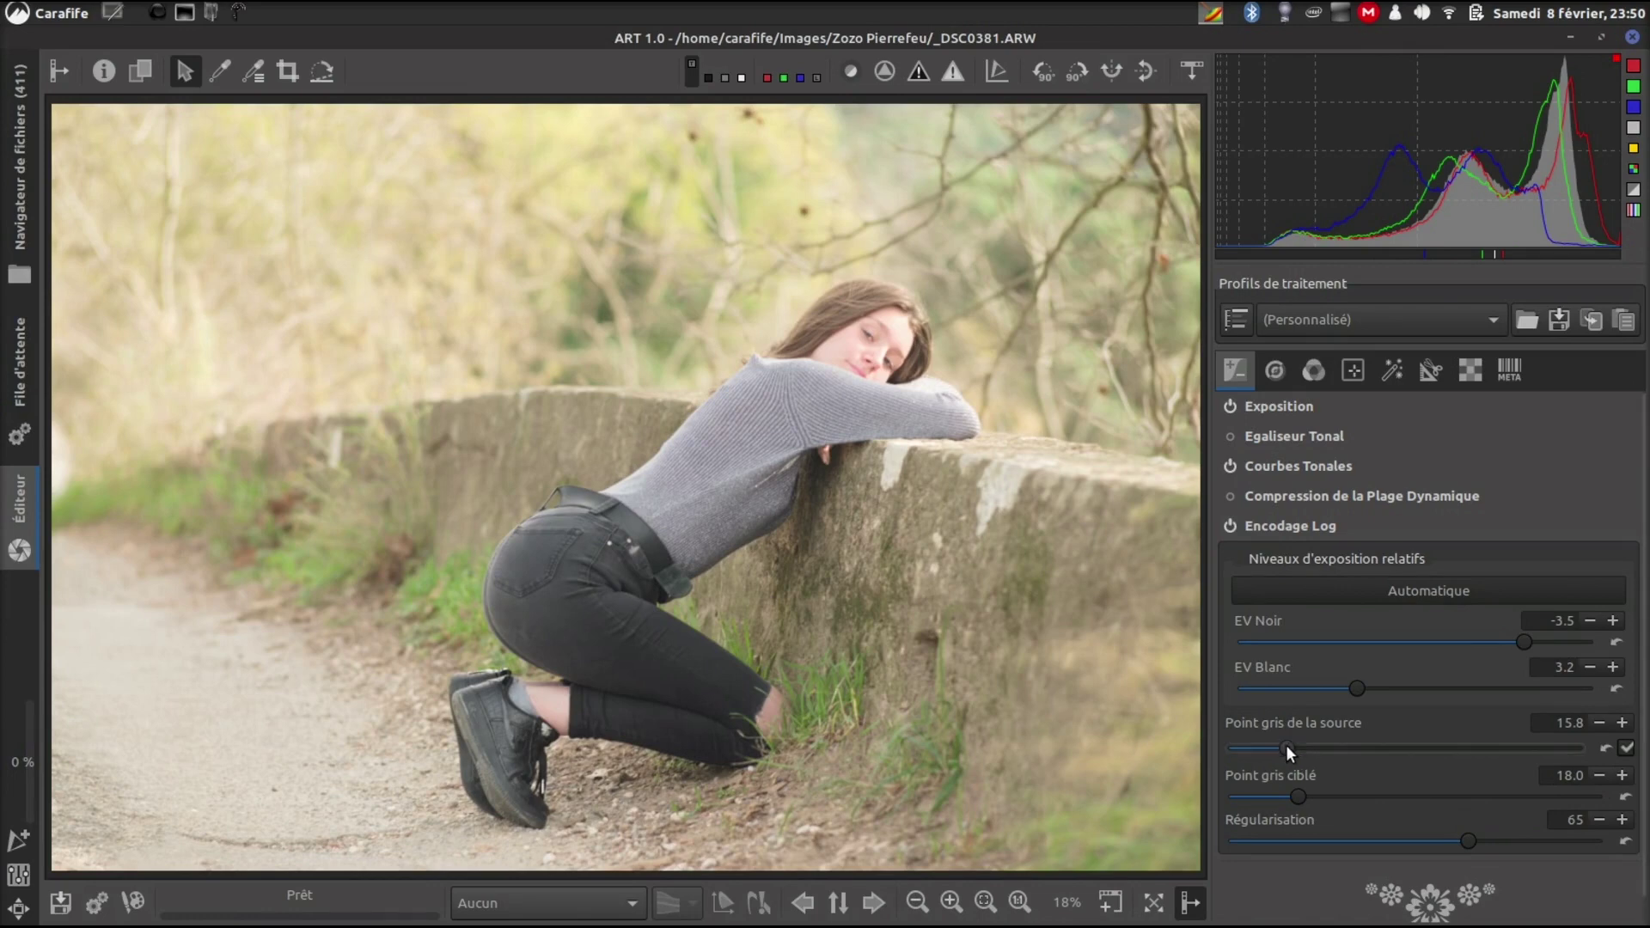
drag(1286, 745, 1336, 745)
drag(1331, 747, 1334, 747)
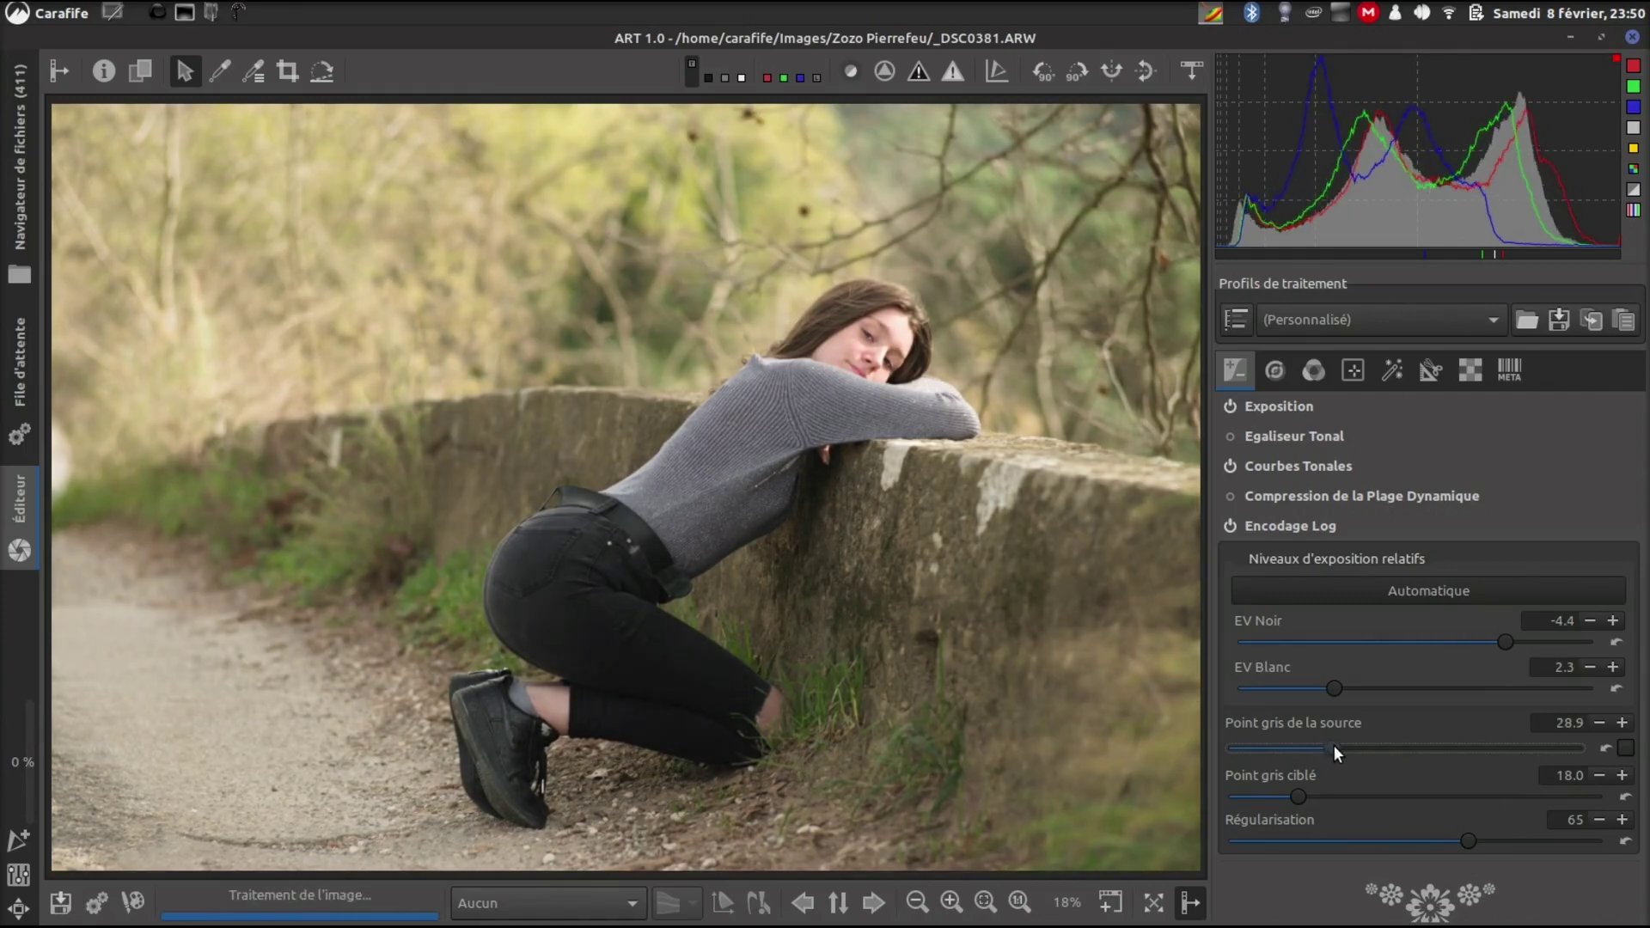
click(1623, 723)
click(1623, 723)
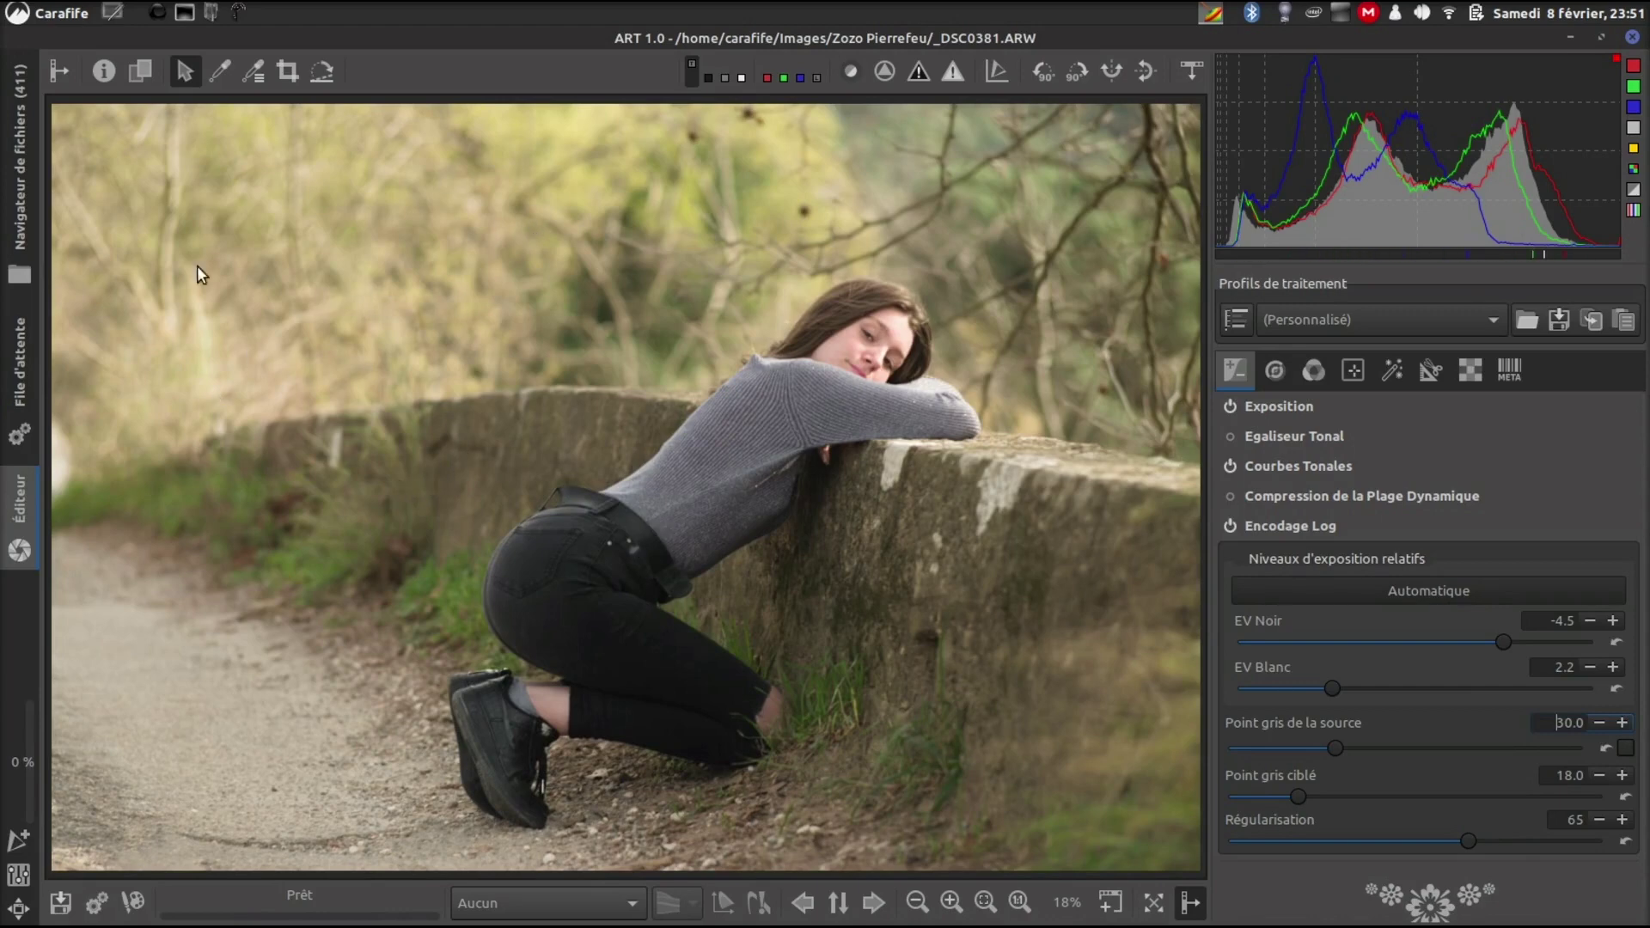
Step: Collapse Encodage Log and enable Compression de la Plage Dynamique
click(1277, 528)
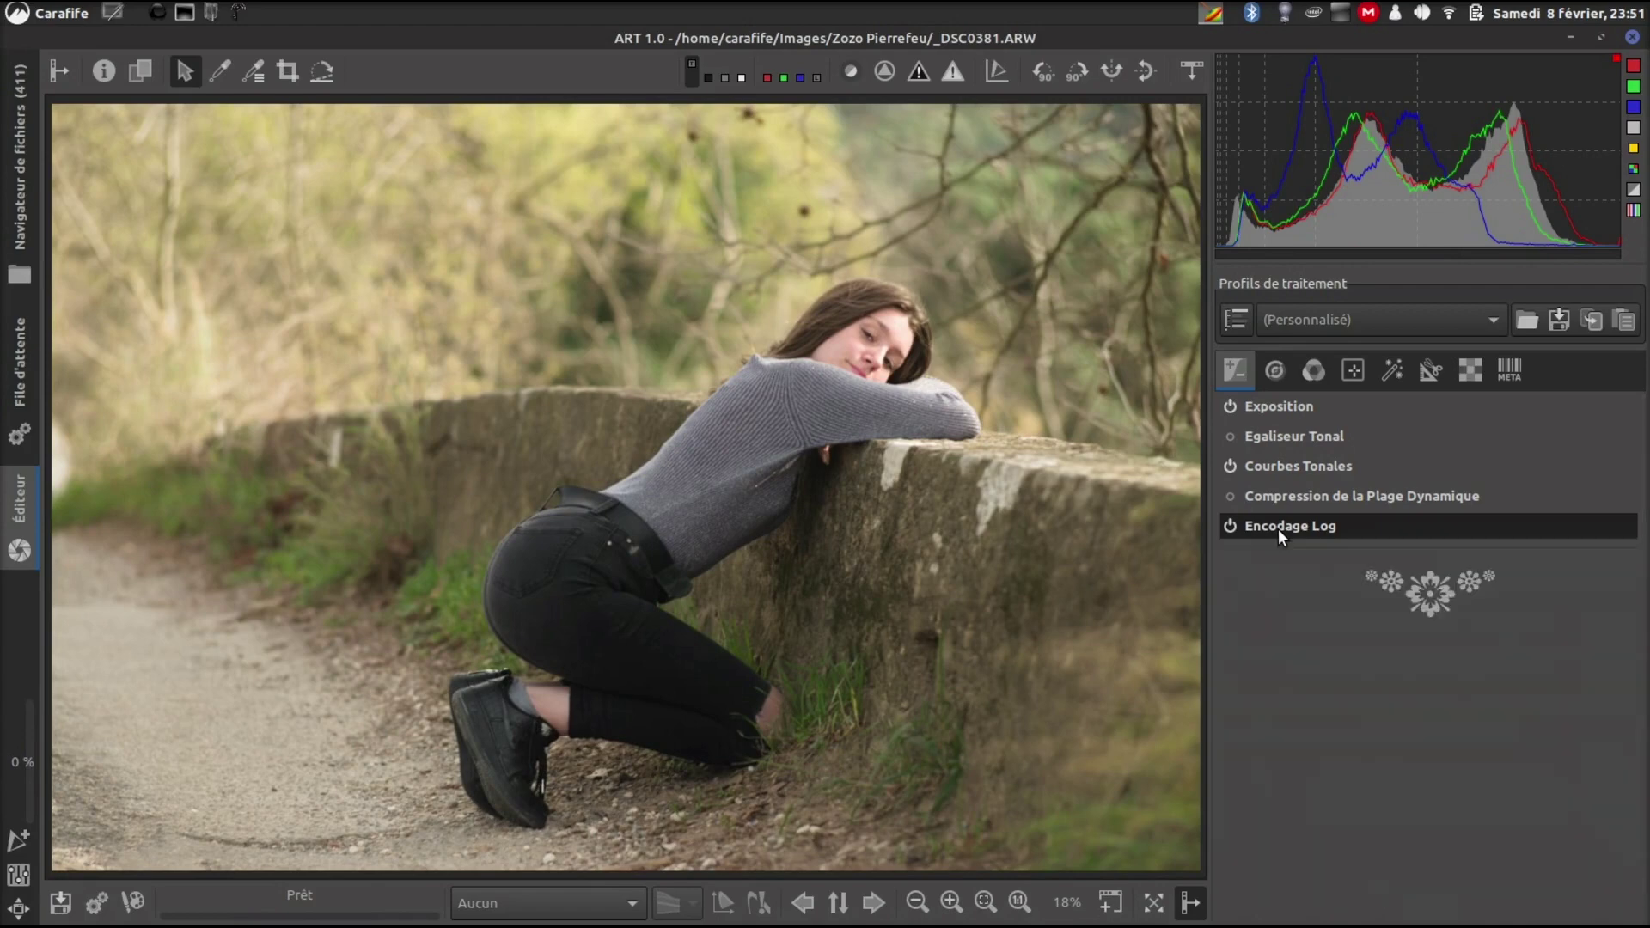
click(1229, 497)
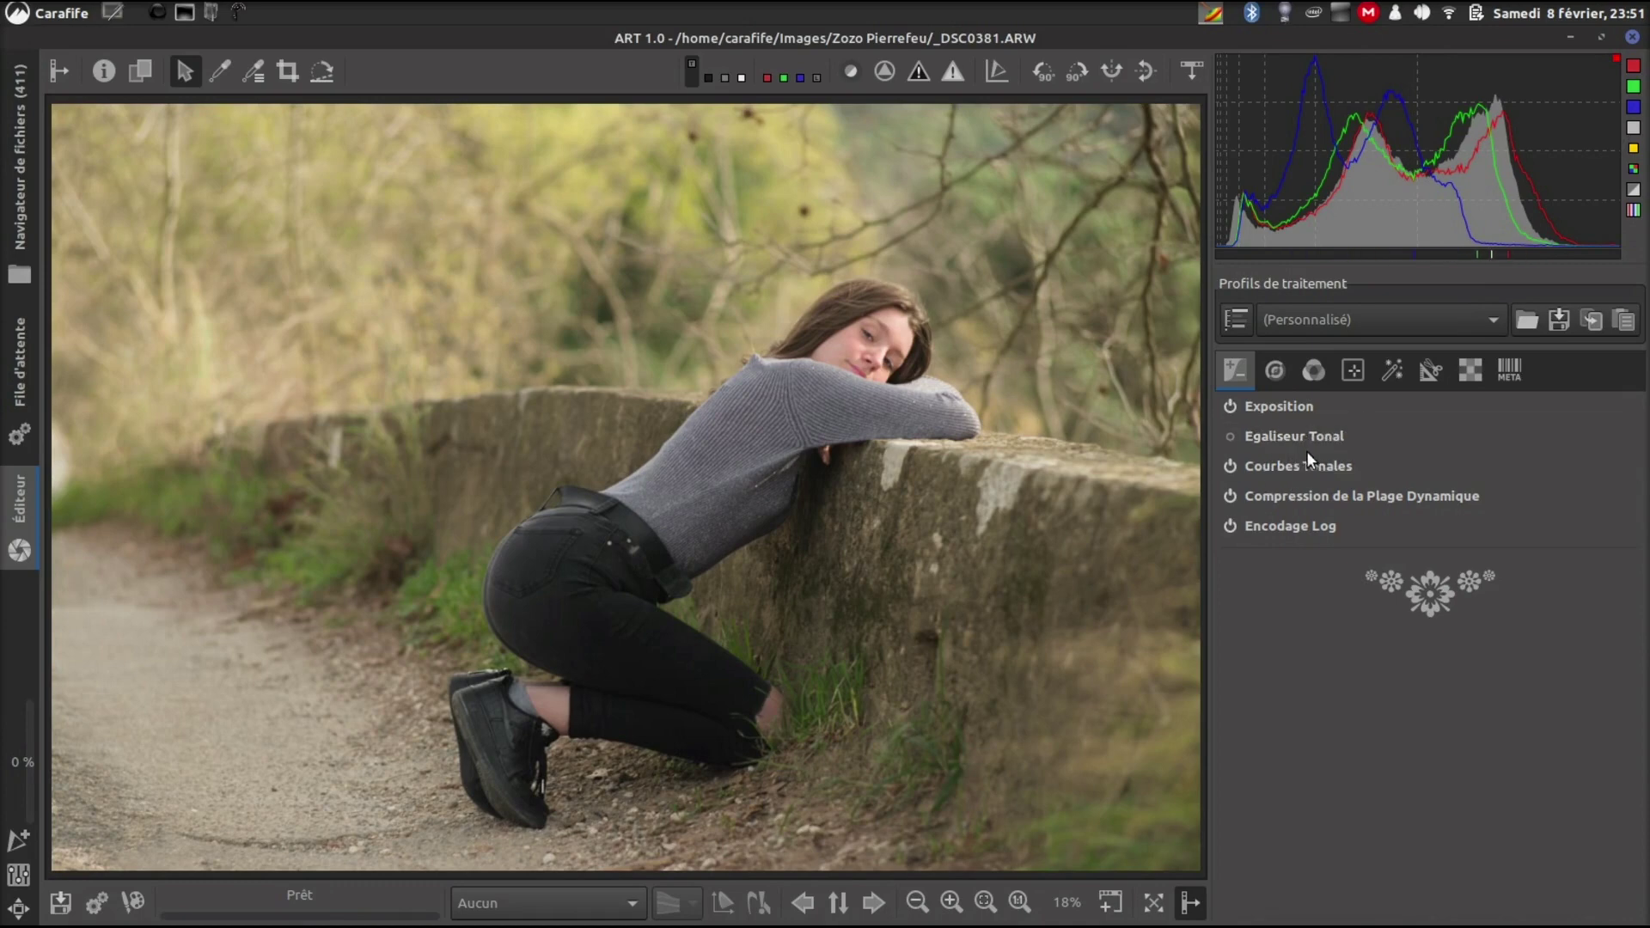
Step: Enable Egaliseur Tonal, lower Hautes lumières to -87 and raise Ombres to 17
click(1337, 444)
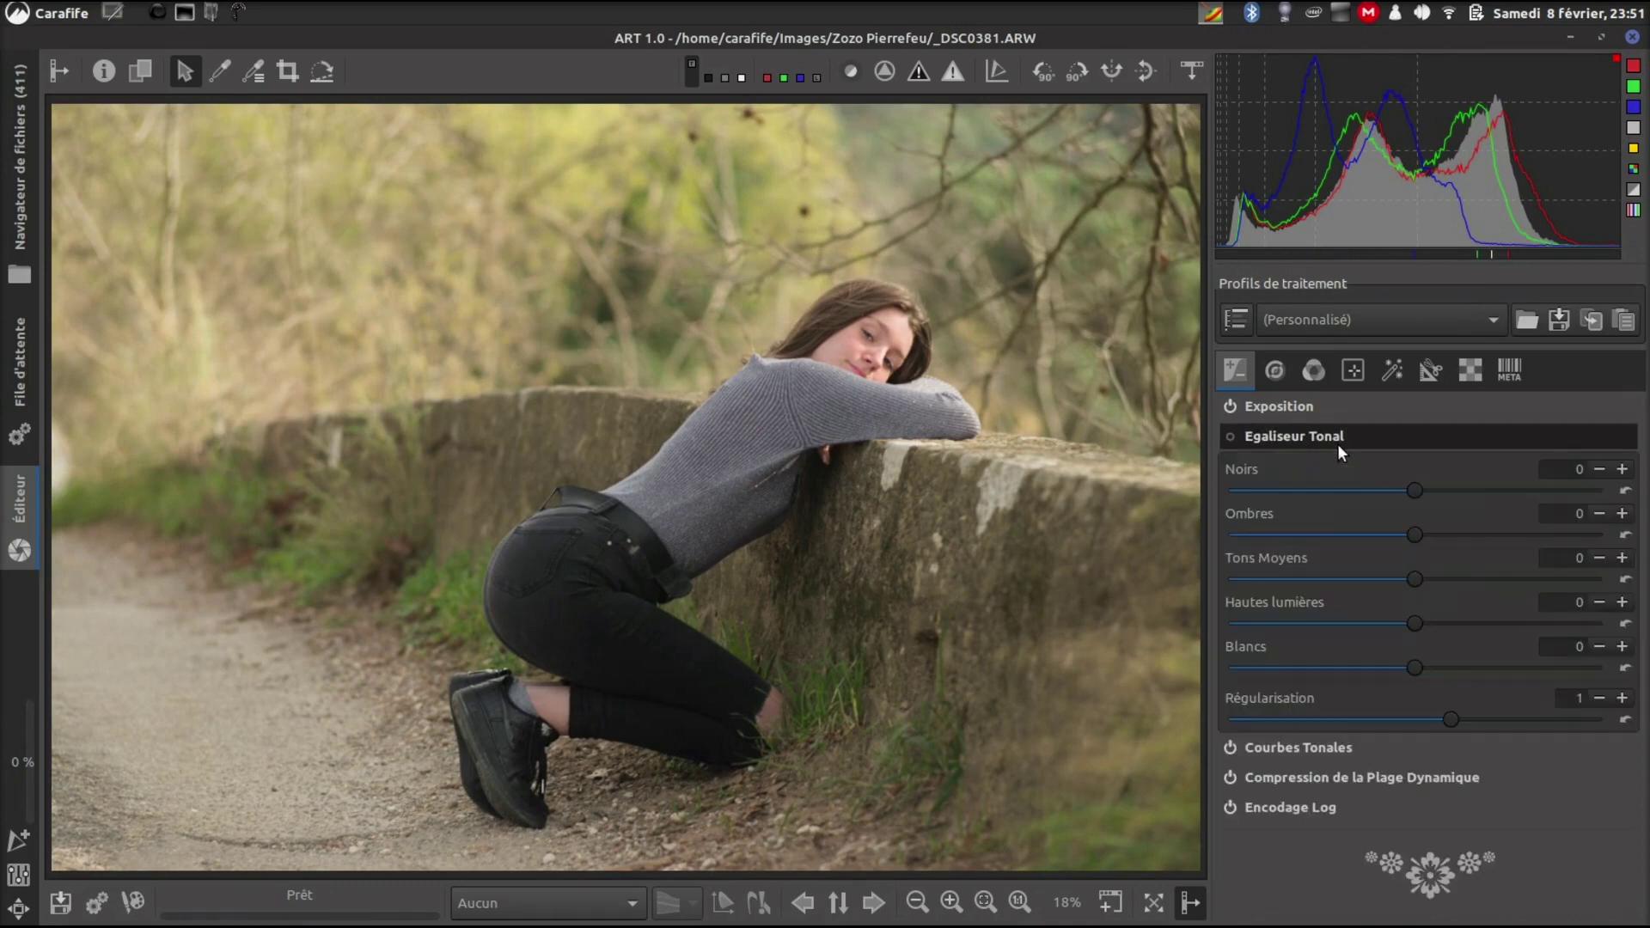
click(1235, 433)
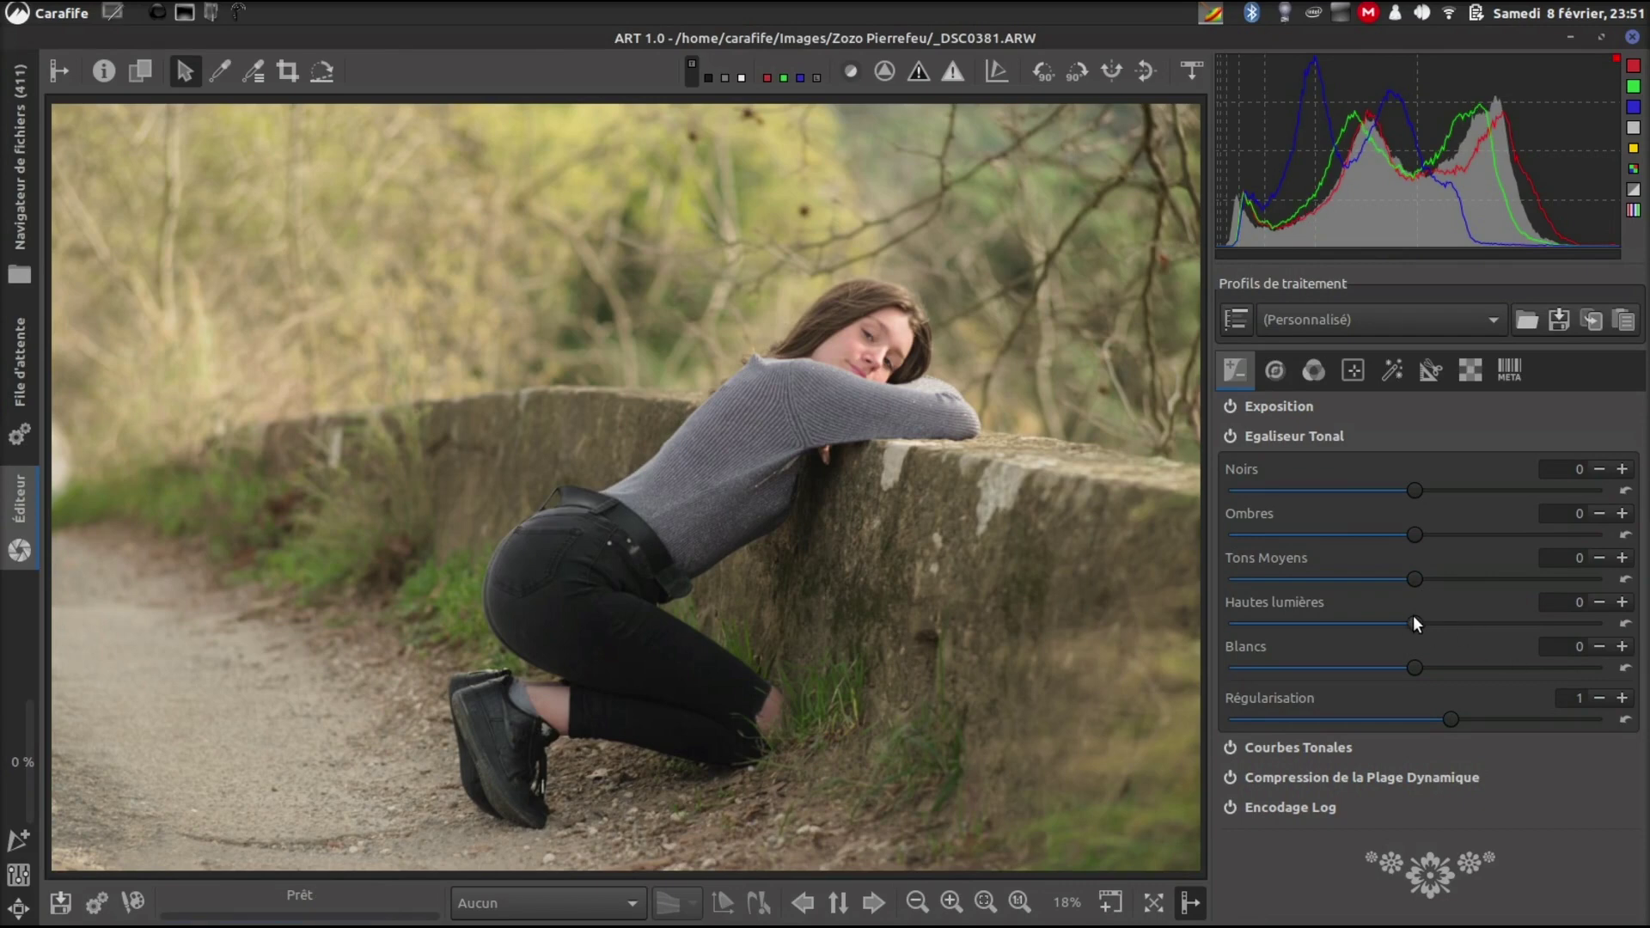
drag(1414, 618, 1258, 624)
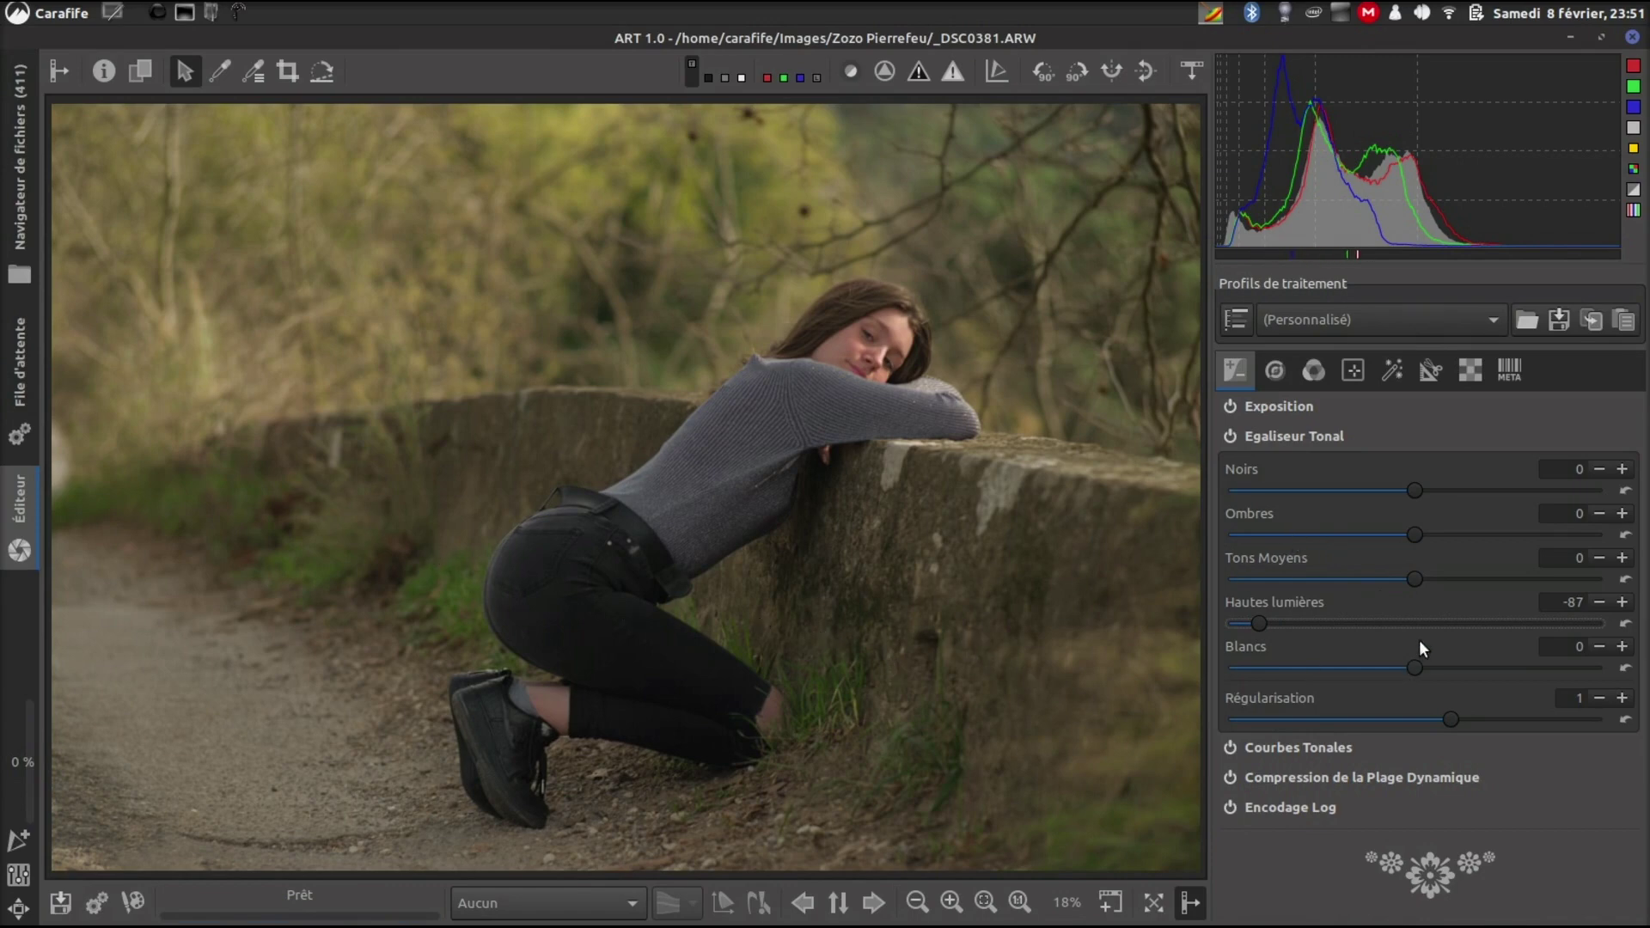
drag(1413, 531, 1447, 531)
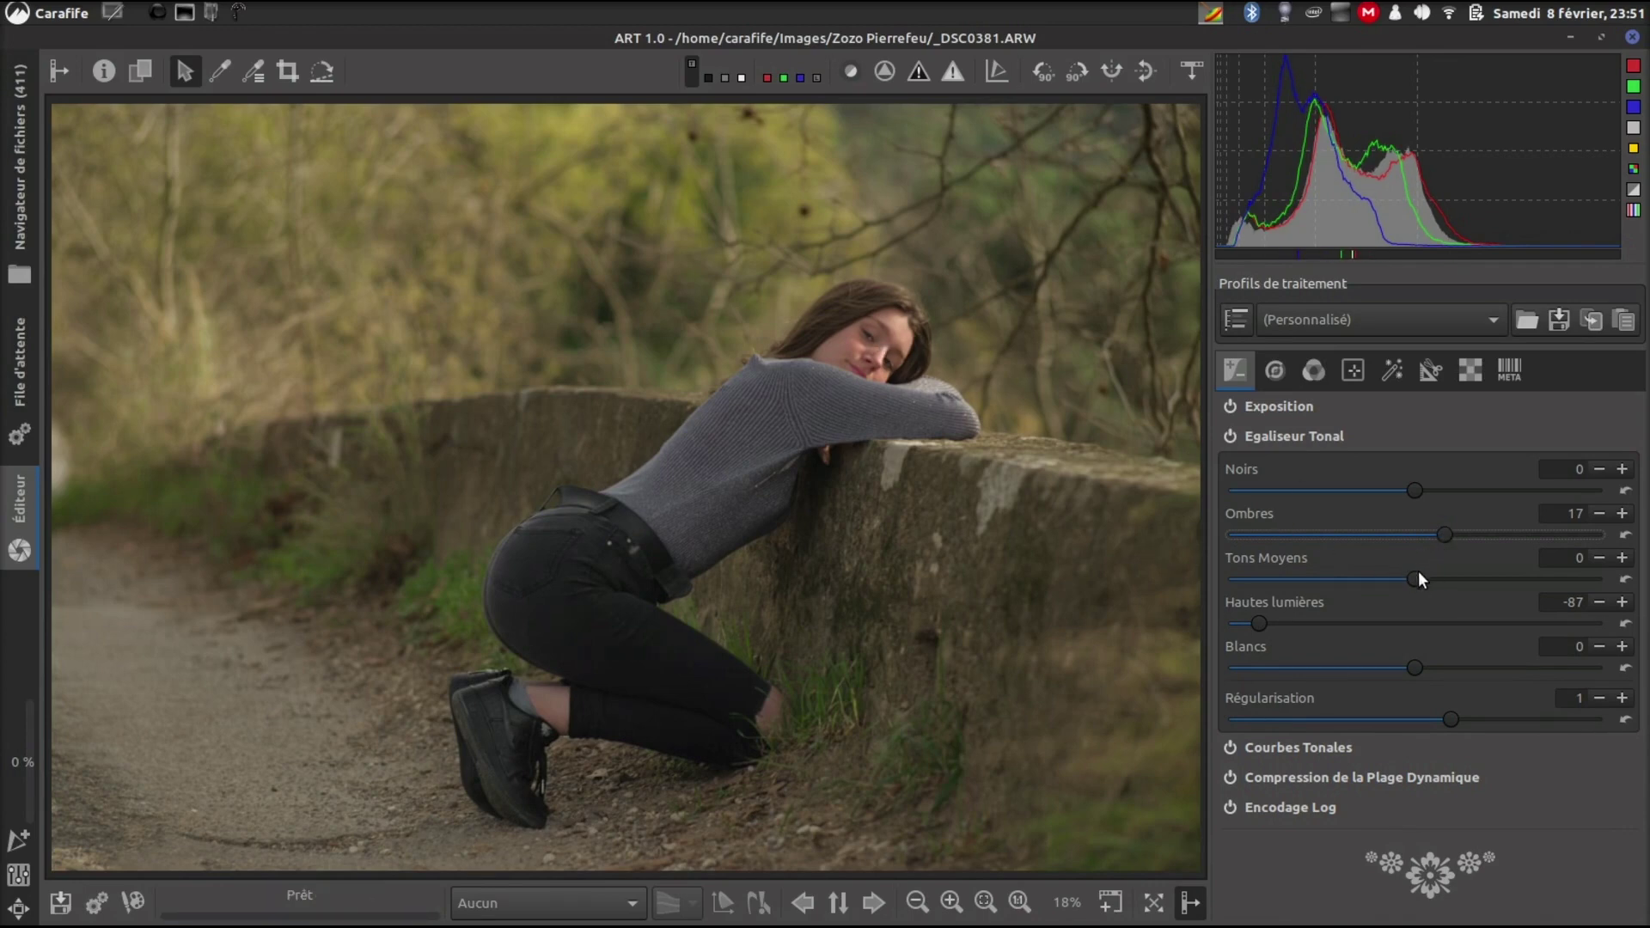
Step: Raise Tons Moyens to 15 and lower Noirs to -55 in Egaliseur Tonal, and collapse the module
drag(1418, 574, 1446, 578)
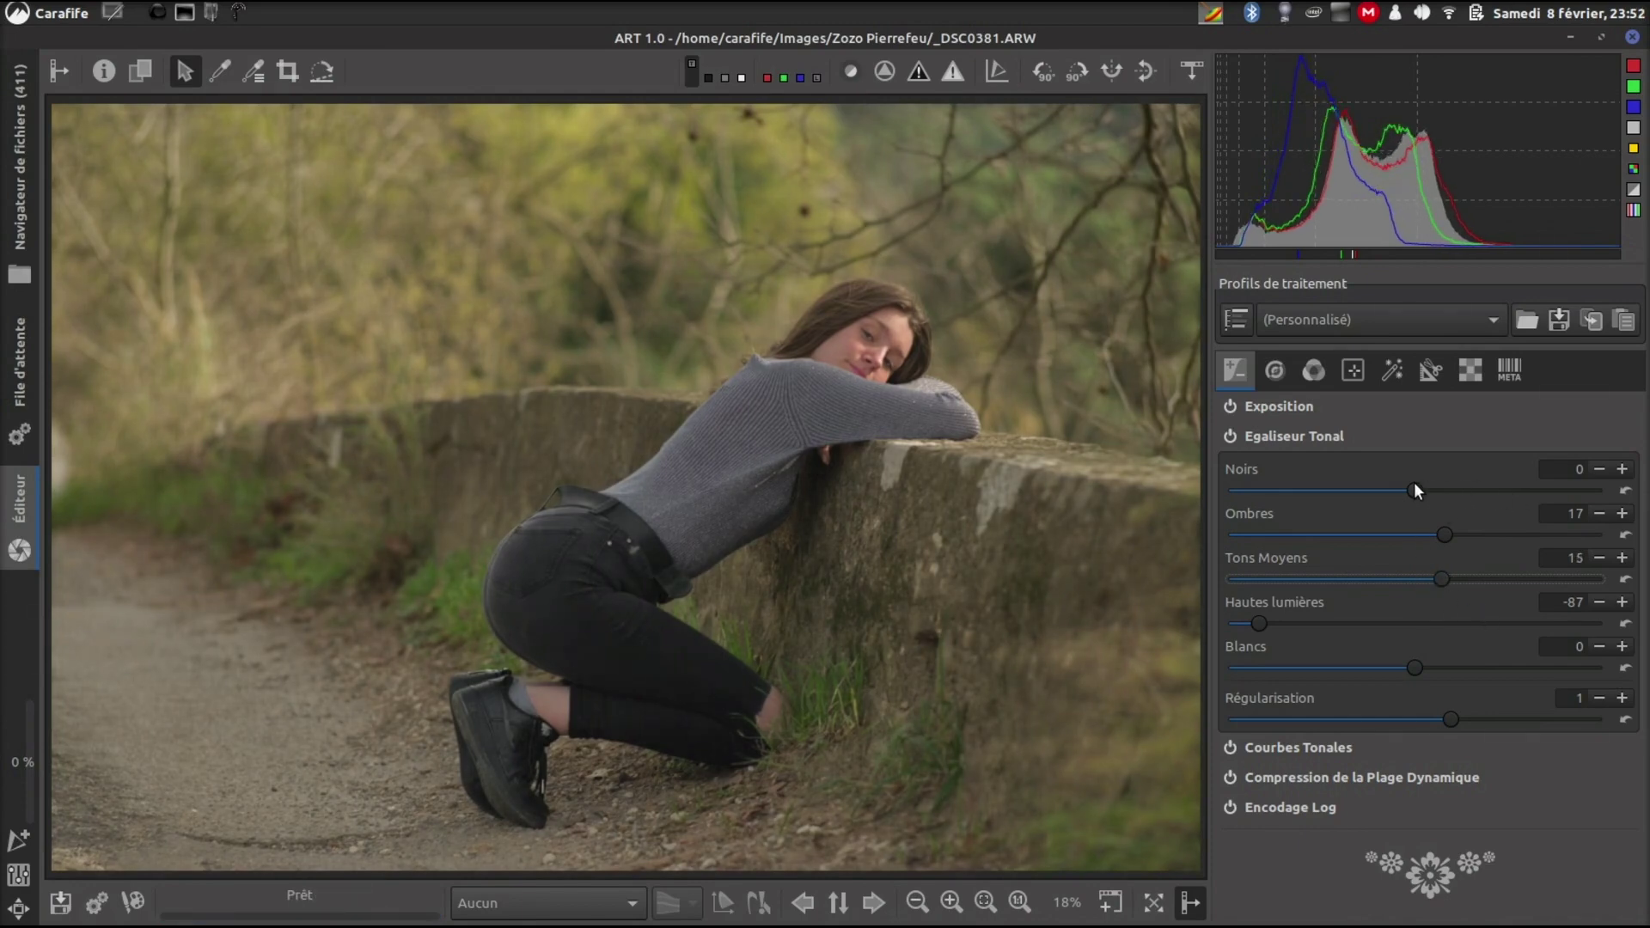
drag(1415, 491, 1317, 497)
click(1339, 435)
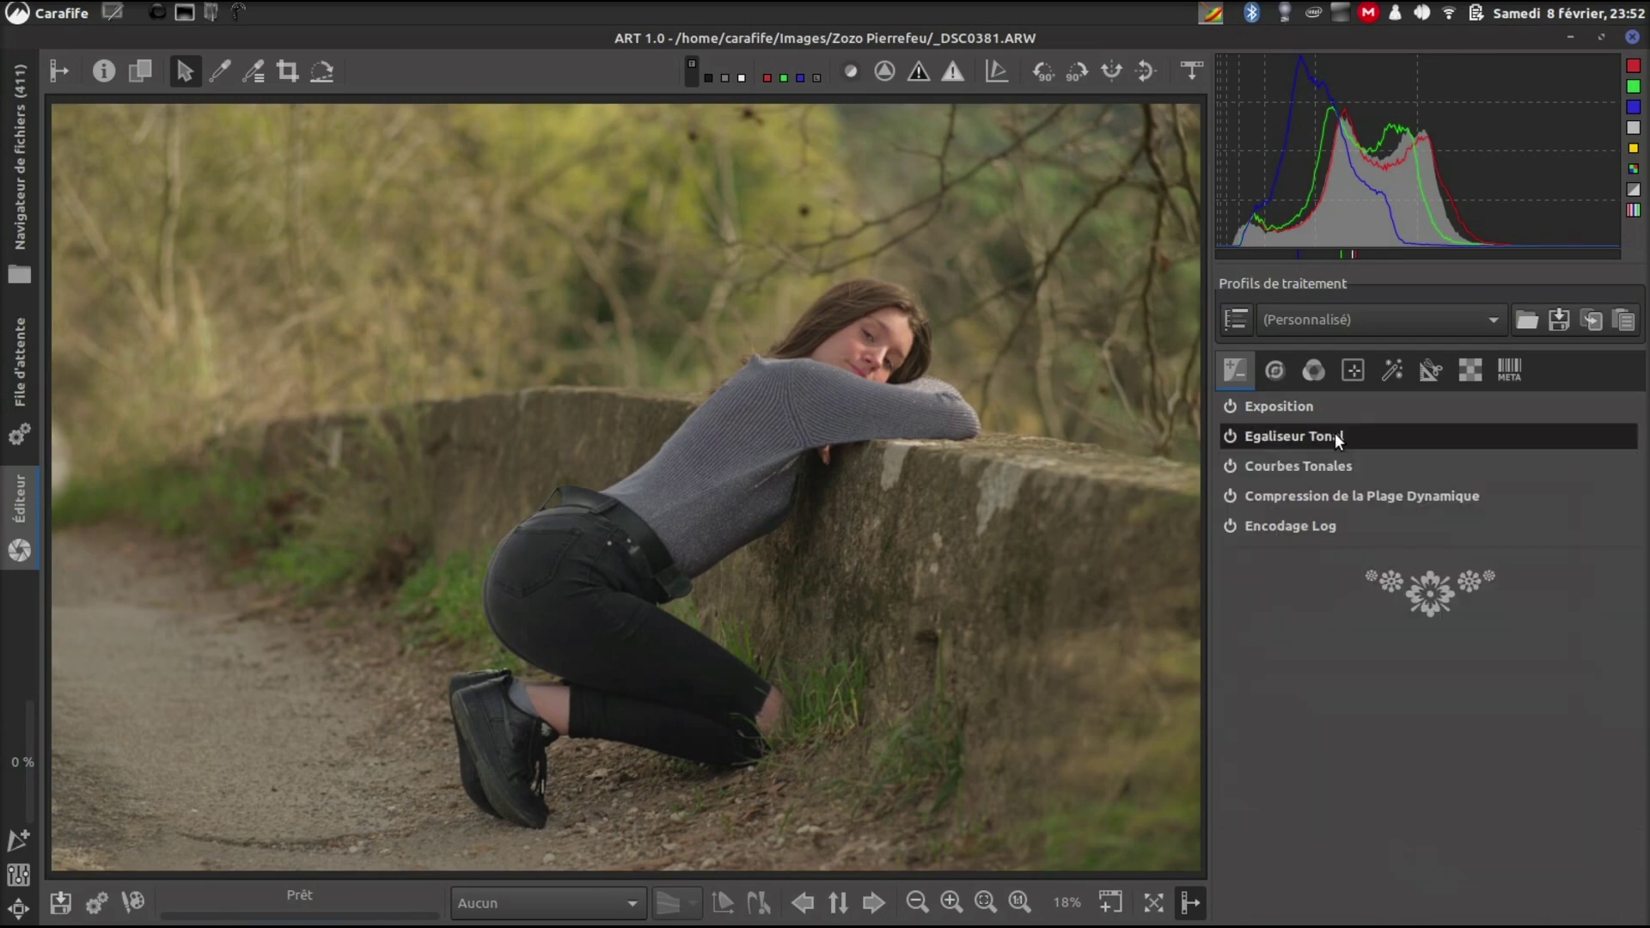
Step: In Courbes Tonales, set Contraste to 15 and switch the Courbe Tonale 1 mode to Standard Pondéré
click(1351, 468)
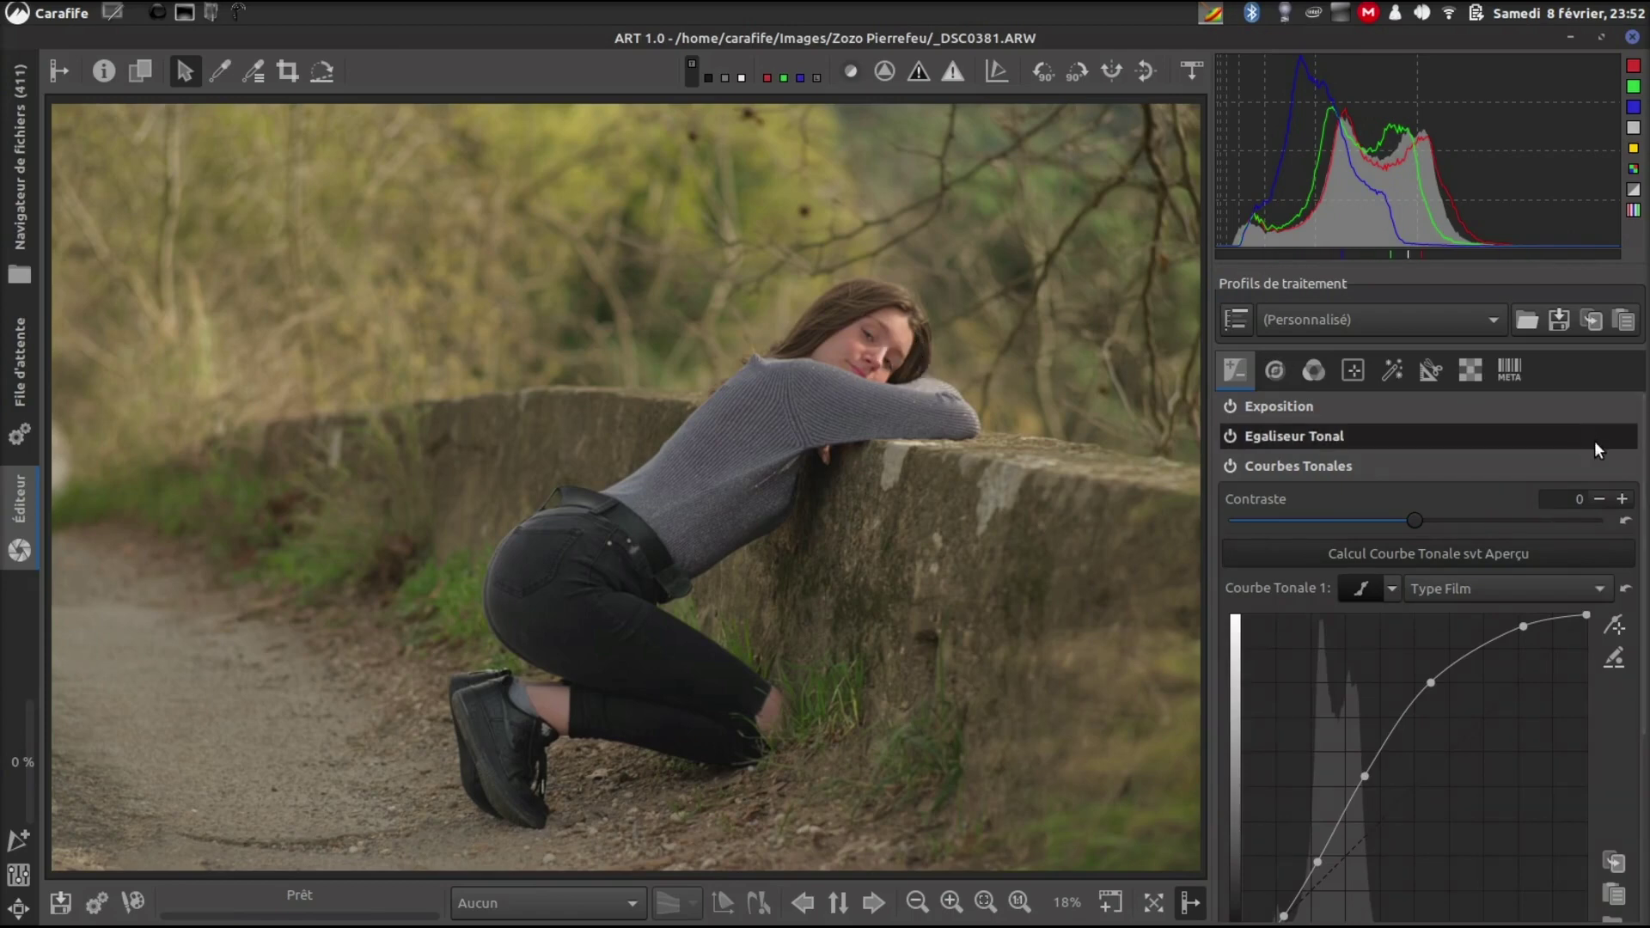
click(1623, 500)
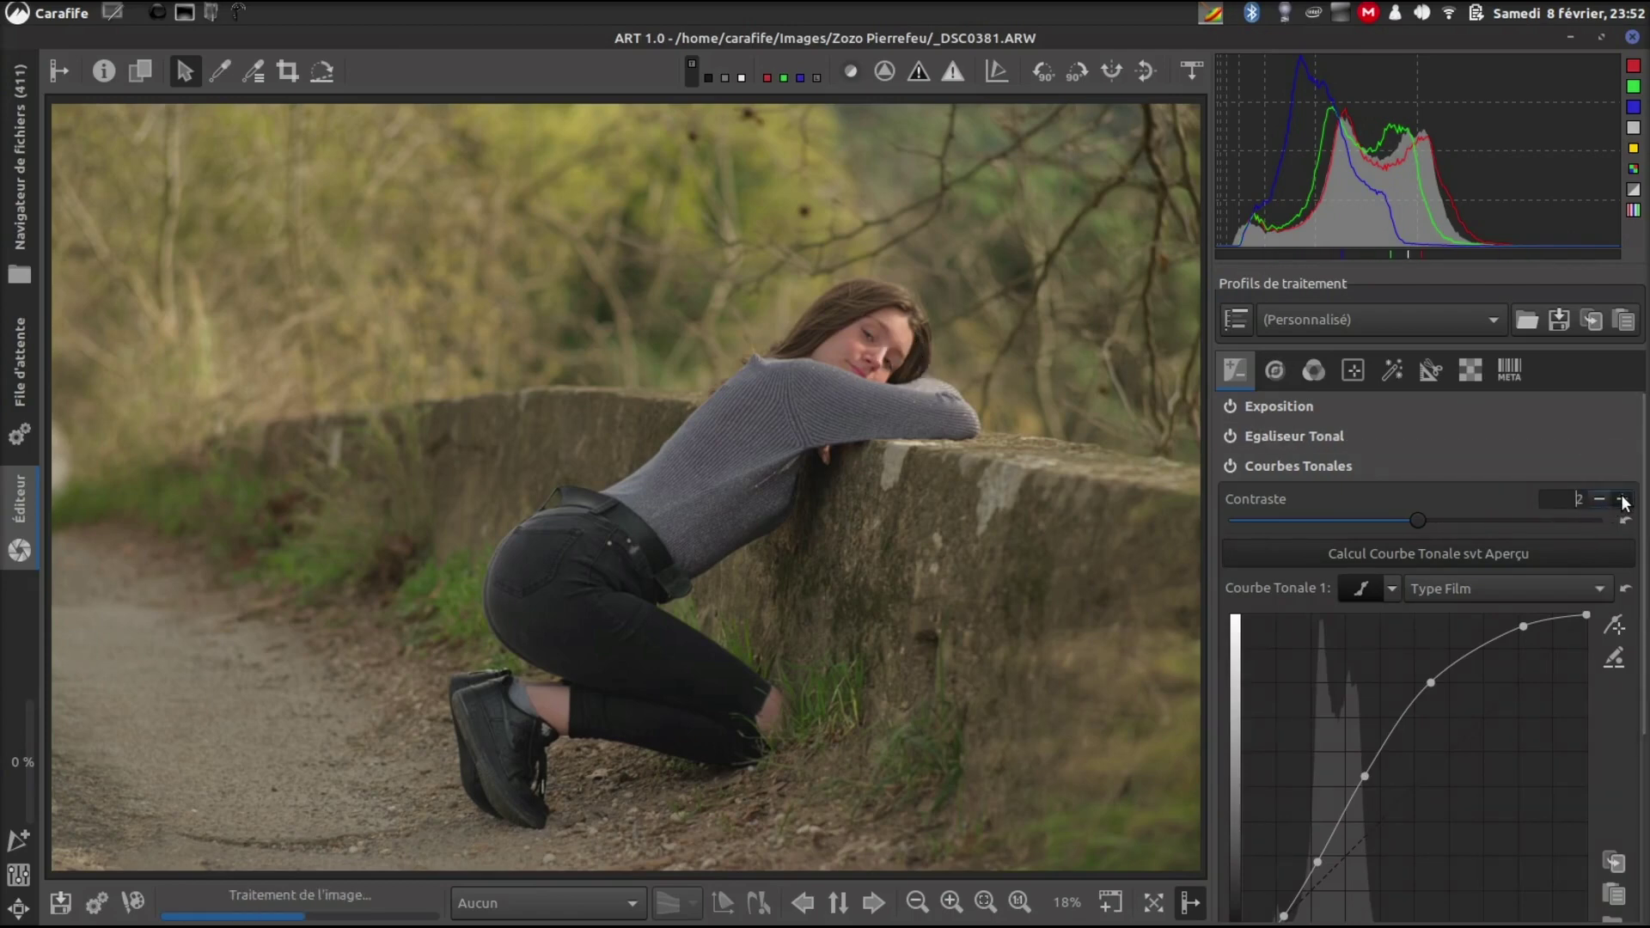
click(1623, 500)
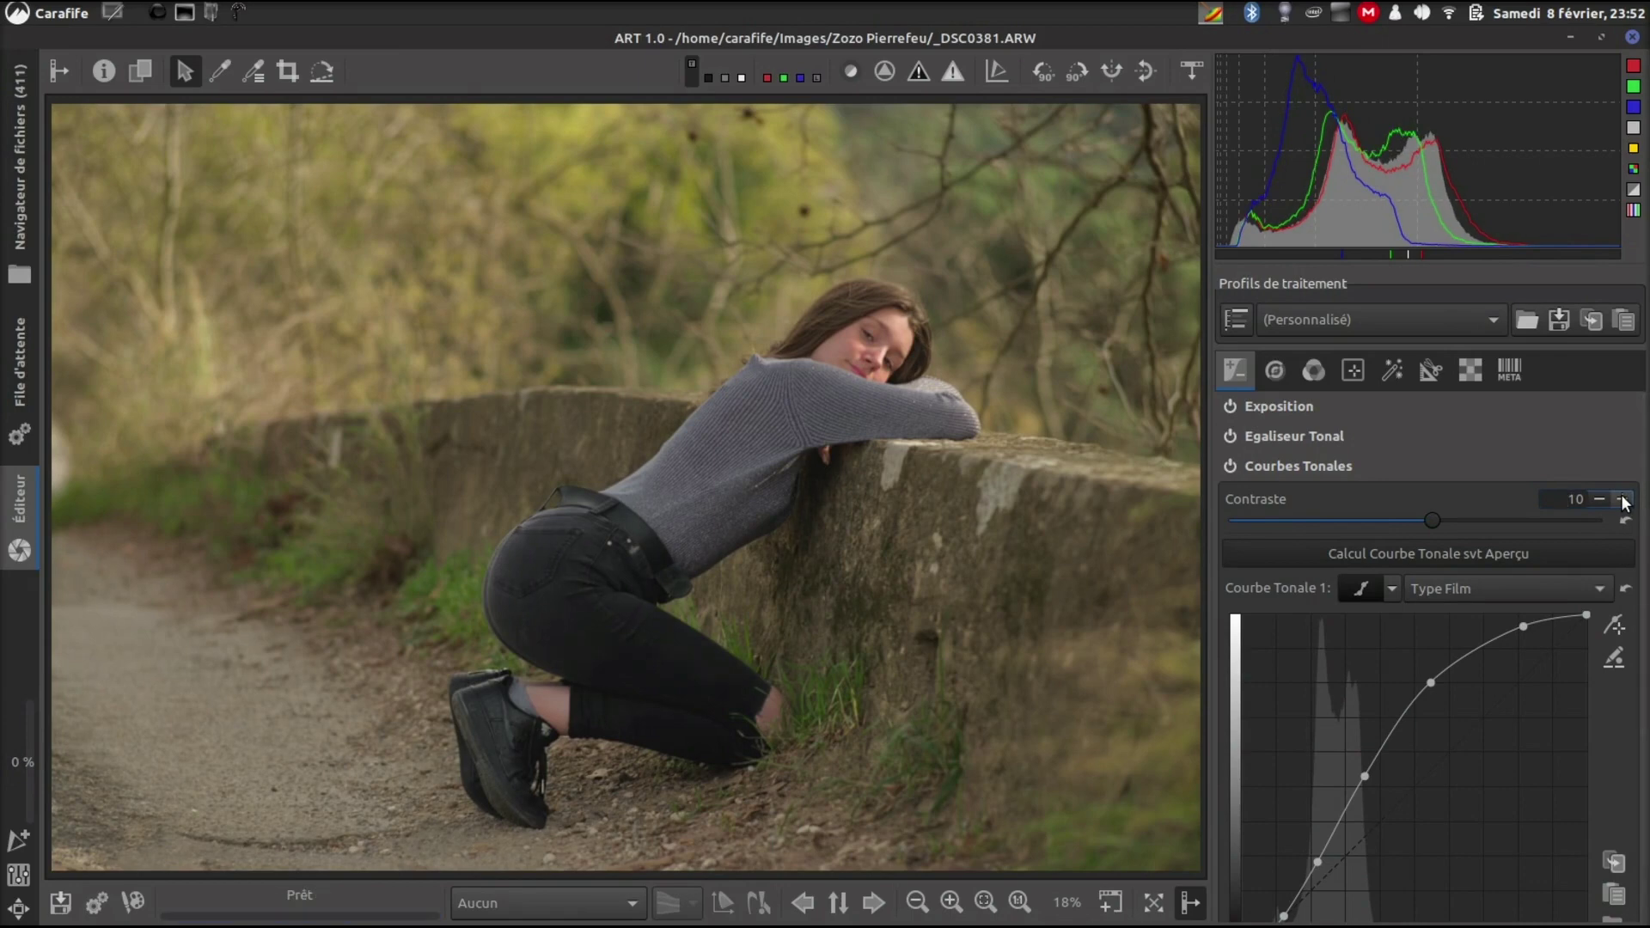
click(1624, 501)
click(1624, 500)
click(1624, 500)
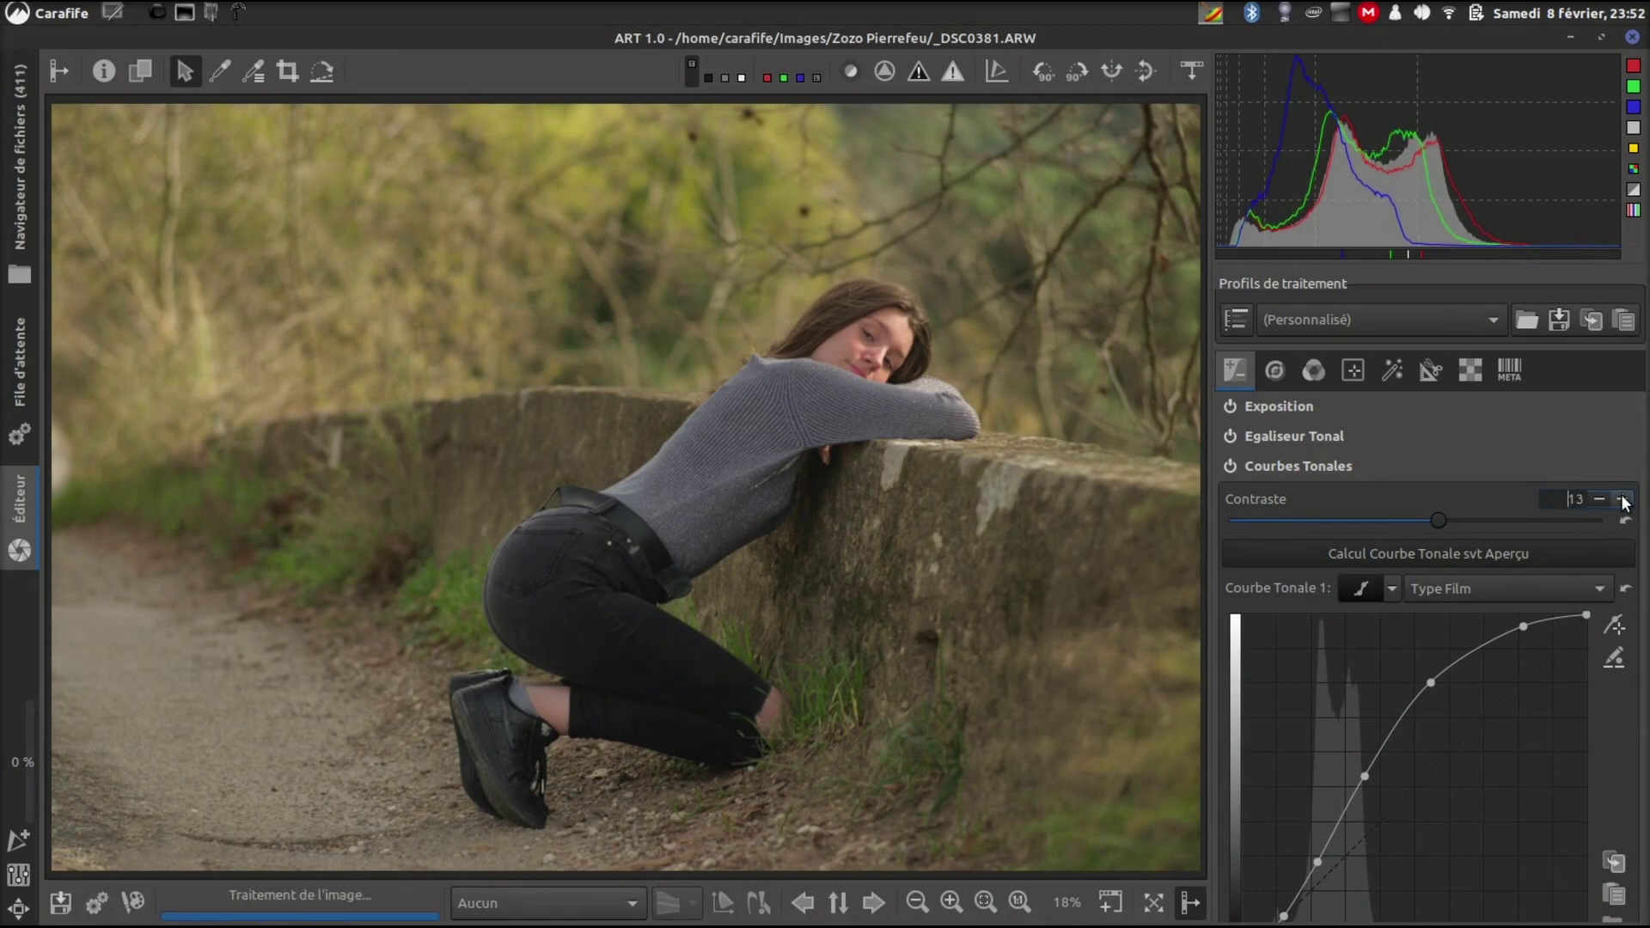
click(1624, 501)
click(1624, 500)
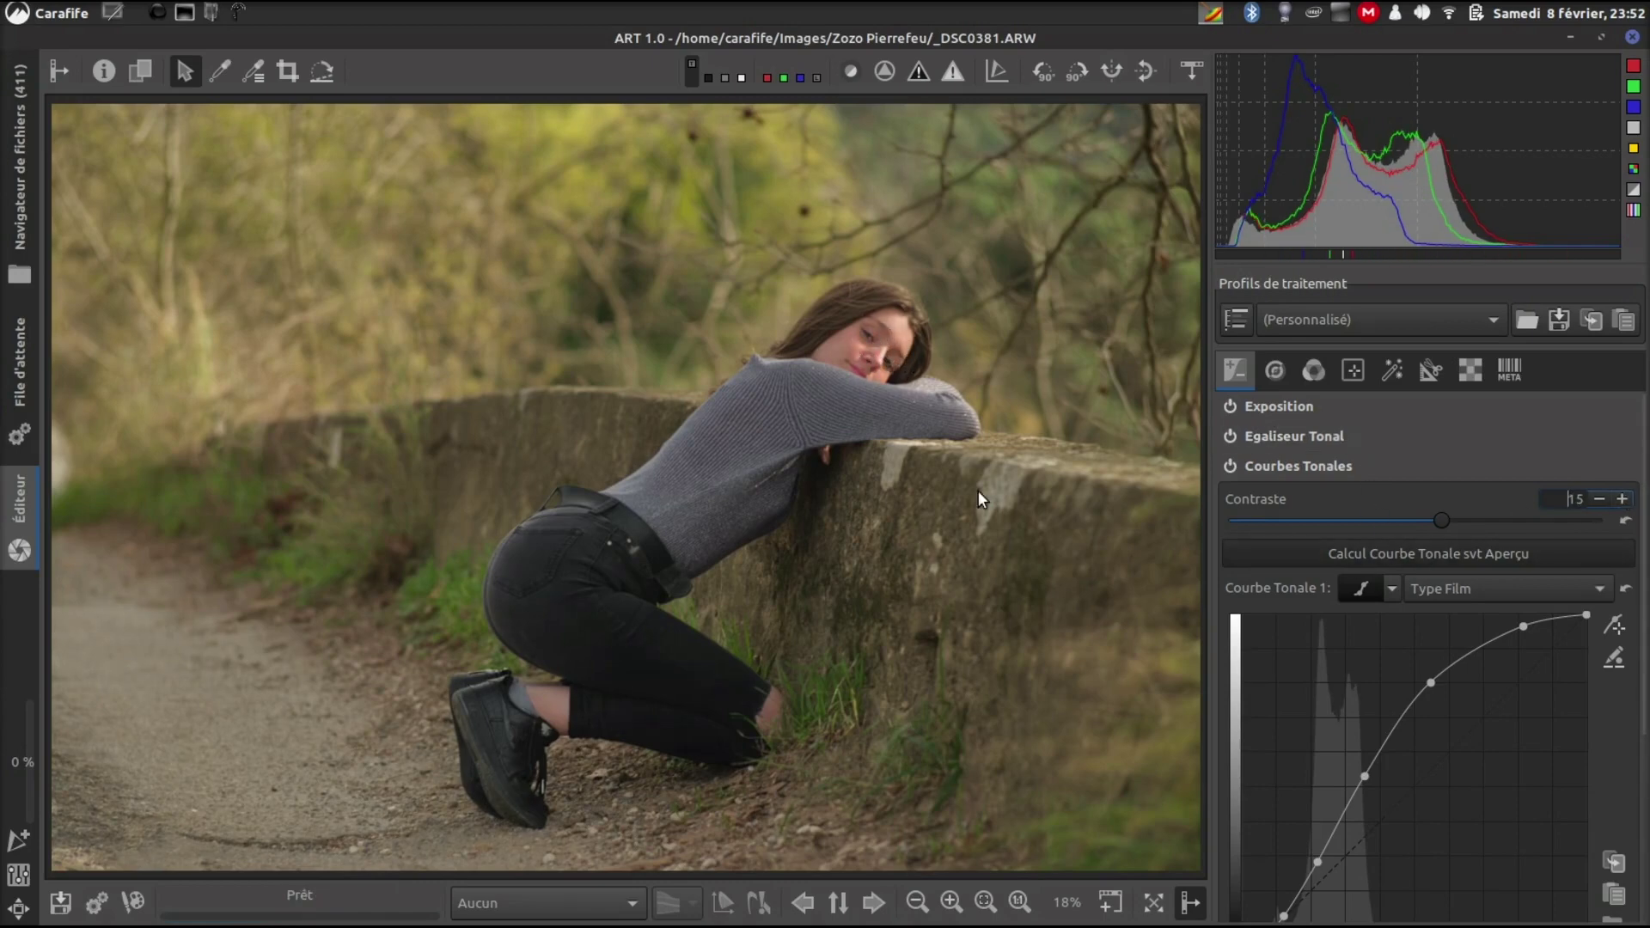
click(1570, 596)
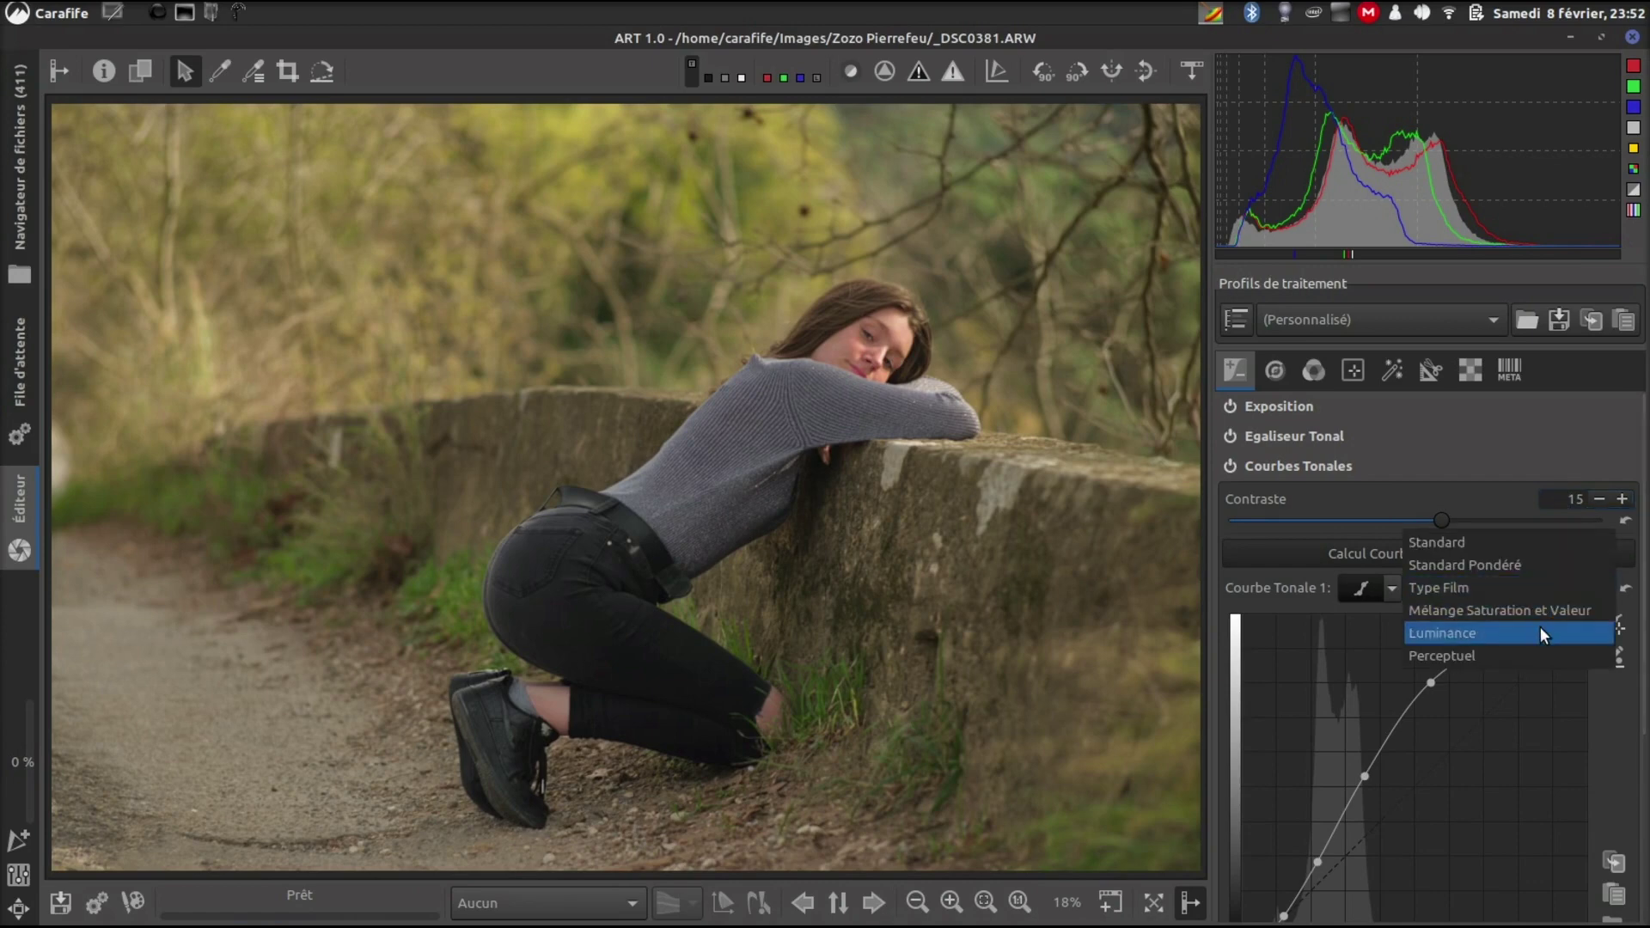
click(1526, 565)
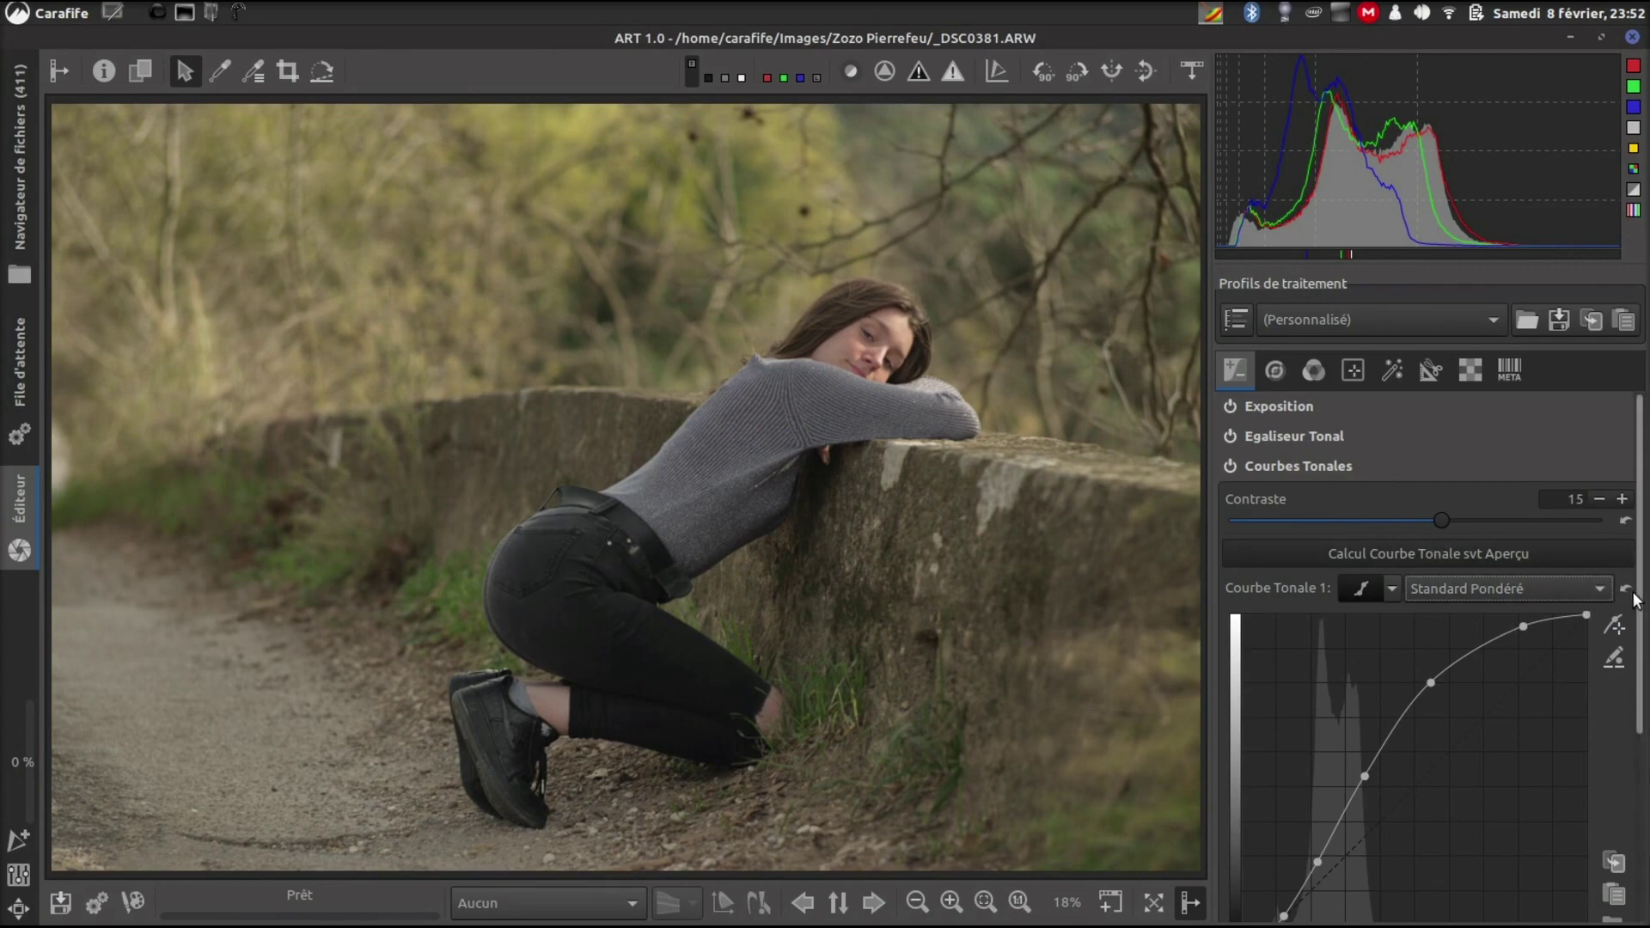
Step: Give Courbe Tonale 2 a custom gentle S-curve with one point slightly lowering the shadows and another slightly raising the highlights
drag(1644, 590, 1643, 803)
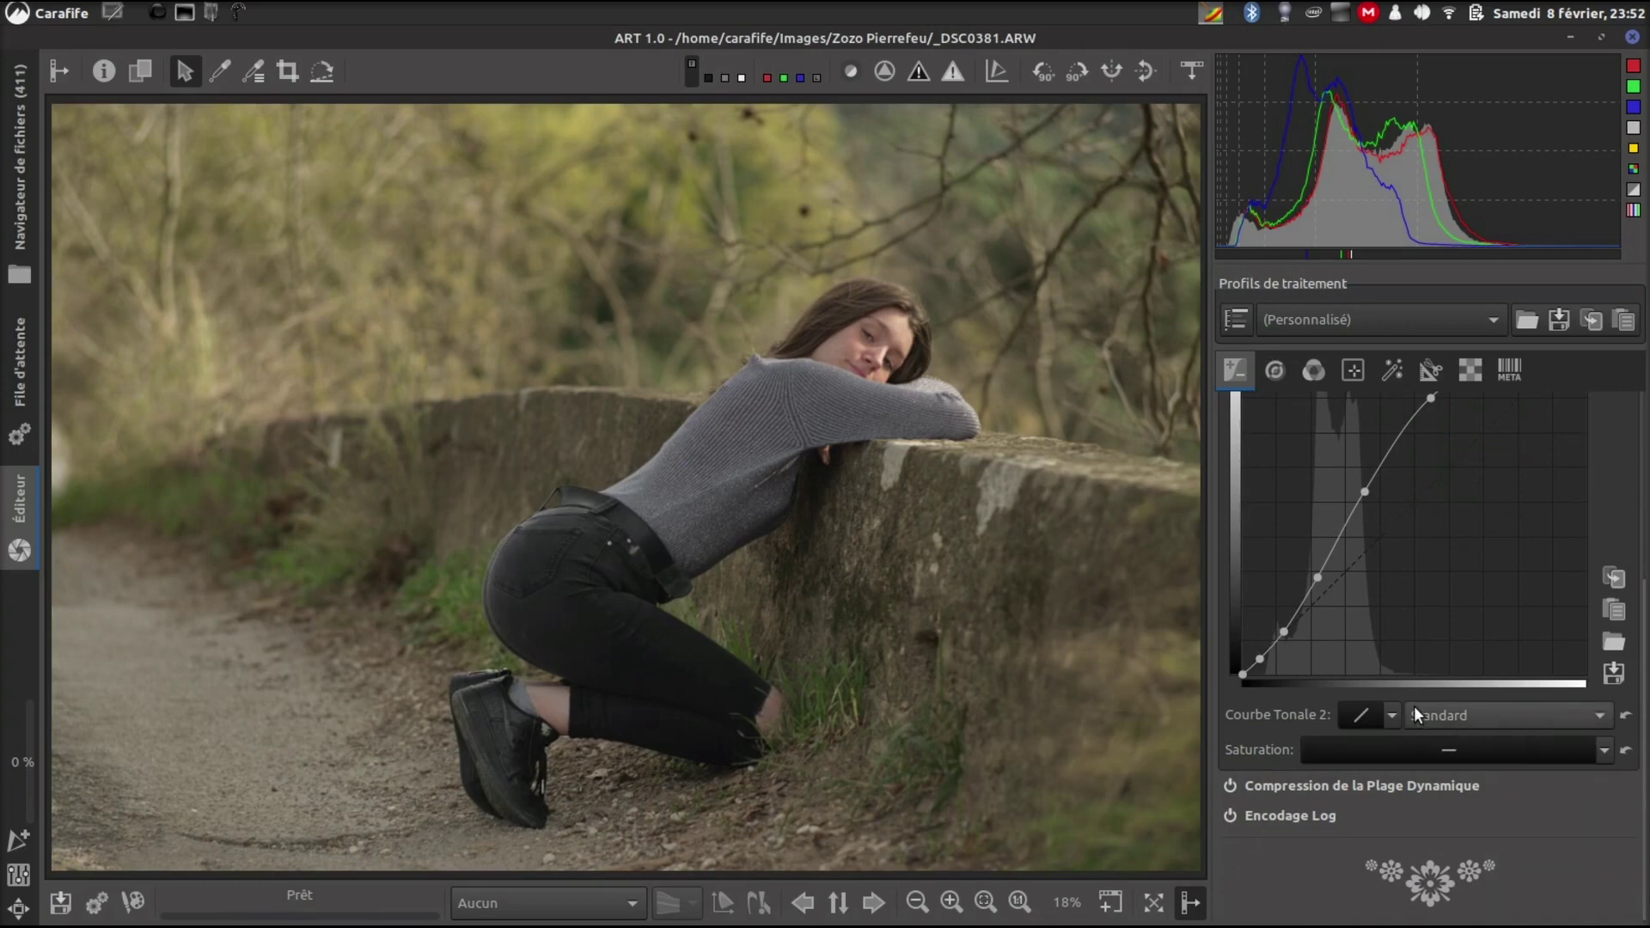
click(1391, 714)
click(1442, 745)
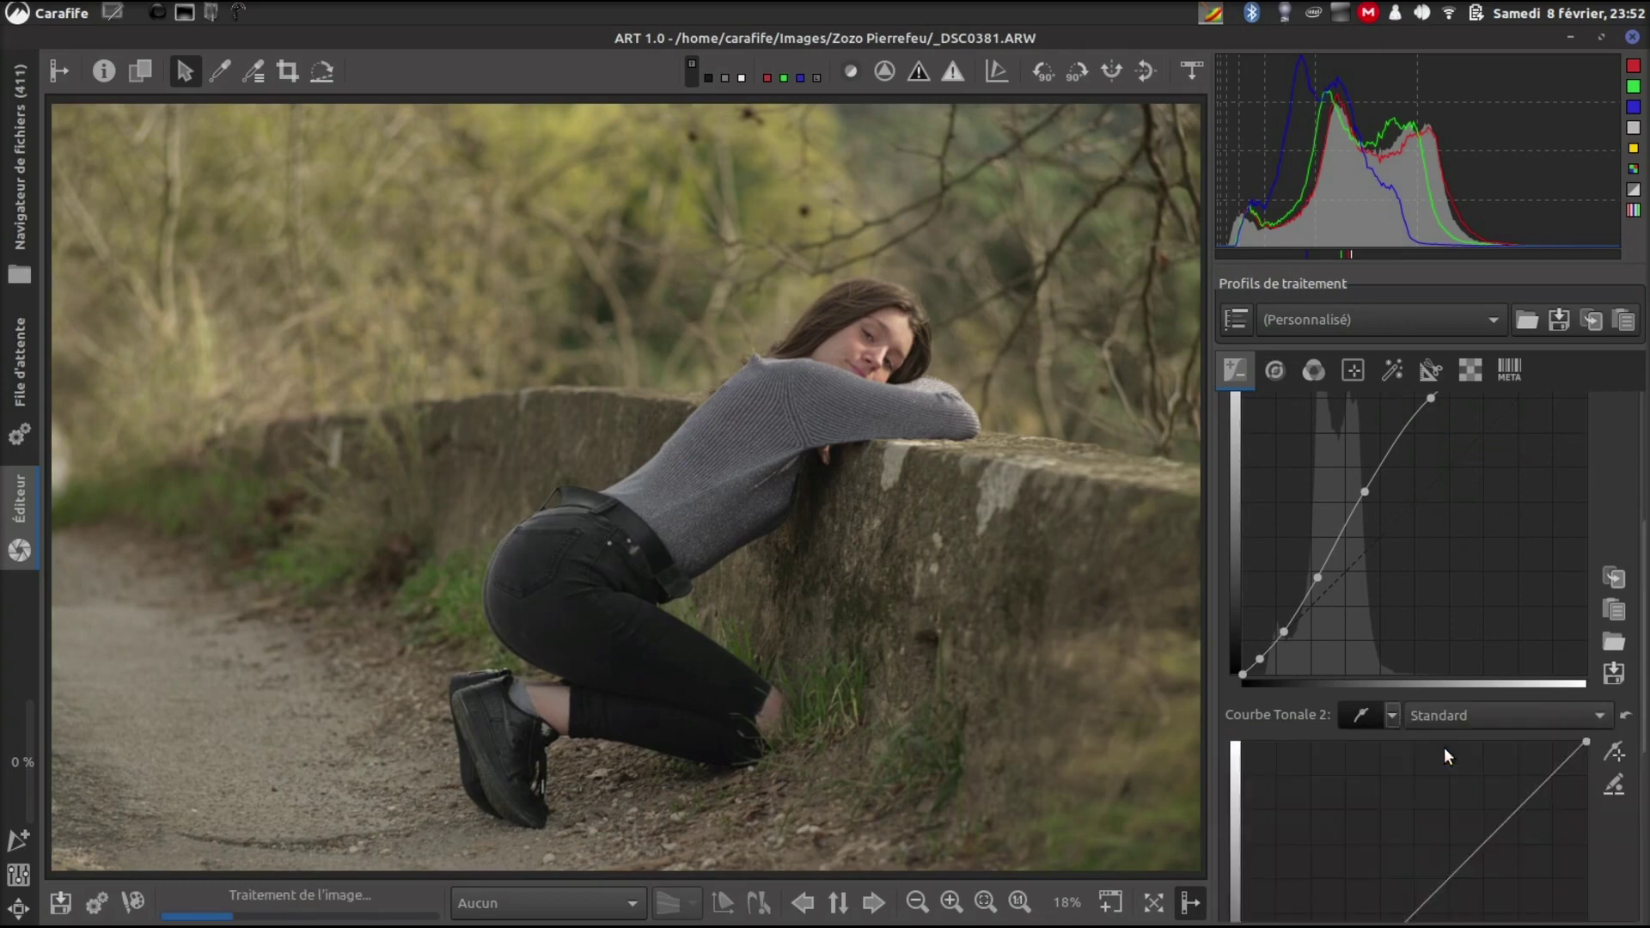
scroll(1444, 747, down, 3)
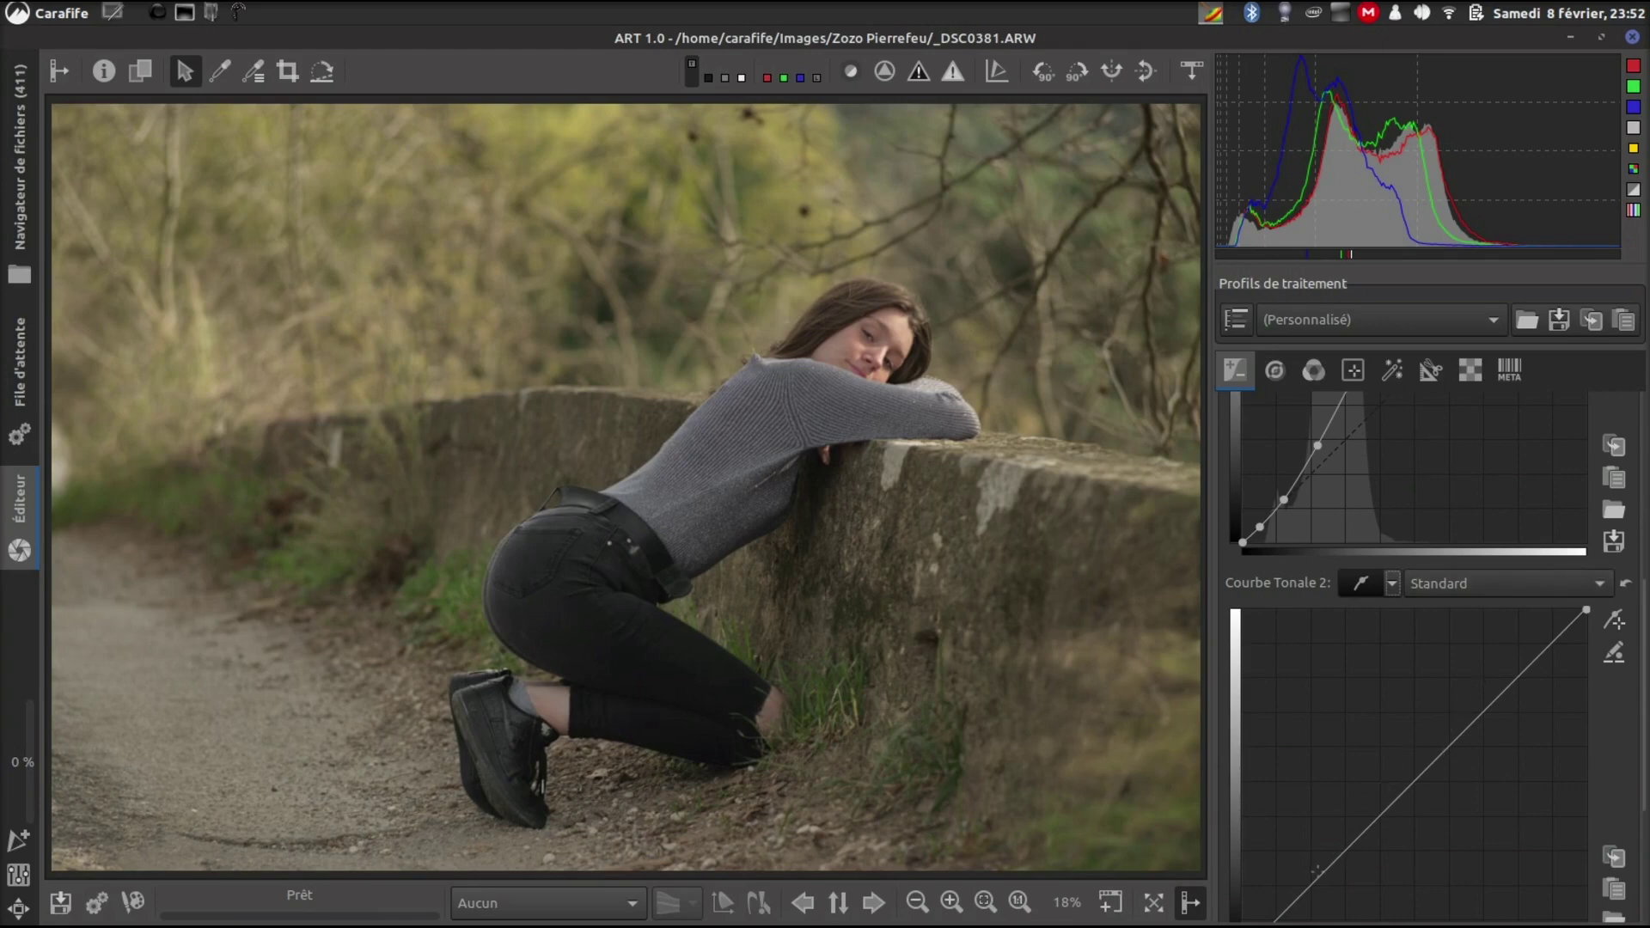
drag(1315, 870, 1324, 883)
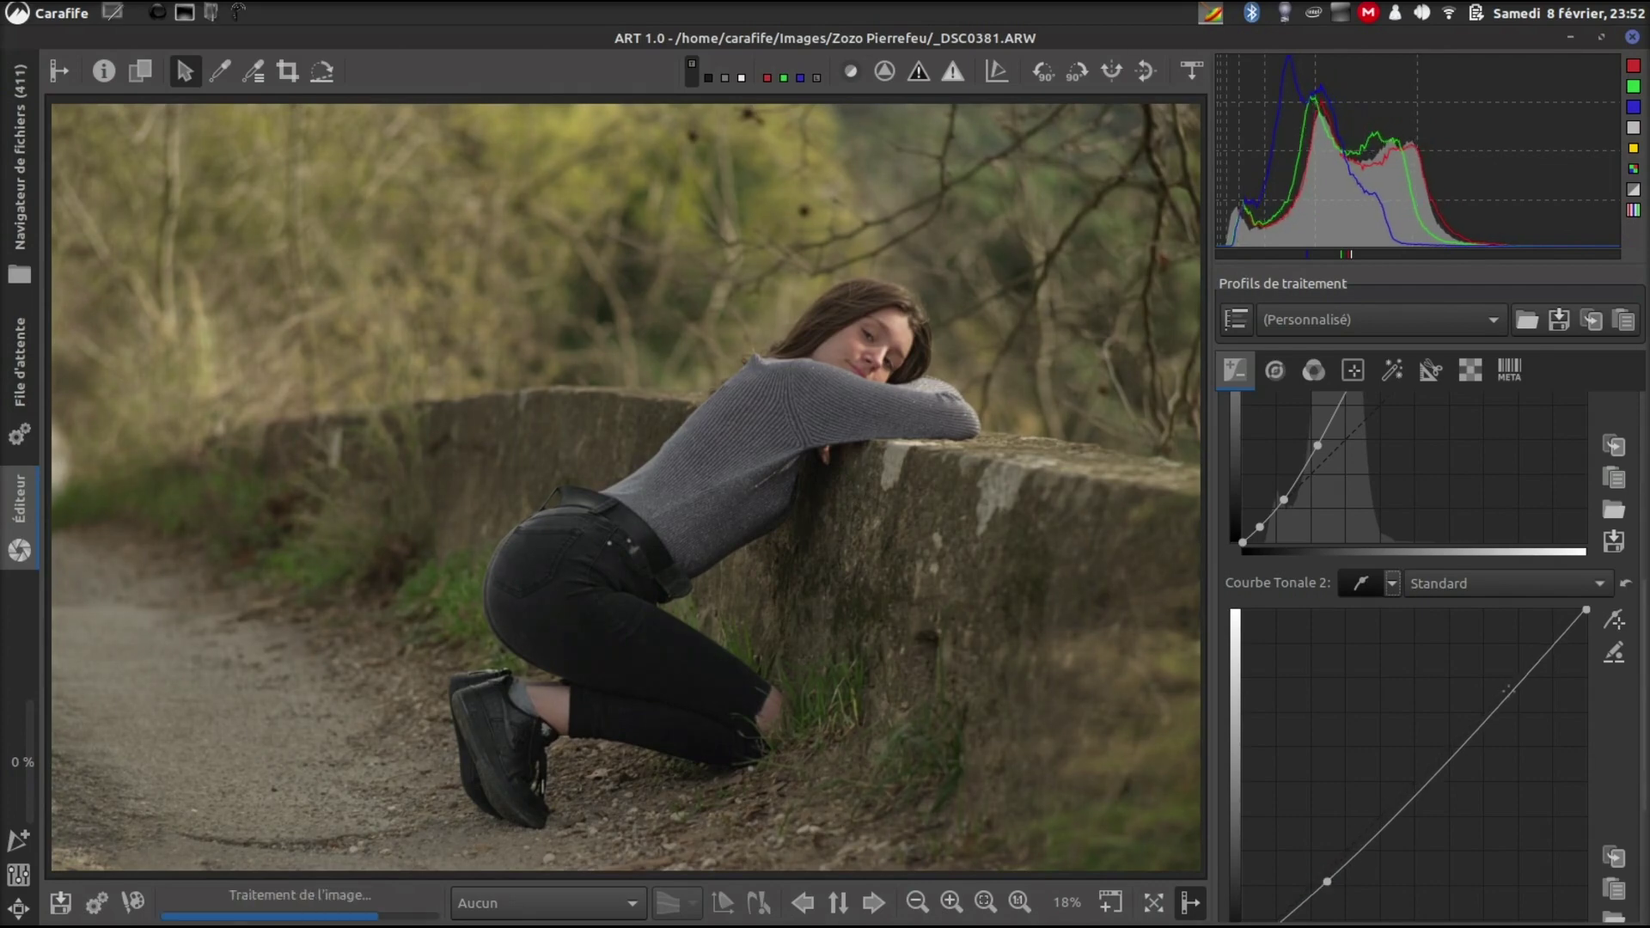
click(1497, 703)
drag(1497, 702, 1495, 696)
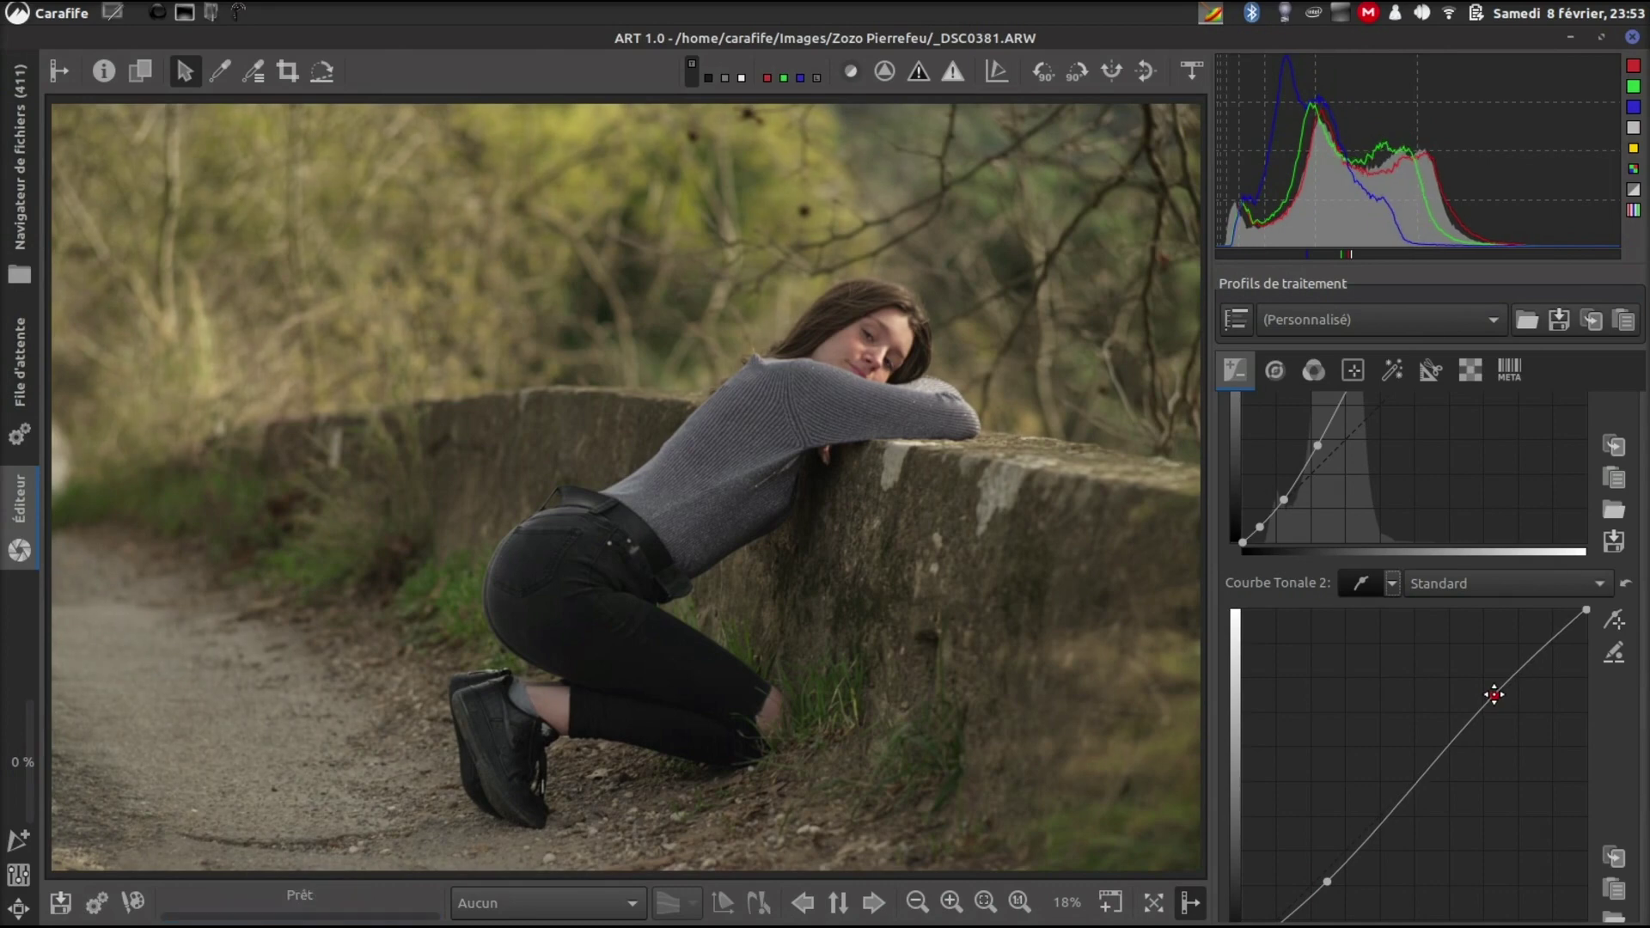
Step: Add a custom Saturation curve with slightly raised shadows, a midtone point and slightly lowered highlights, and collapse Courbes Tonales
scroll(1497, 725, down, 3)
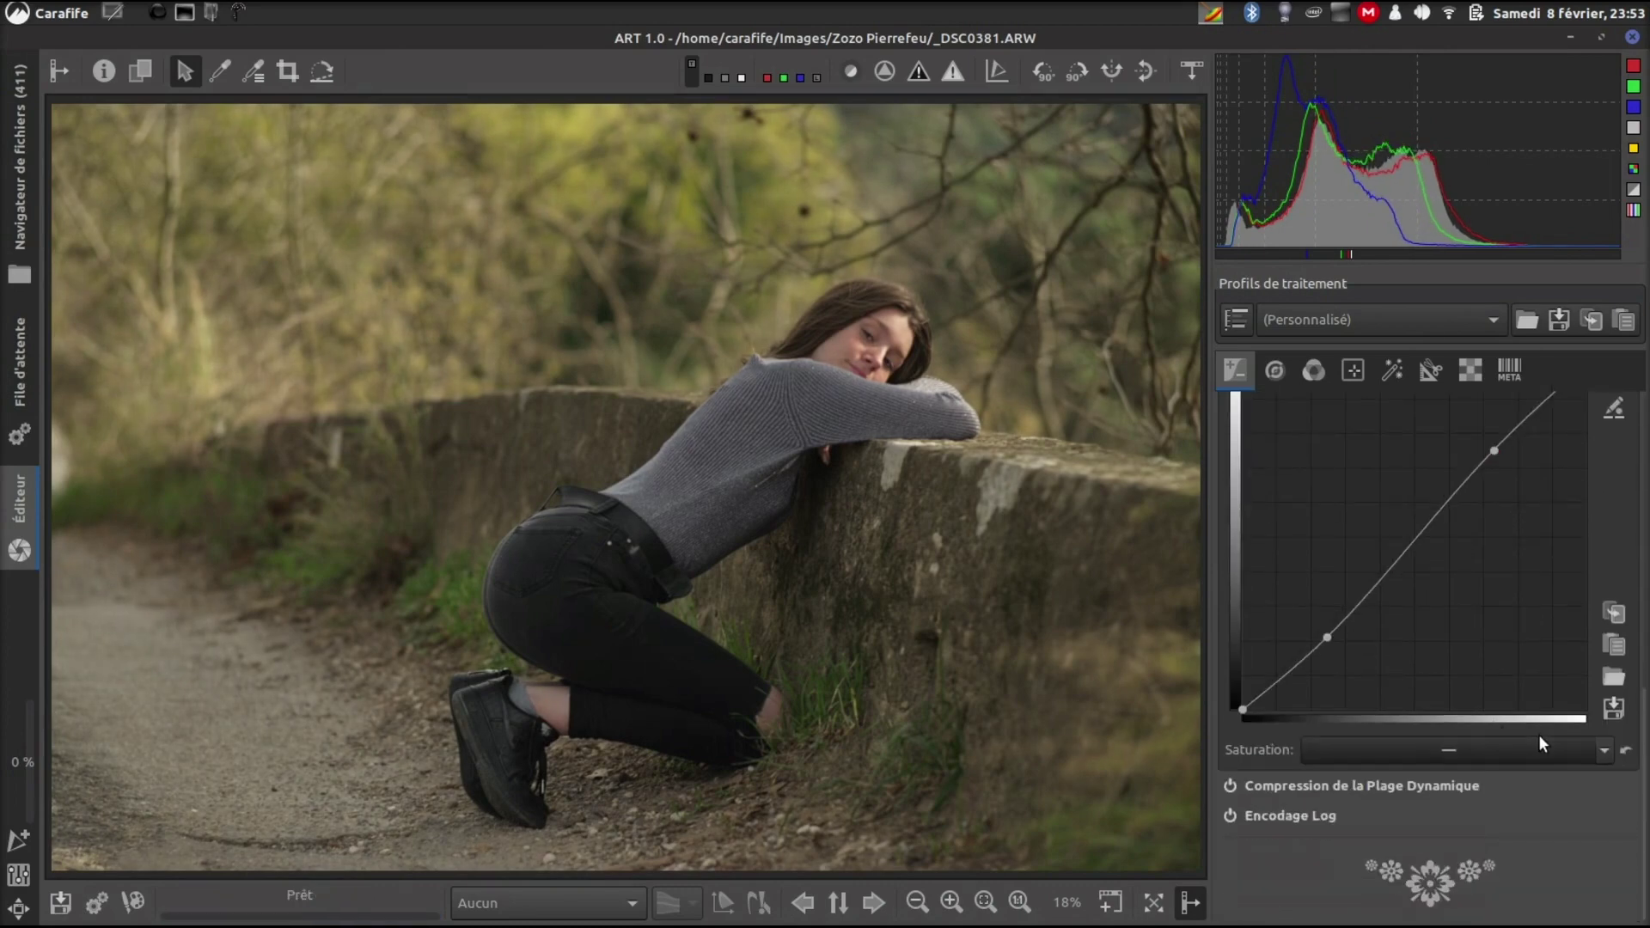
click(1601, 749)
click(1518, 799)
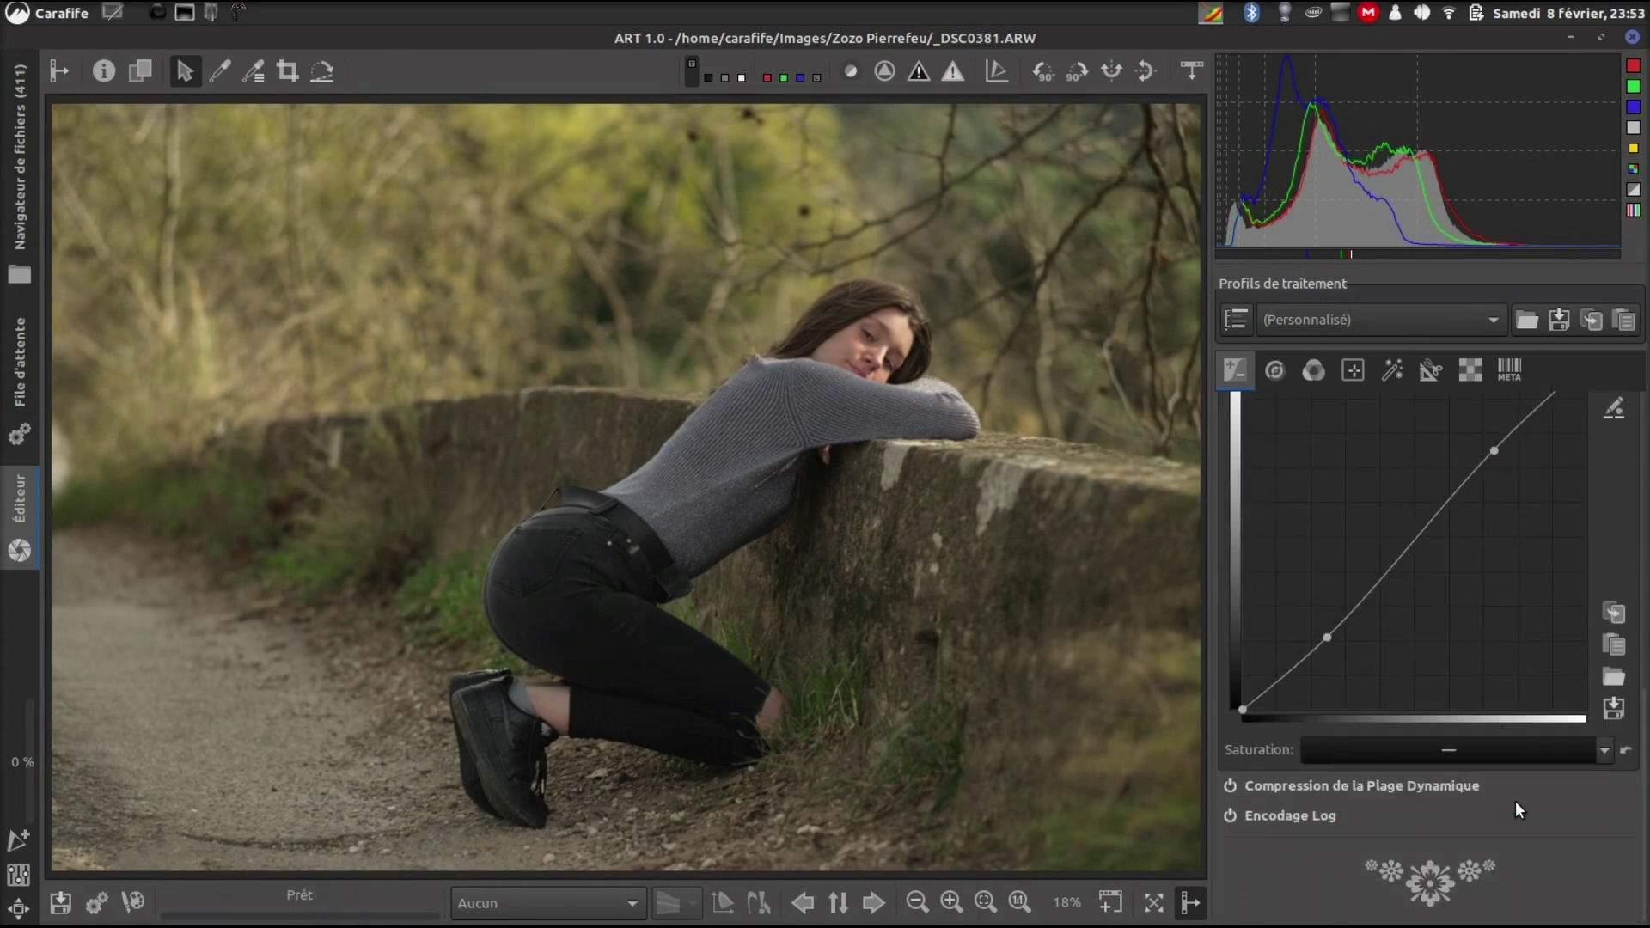
scroll(1469, 739, down, 3)
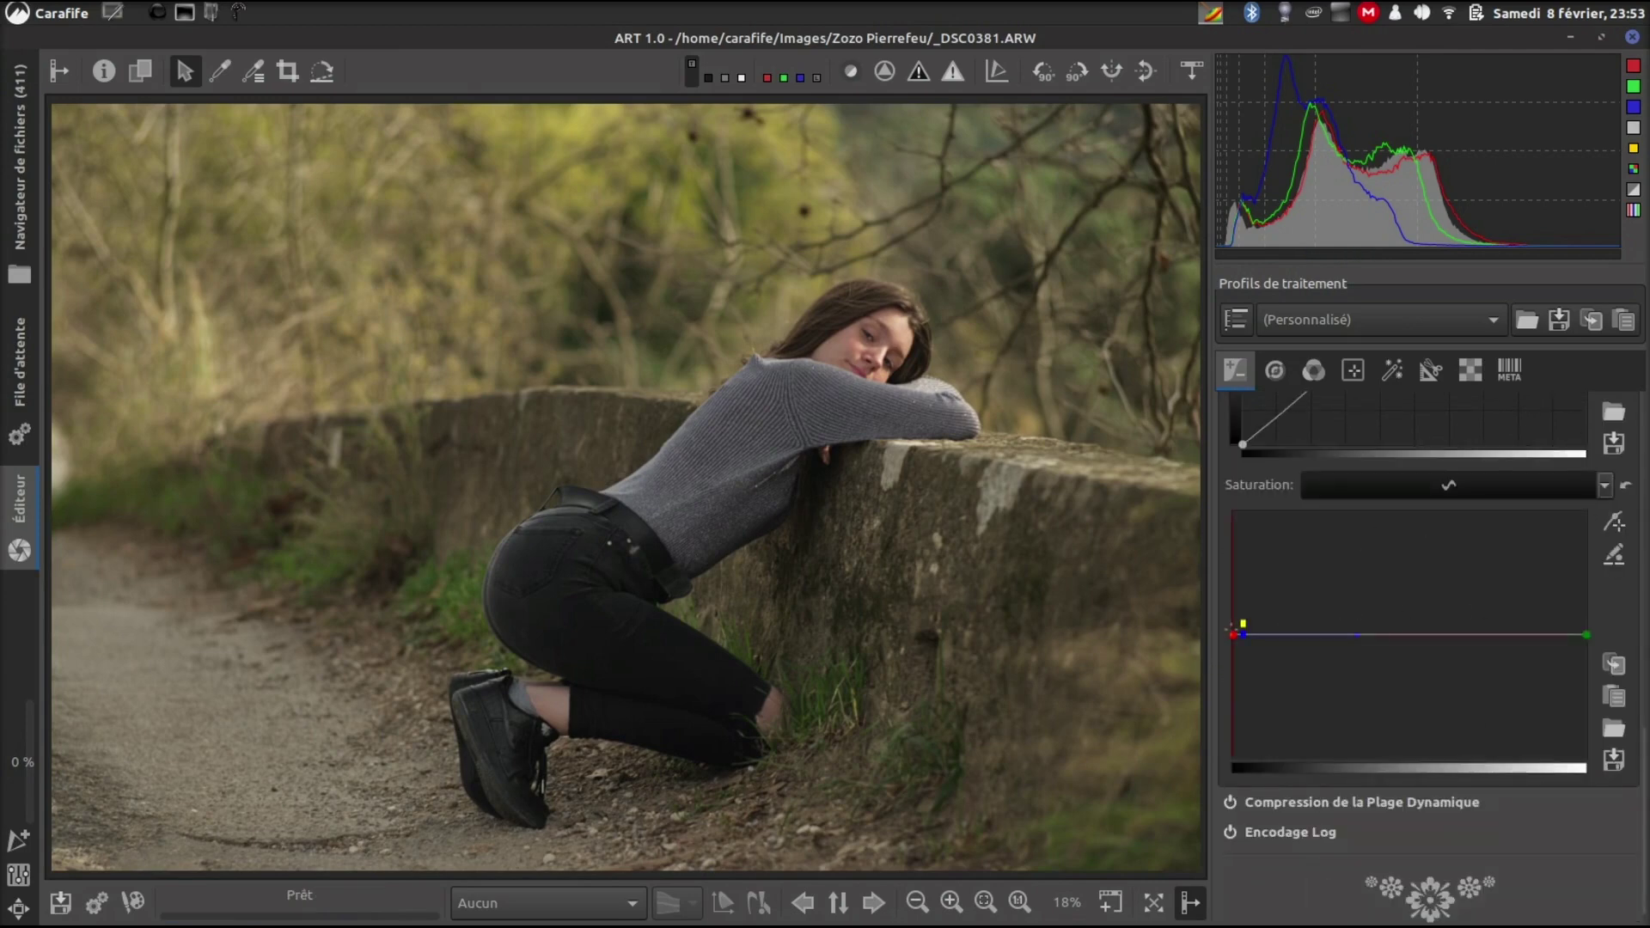
drag(1235, 635, 1232, 622)
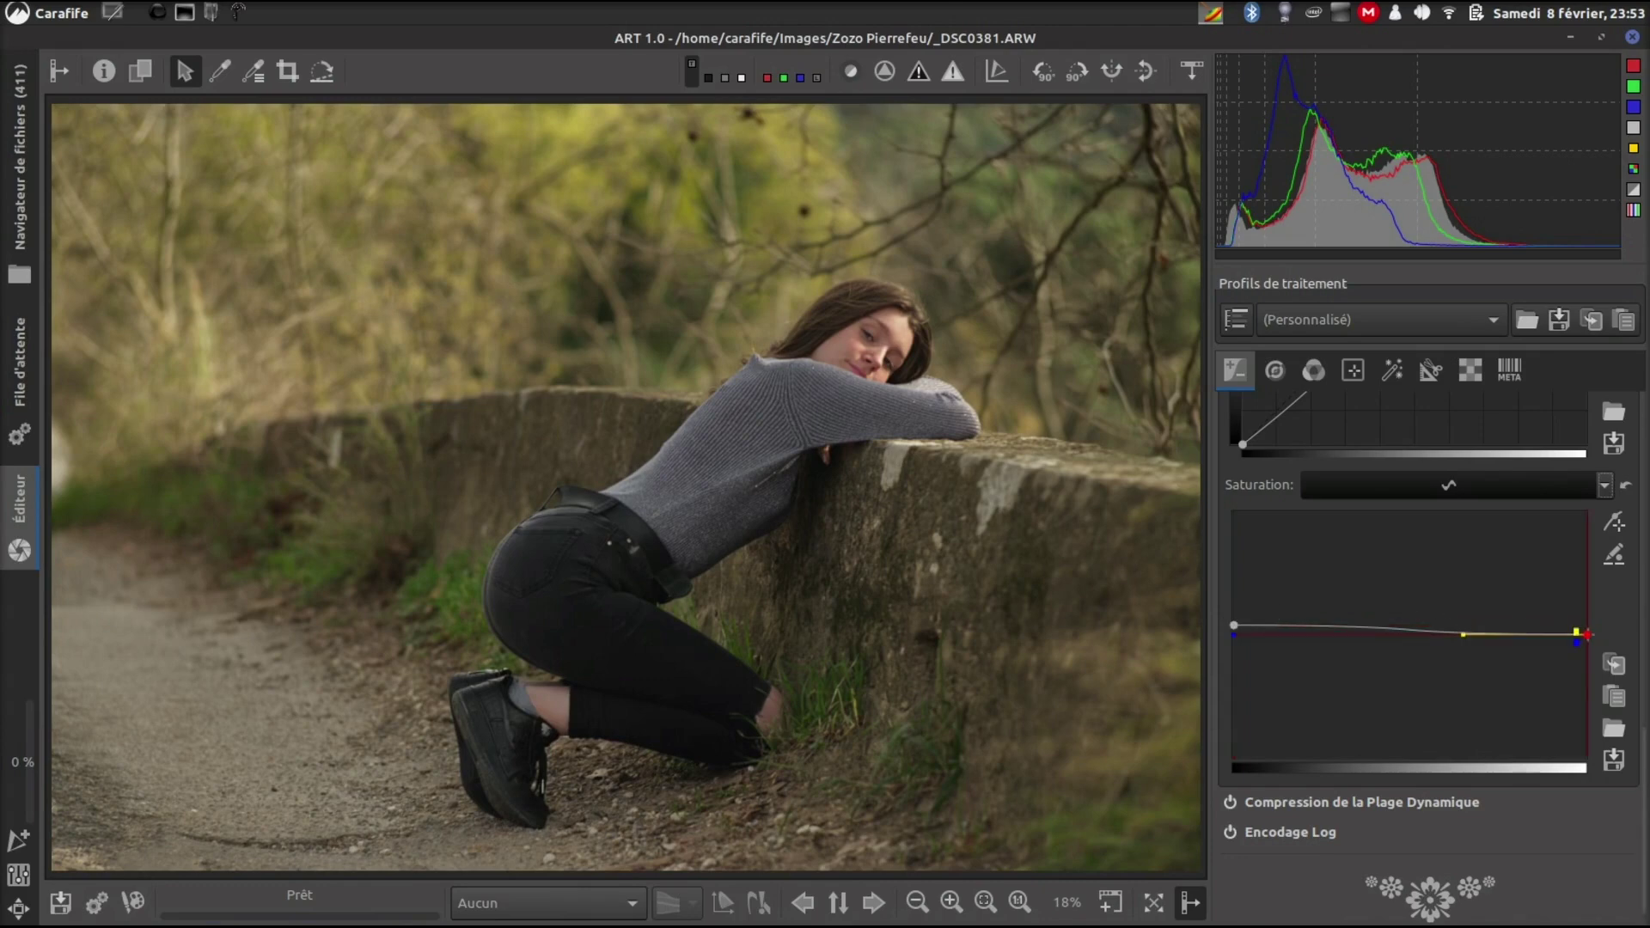
drag(1588, 635, 1588, 637)
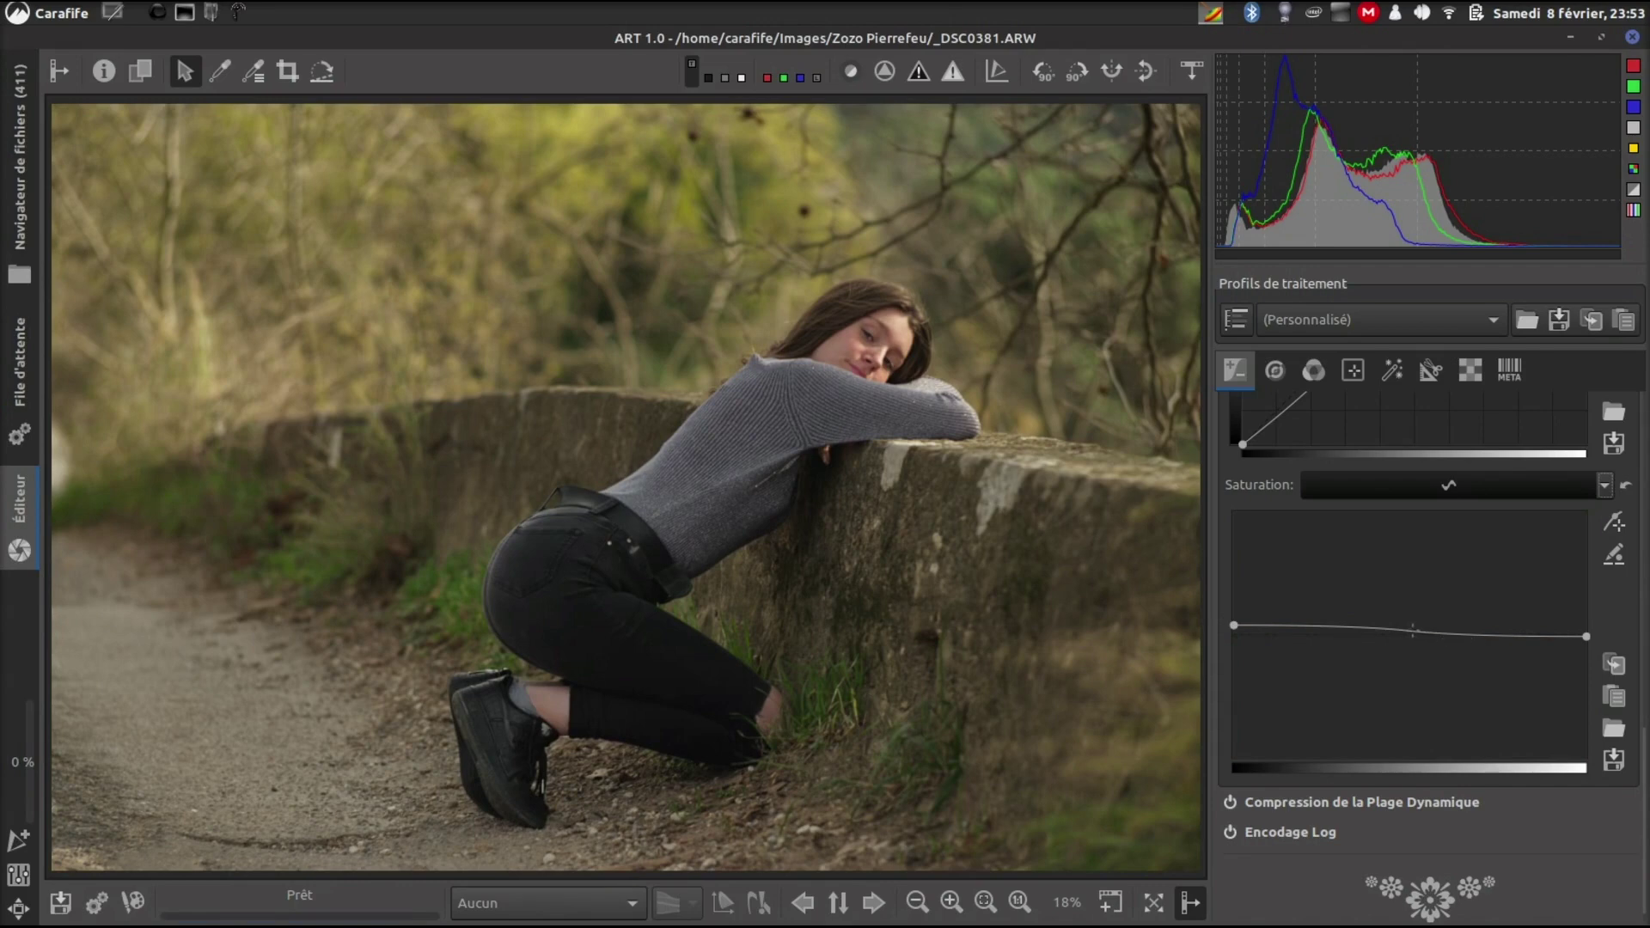
mouse_move(1412, 630)
mouse_down()
mouse_move(1404, 615)
mouse_move(1403, 631)
mouse_up()
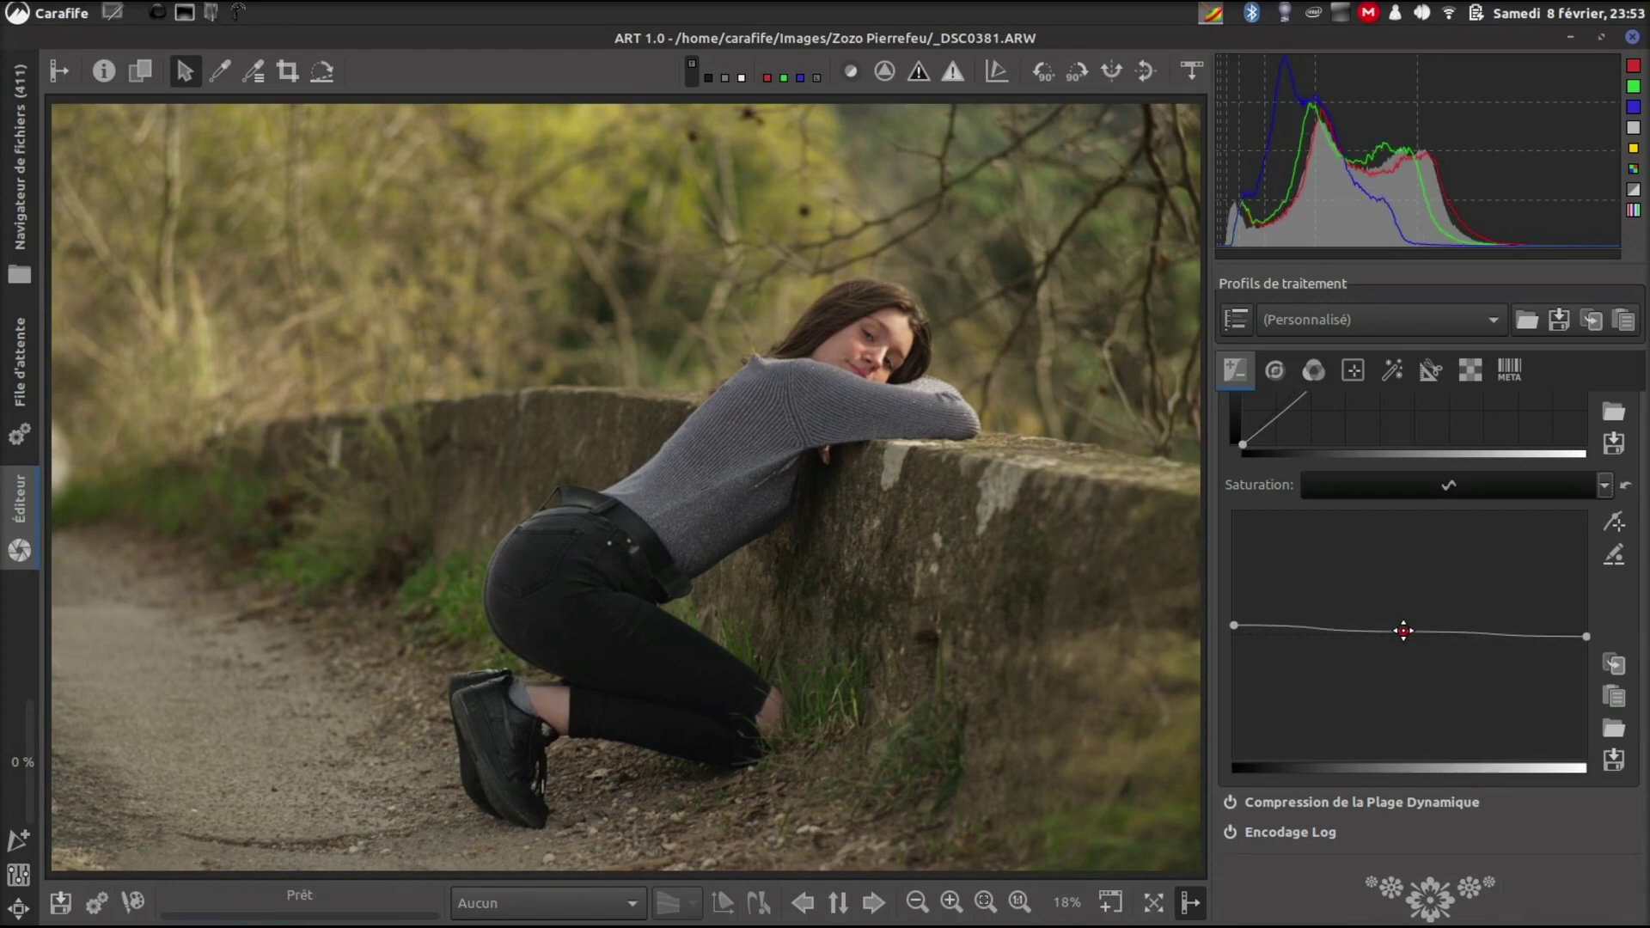
scroll(1482, 631, up, 5)
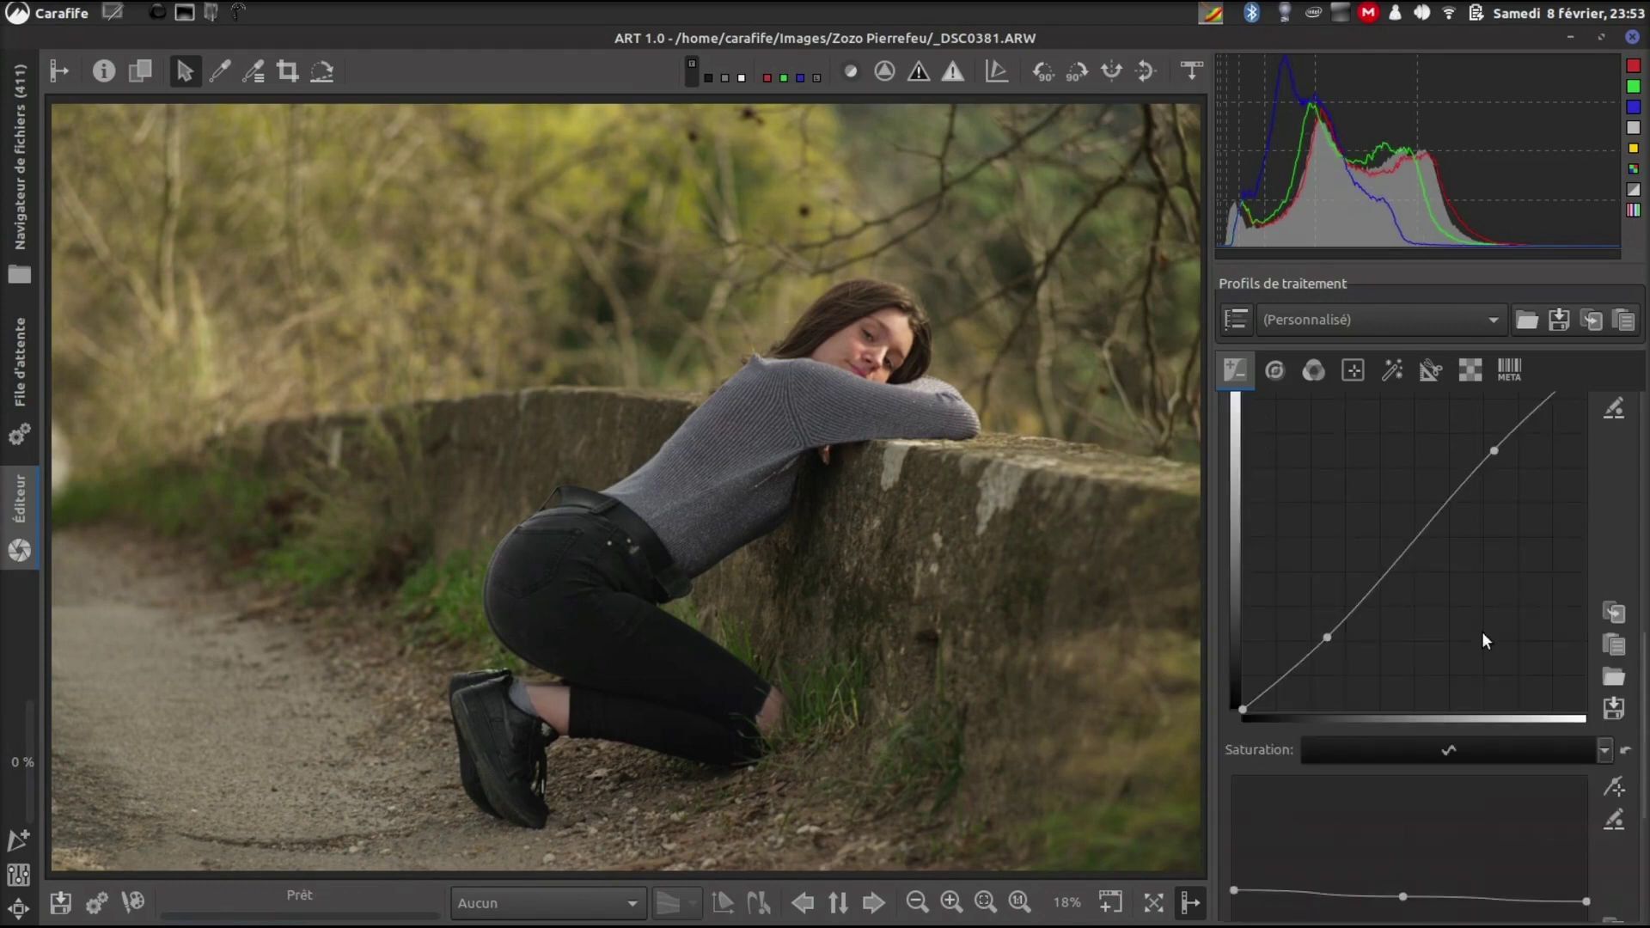
scroll(1487, 638, up, 5)
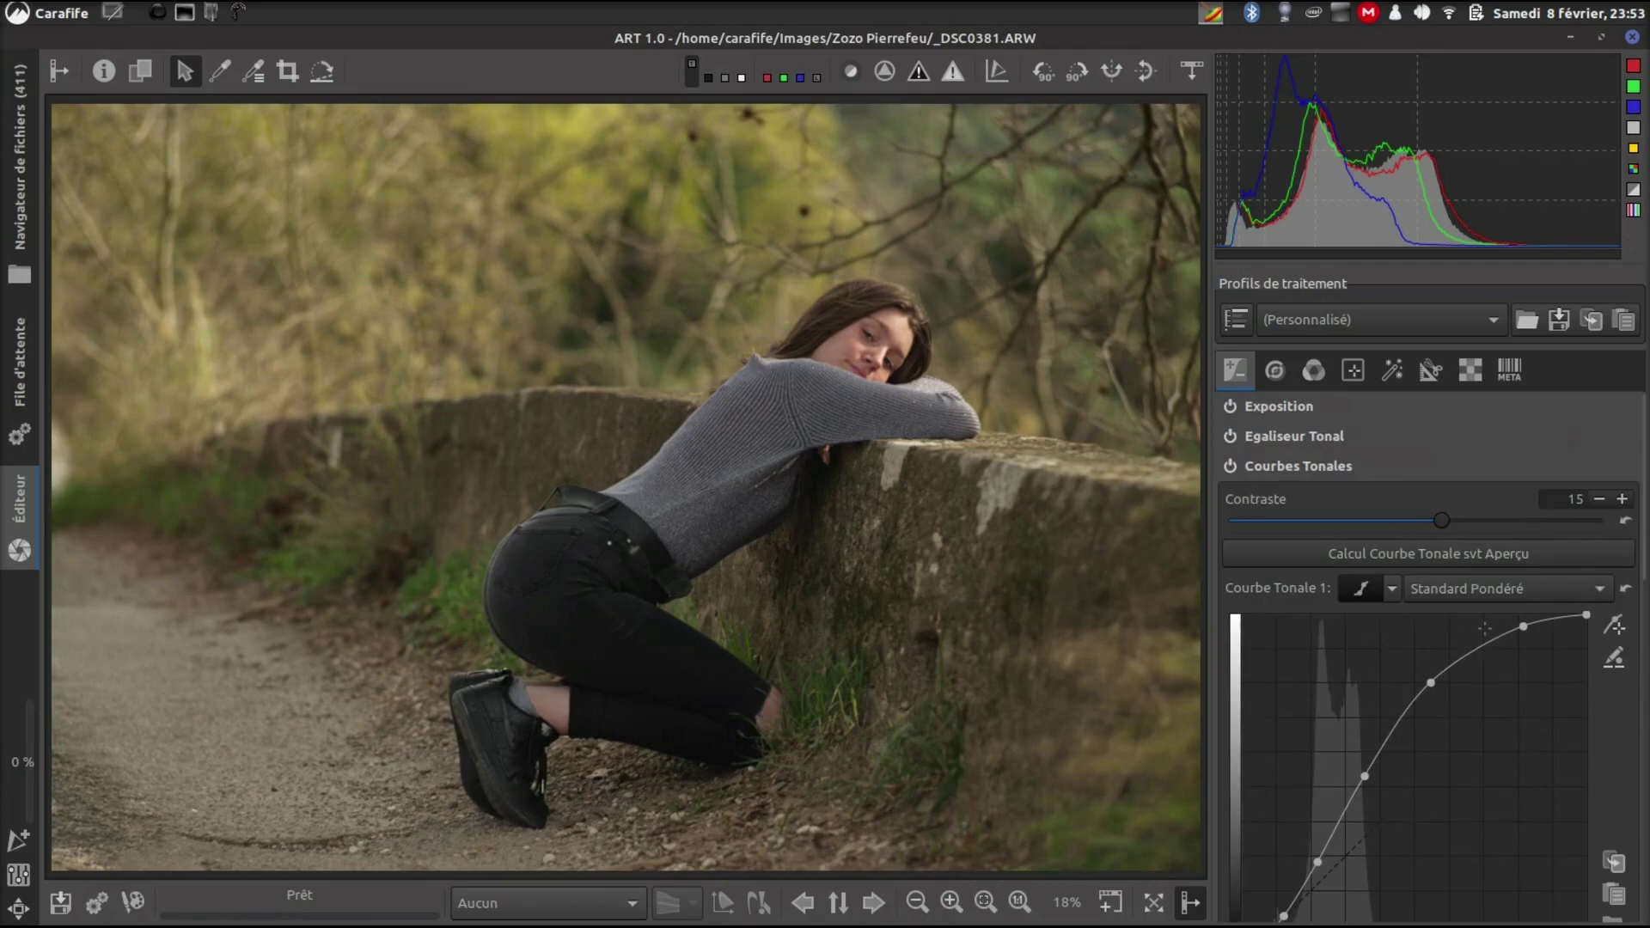
click(1301, 471)
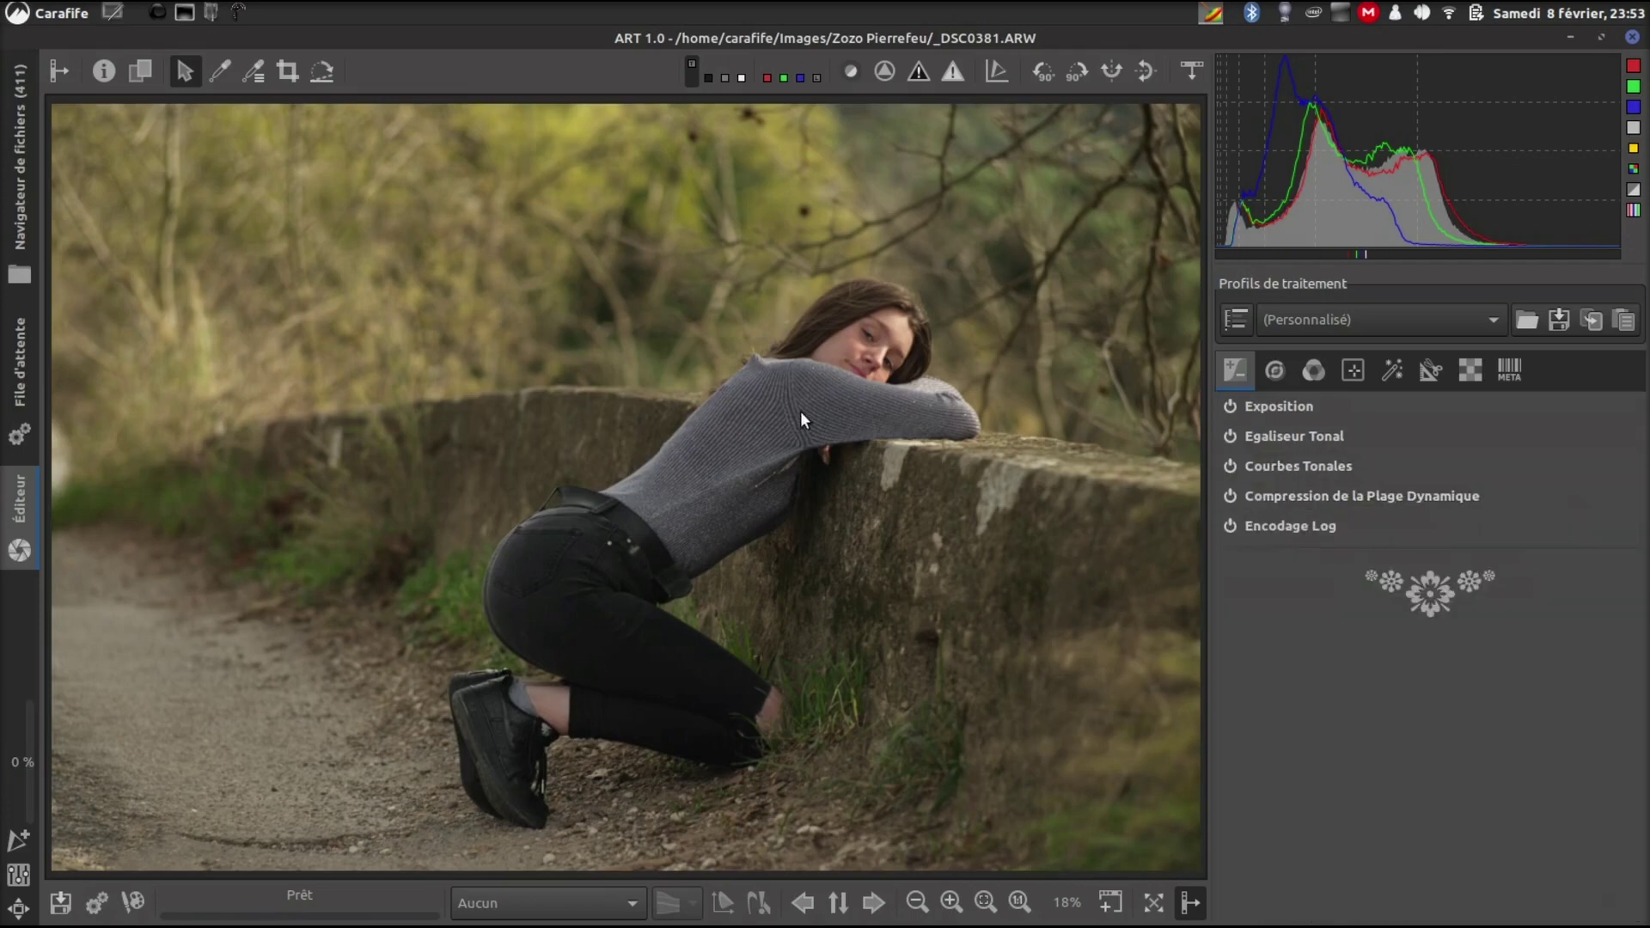
Step: Compare the Photo chargée state in the Historique with the latest saturation curve edit, and hide the history again
click(62, 72)
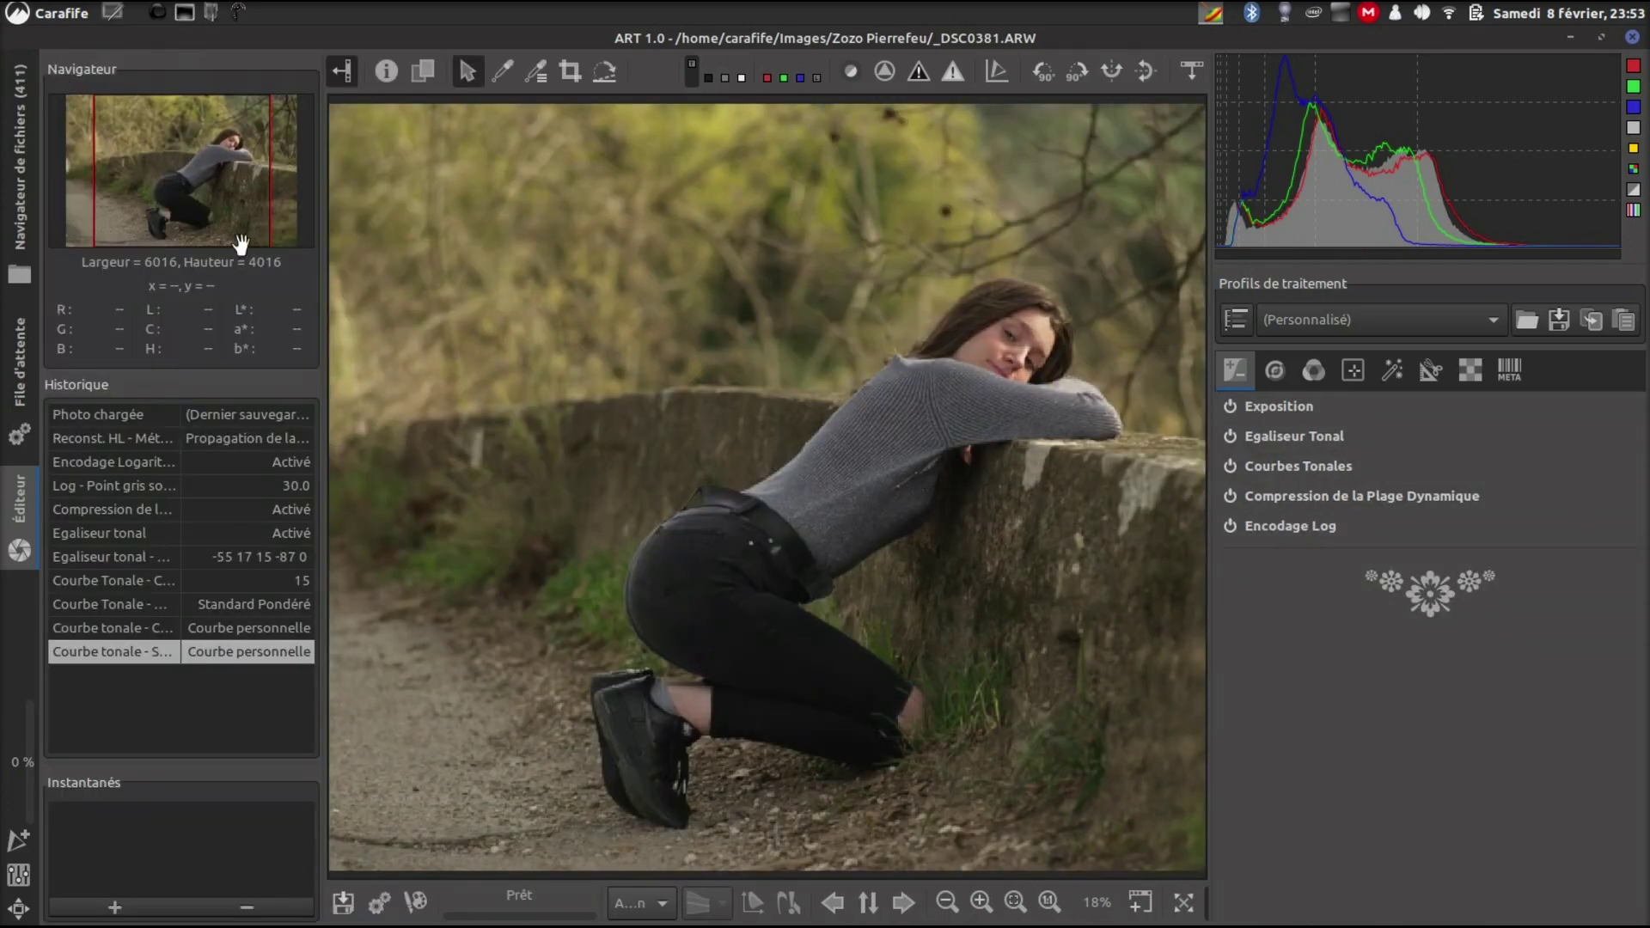
click(128, 407)
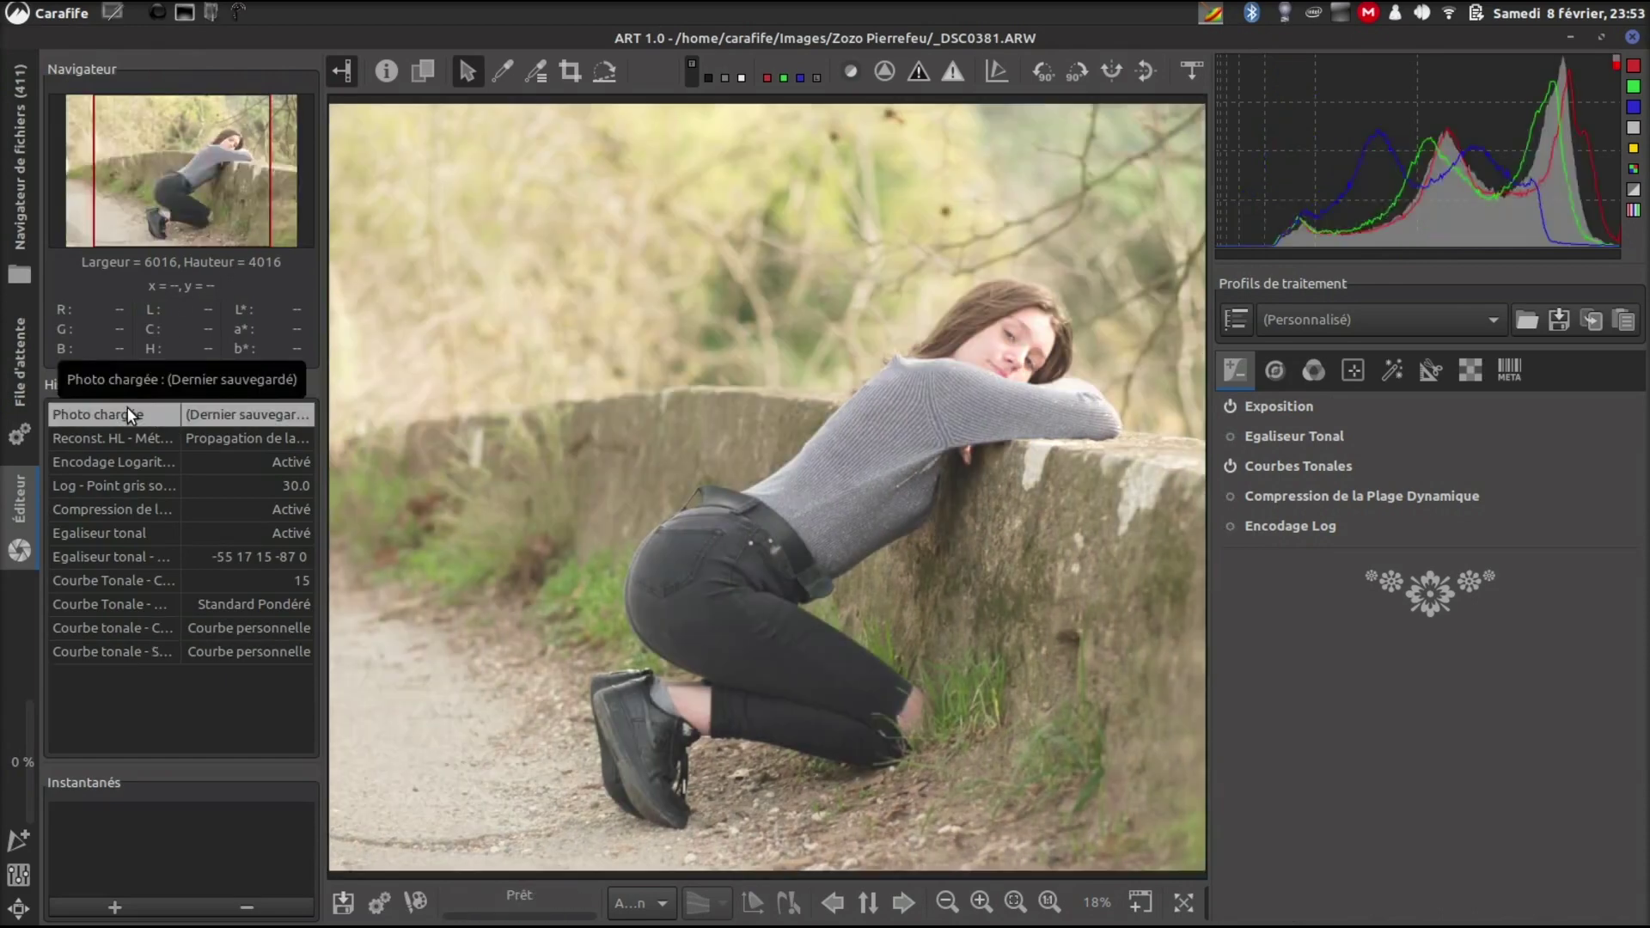
click(73, 652)
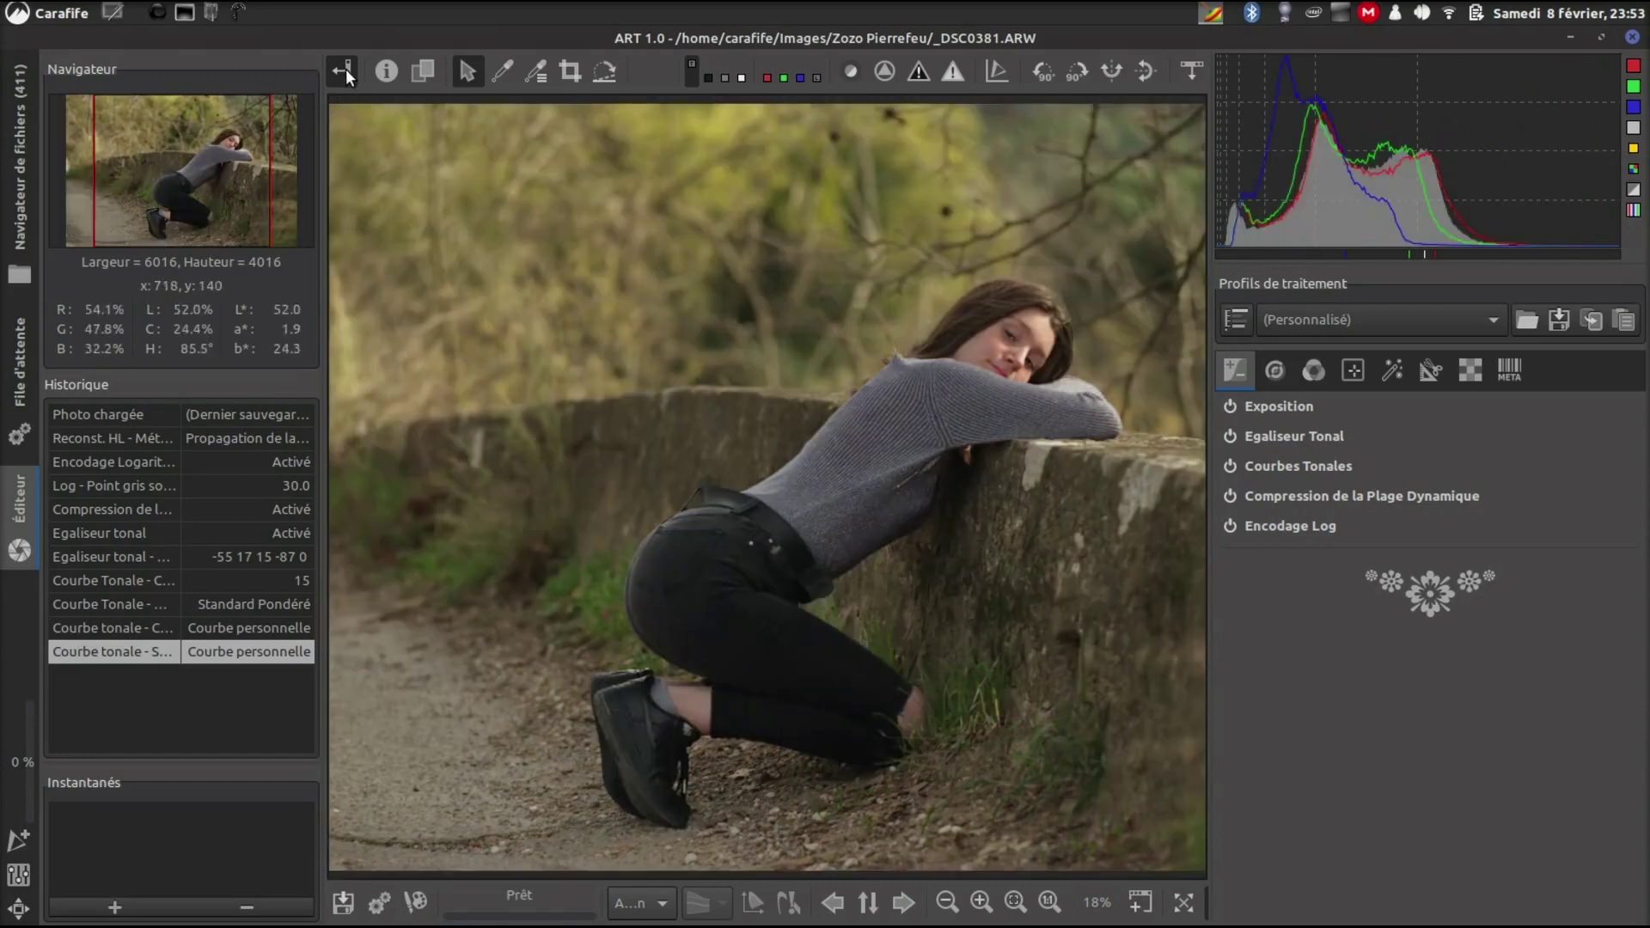
click(345, 69)
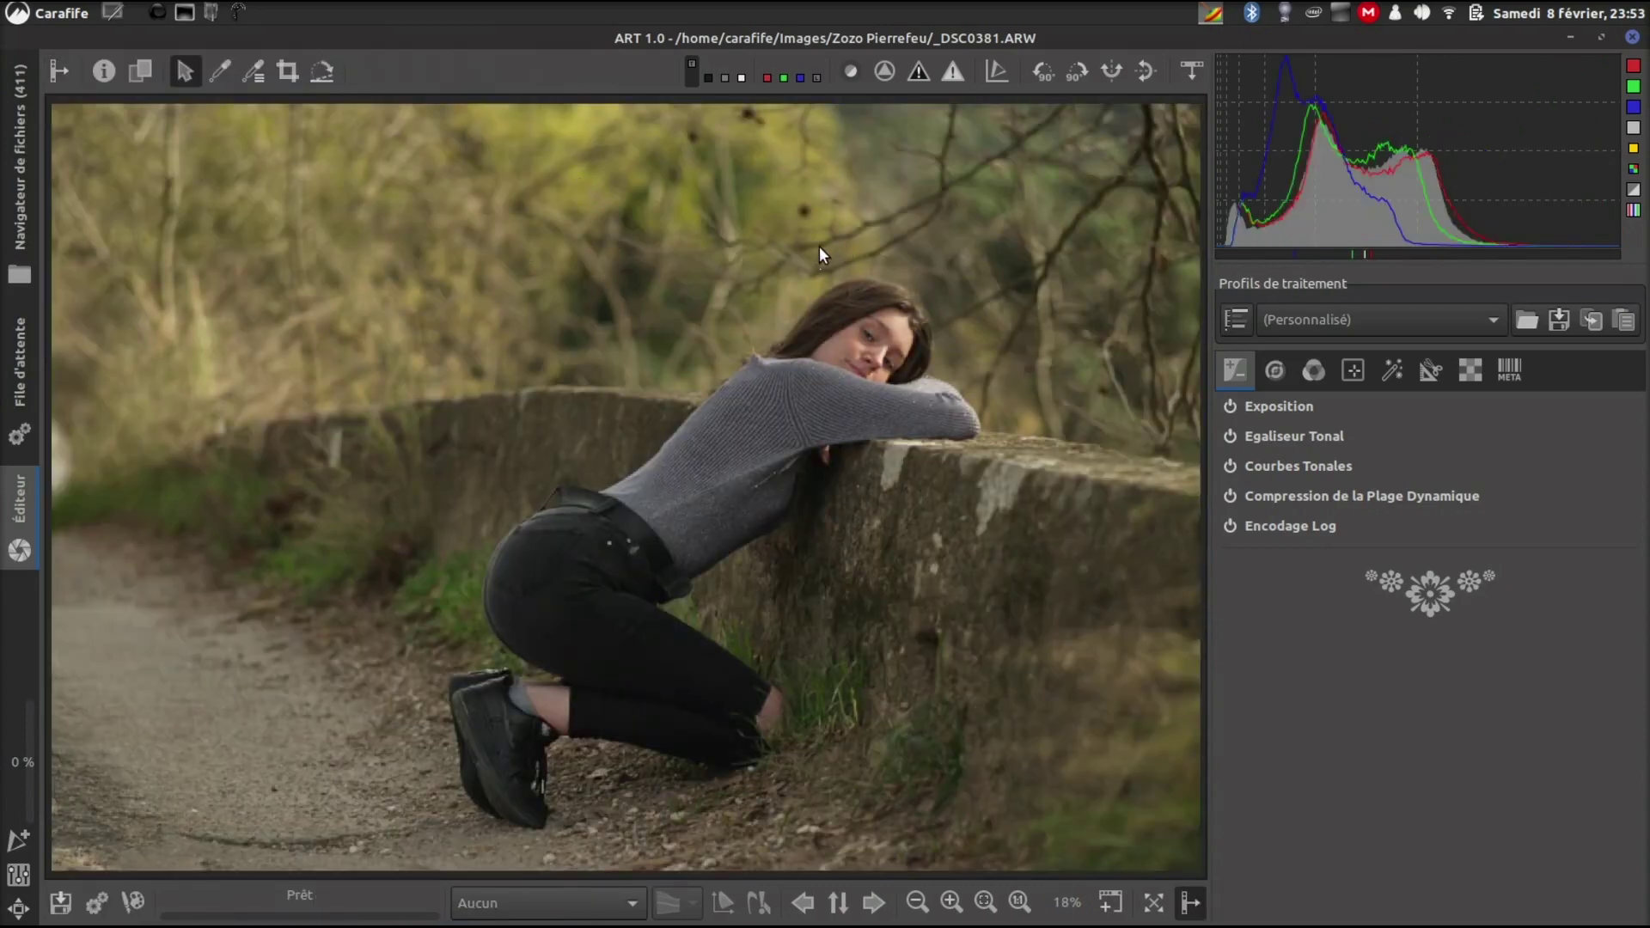
Step: Switch the preview background to mid grey and view the whole portrait at 16% with a border around it
click(727, 77)
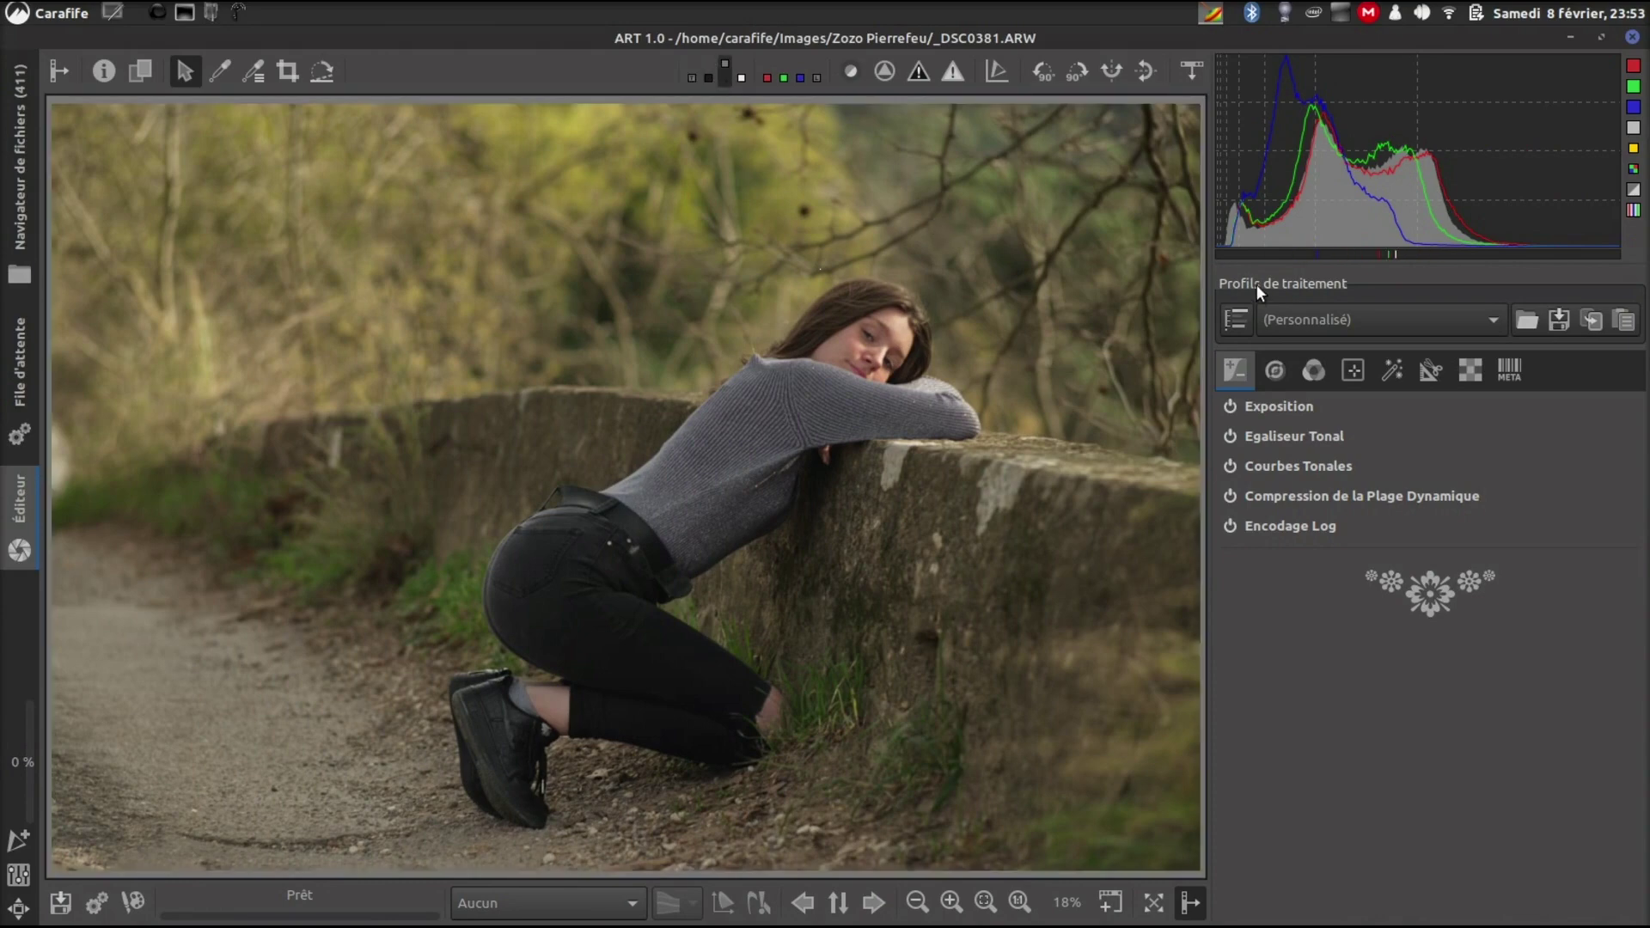
scroll(963, 243, down, 1)
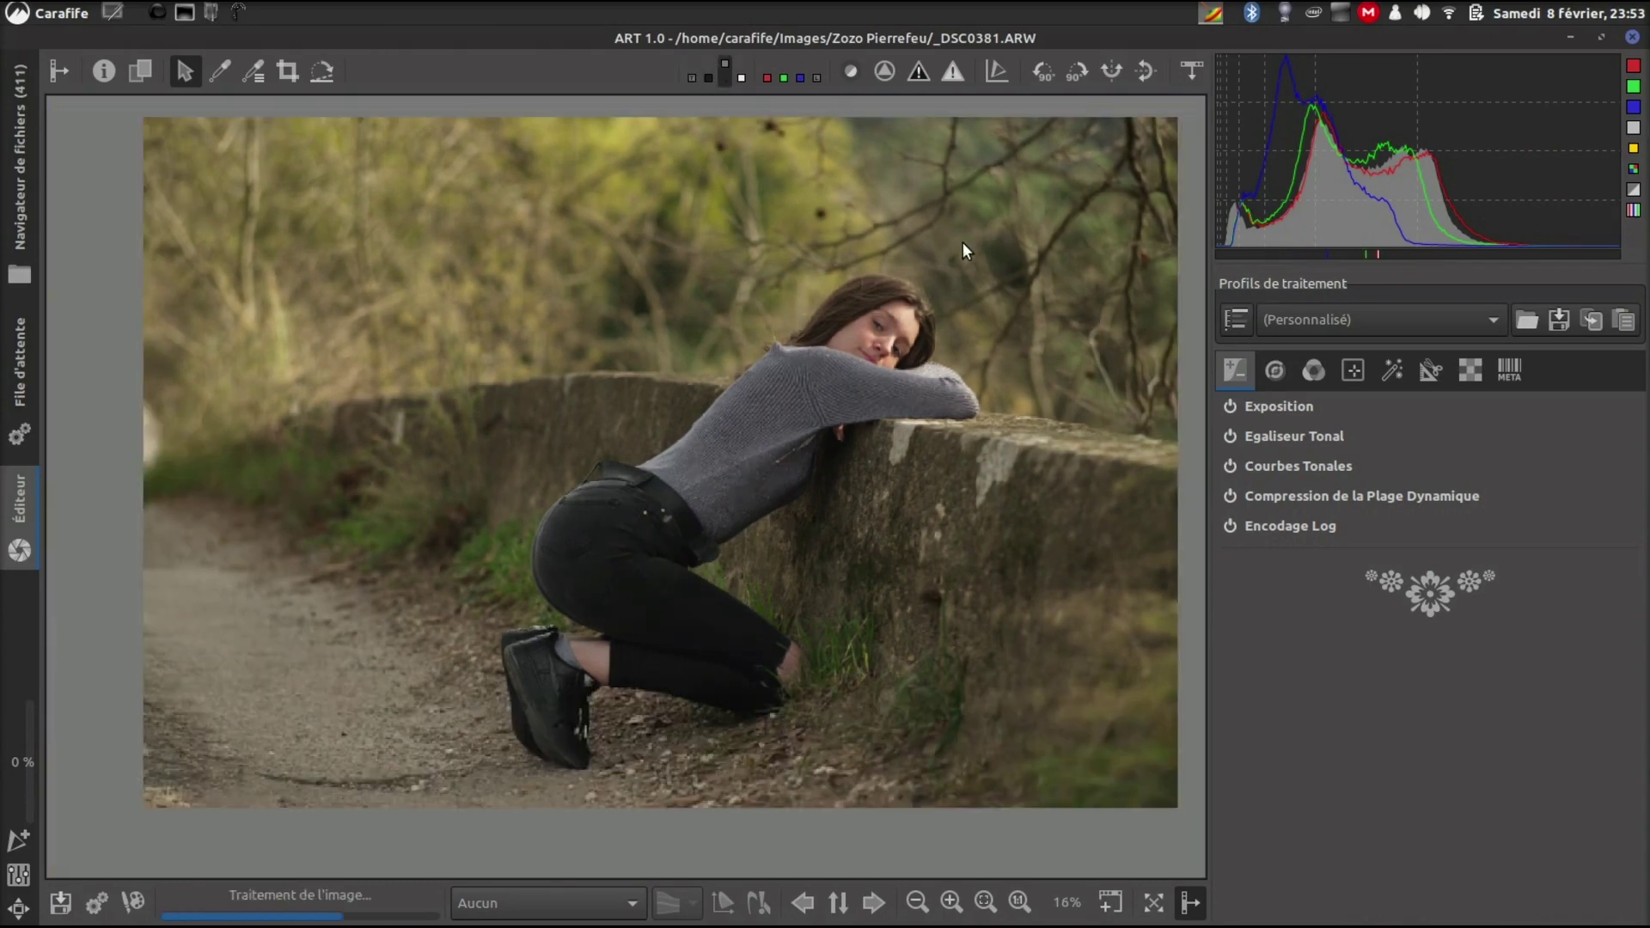
drag(937, 268, 901, 279)
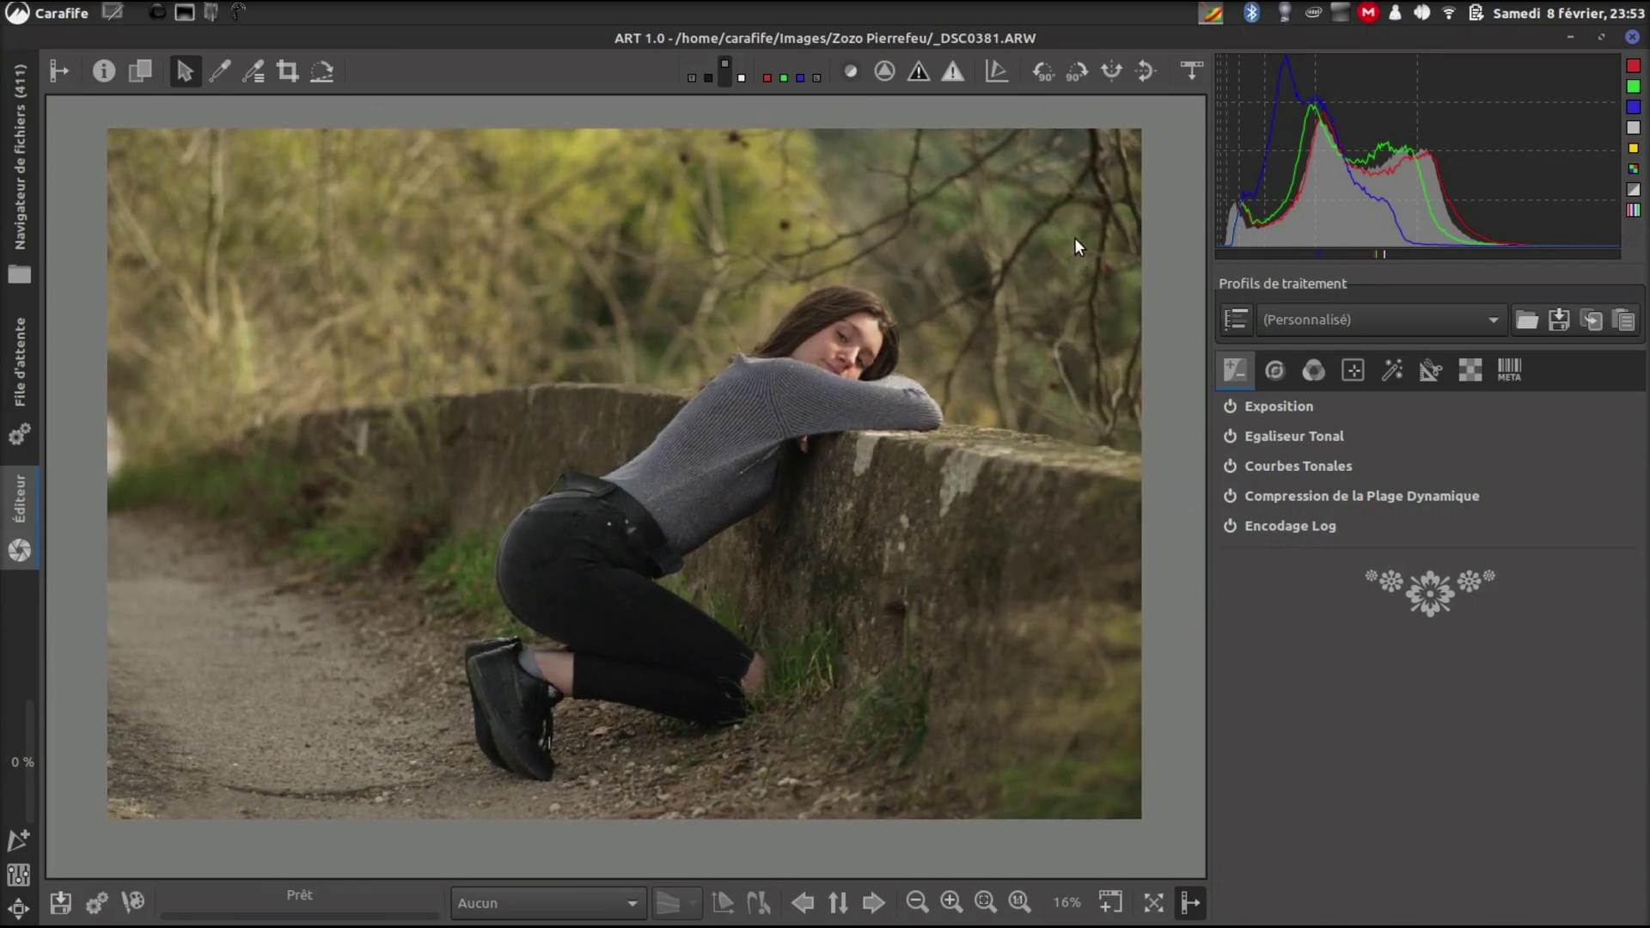